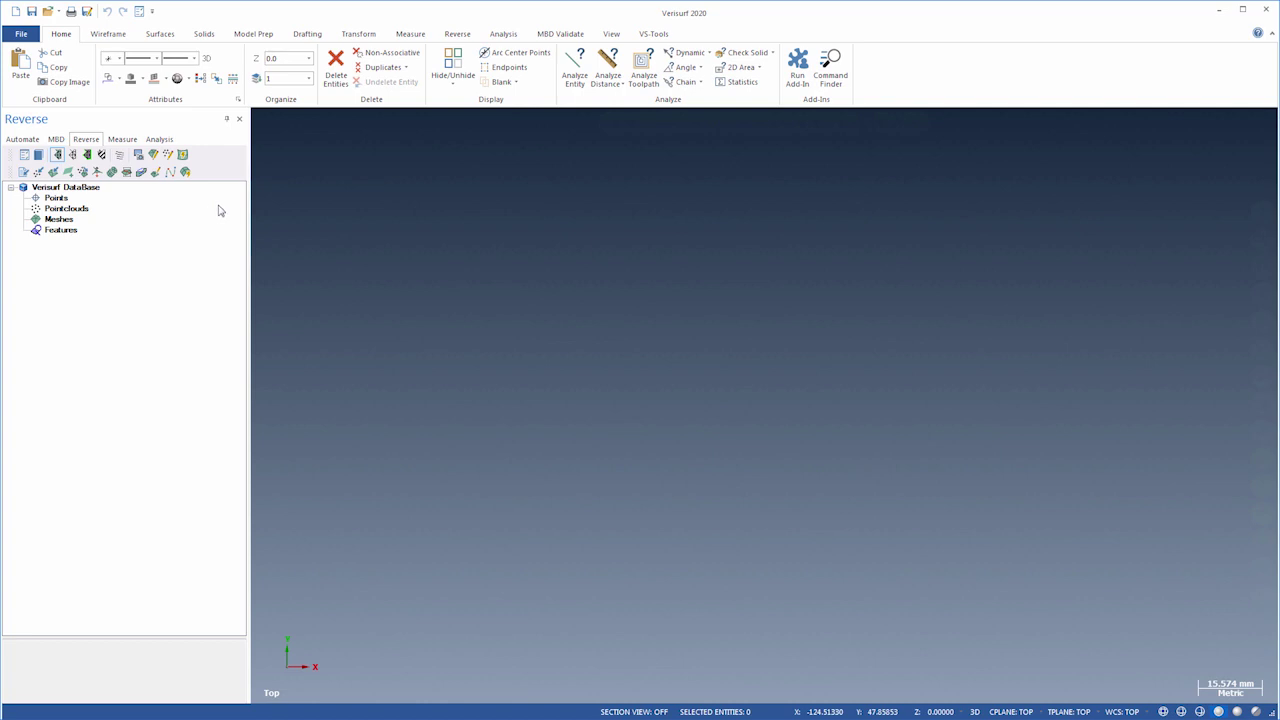
Import the Part Scan.stl mesh, view it isometrically, and save the project as RE Demo.mcam
left_click(26, 172)
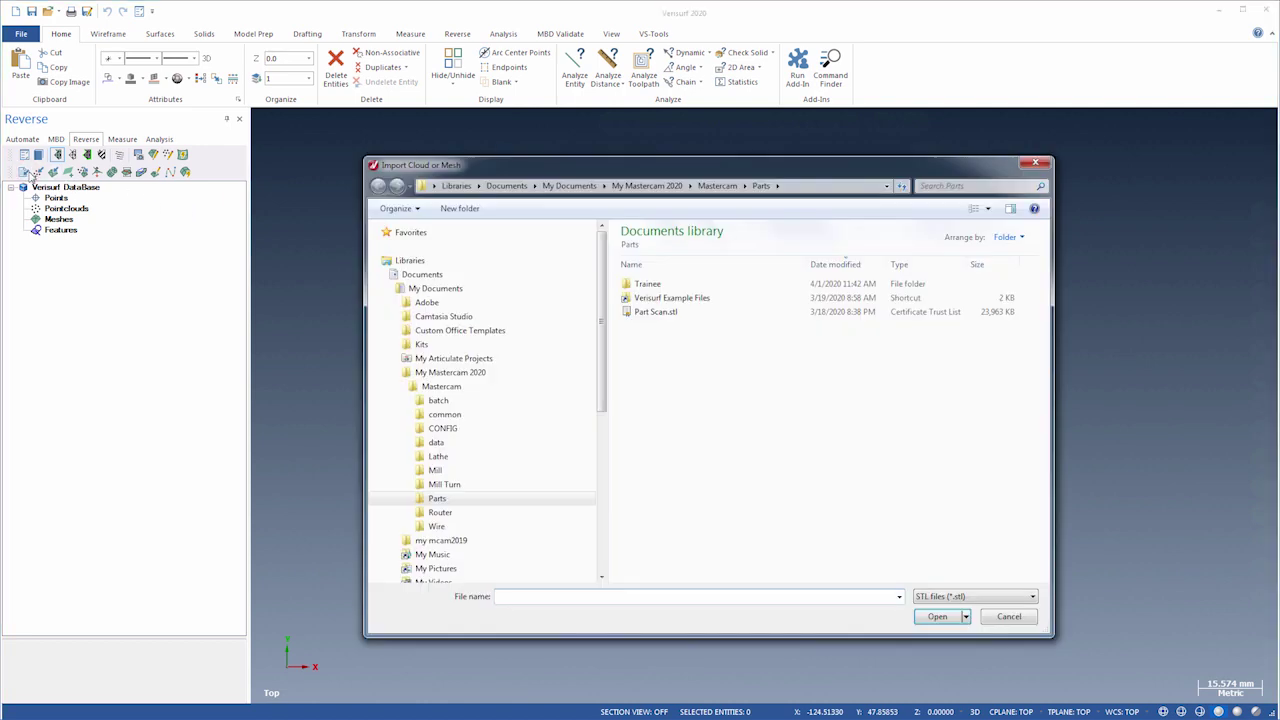
double_click(652, 312)
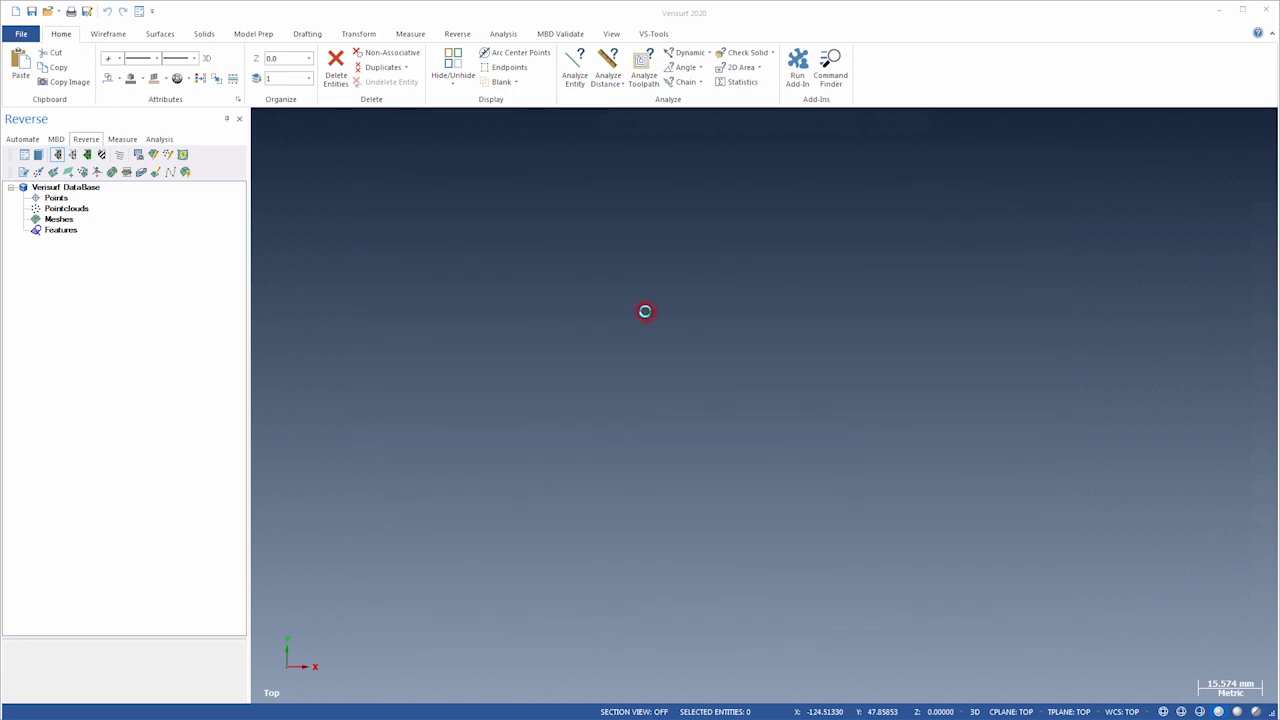
key("alt+7")
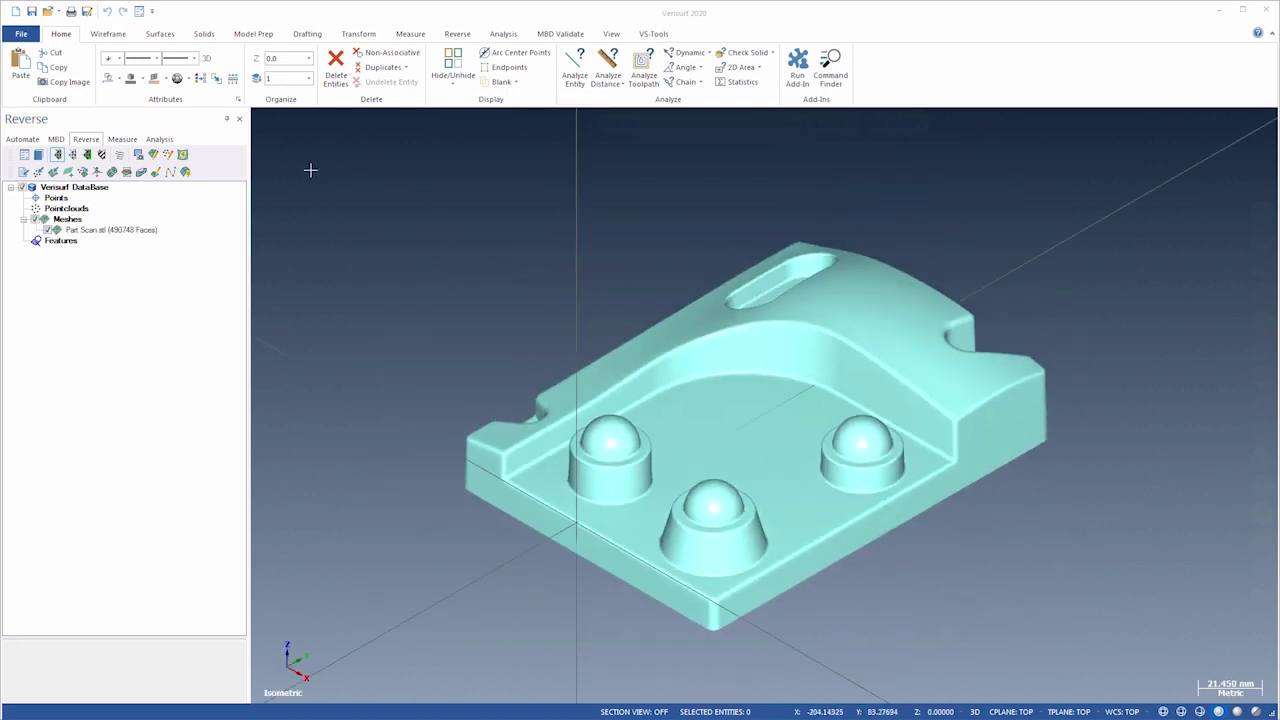
left_click(32, 12)
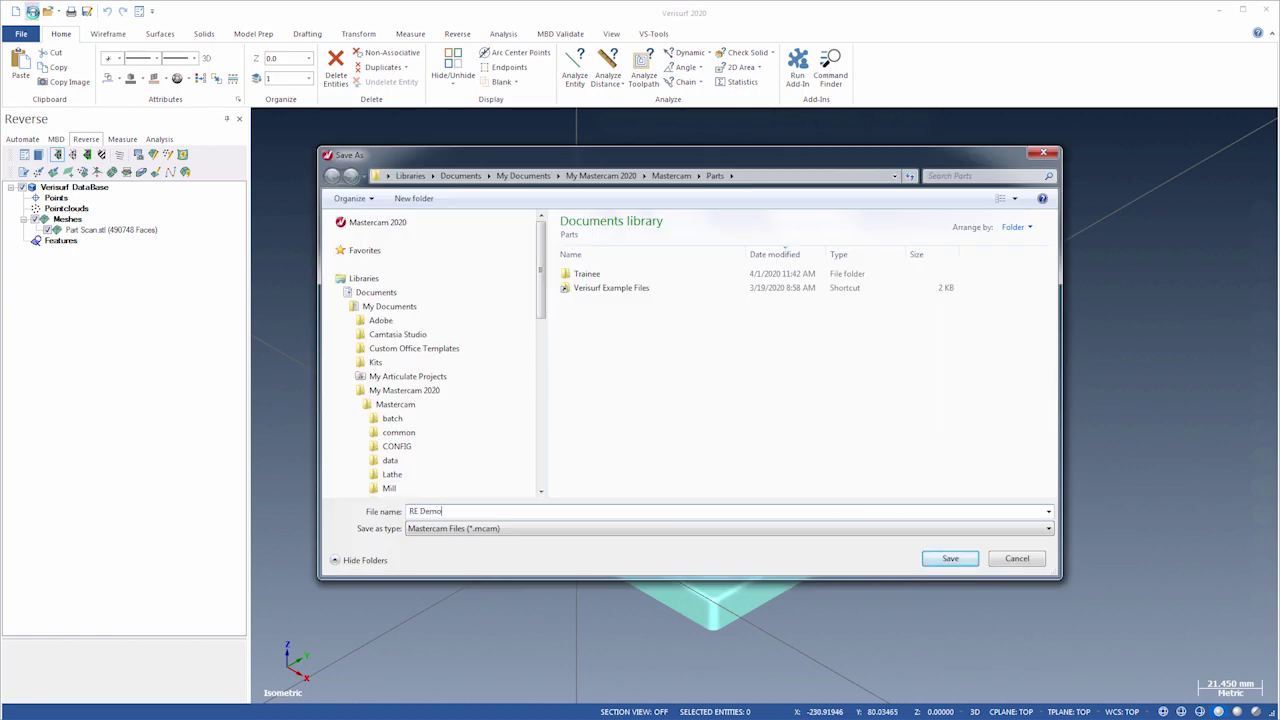
key("Return")
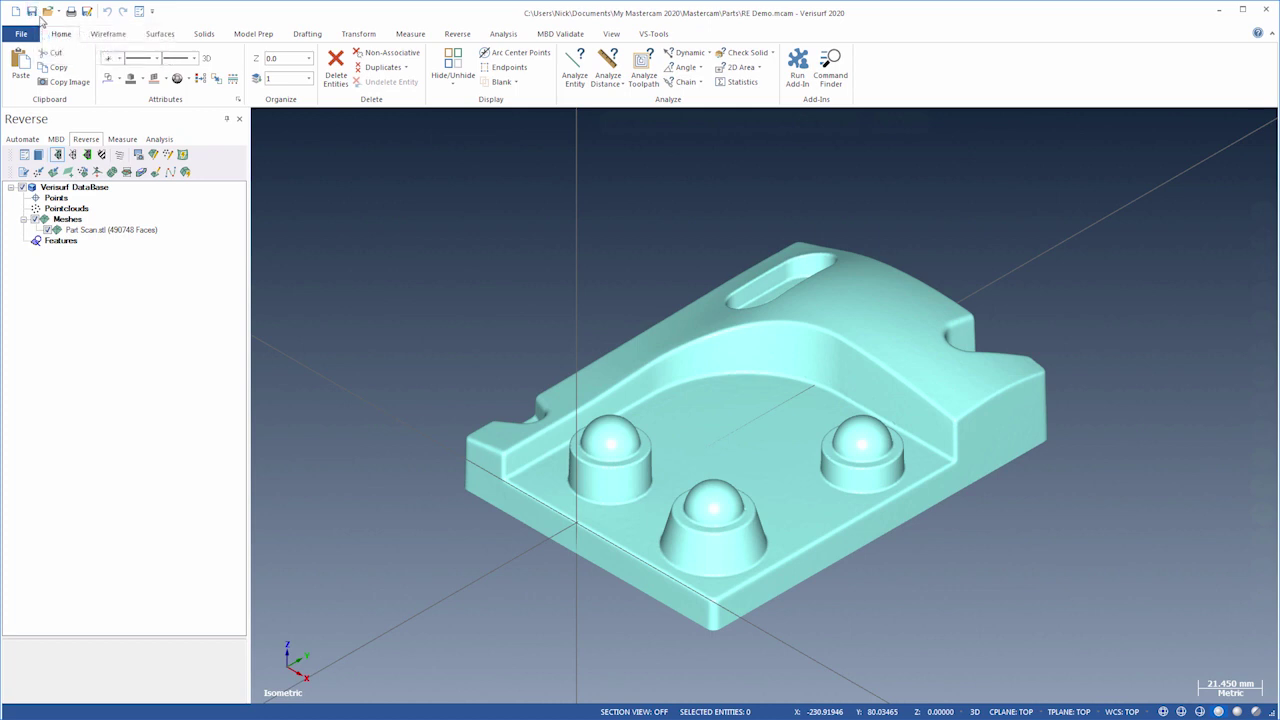
Fit Plane1 to the mesh's flat floor and Plane2 to its front side face
left_click(152, 154)
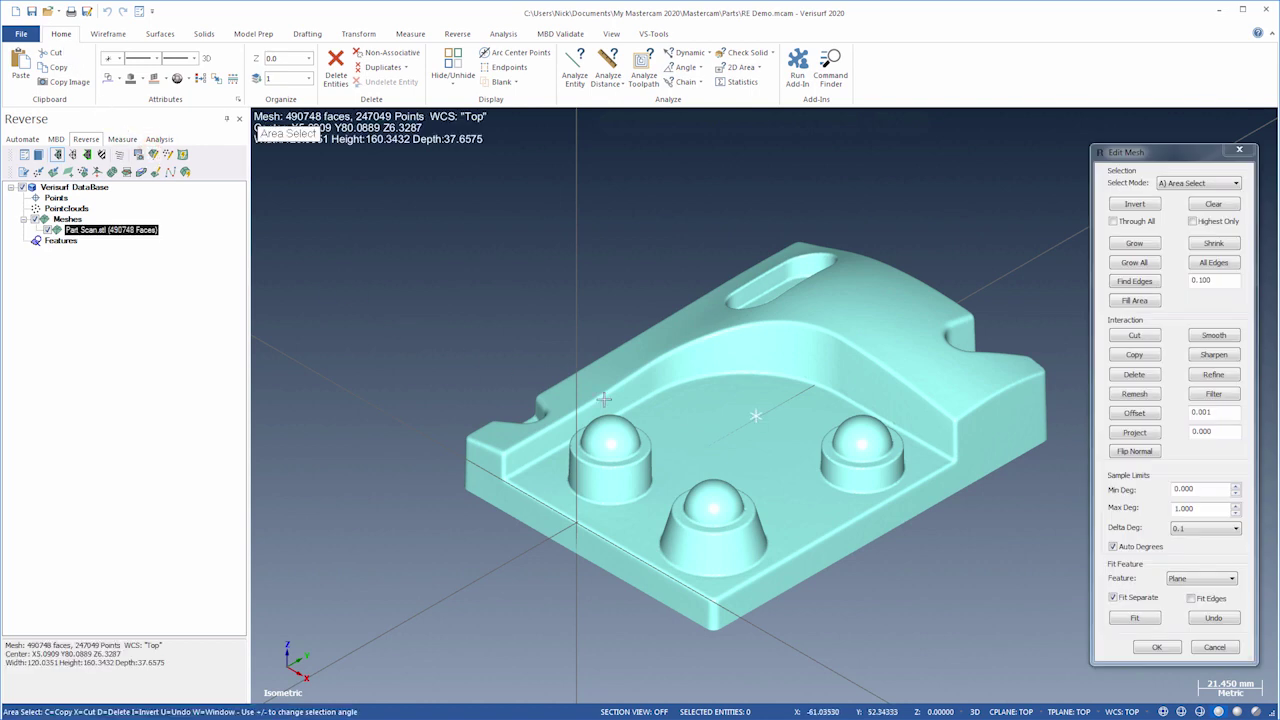
left_click(753, 460)
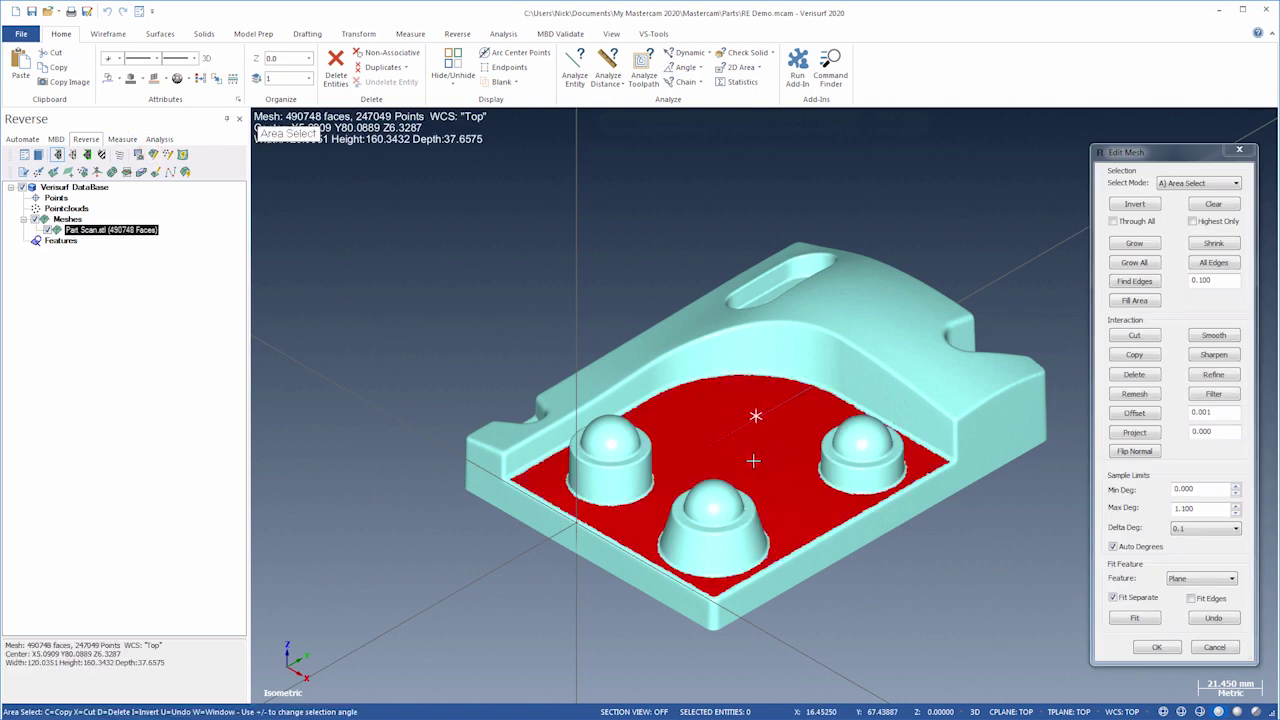
left_click(843, 537)
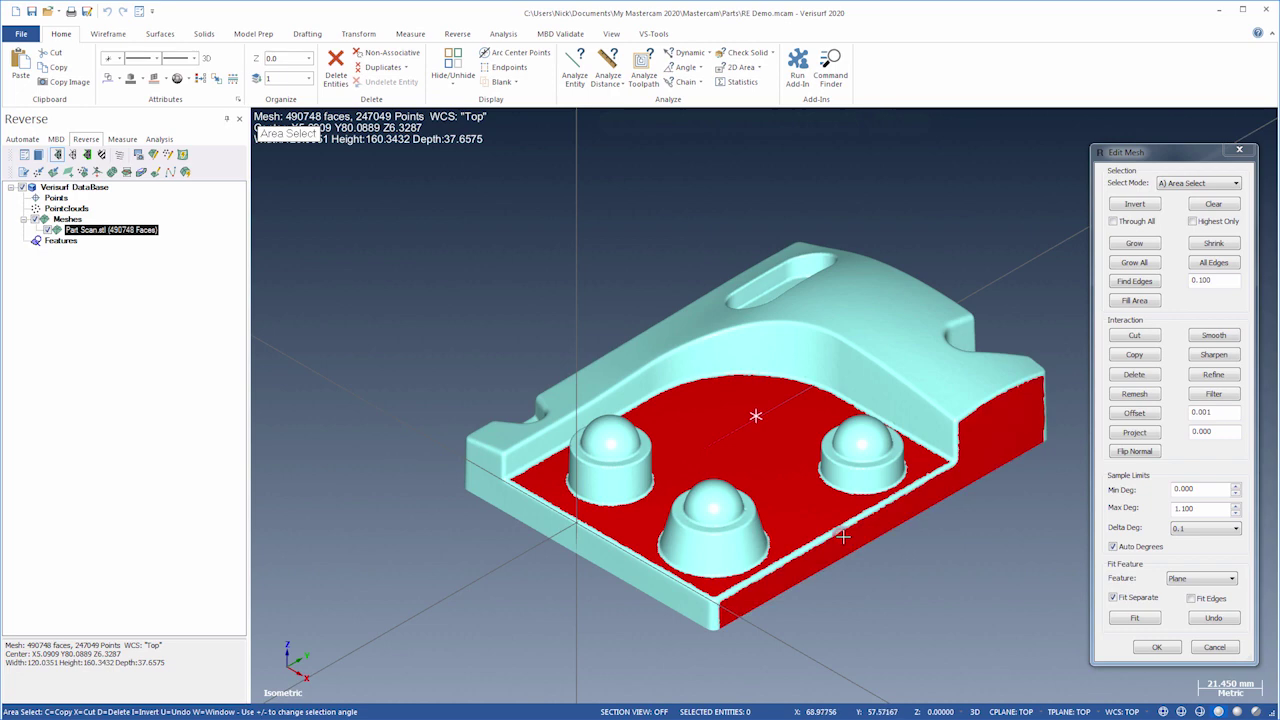
left_click(1123, 620)
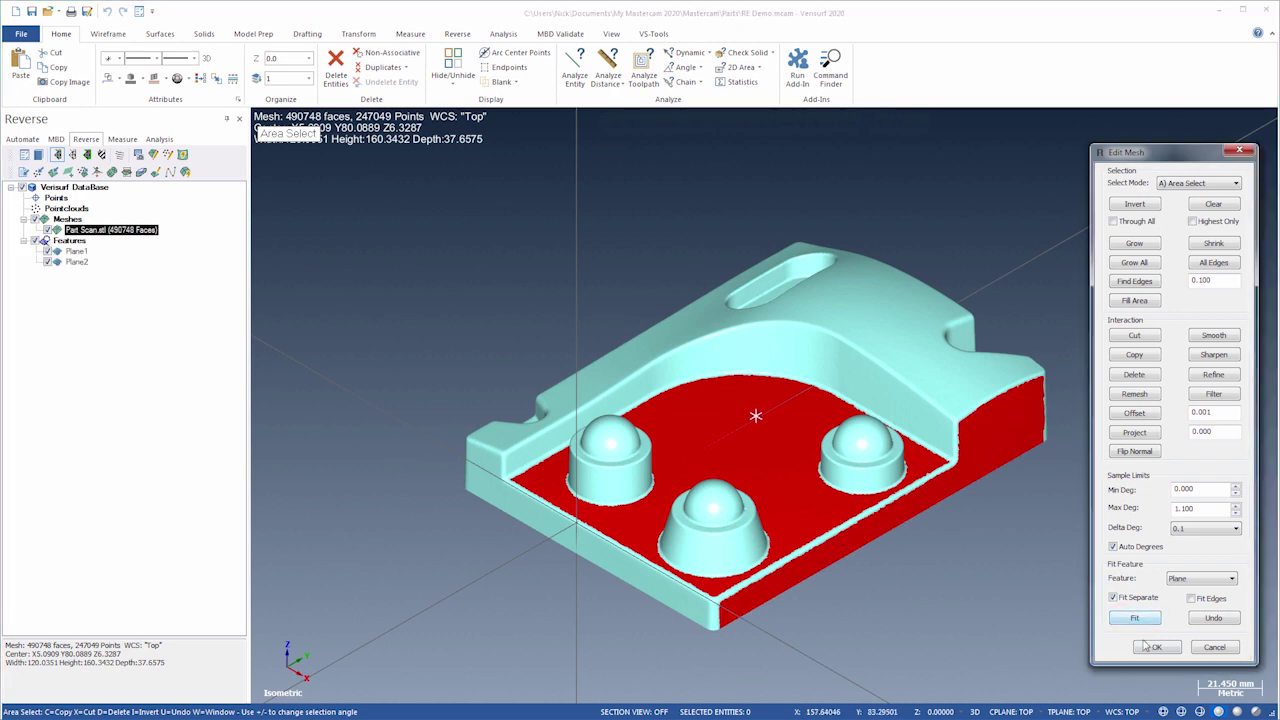
left_click(1150, 647)
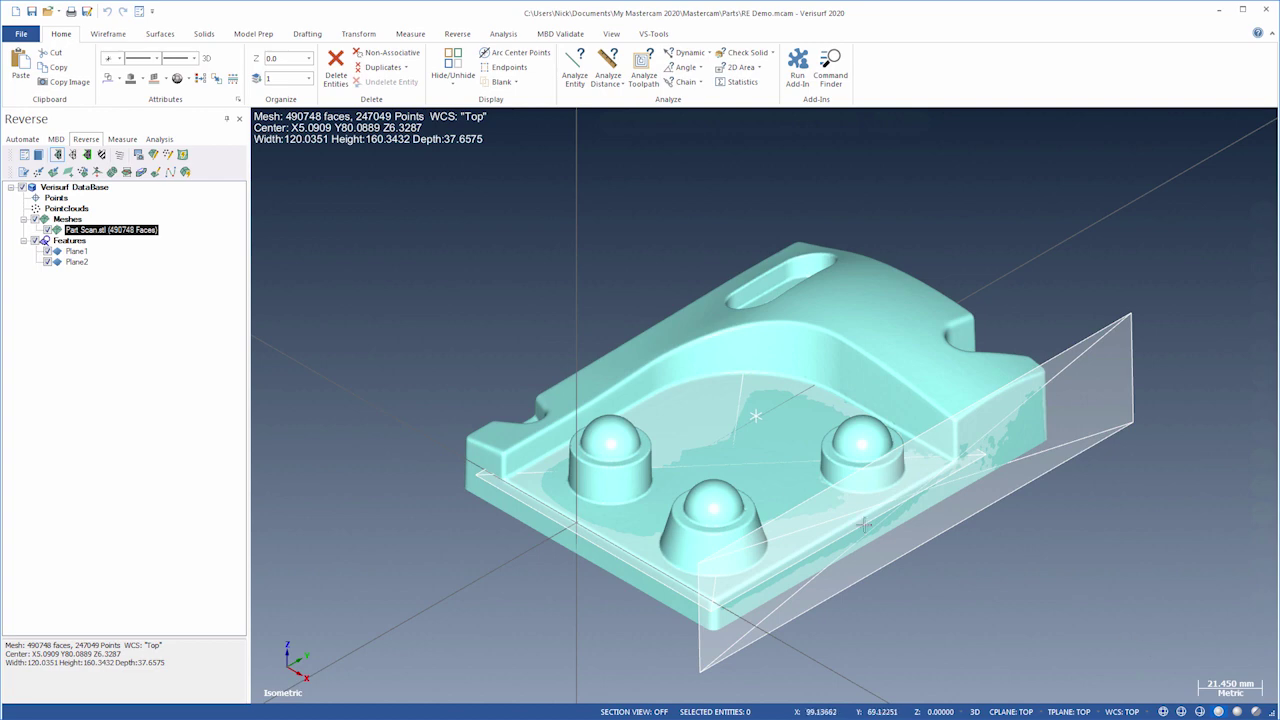
left_click(195, 261)
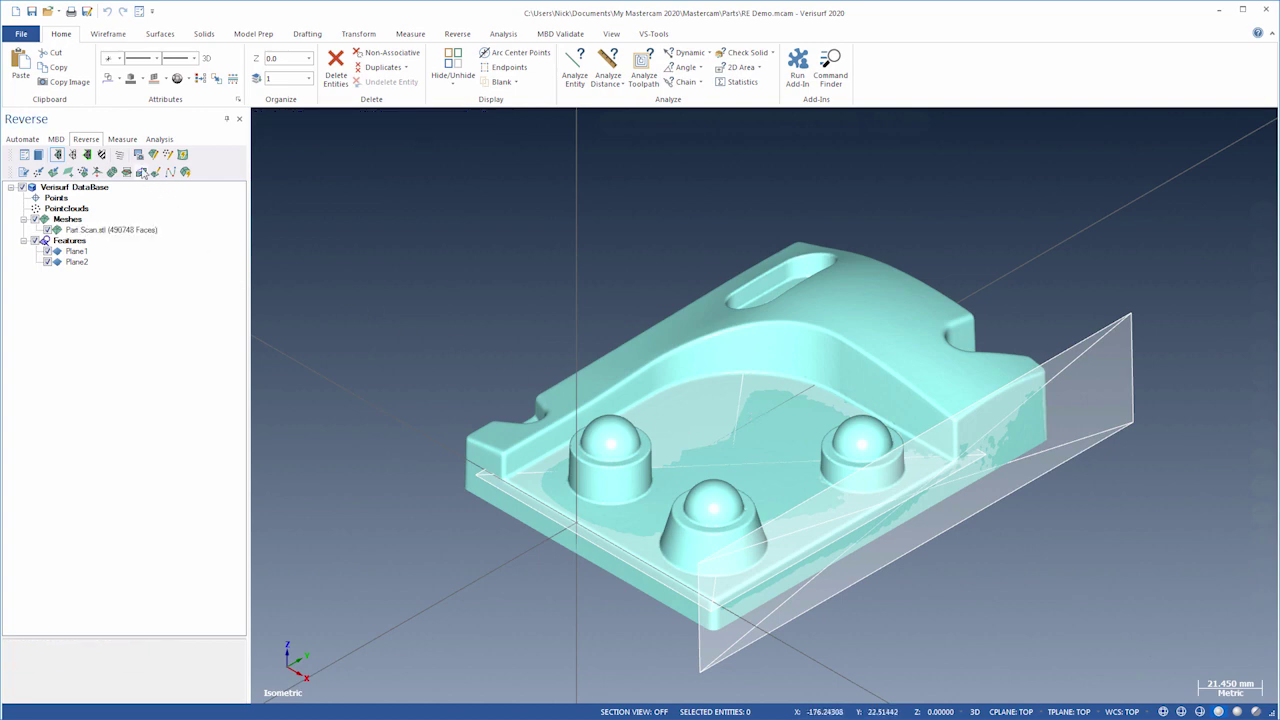
left_click(122, 139)
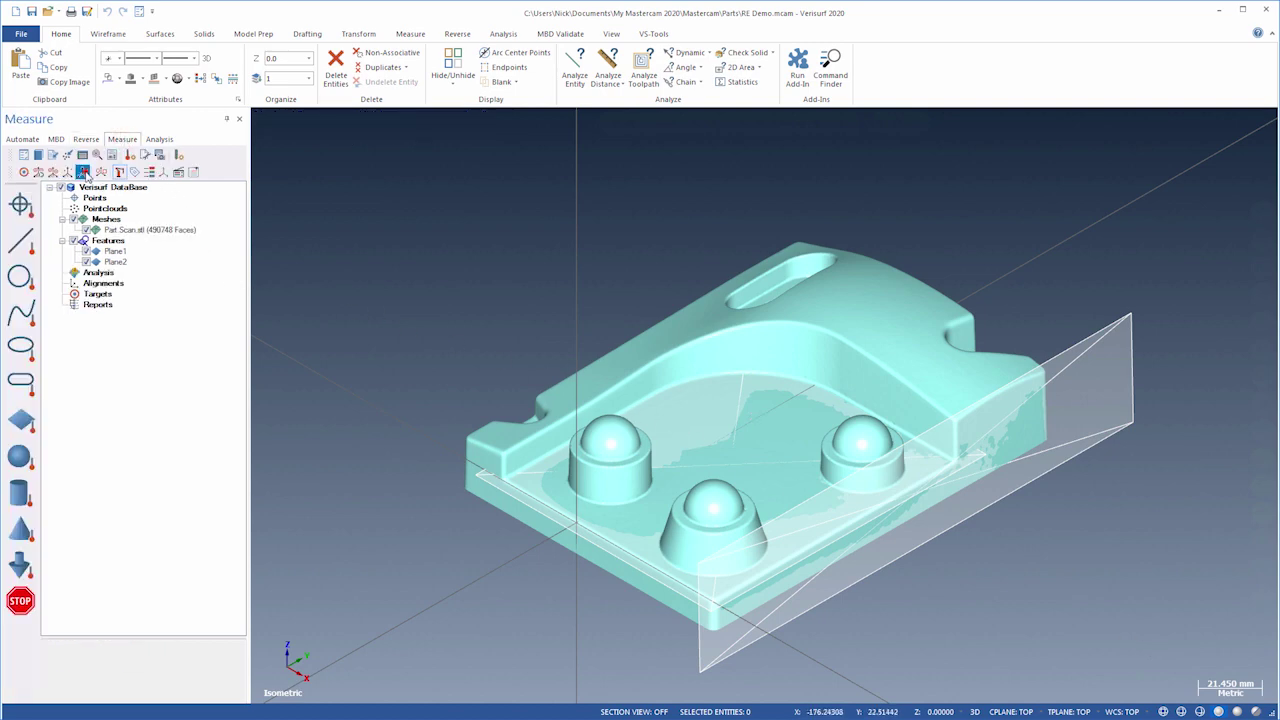
Start a feature alignment from Plane1 and Plane2, fit the part in view, and hide the planes
left_click(84, 172)
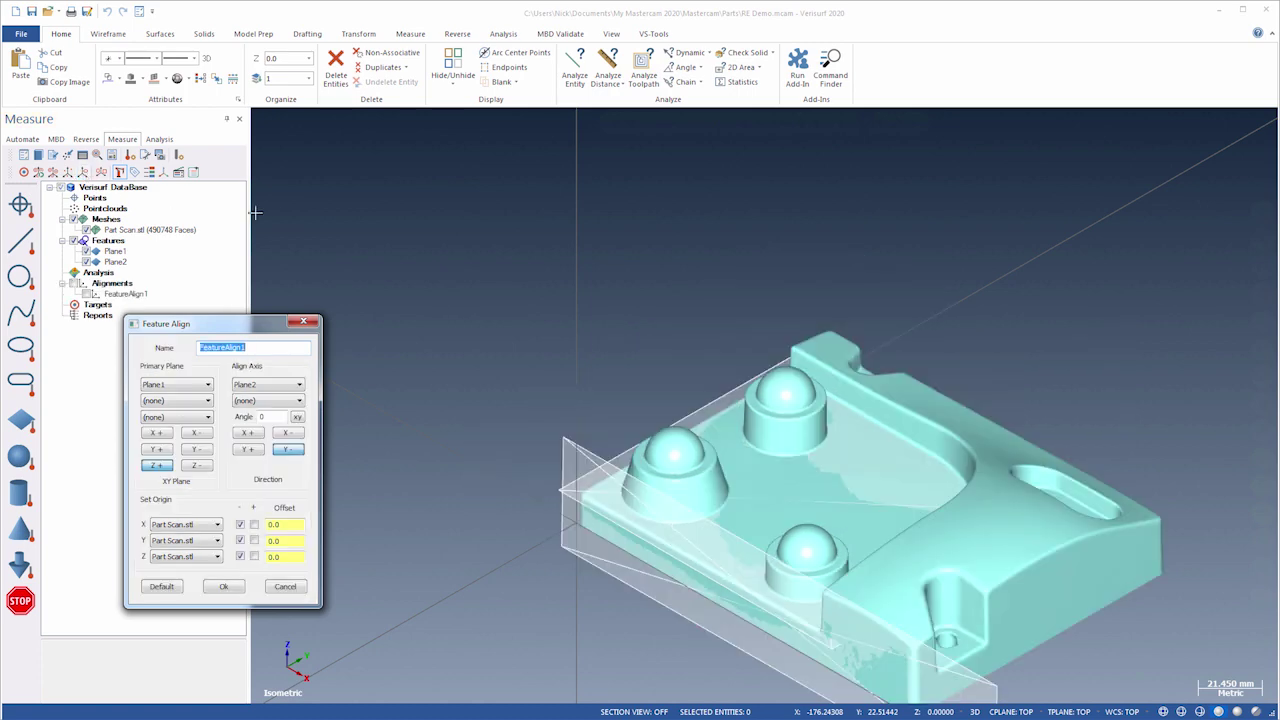
right_click(281, 218)
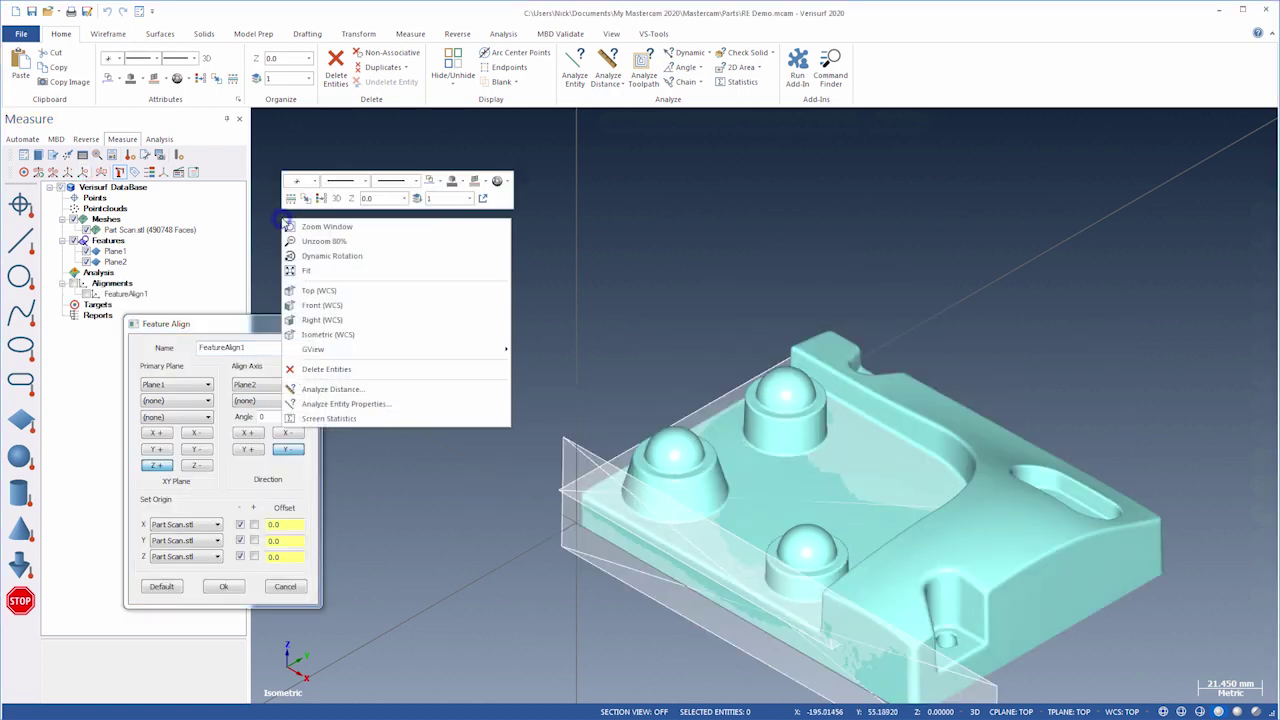
left_click(309, 270)
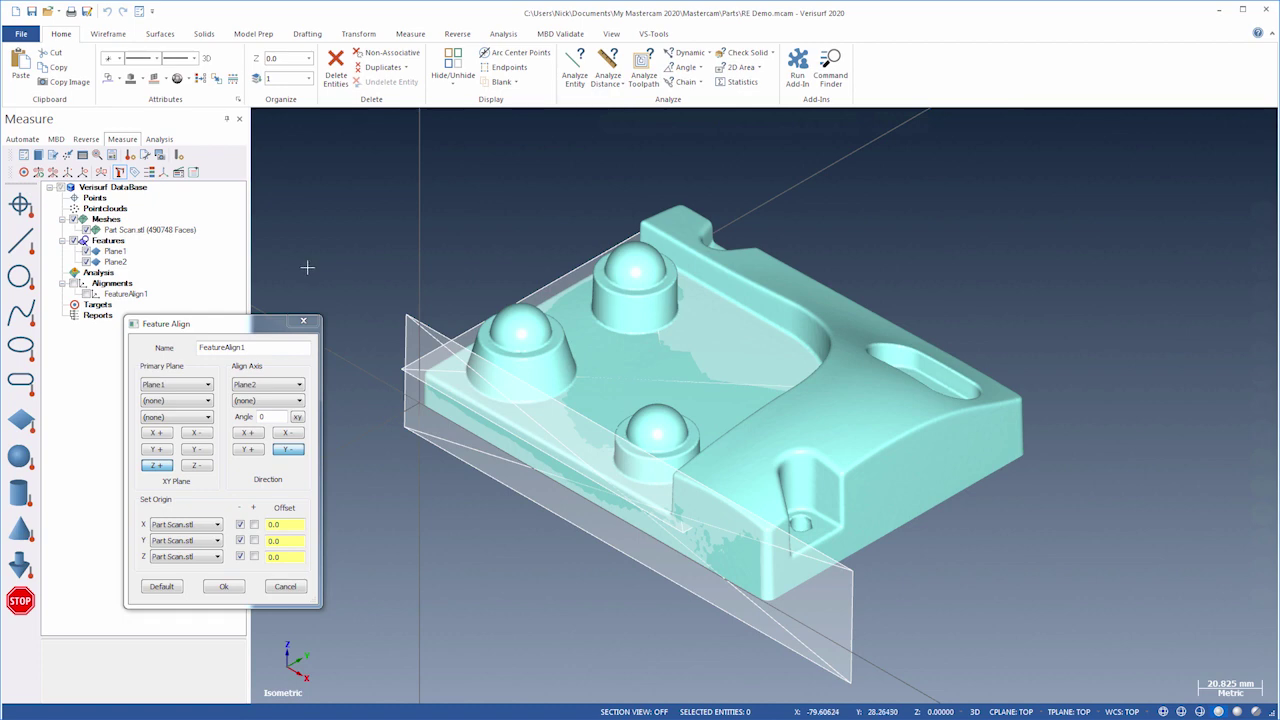
left_click(75, 241)
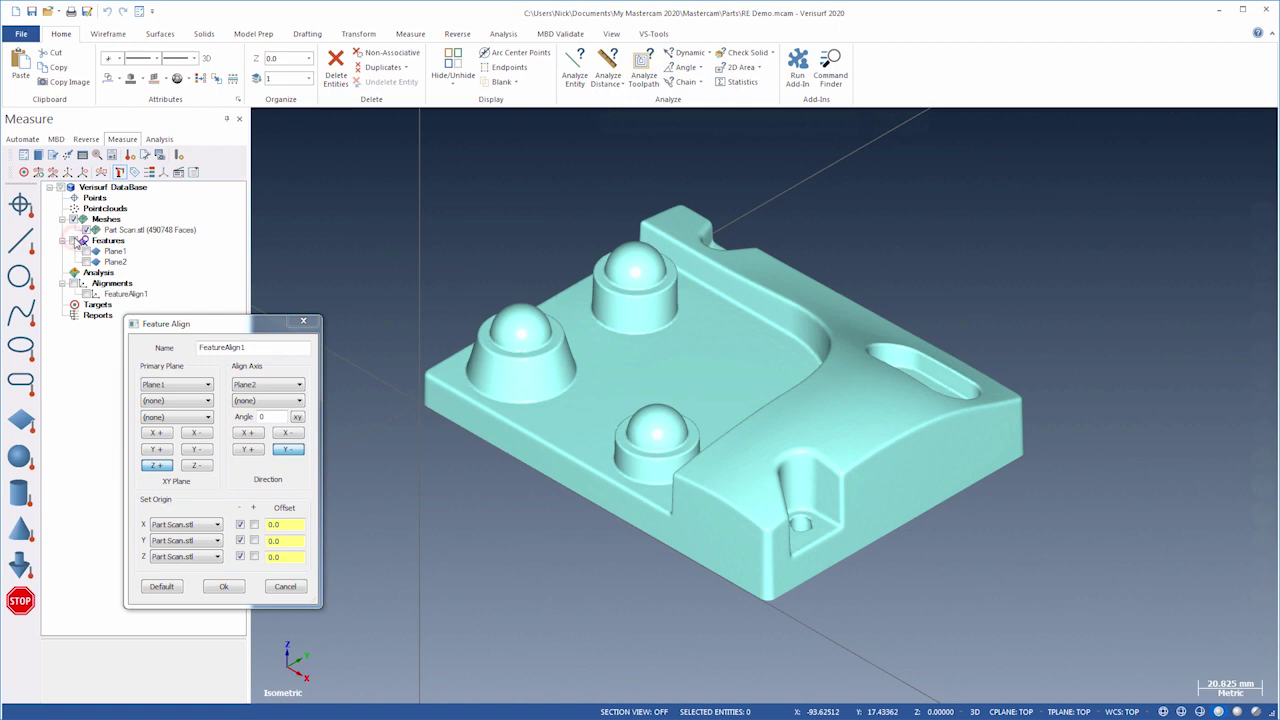
Check the part from top, front and right views, accept FeatureAlign1, and return to isometric
right_click(339, 231)
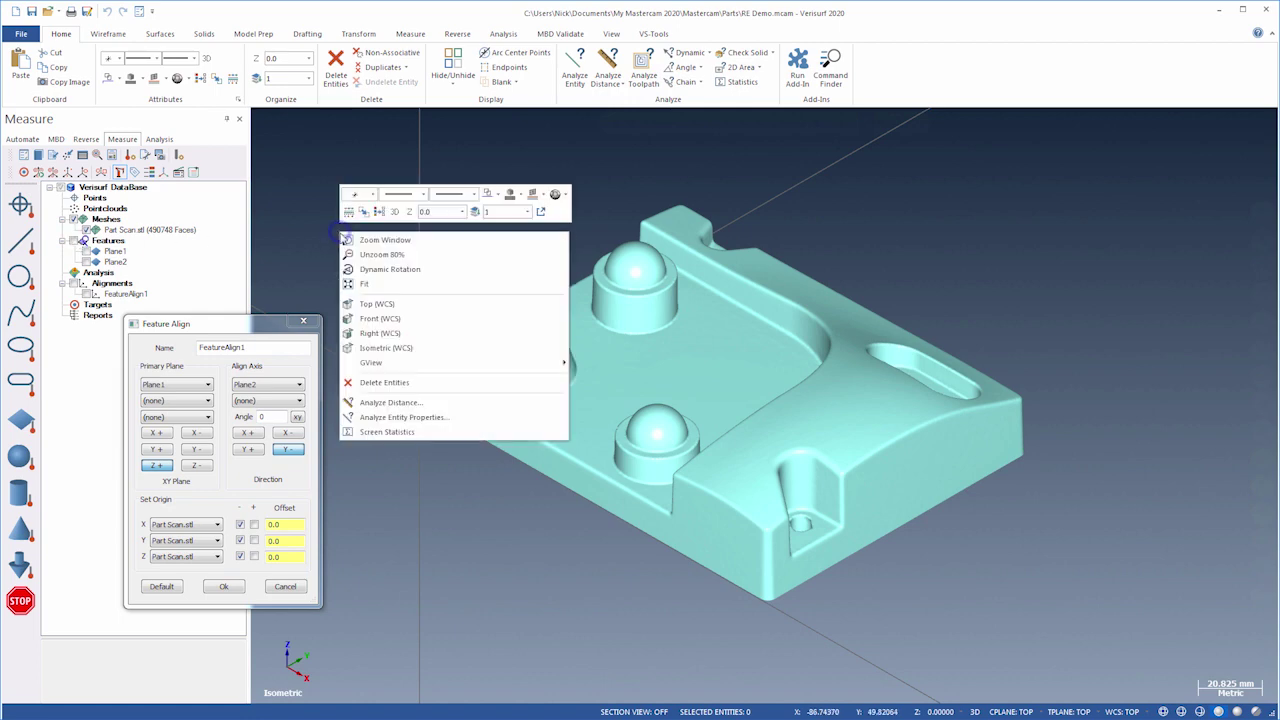
left_click(368, 300)
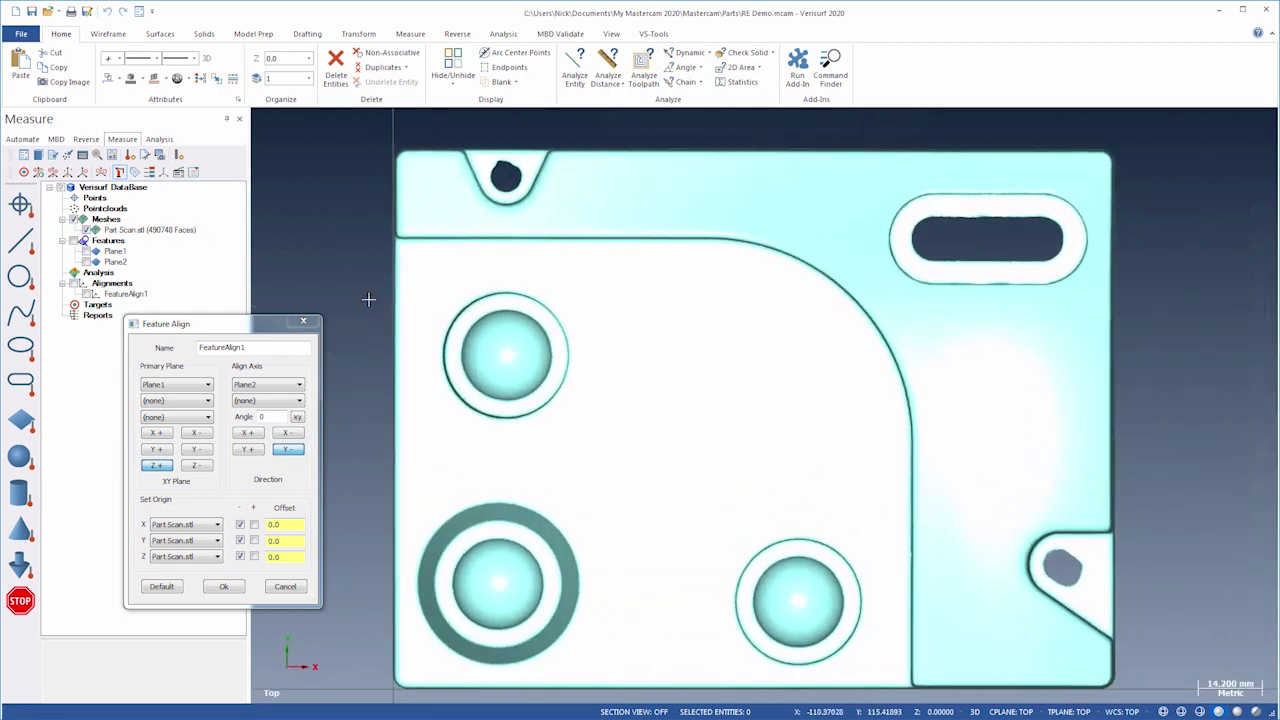
right_click(368, 300)
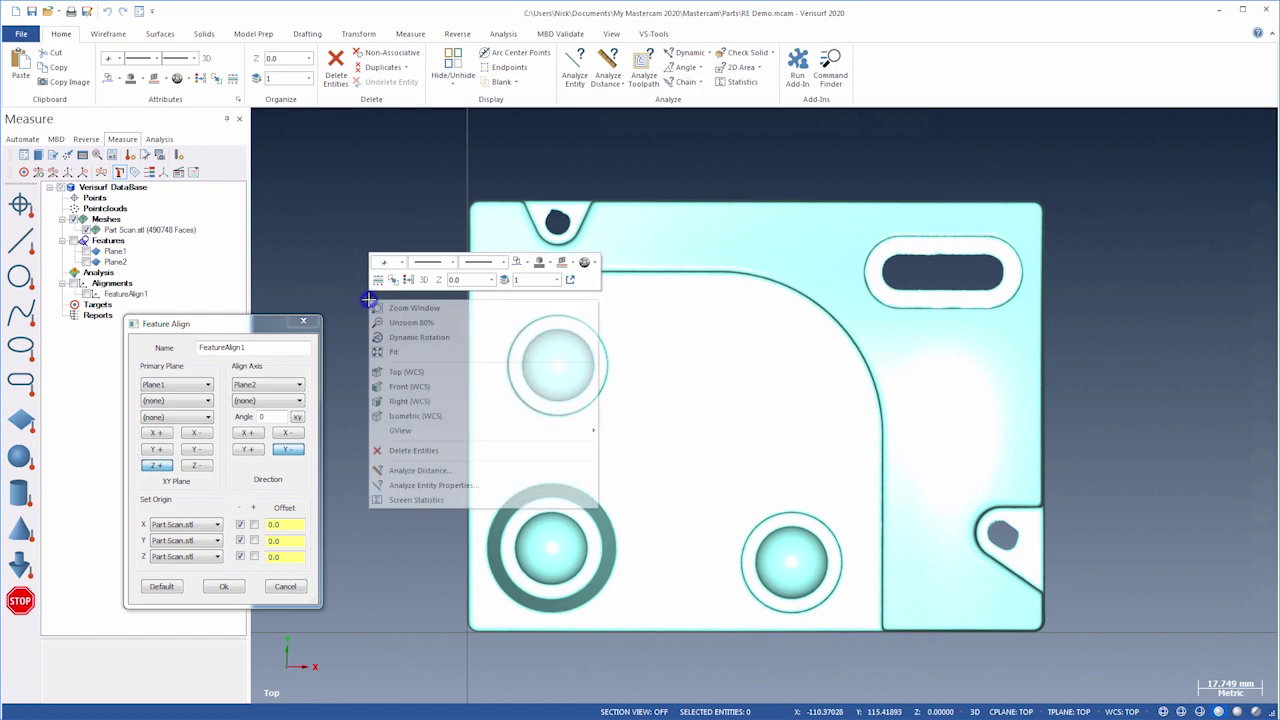
left_click(398, 386)
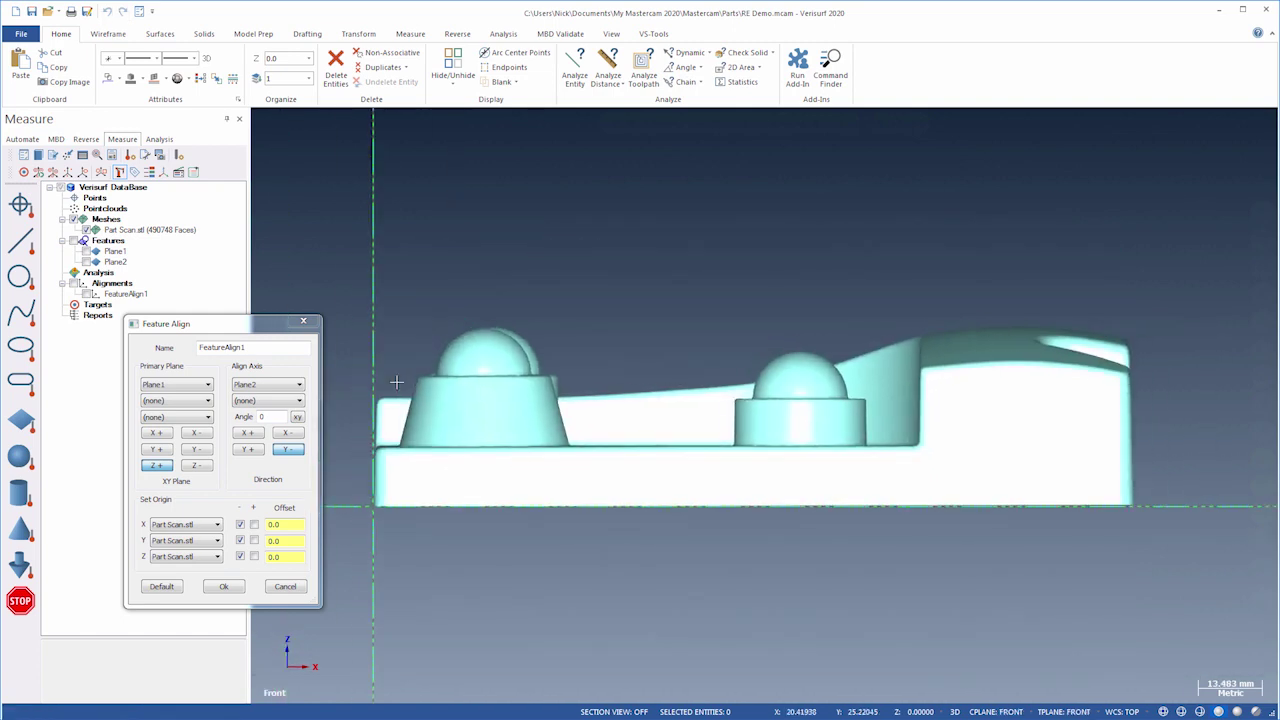
right_click(397, 381)
left_click(424, 483)
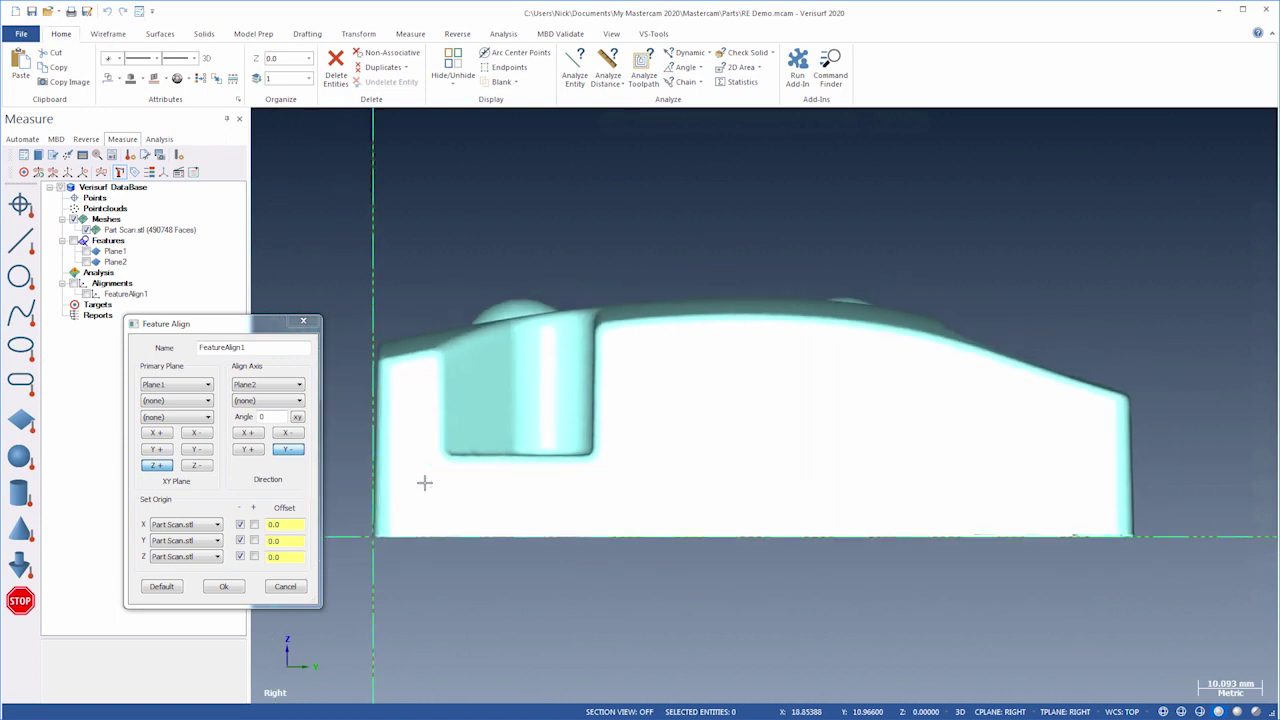
left_click(223, 587)
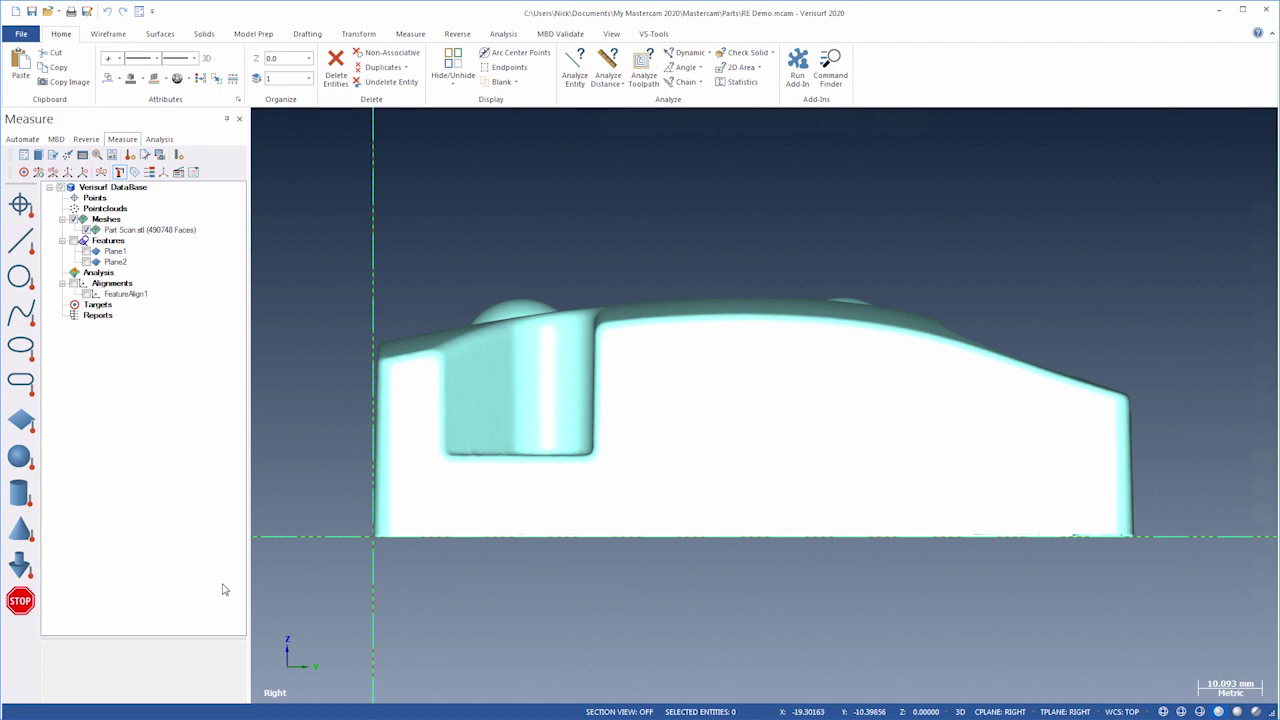
key("alt+7")
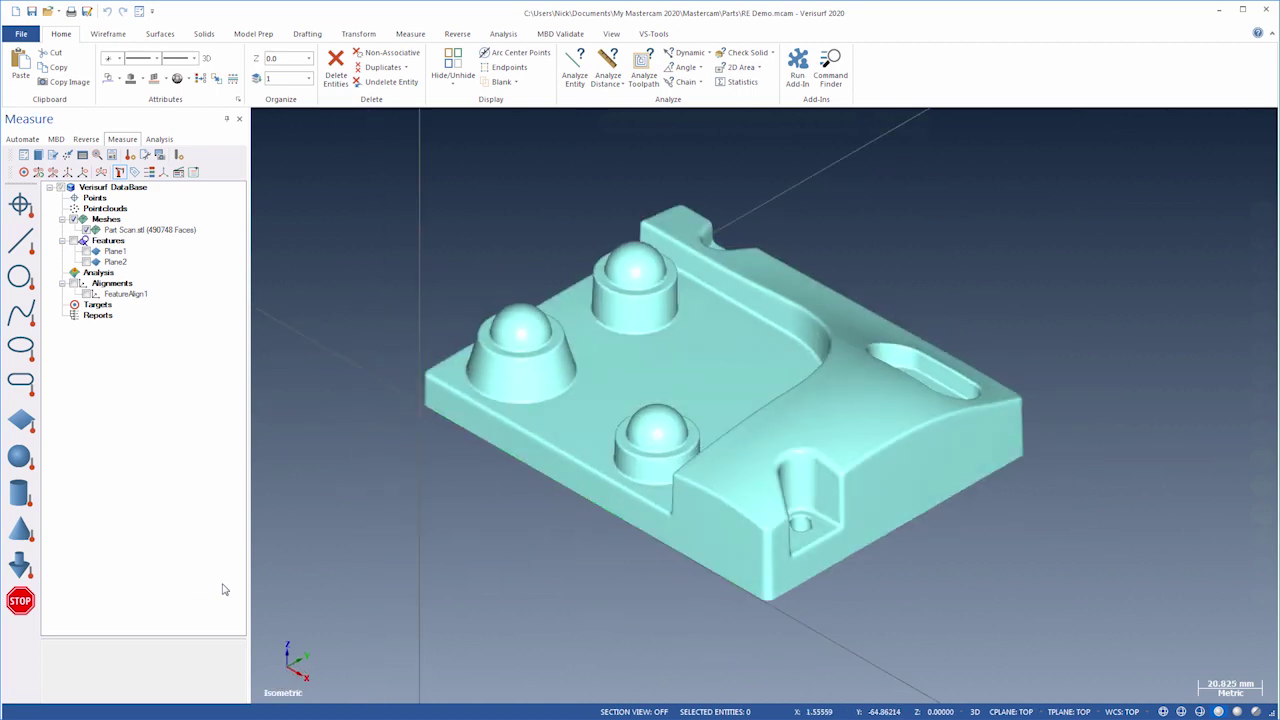
Create horizontal Z slices Slice1–Slice4 through the Part Scan.stl mesh near its base
left_click(115, 231)
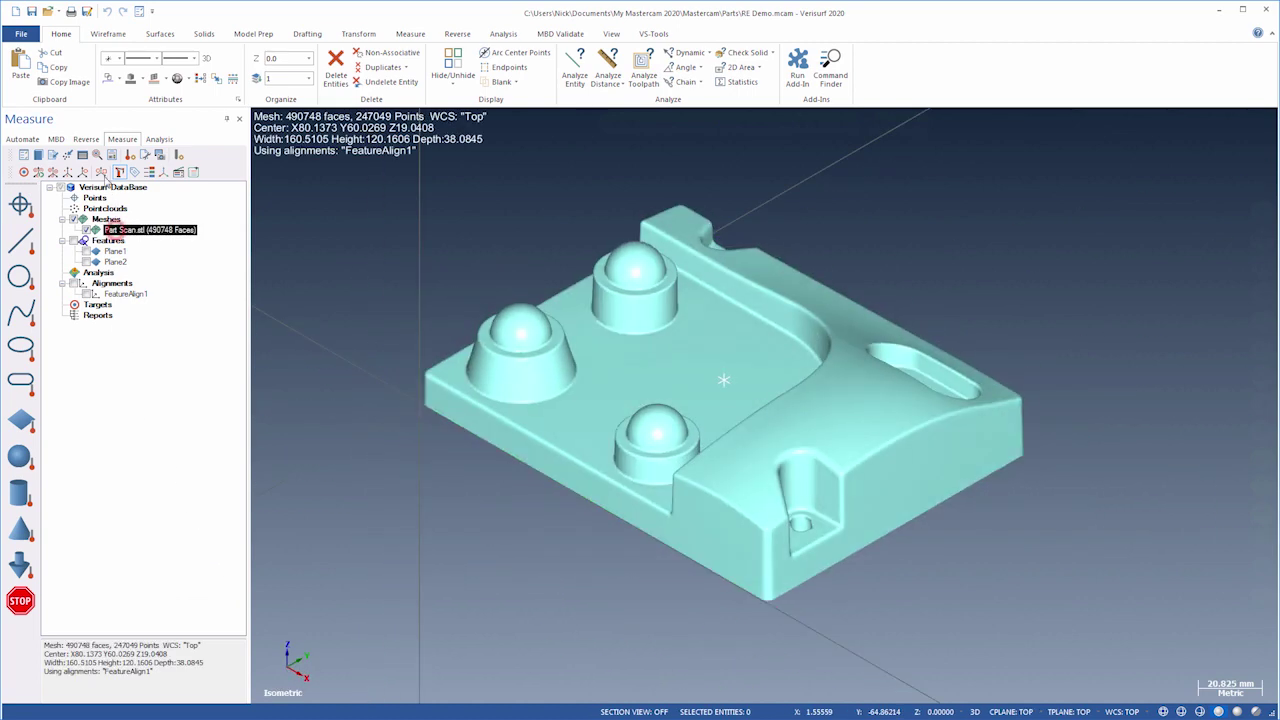
left_click(86, 139)
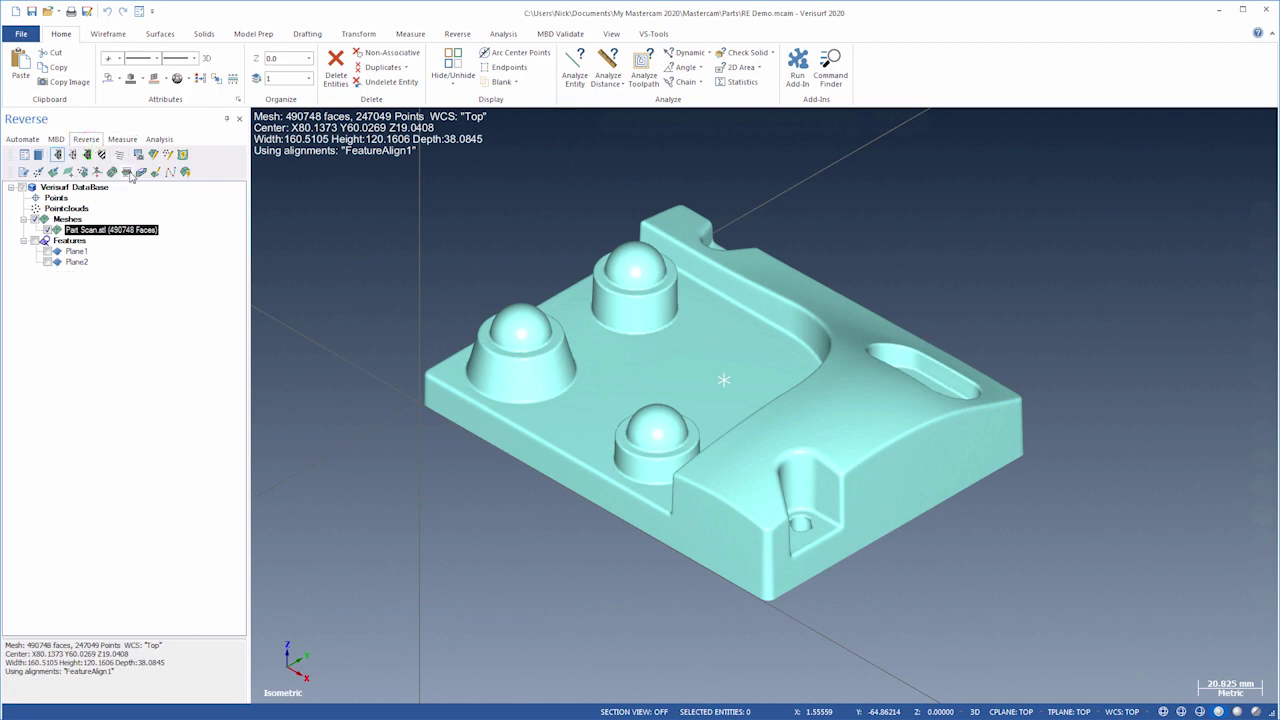
left_click(127, 171)
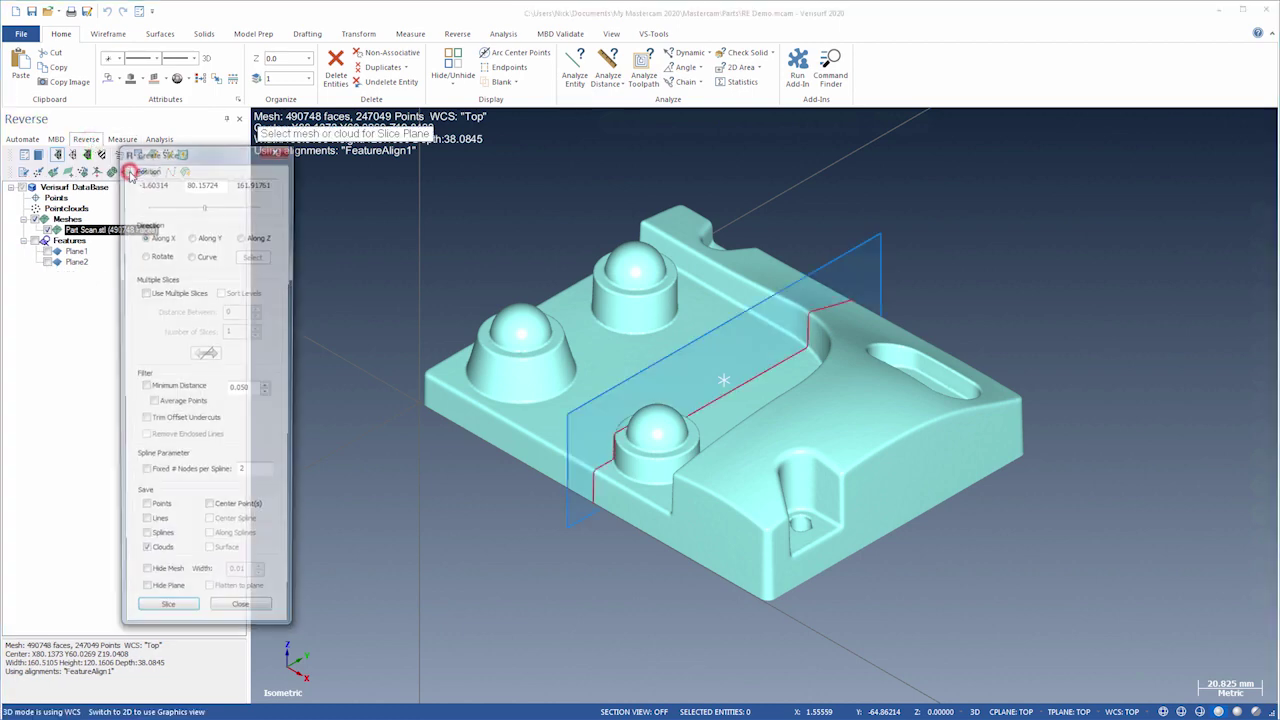
left_click(243, 236)
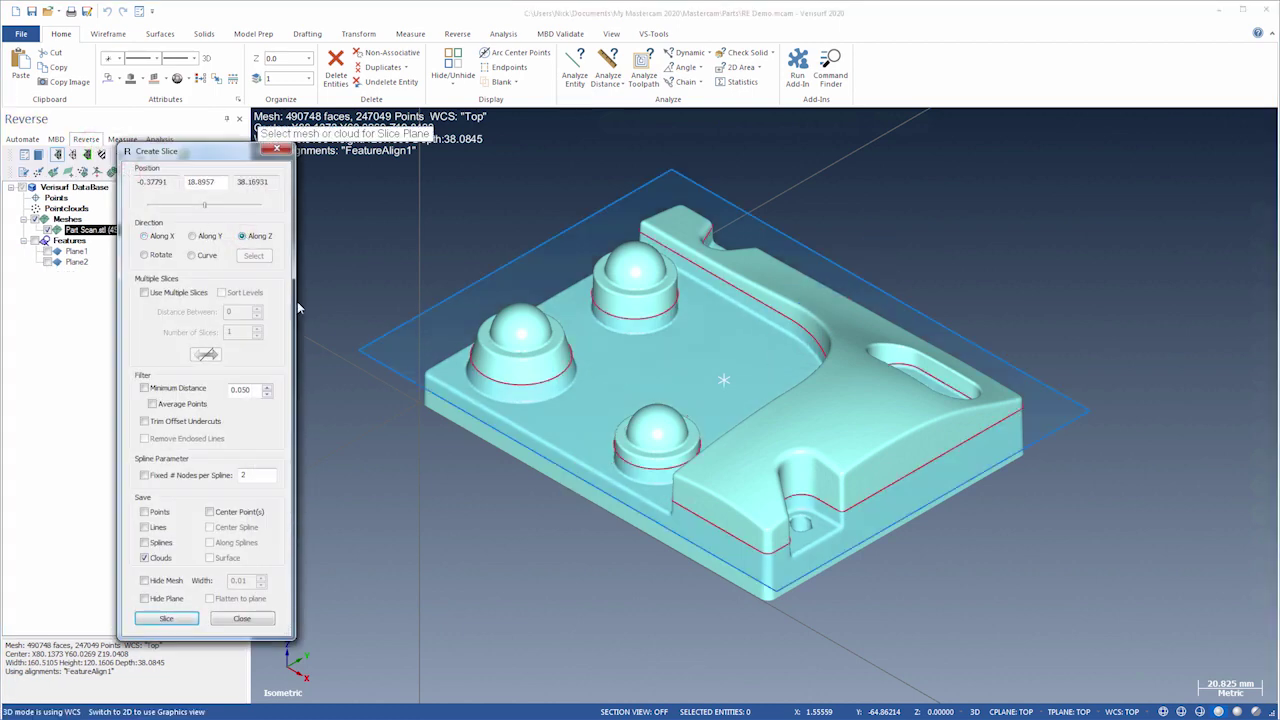
middle_click_drag(620, 420, 730, 462)
scroll(888, 446, "up", 5)
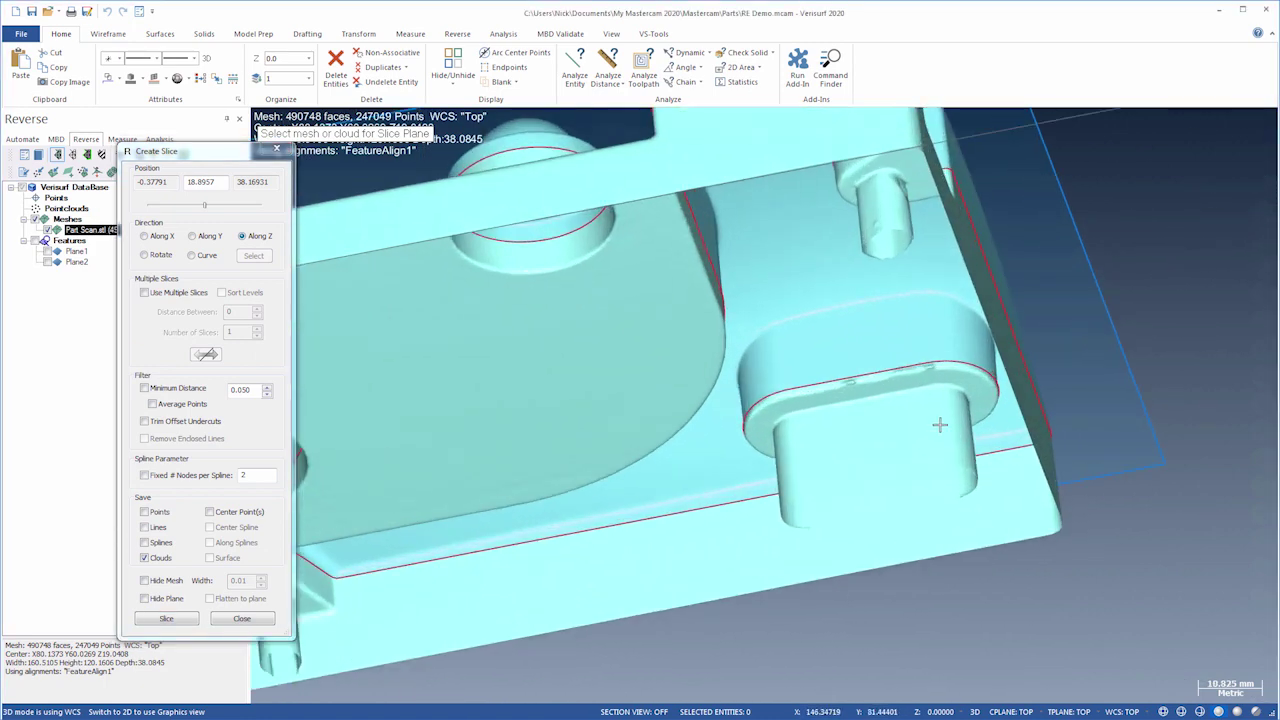
left_click_drag(939, 425, 972, 468)
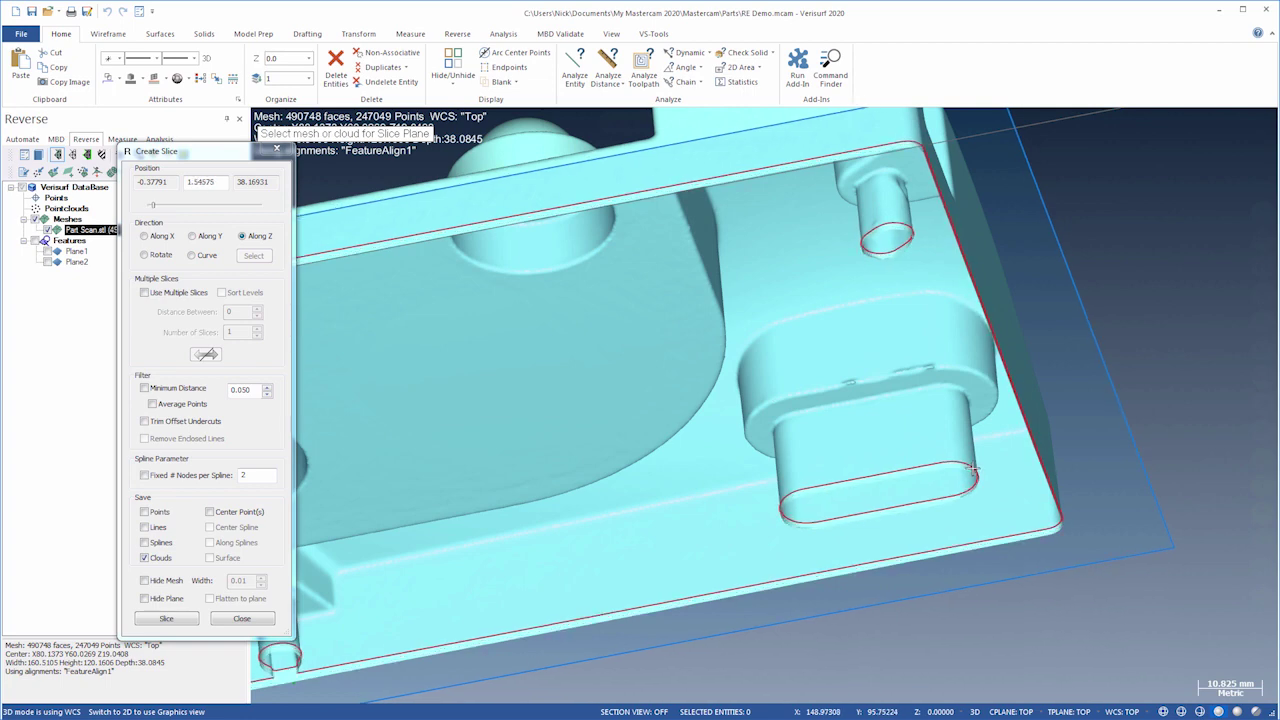
left_click(168, 620)
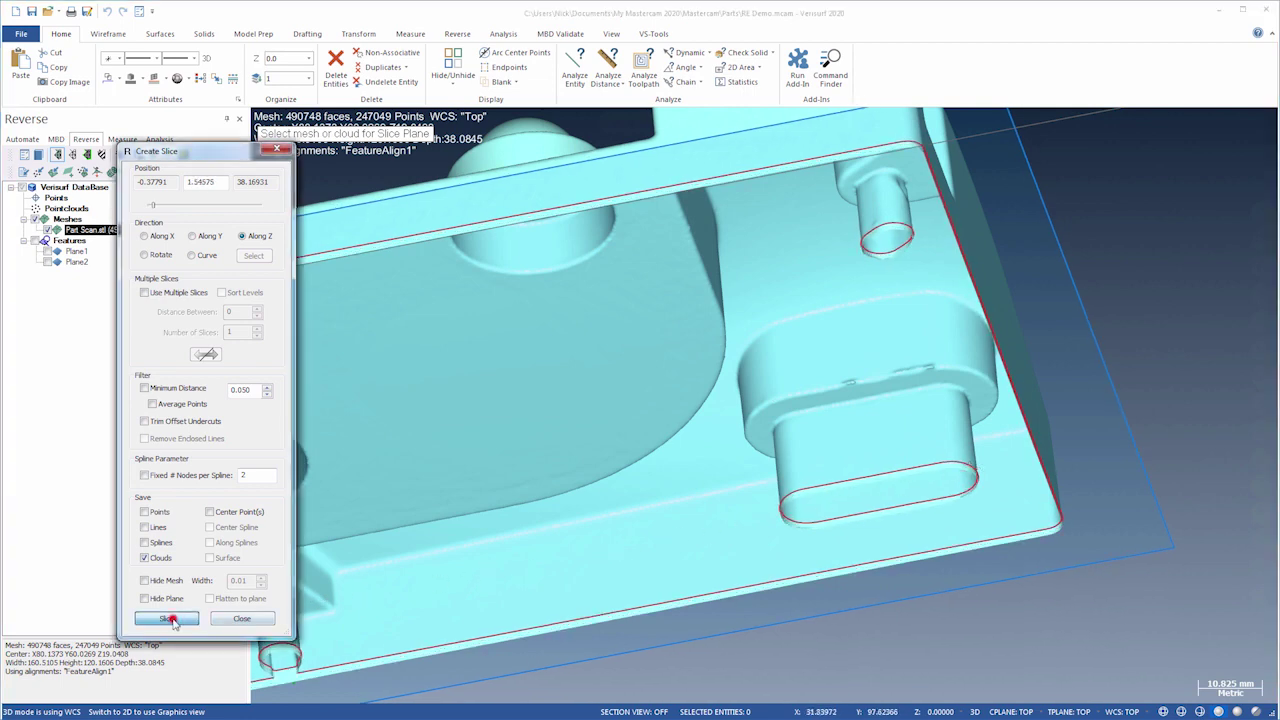
Close the slice settings, view the part from the top, and hide the scanned mesh
left_click(240, 620)
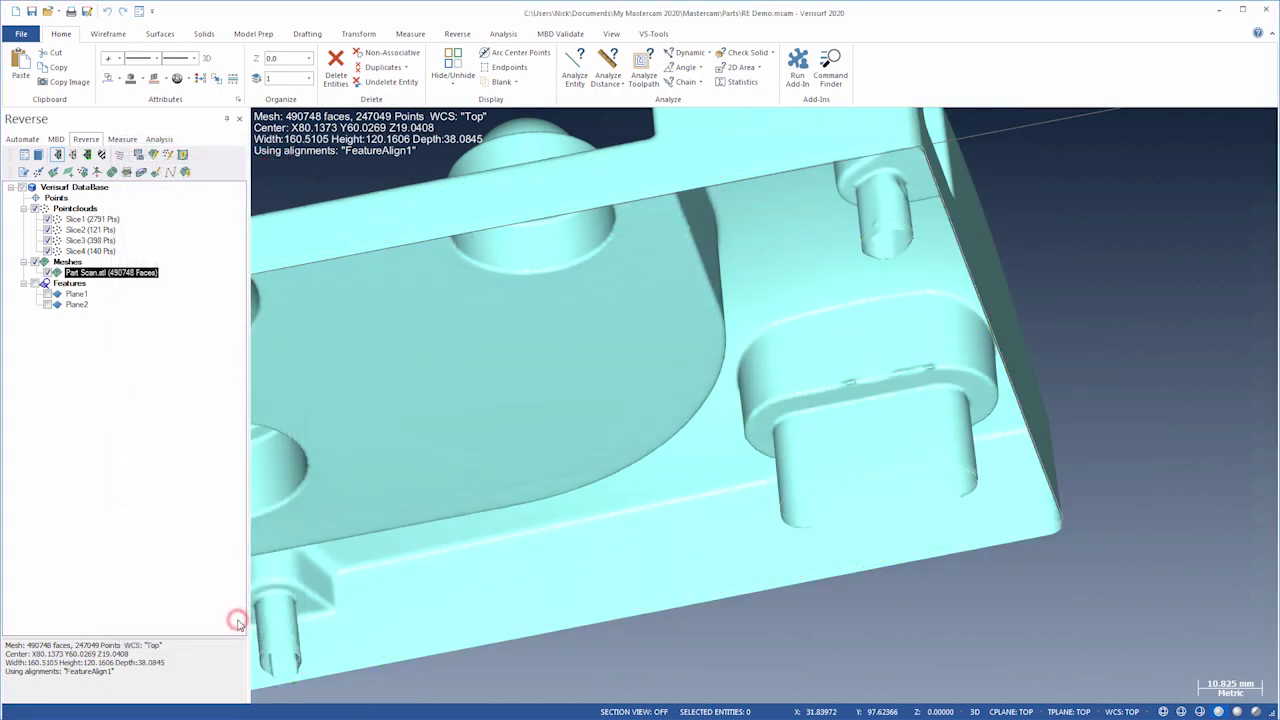
key("alt+1")
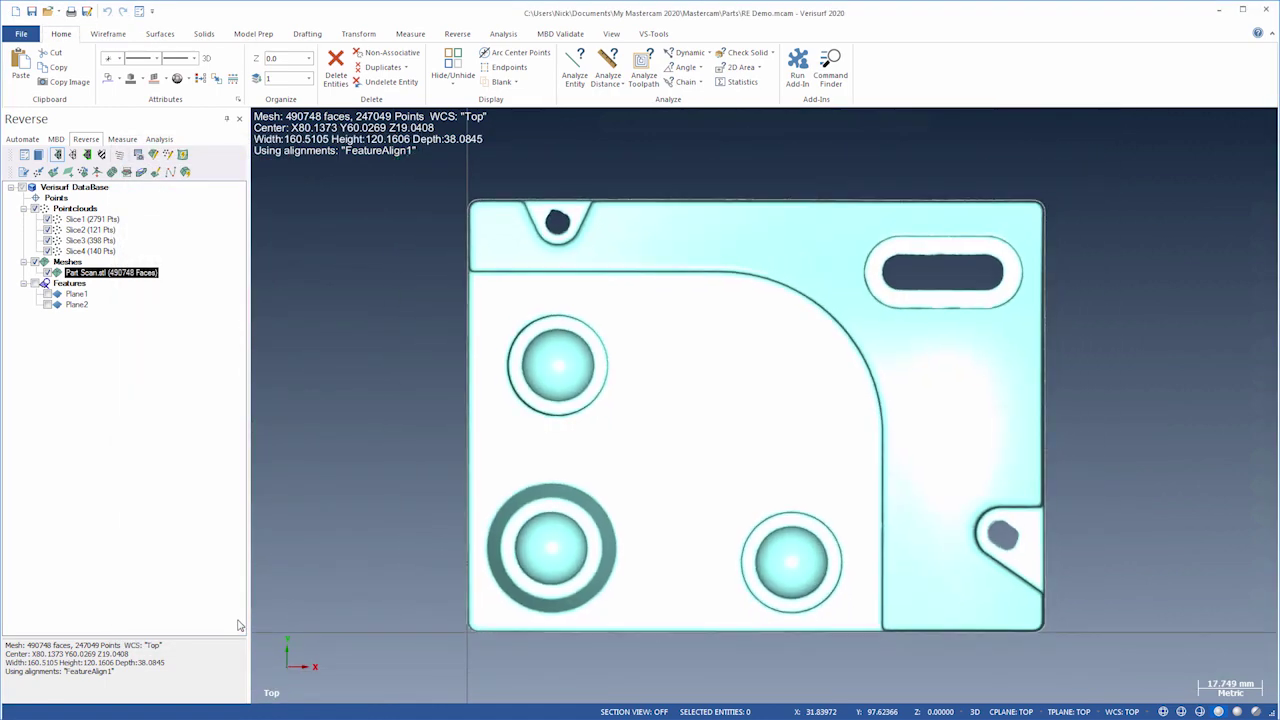
left_click(47, 272)
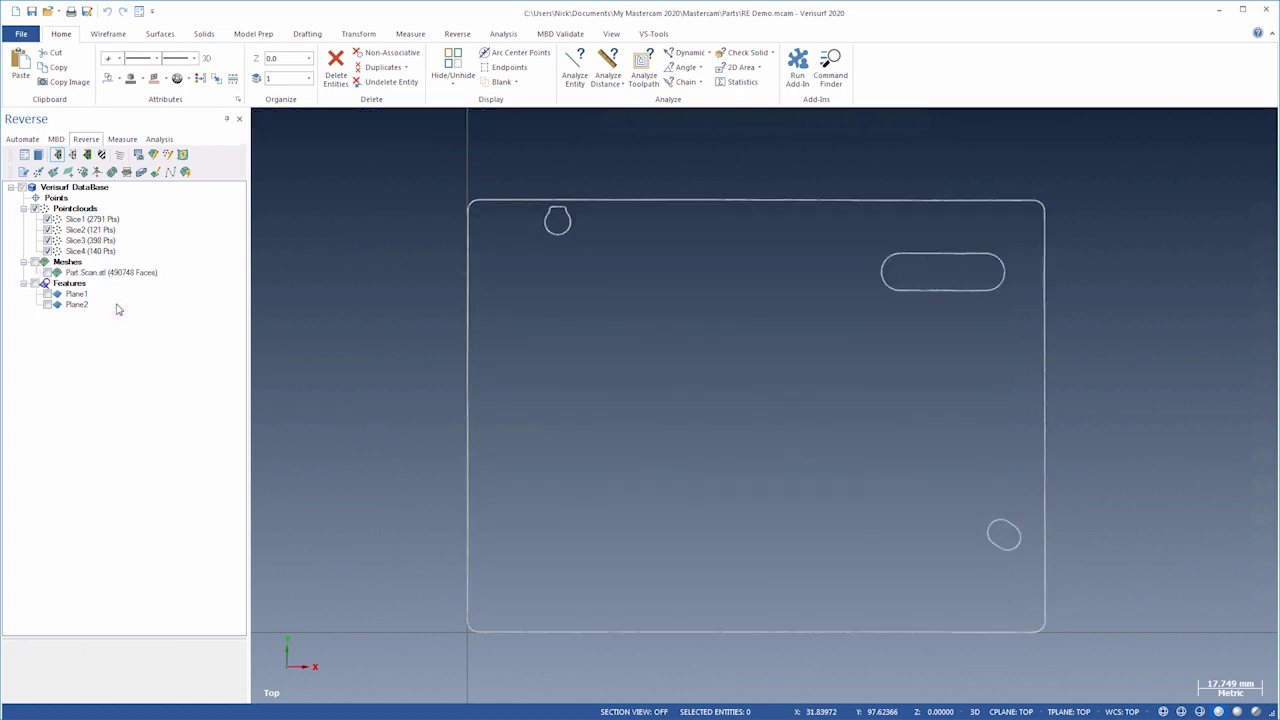
Place a rectangle from the outline's bottom-left corner to its top-right corner
left_click(109, 35)
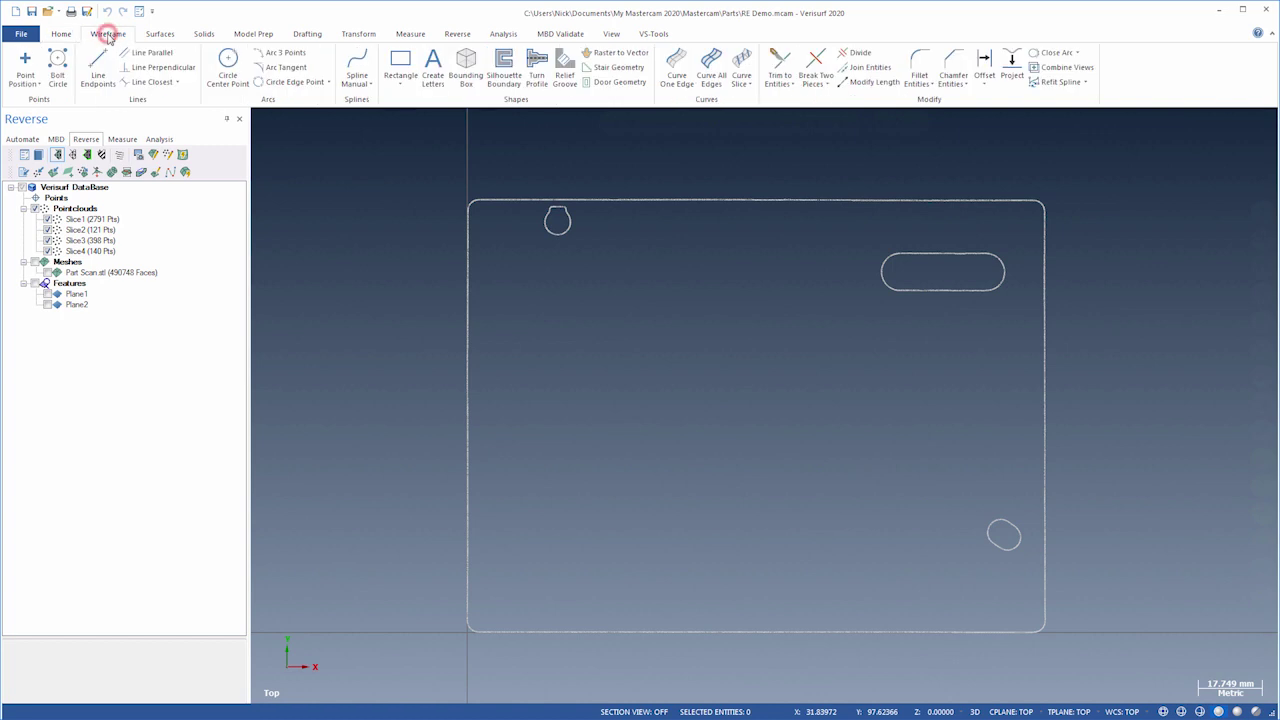
left_click(405, 62)
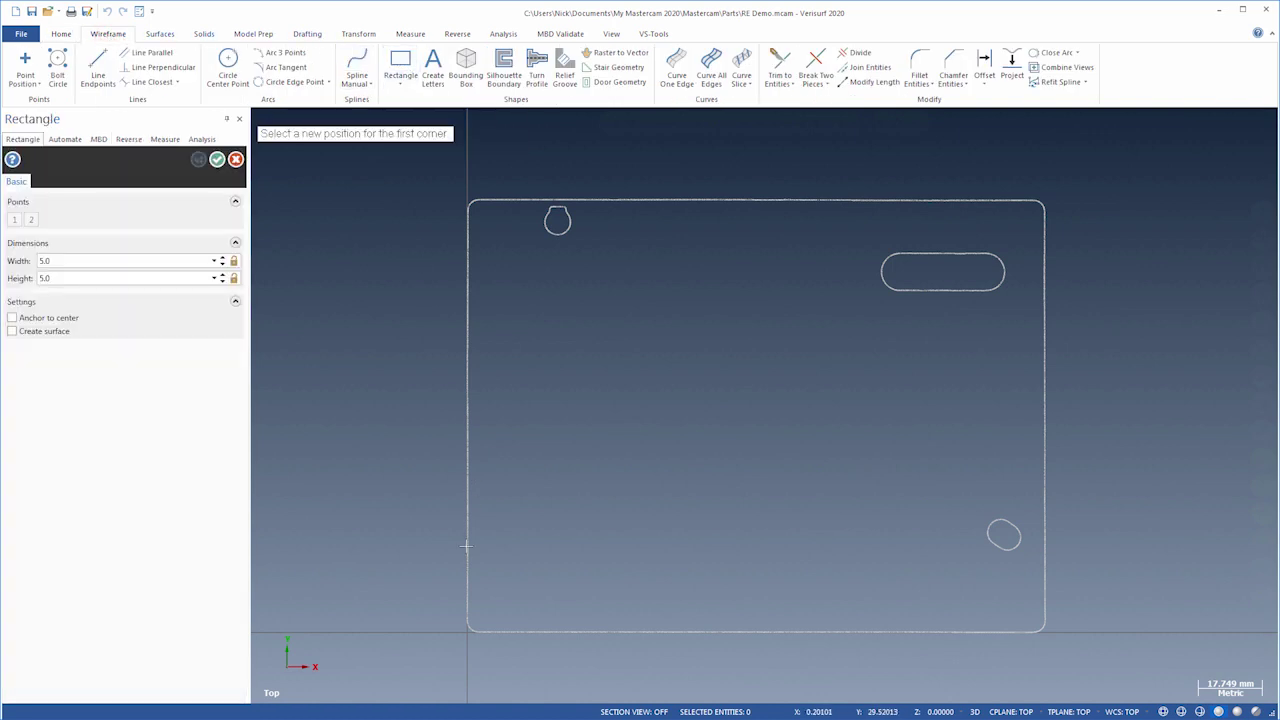
left_click(464, 633)
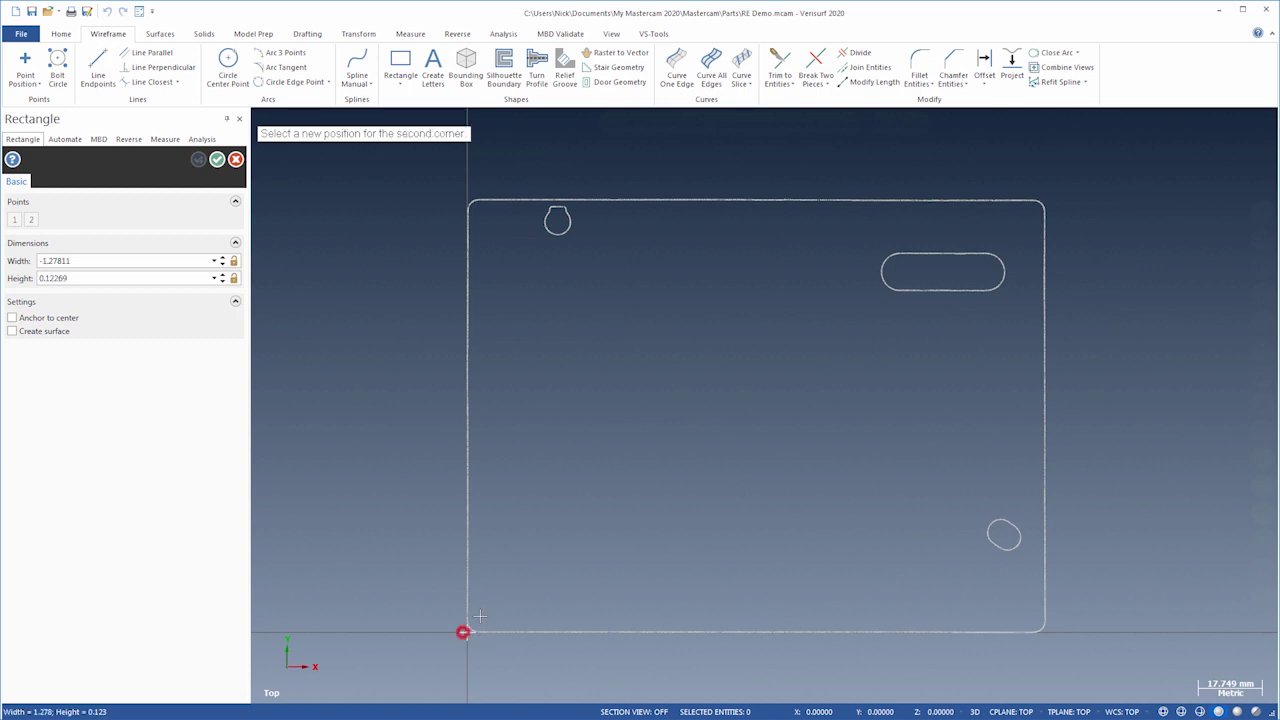
left_click(1044, 201)
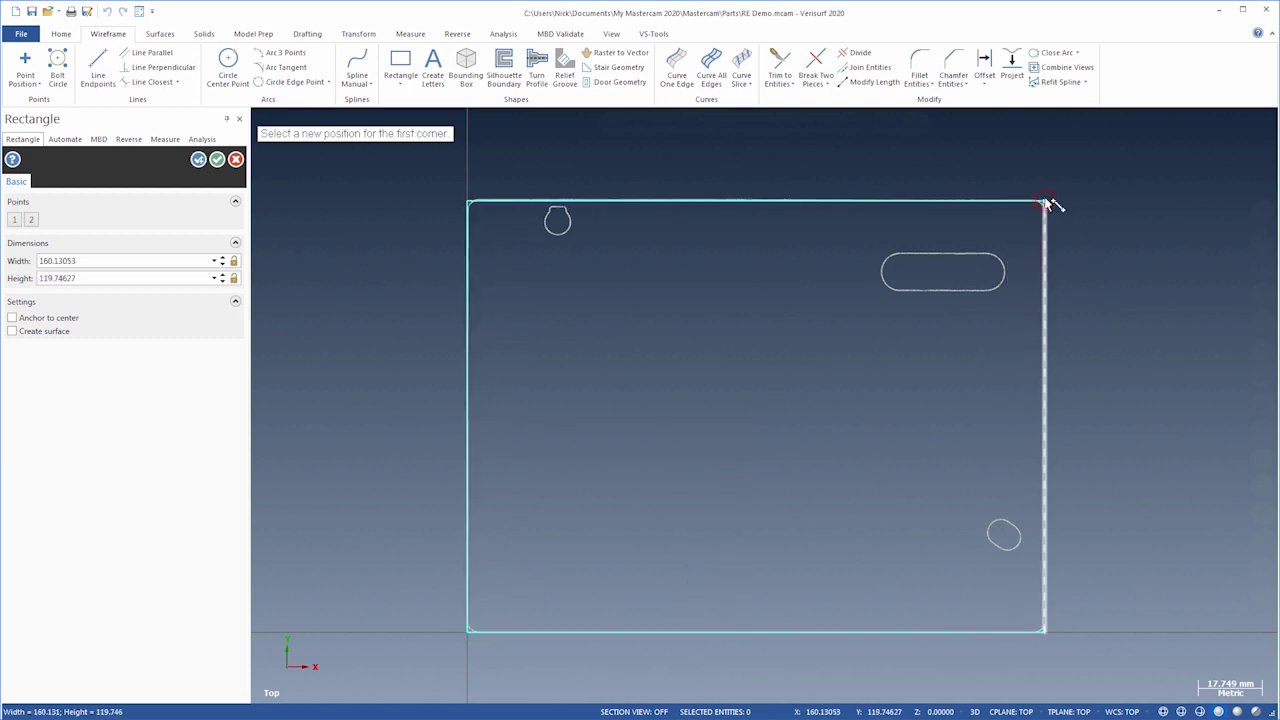
right_click(1047, 178)
left_click(1074, 186)
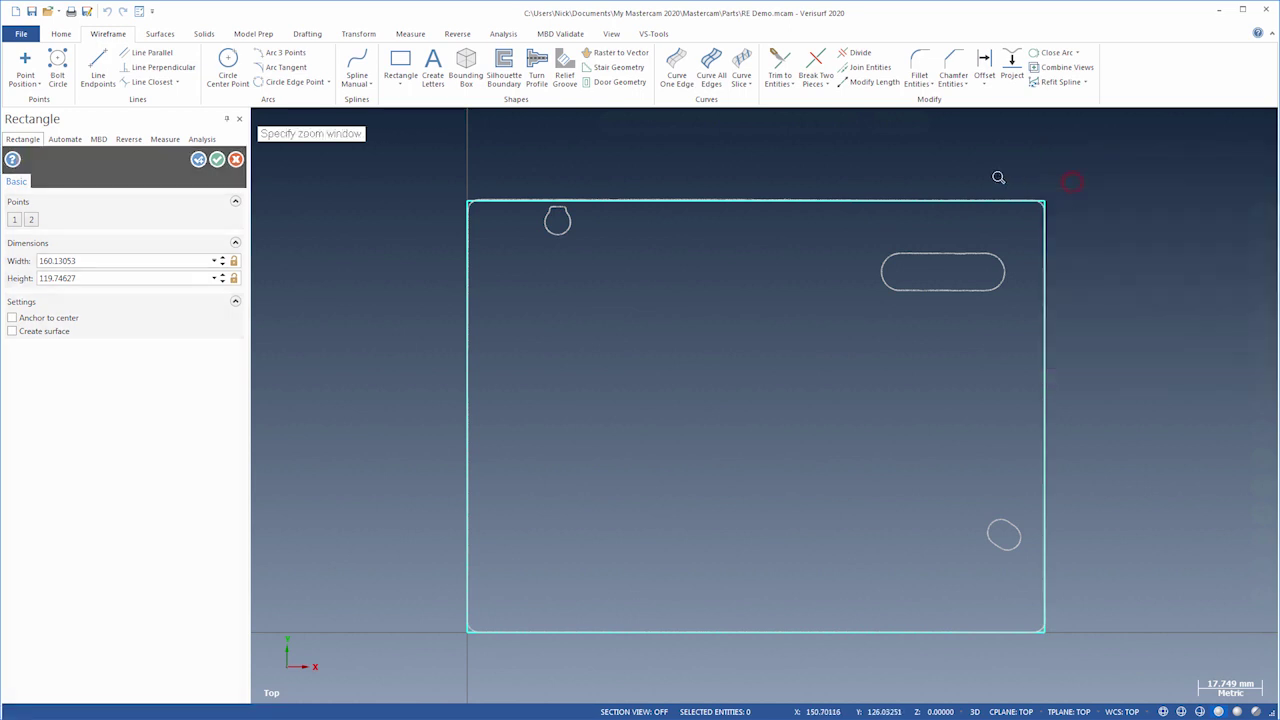
left_click(1090, 237)
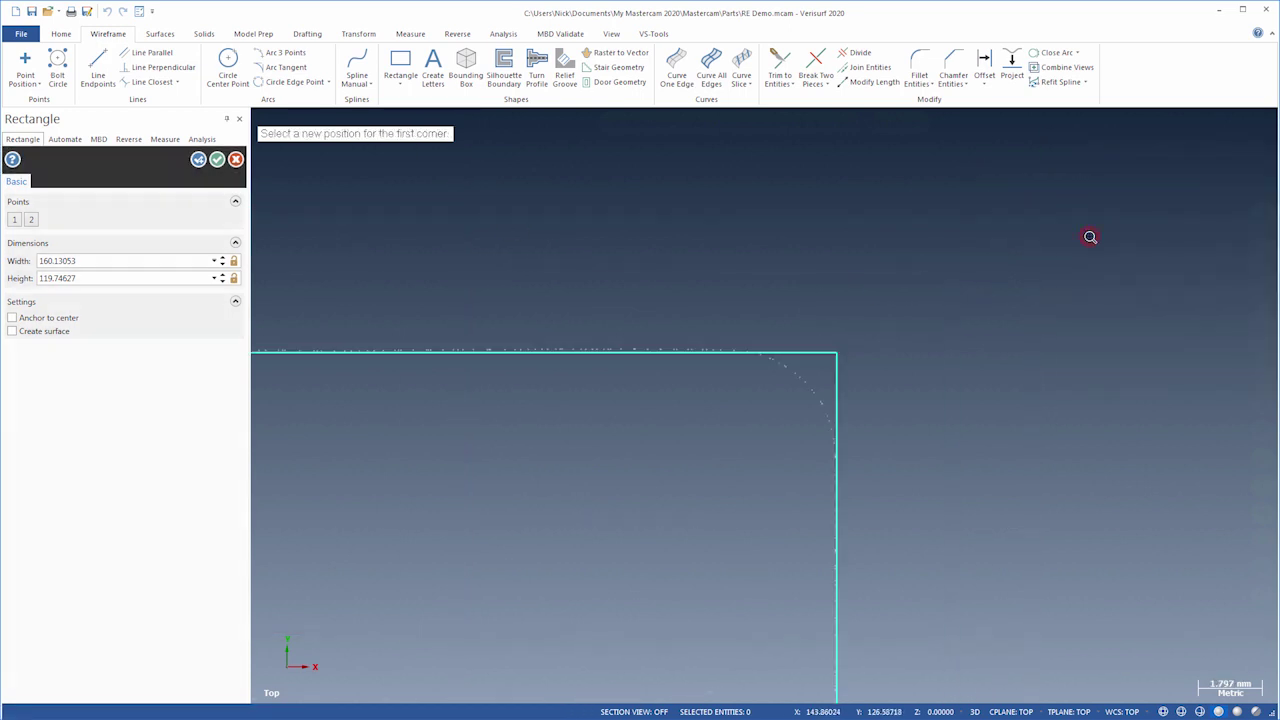
Set the rectangle to width 160.1 and height 119.9 and accept it
left_click(176, 261)
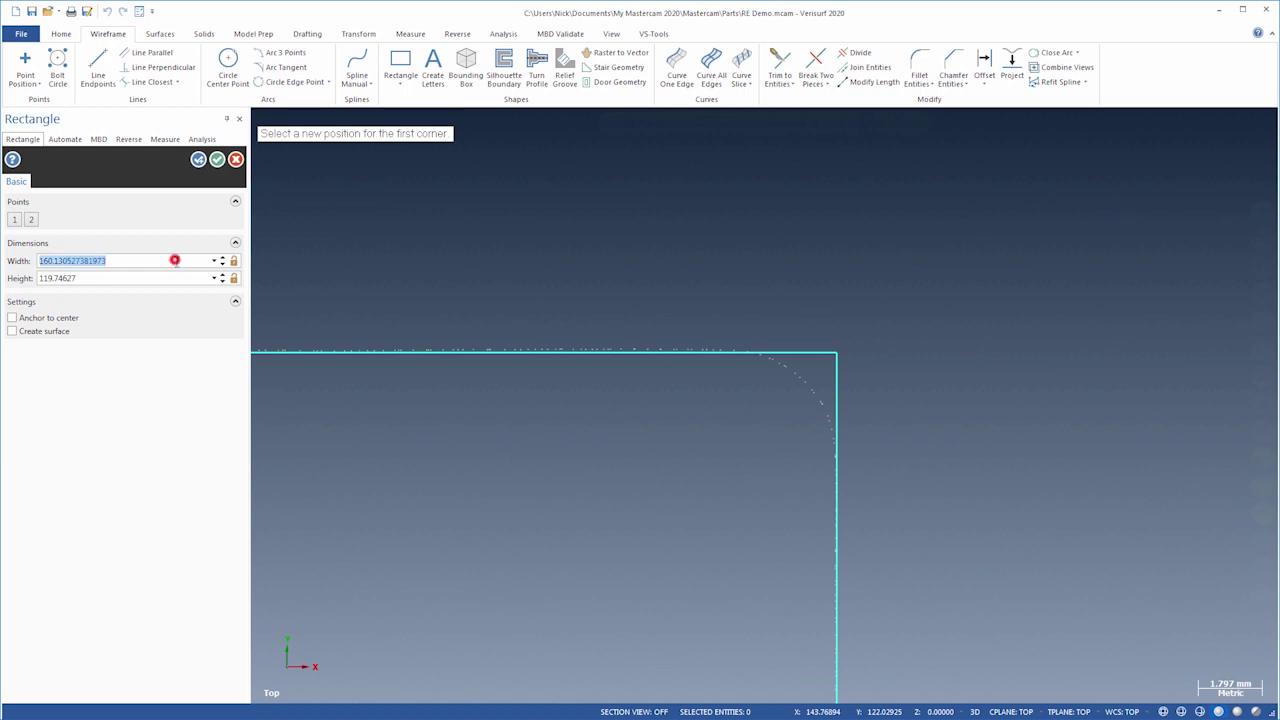
type("1")
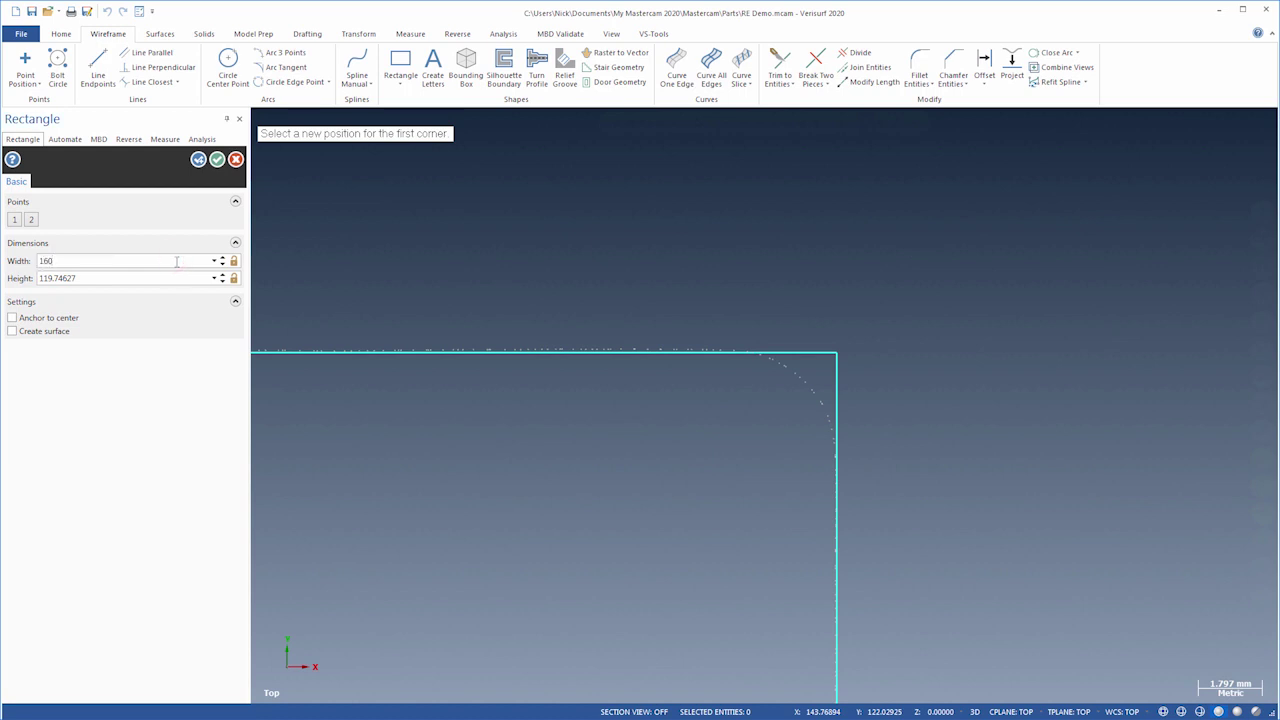
type("60")
key("Tab")
type("12")
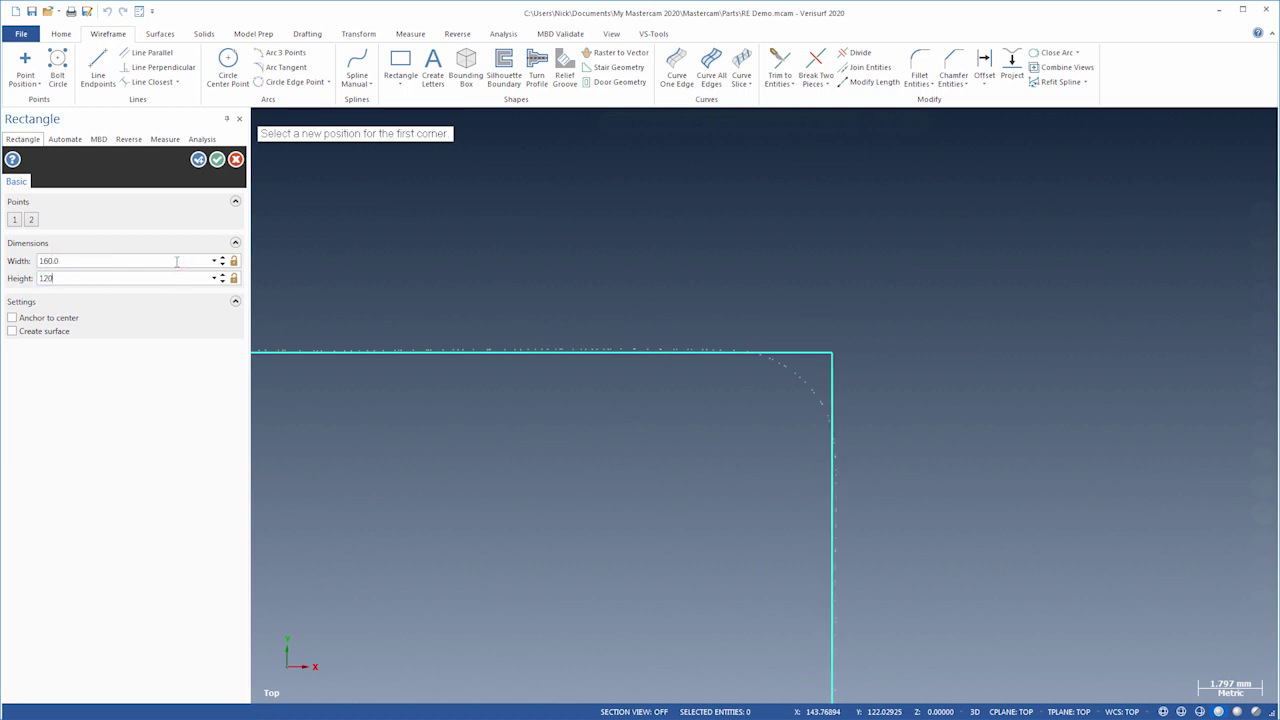
key("Tab")
left_click(176, 261)
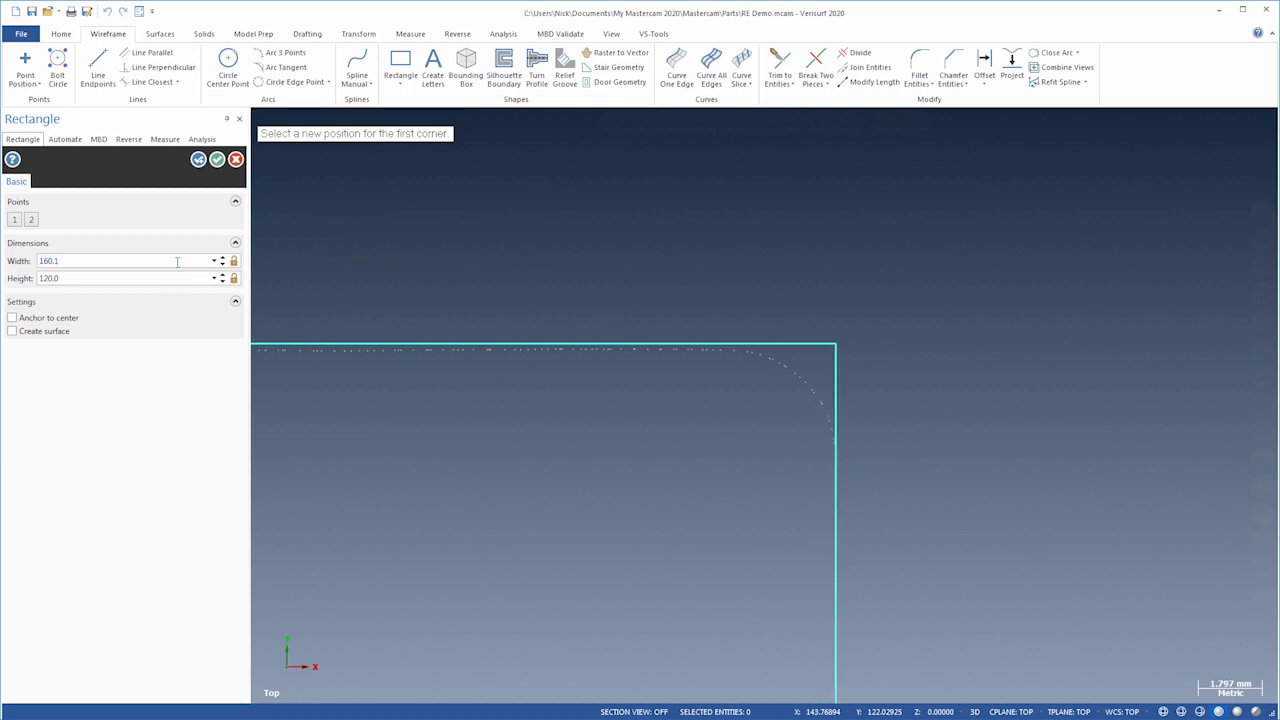
left_click(166, 276)
scroll(167, 277, "down", 1)
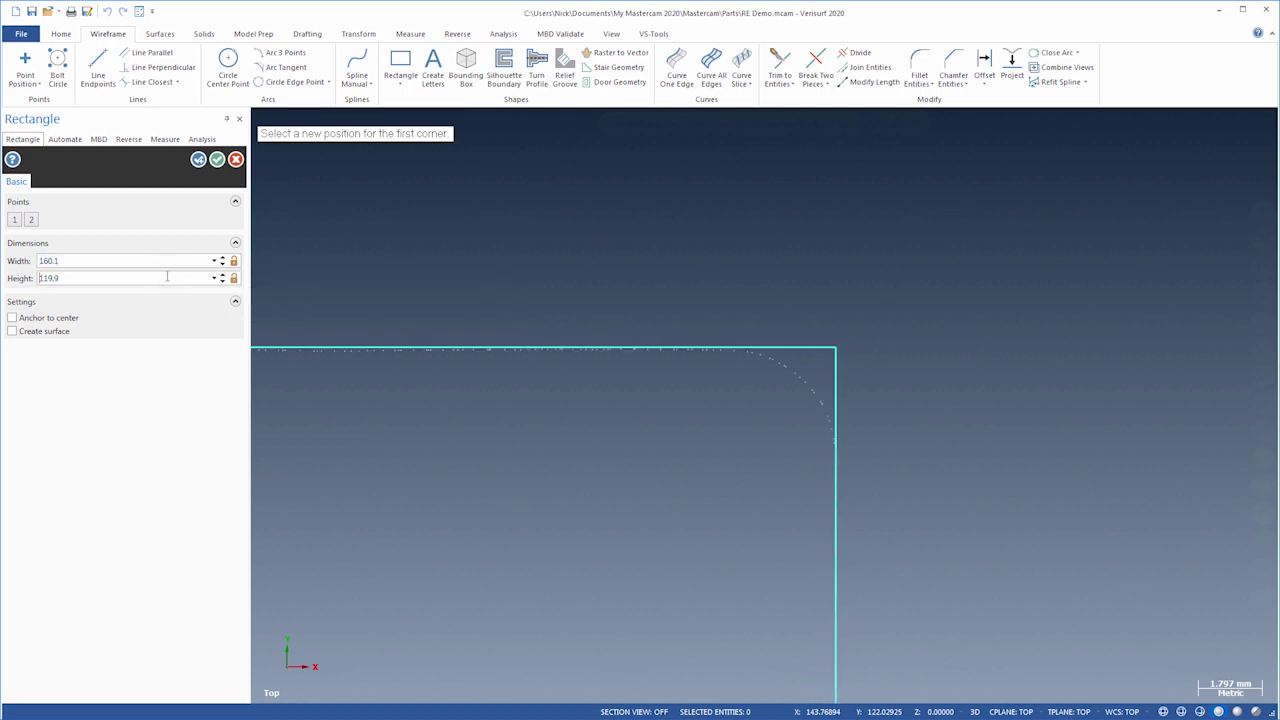
left_click(217, 160)
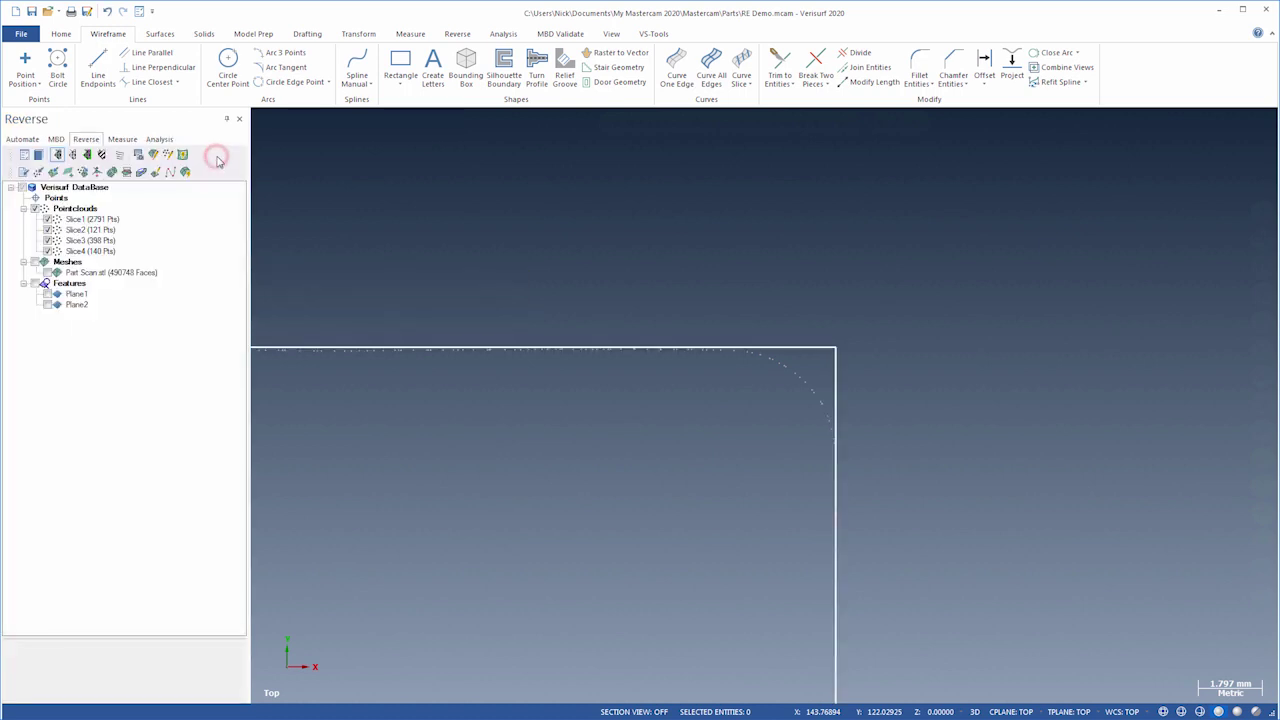
Fillet the chained rectangle corners with a 3.0 radius
left_click(920, 82)
left_click(932, 116)
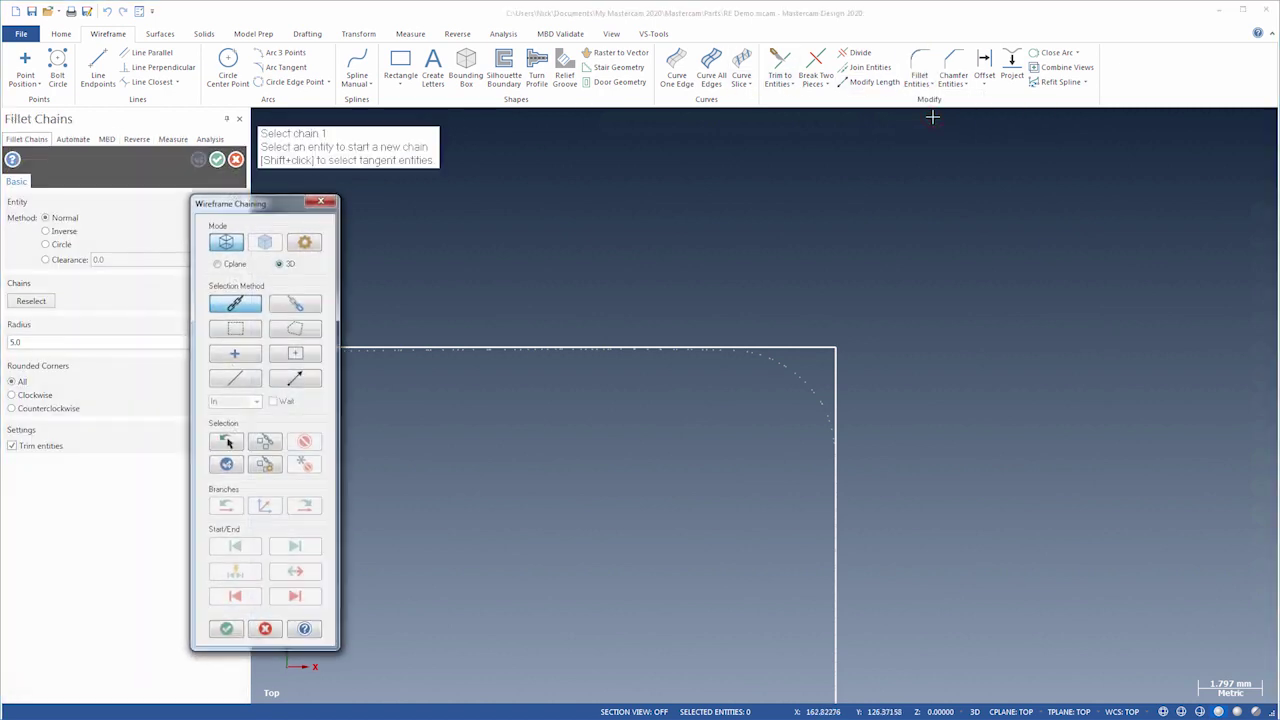
left_click(836, 379)
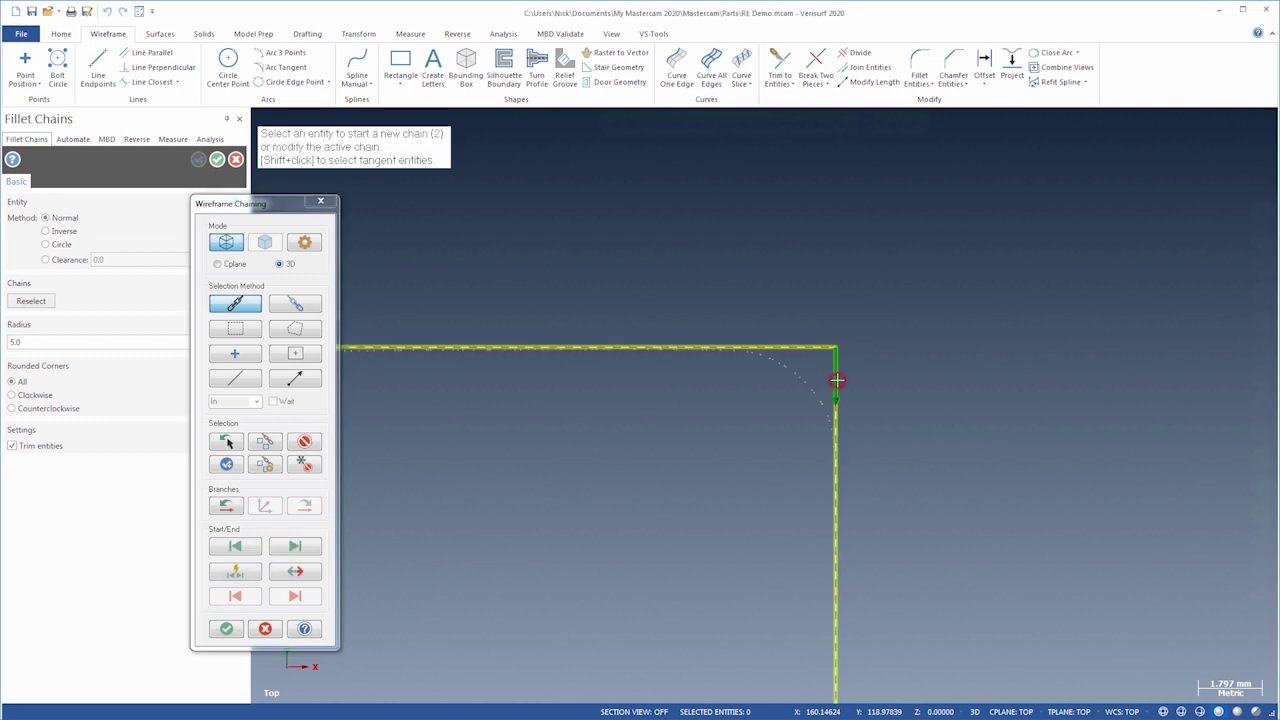
left_click(227, 630)
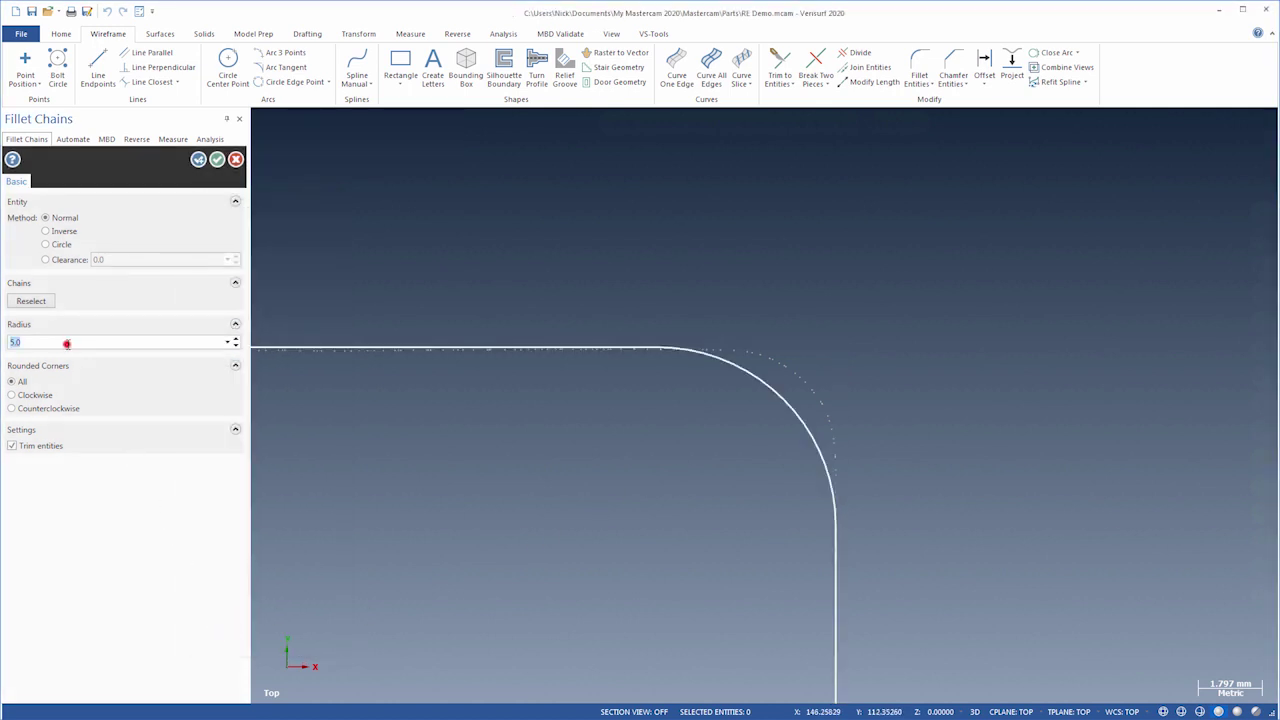
left_click(70, 346)
type("3")
key("Return")
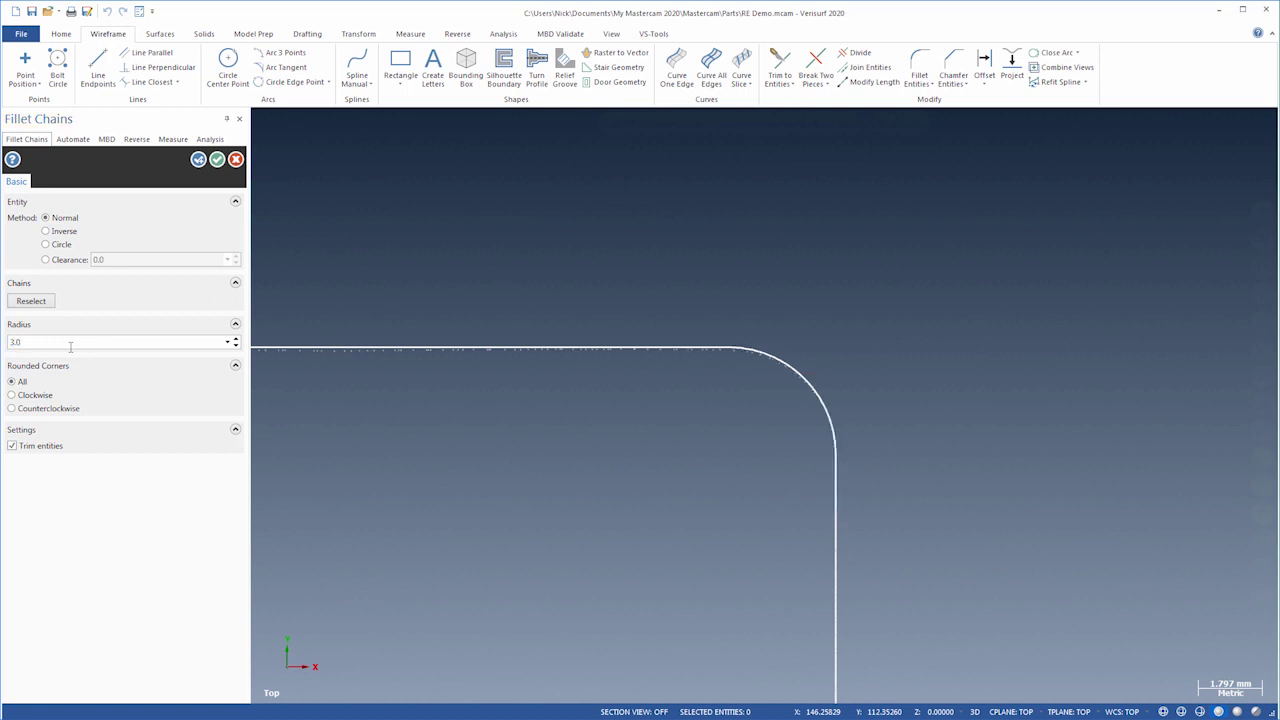
Accept the fillet, select Slice4, and zoom in on the small lower-right hole
left_click(216, 162)
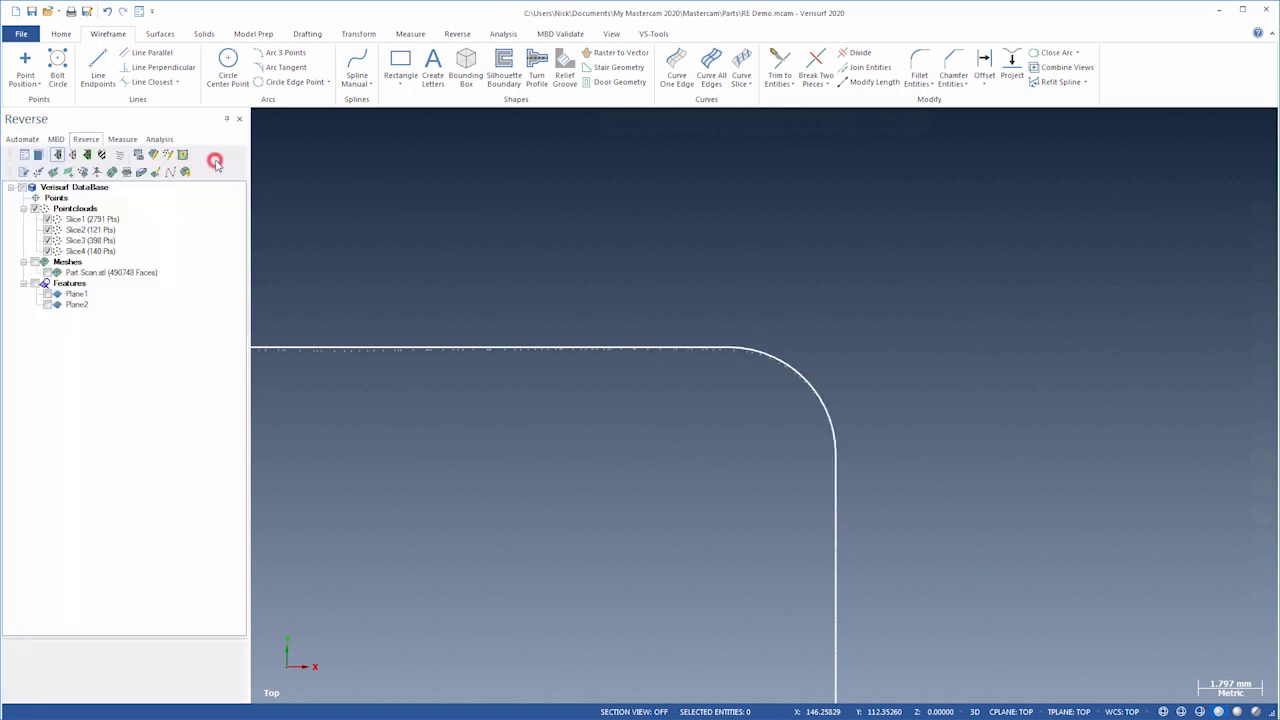
right_click(274, 188)
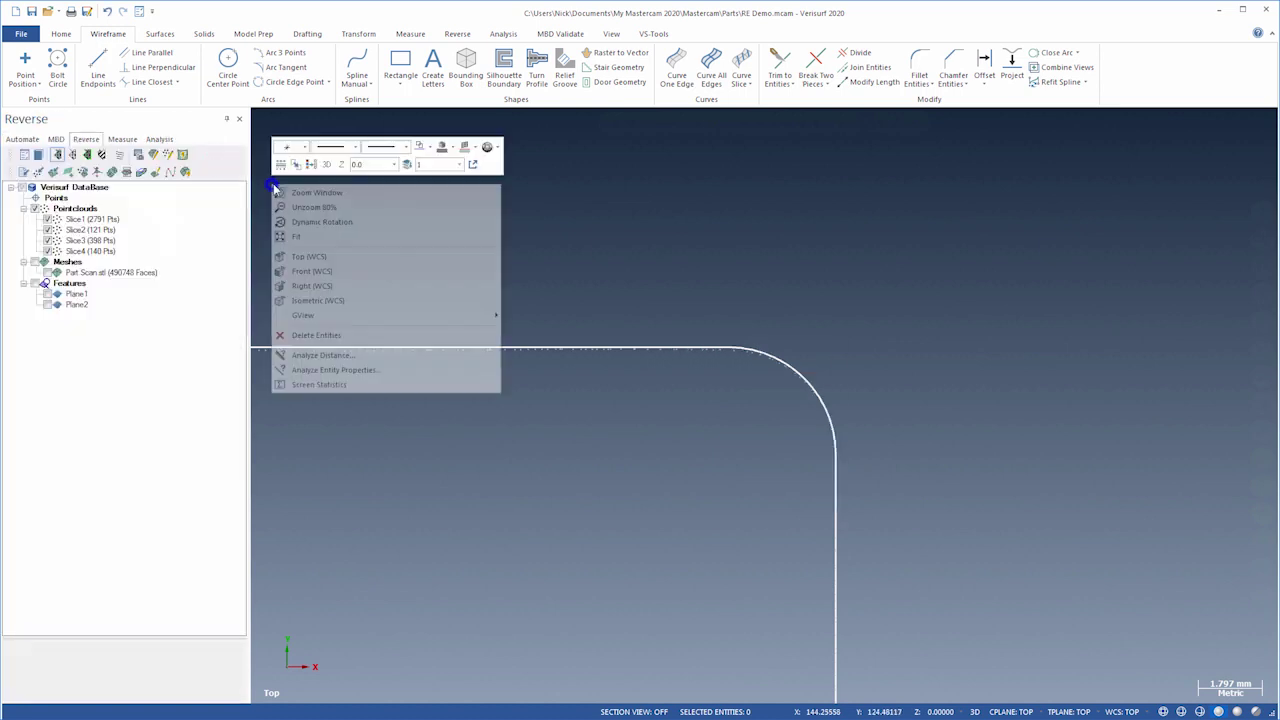
left_click(311, 235)
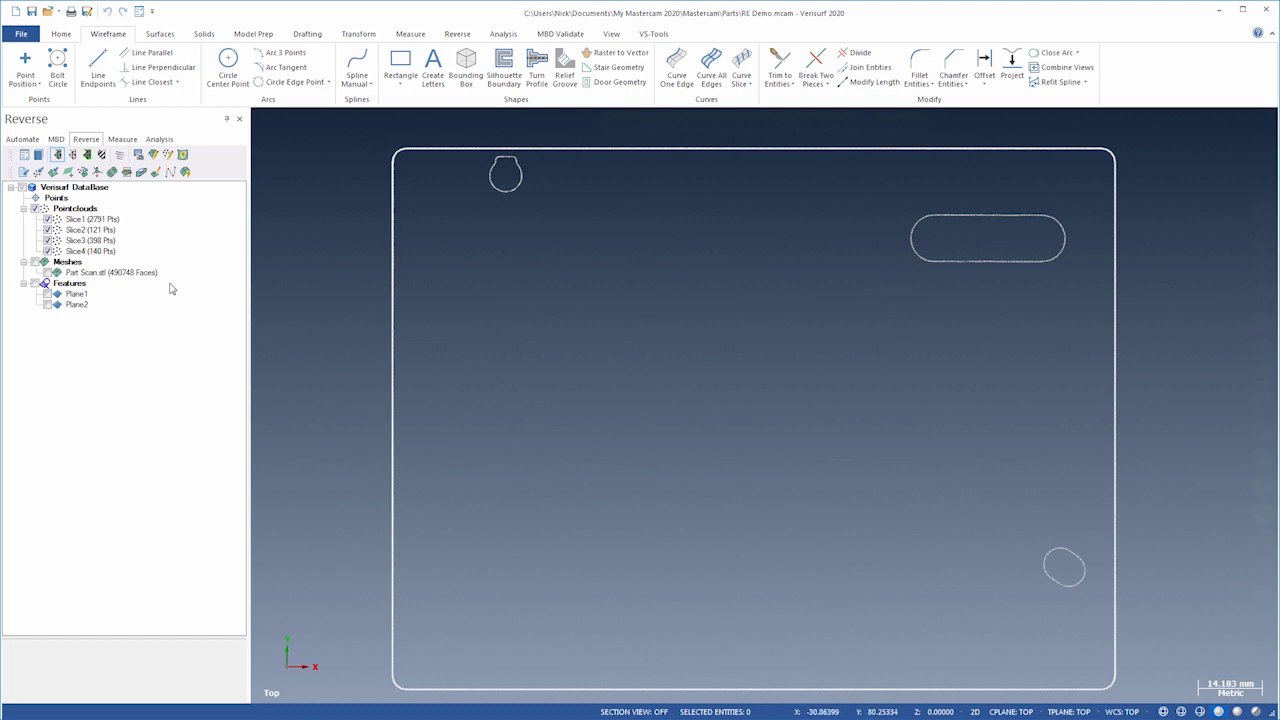
left_click(107, 252)
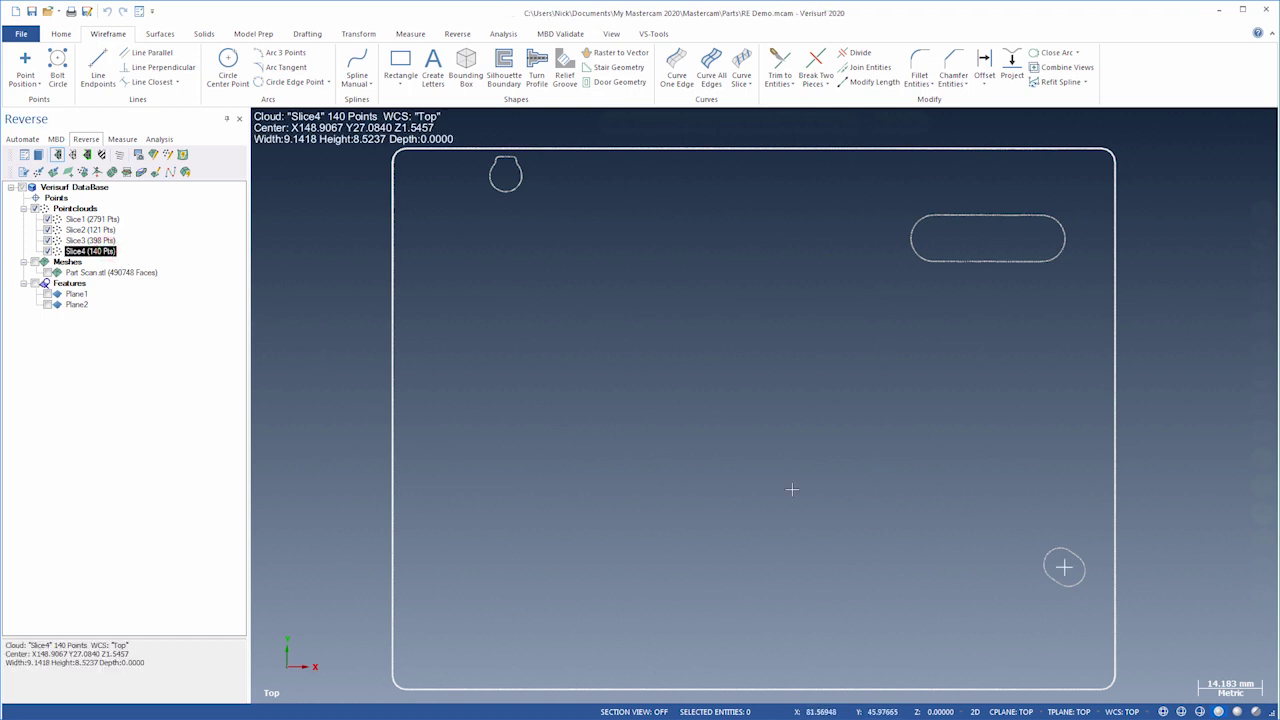
right_click(982, 529)
left_click(1000, 533)
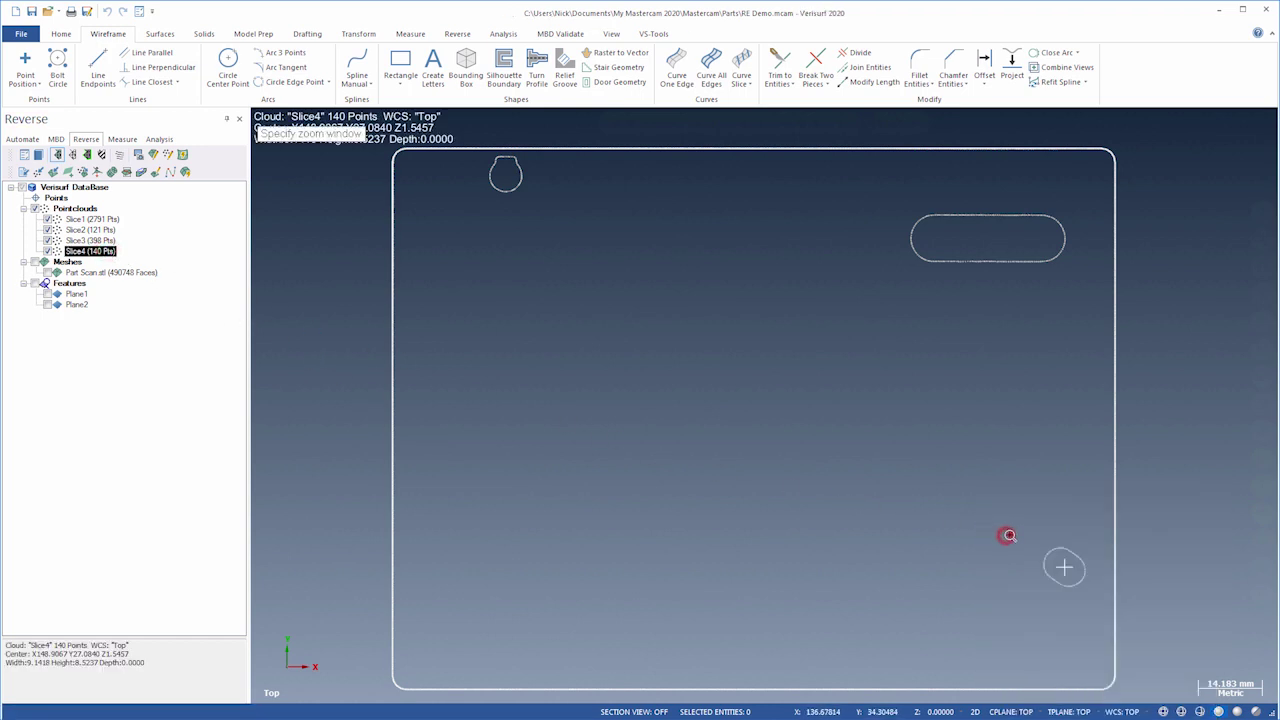
left_click_drag(1009, 536, 1130, 609)
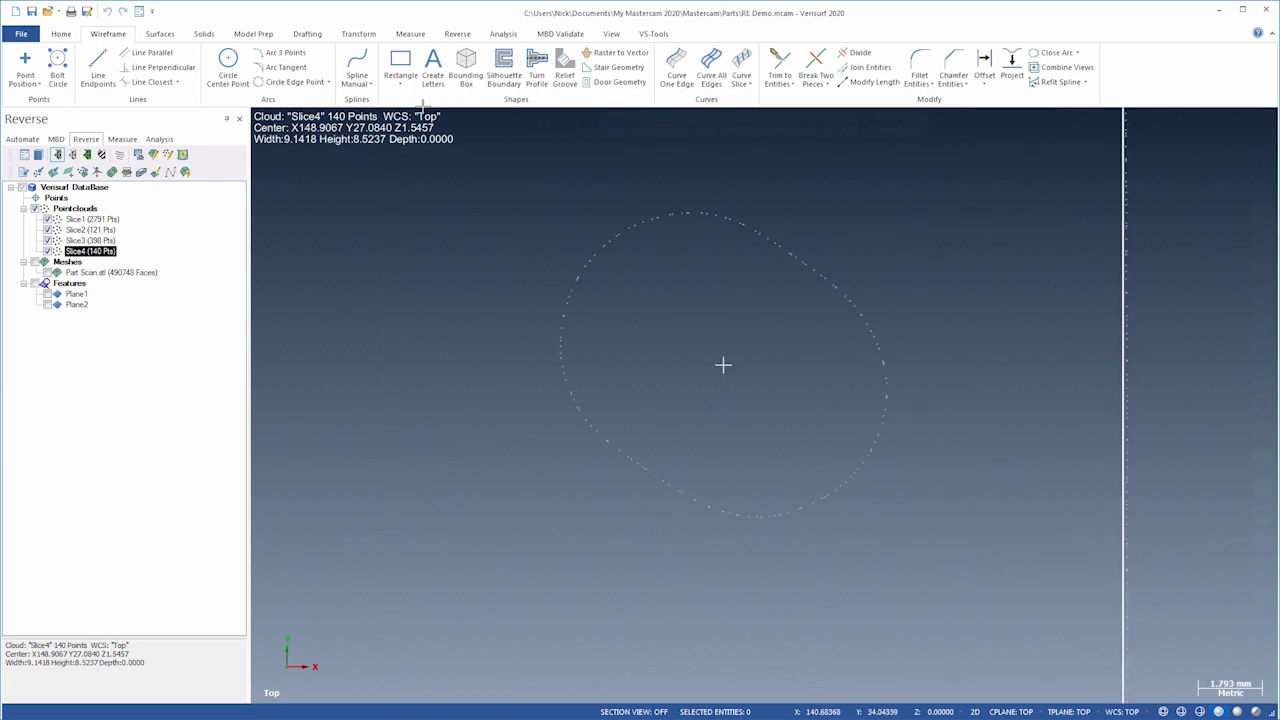
Place a centre-anchored obround on the hole's point cloud, rotated -35° to match it
left_click(404, 80)
left_click(428, 113)
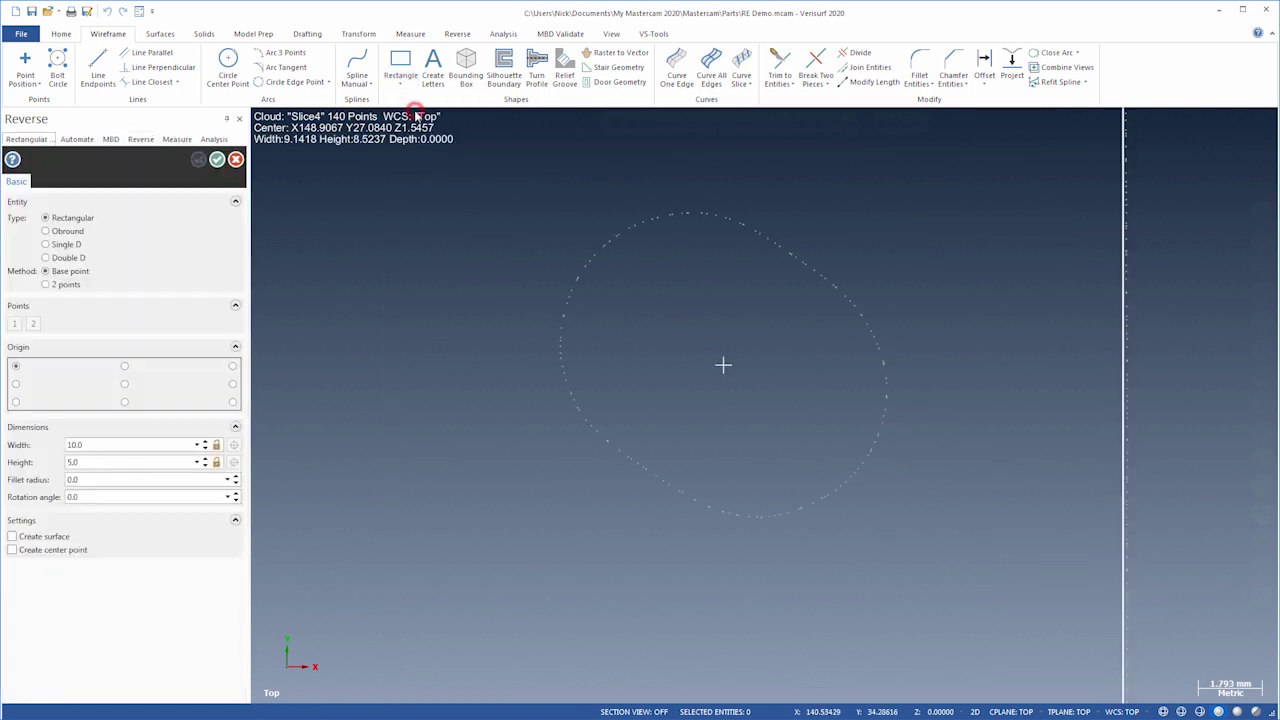
left_click(76, 233)
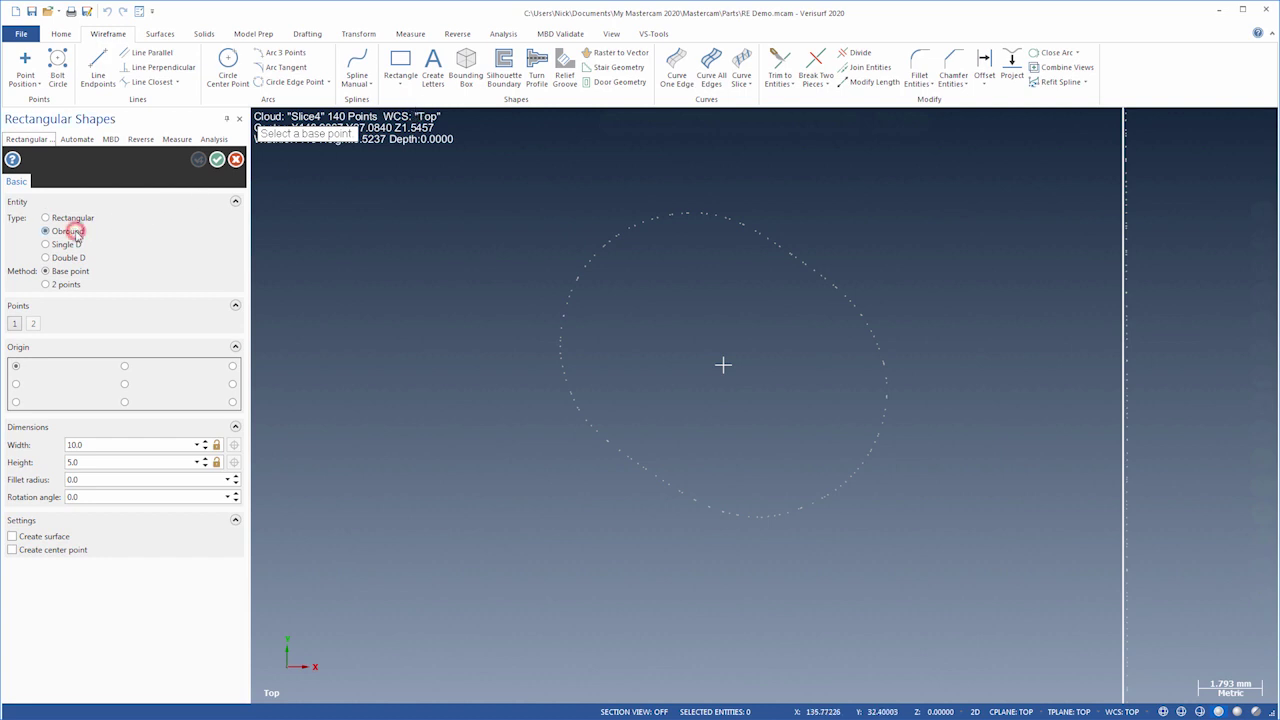
left_click(124, 385)
left_click(724, 366)
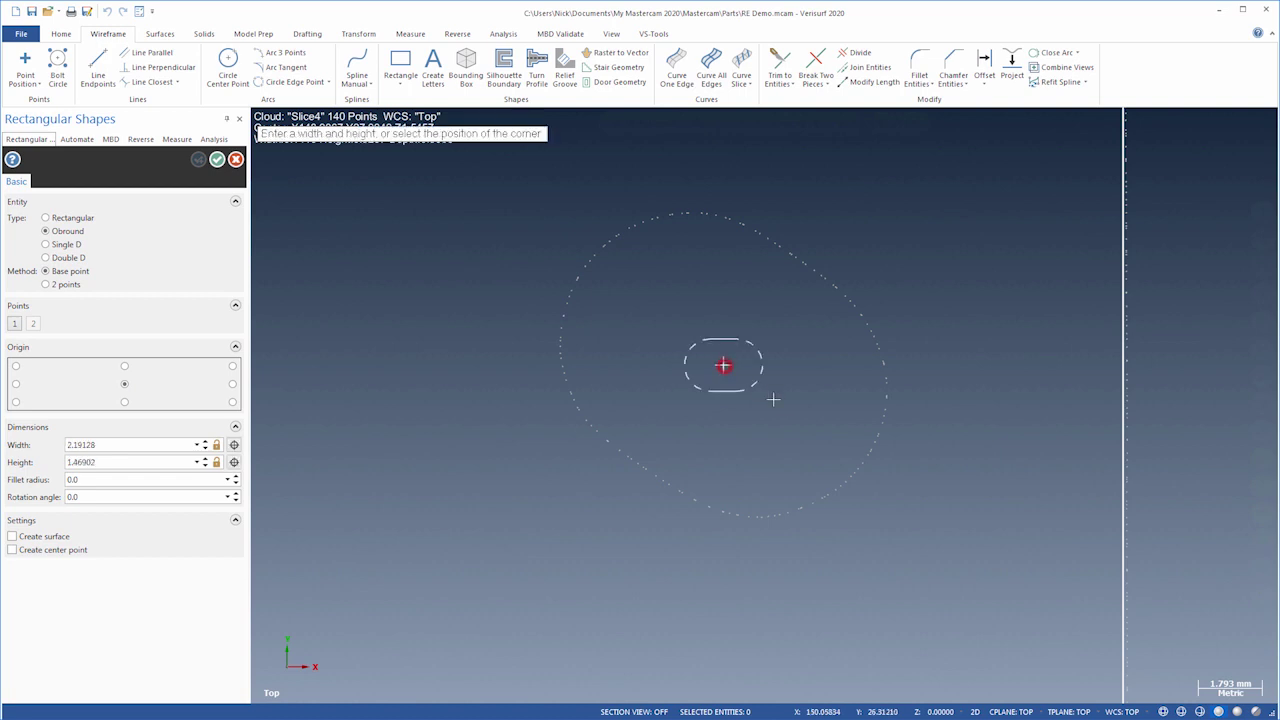
left_click(910, 516)
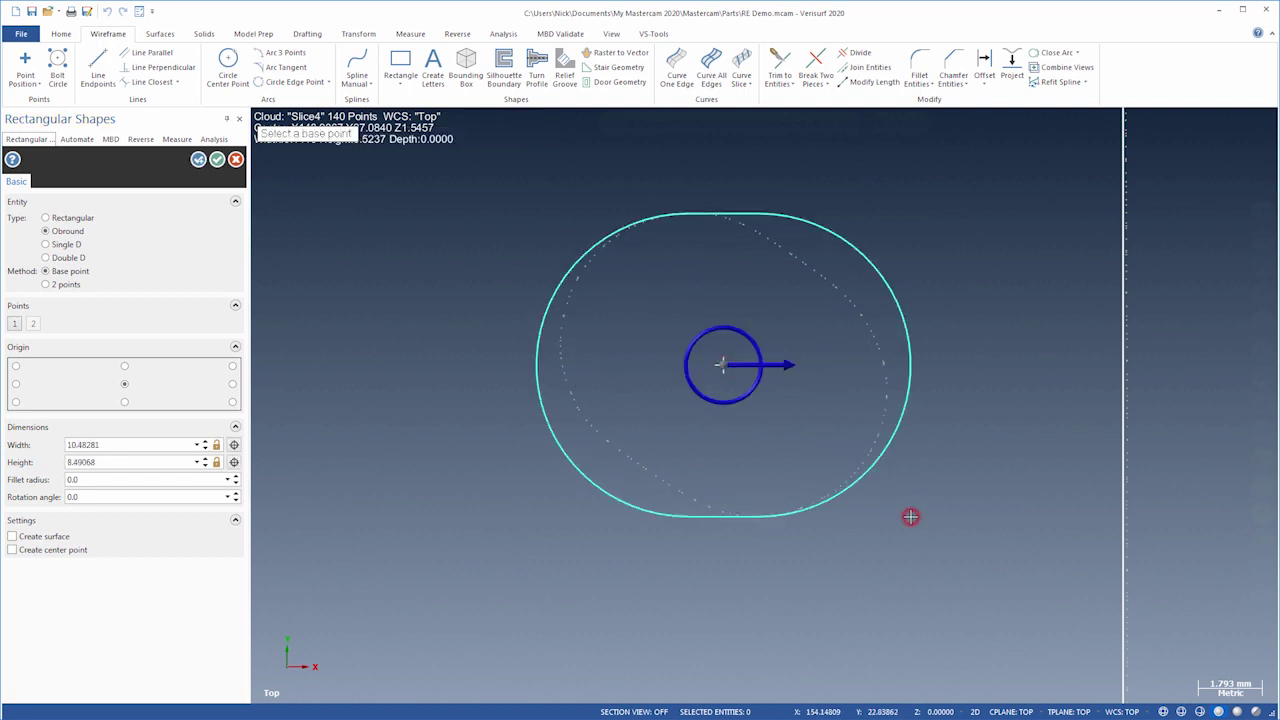
left_click(778, 368)
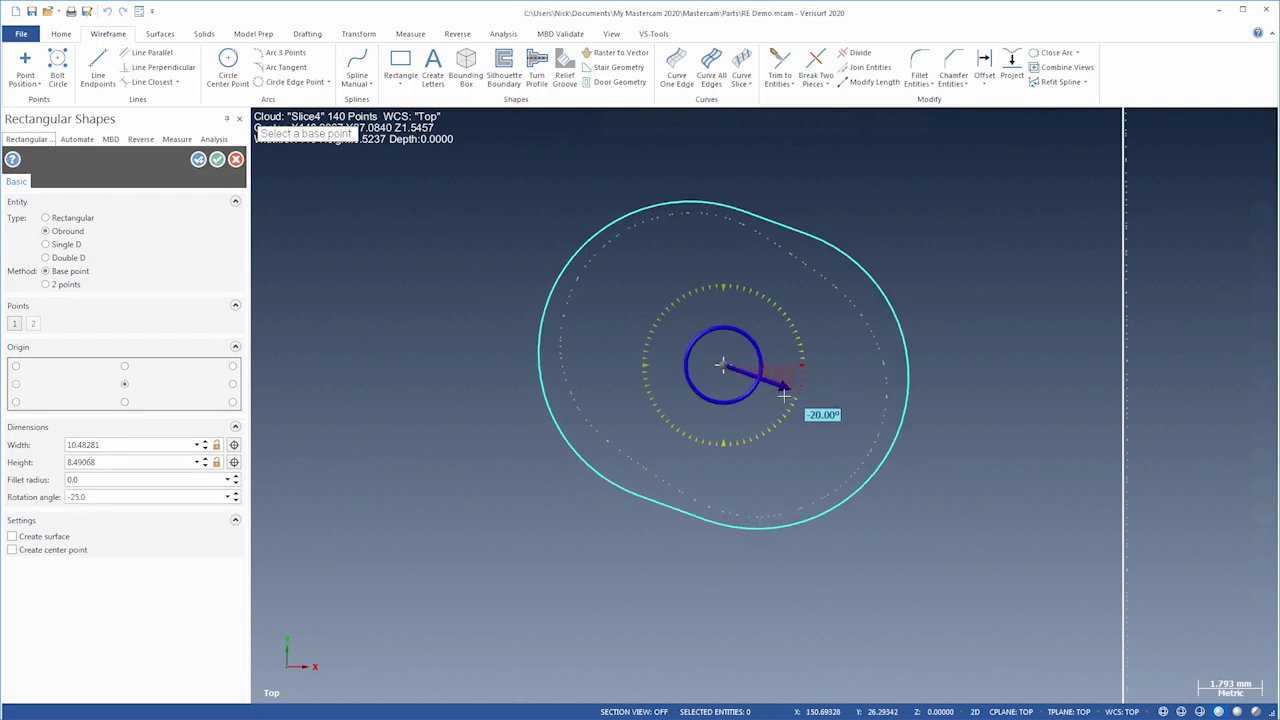
left_click(773, 400)
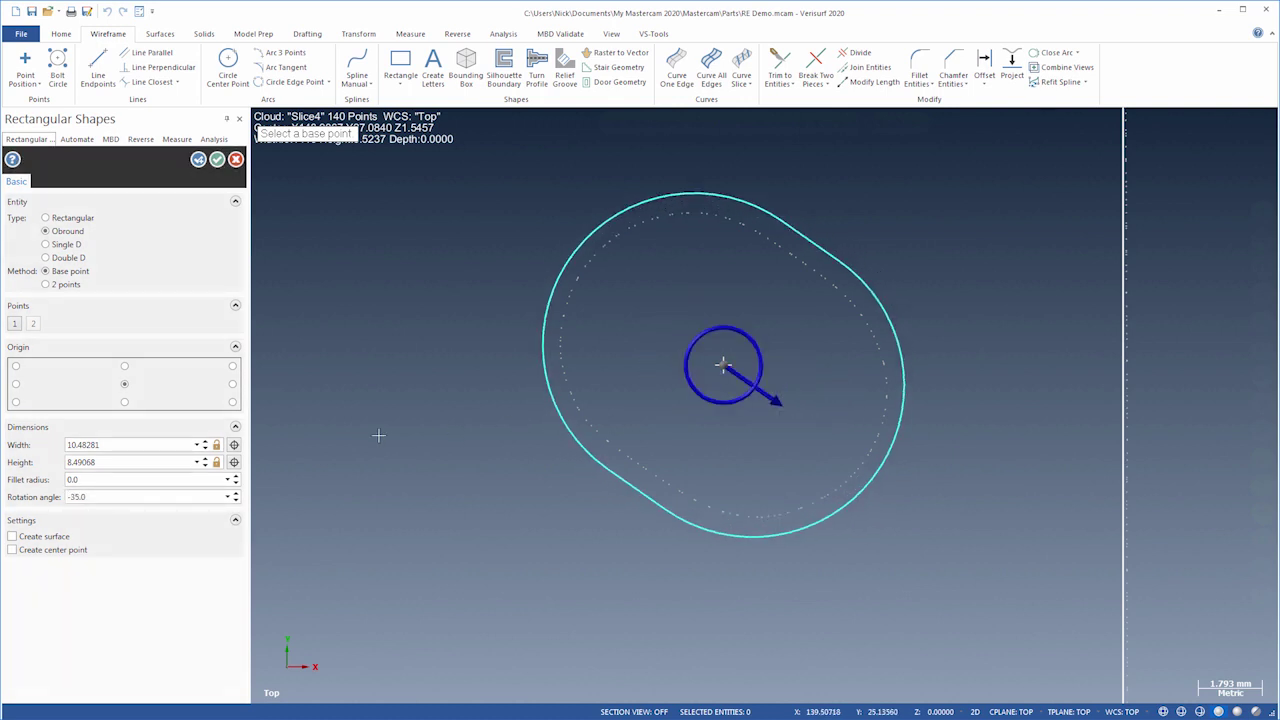
Size the obround to 9.5 wide by 7.2 high and accept it
double_click(144, 444)
scroll(143, 444, "down", 2)
scroll(143, 444, "down", 7)
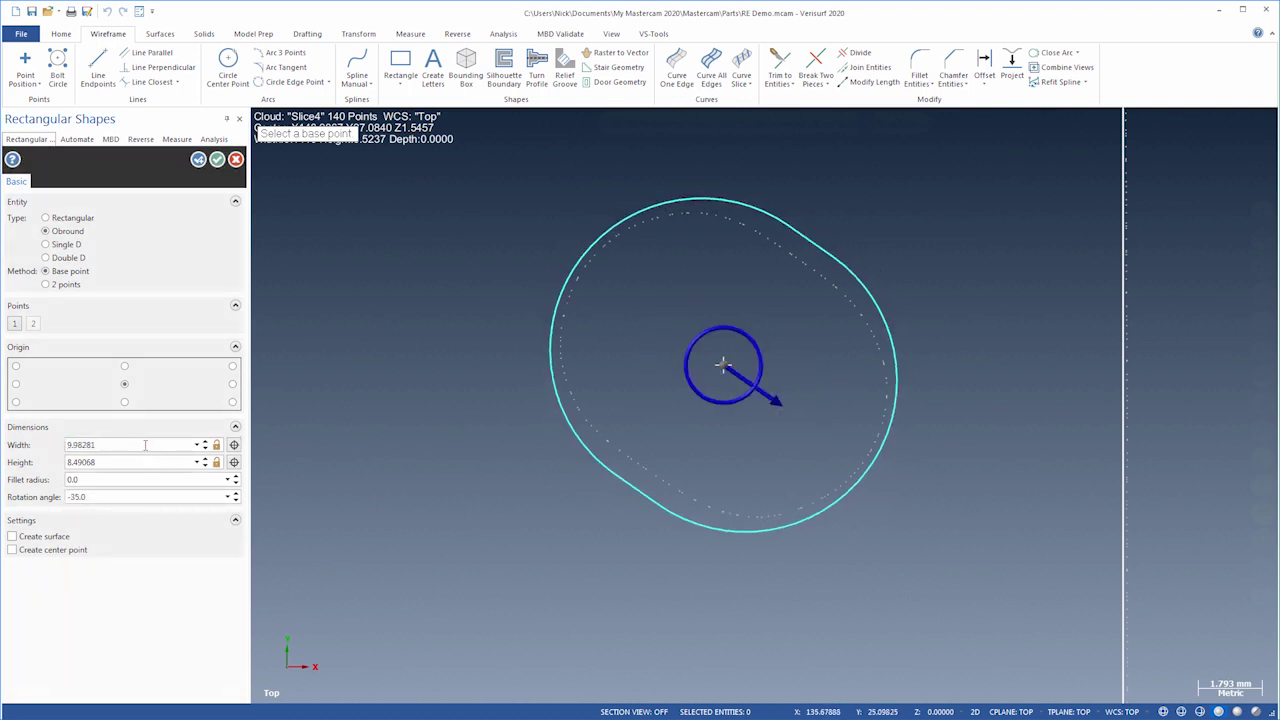
double_click(145, 461)
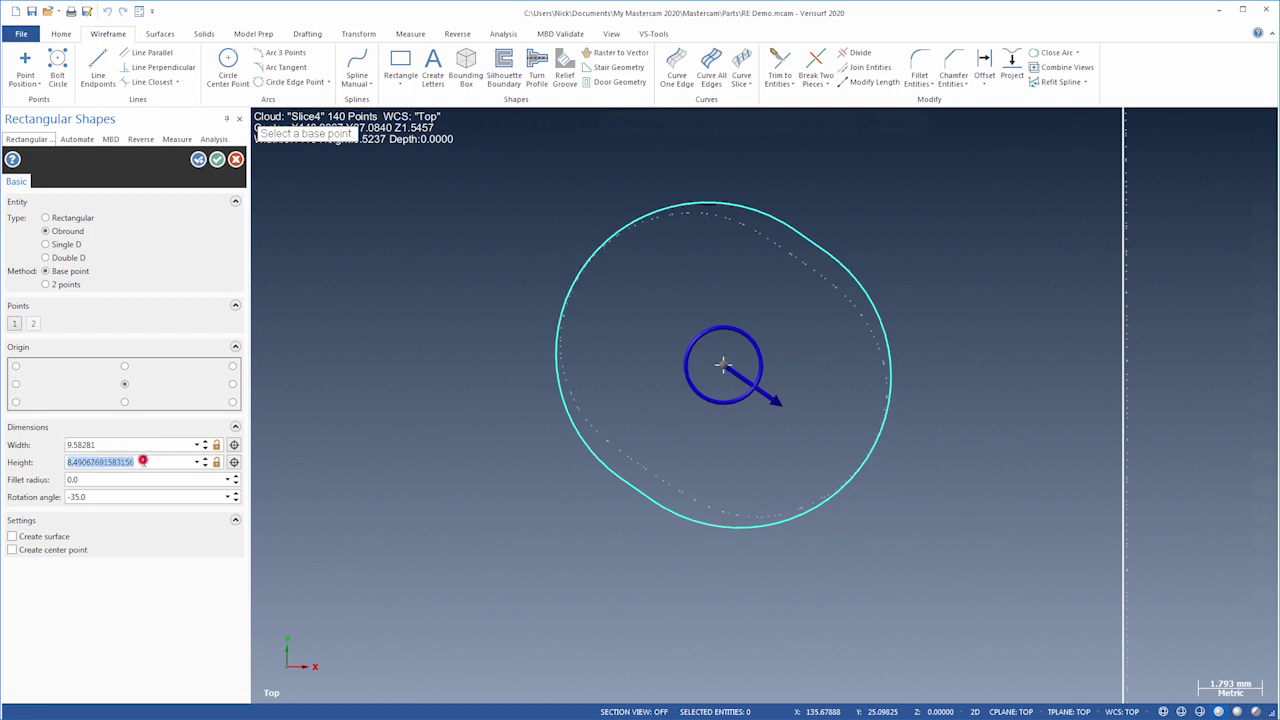
scroll(145, 461, "down", 7)
scroll(145, 461, "down", 5)
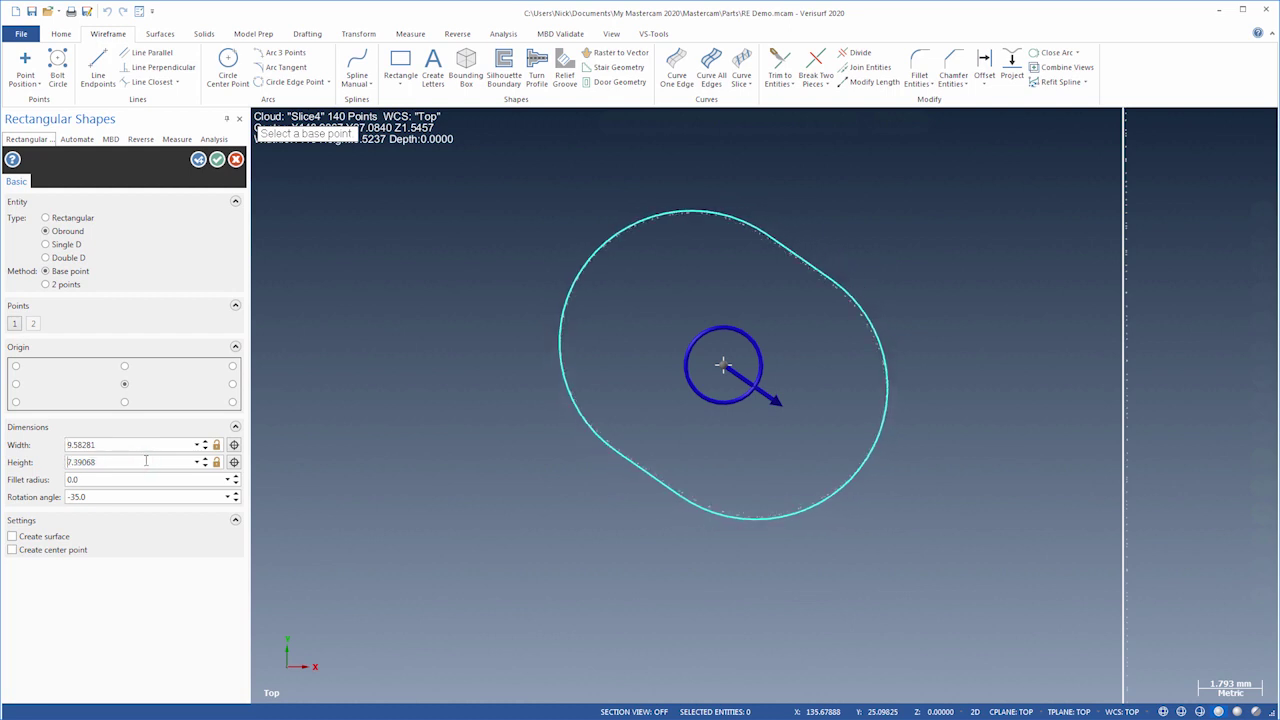
double_click(145, 444)
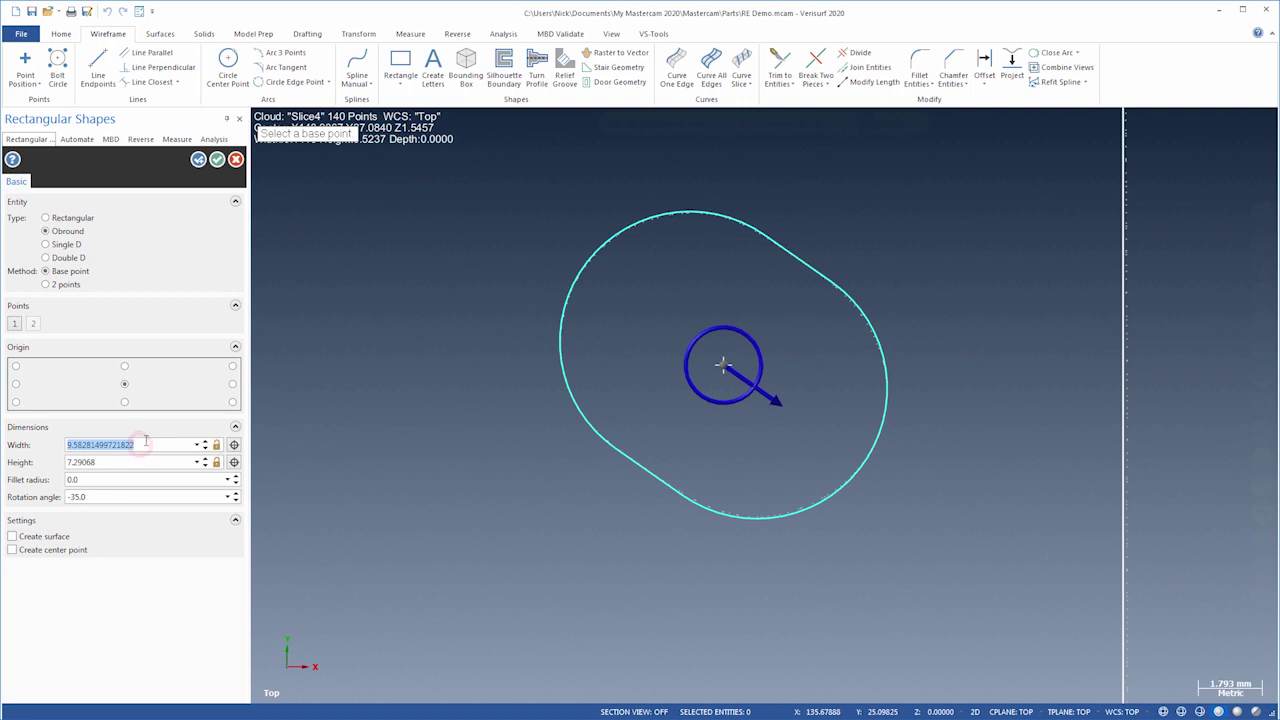
type("9.5")
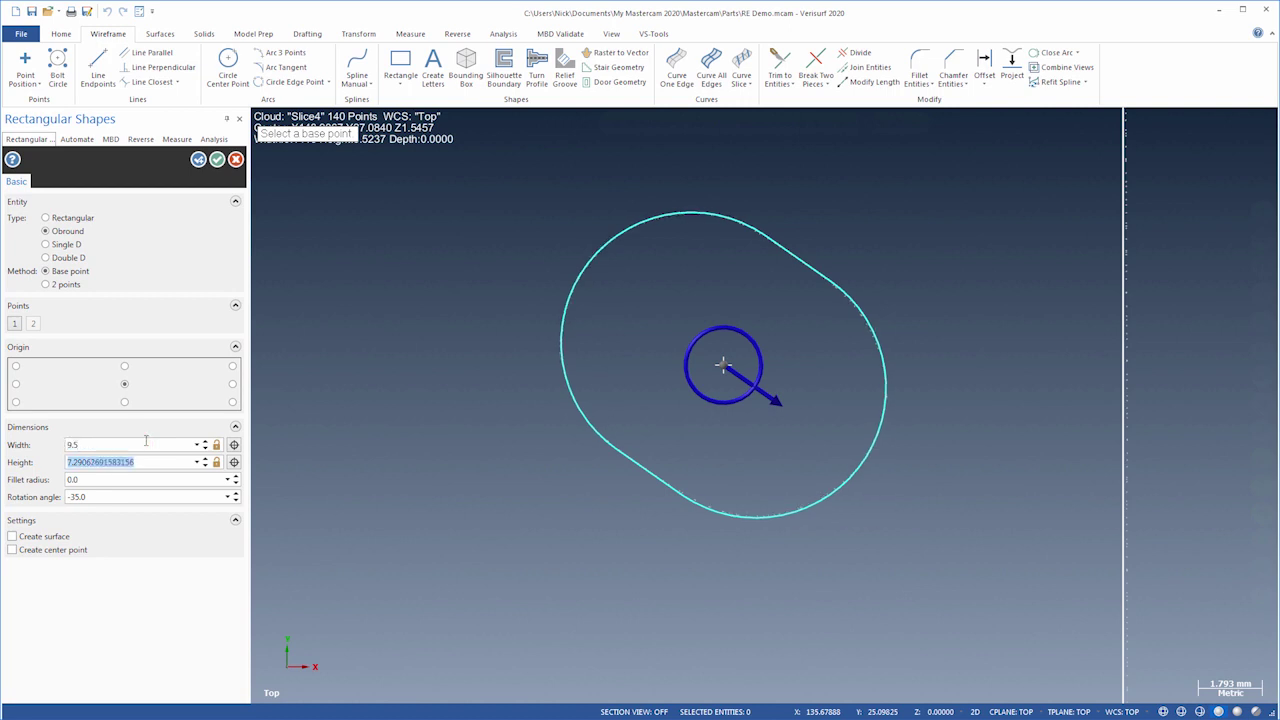
type("7.2")
left_click(216, 161)
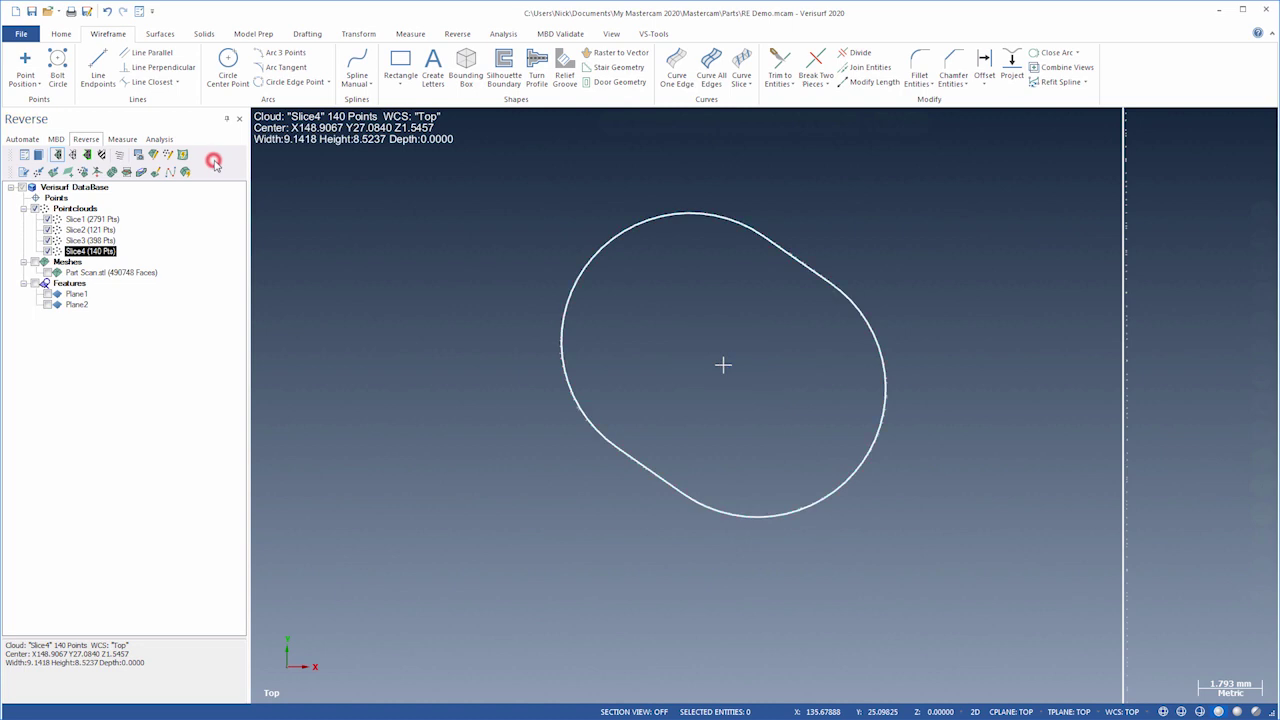
Zoom in on the small top hole and open the Slice2 point cloud in Edit Cloud
right_click(323, 286)
left_click(360, 336)
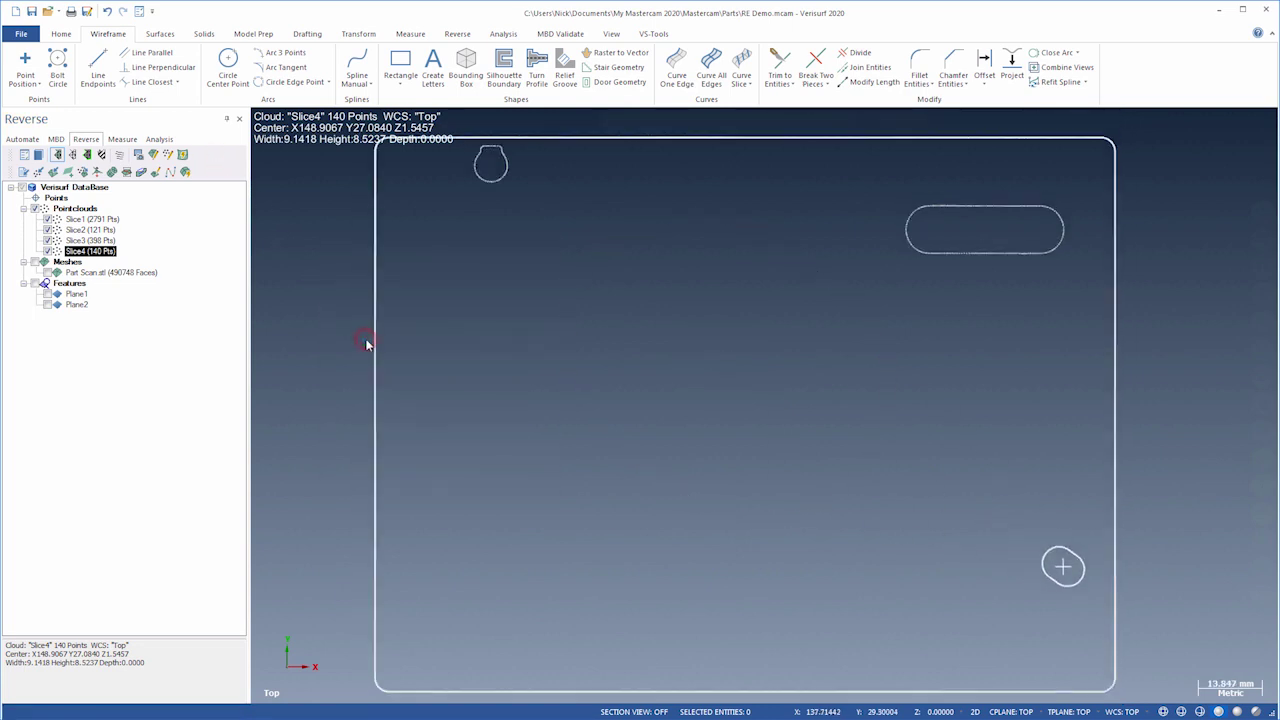
right_click(428, 196)
left_click(452, 205)
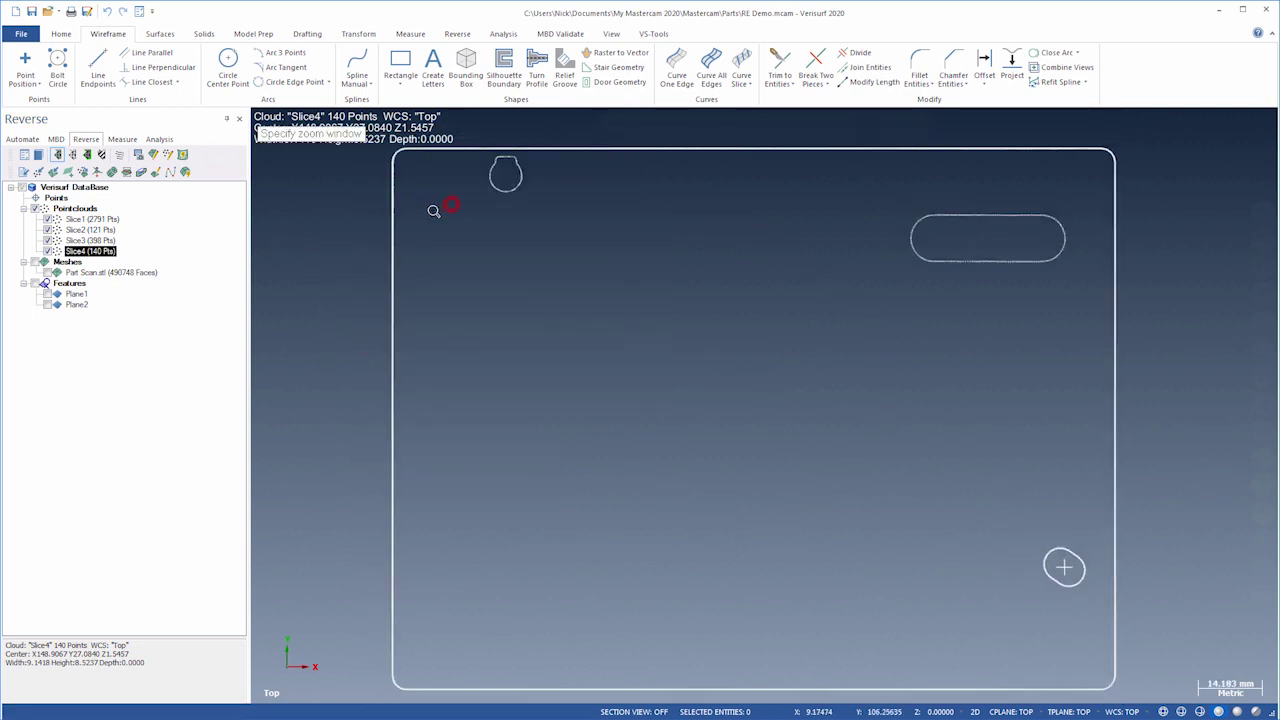
left_click(571, 129)
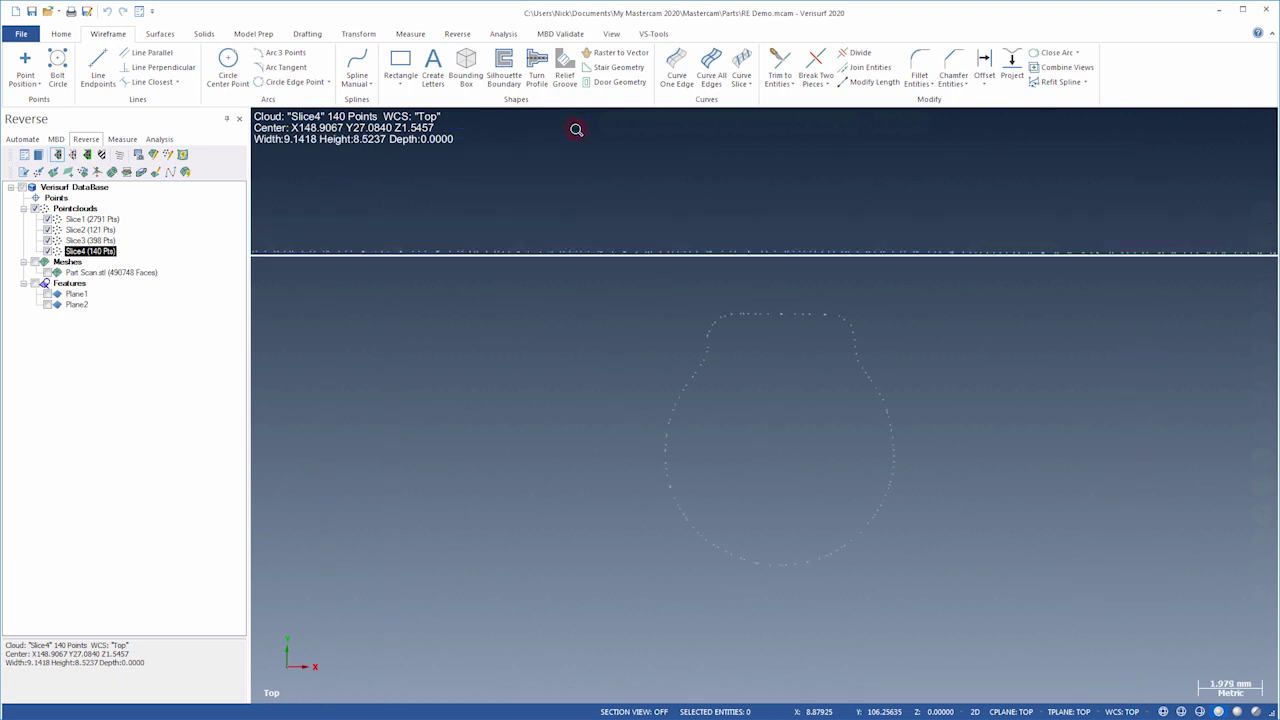
left_click(99, 230)
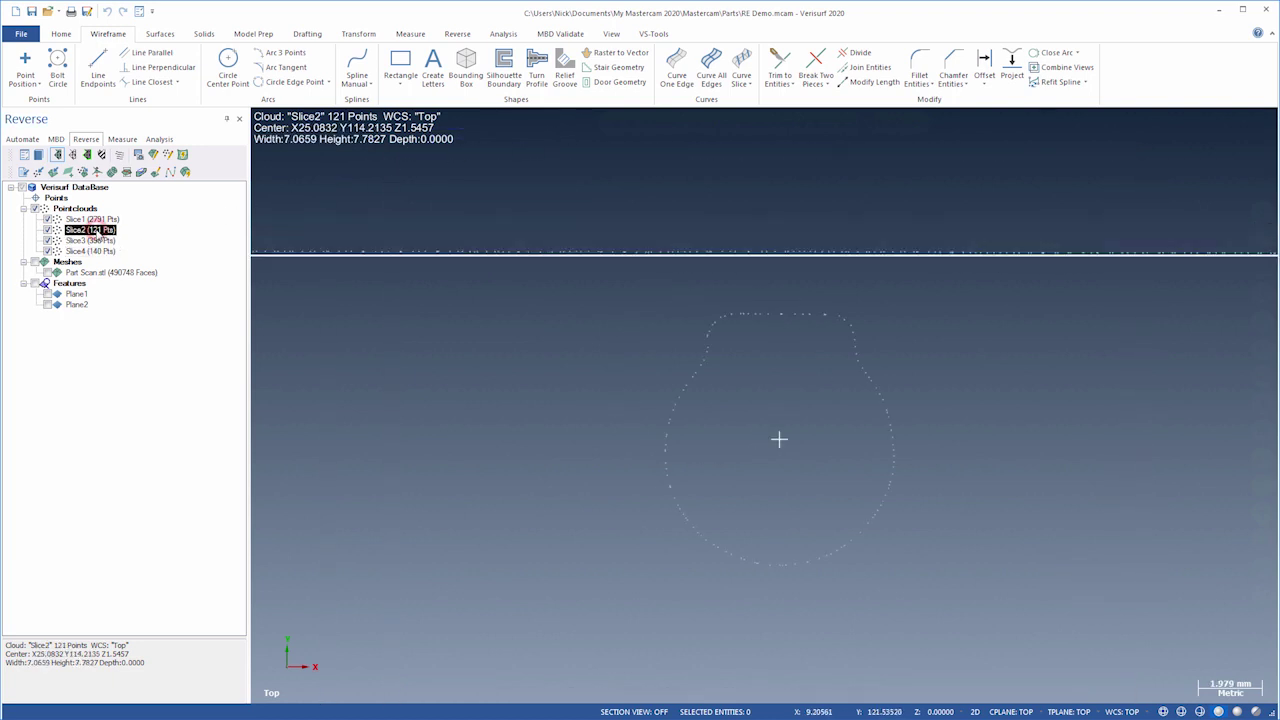
left_click(168, 154)
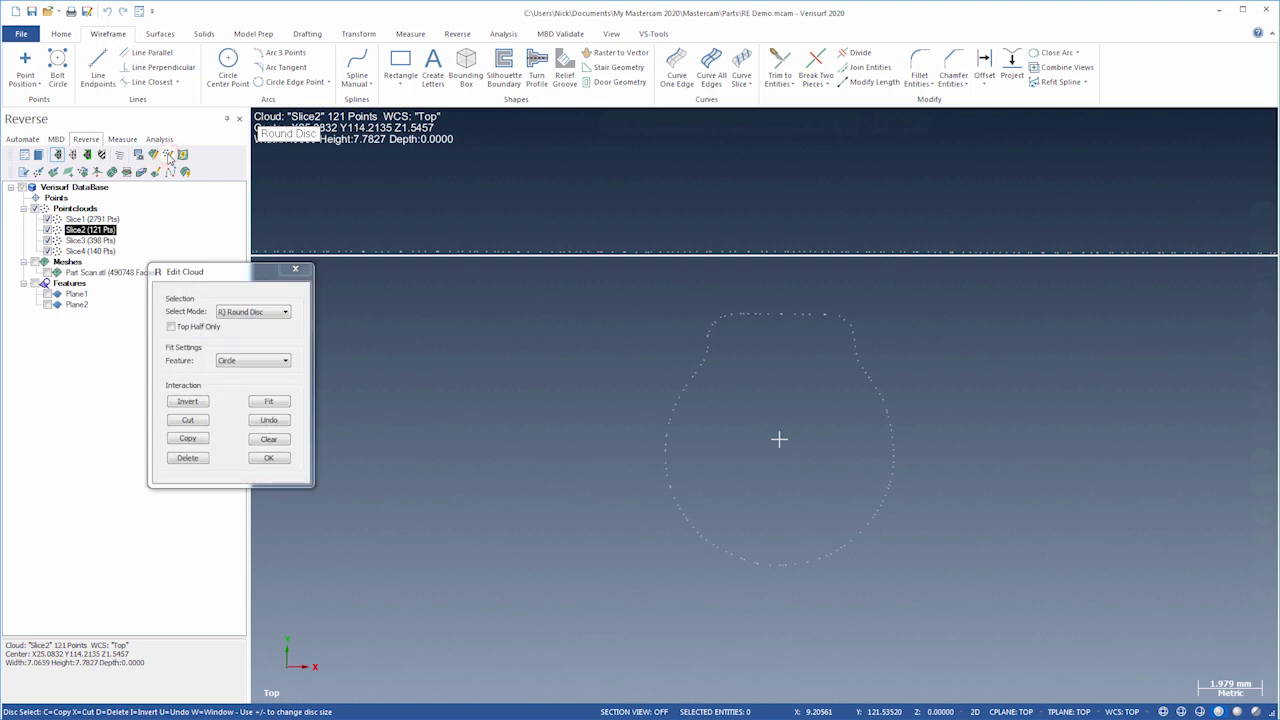
Fit Circle1 to the round points of the keyhole outline
left_click(670, 405)
mouse_move(670, 428)
left_mouse_down()
mouse_move(683, 515)
mouse_move(753, 557)
mouse_move(841, 551)
mouse_move(889, 505)
left_mouse_up()
mouse_move(880, 396)
left_mouse_down()
mouse_move(871, 386)
mouse_move(576, 427)
left_mouse_up()
left_click(272, 402)
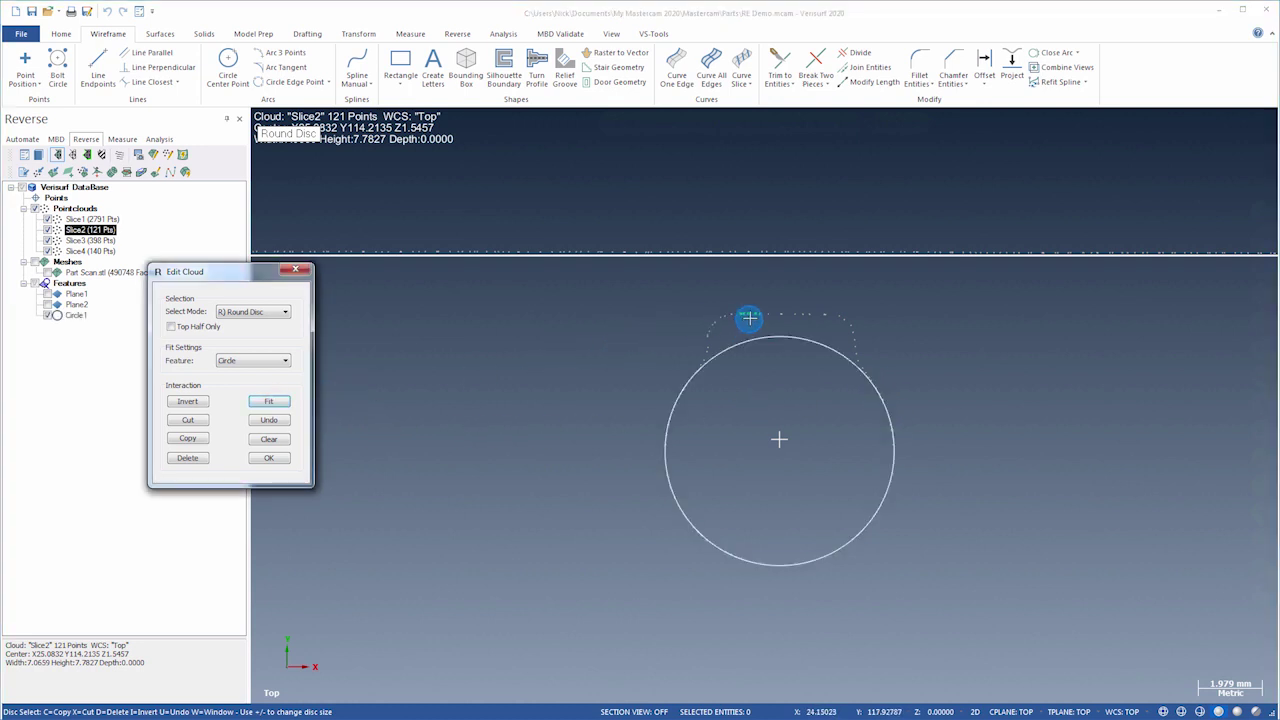
Fit Line1 to the outline's flat top points and finish editing the cloud
left_click_drag(749, 314, 822, 313)
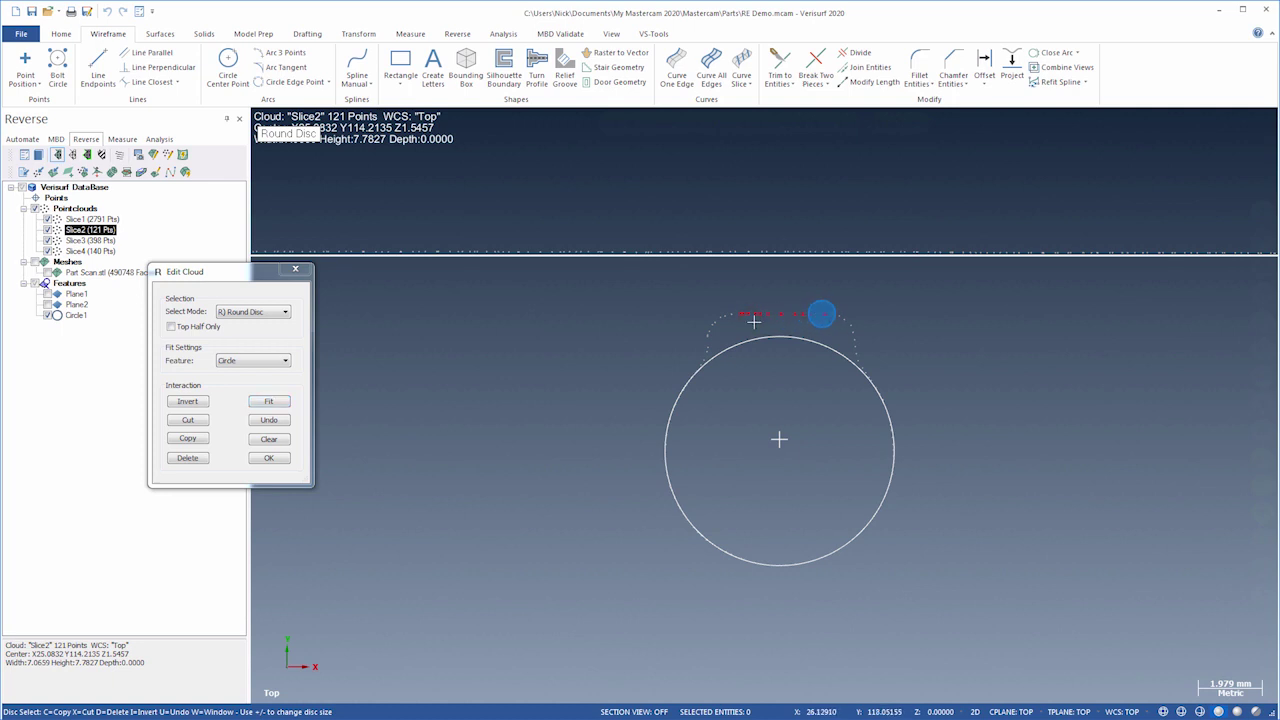
left_click(265, 361)
left_click(262, 373)
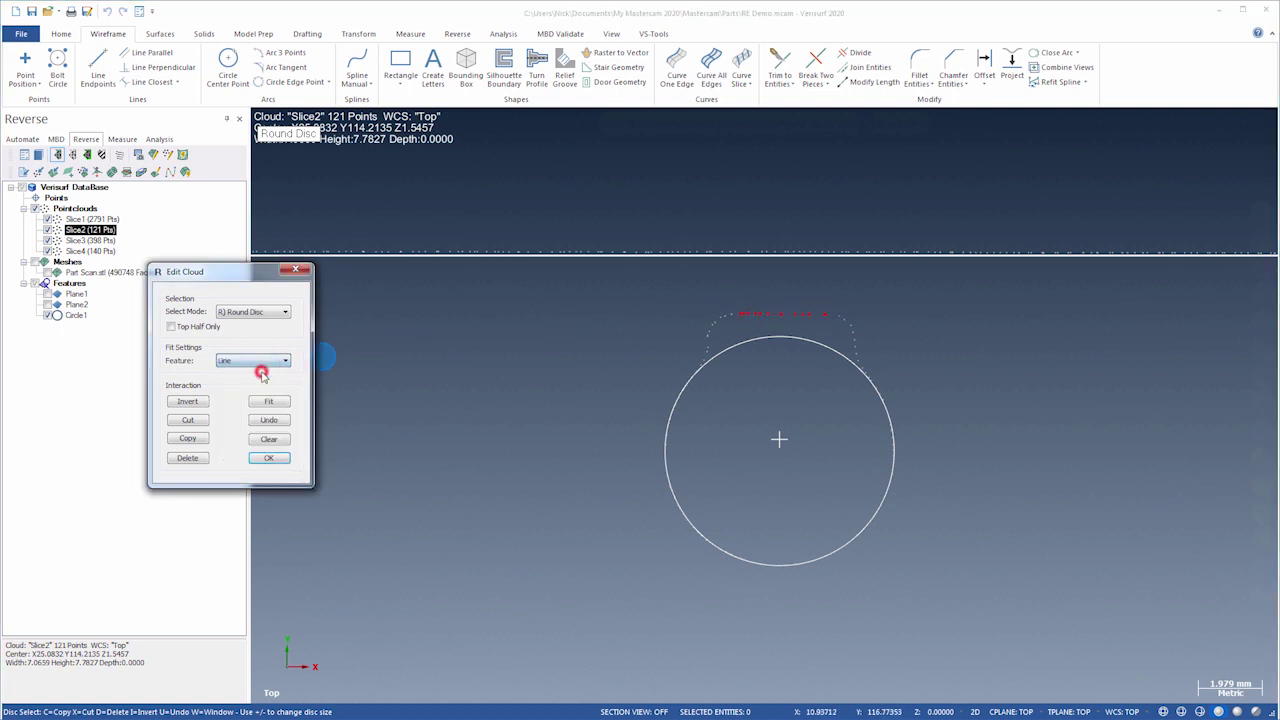
left_click(269, 401)
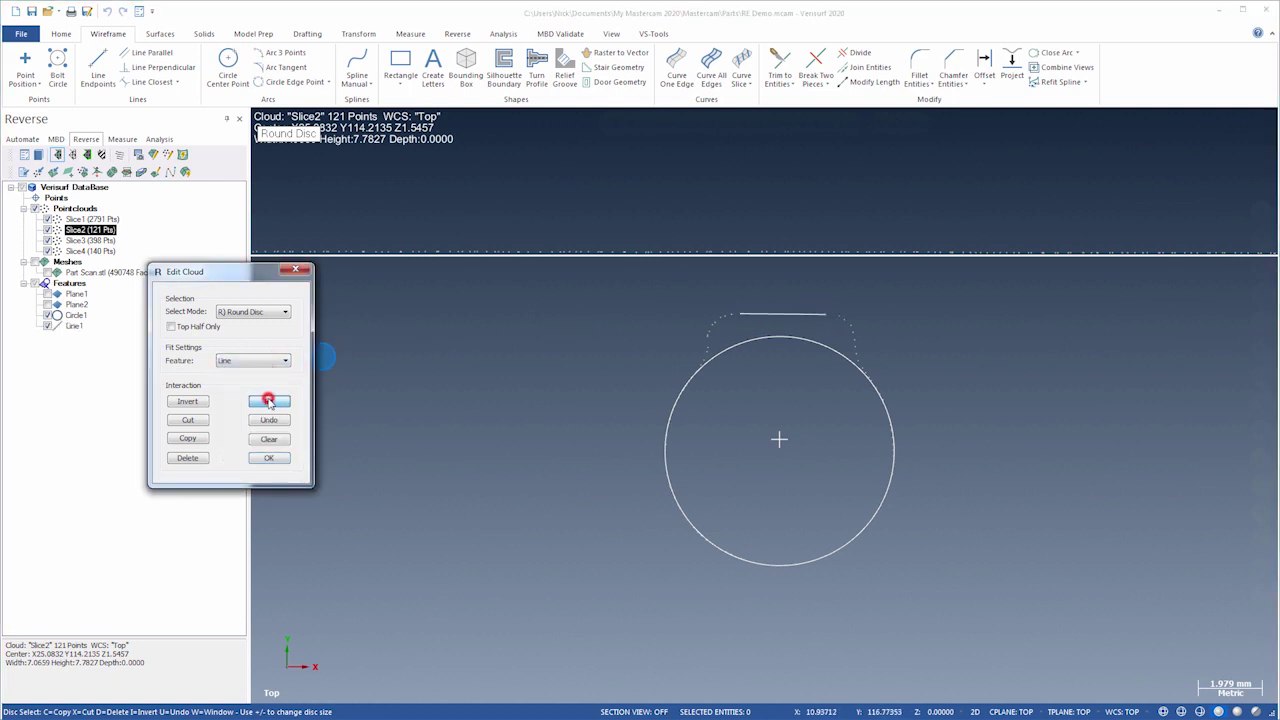
left_click(268, 458)
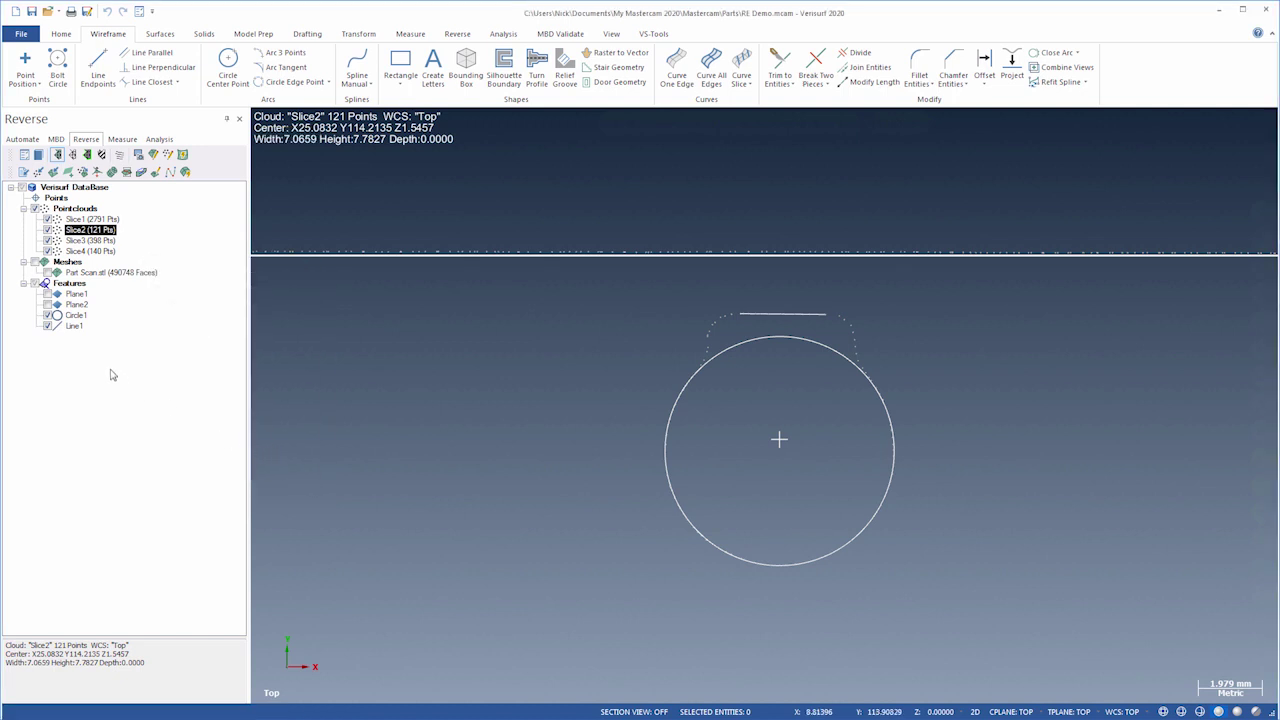
left_click(82, 343)
Export Circle1 and Line1 from the Features tree to CAD wireframe
left_click_drag(82, 343, 72, 318)
right_click(75, 320)
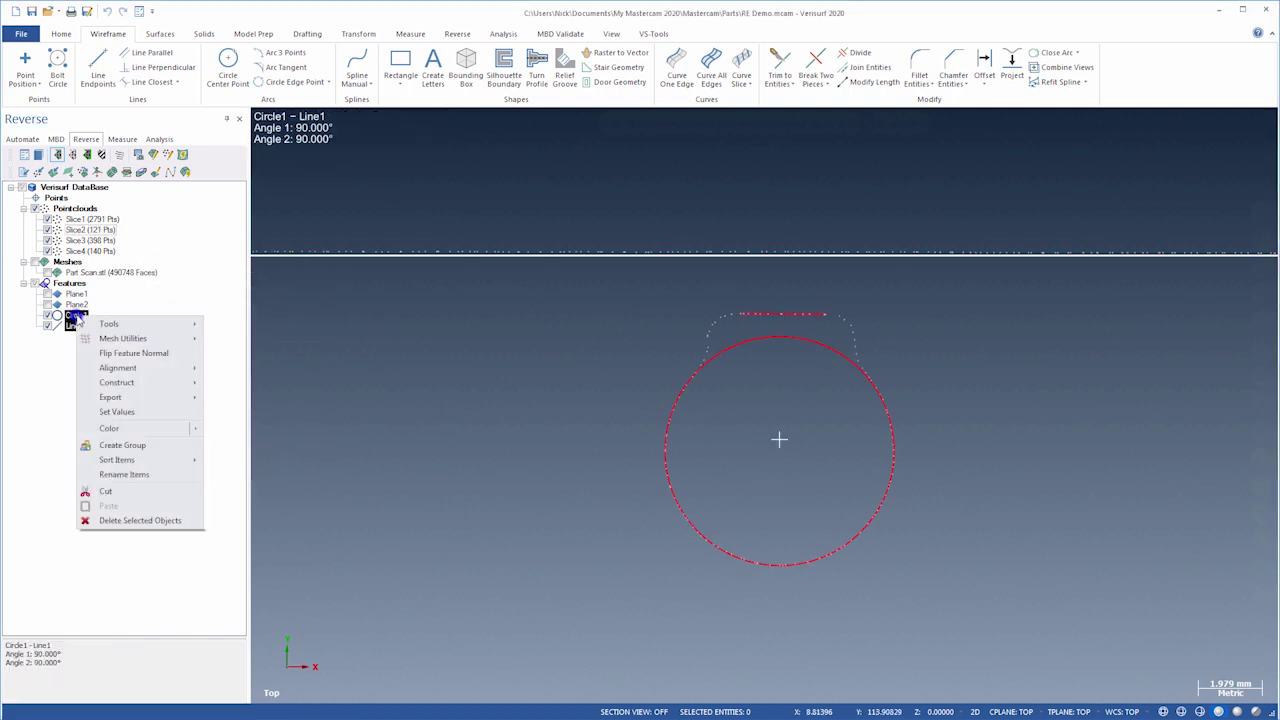
left_click(124, 397)
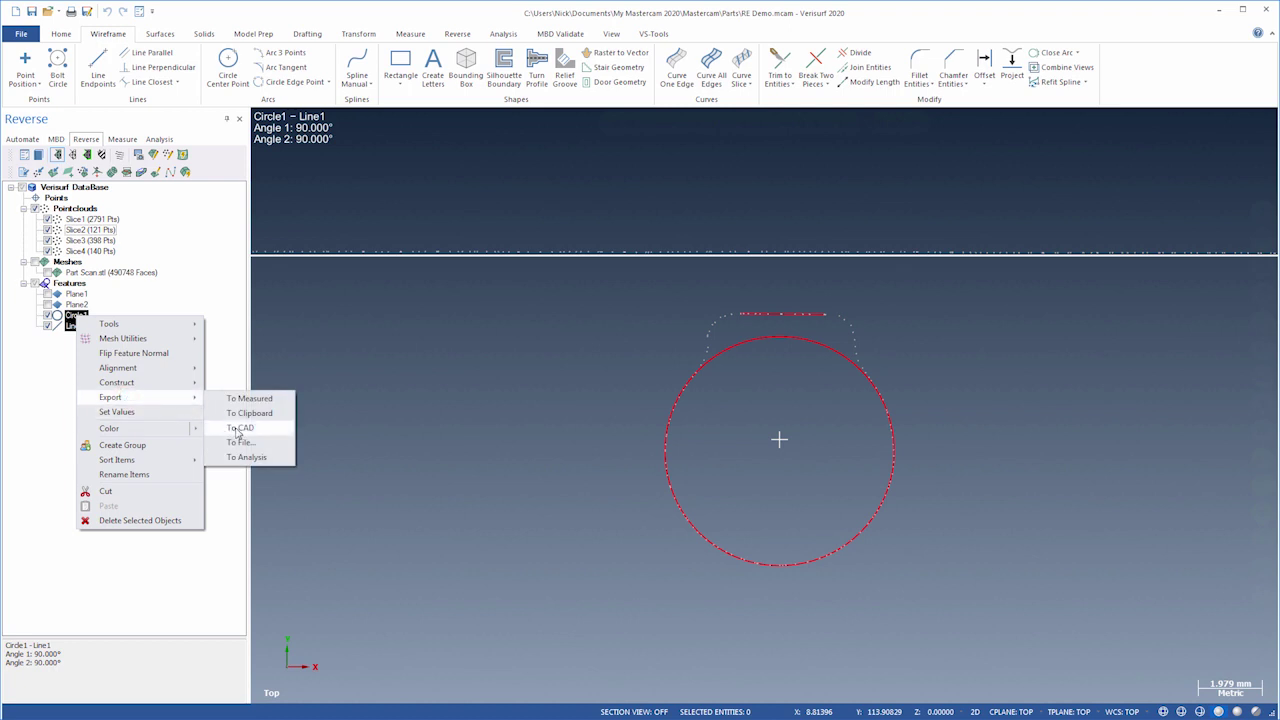
left_click(239, 428)
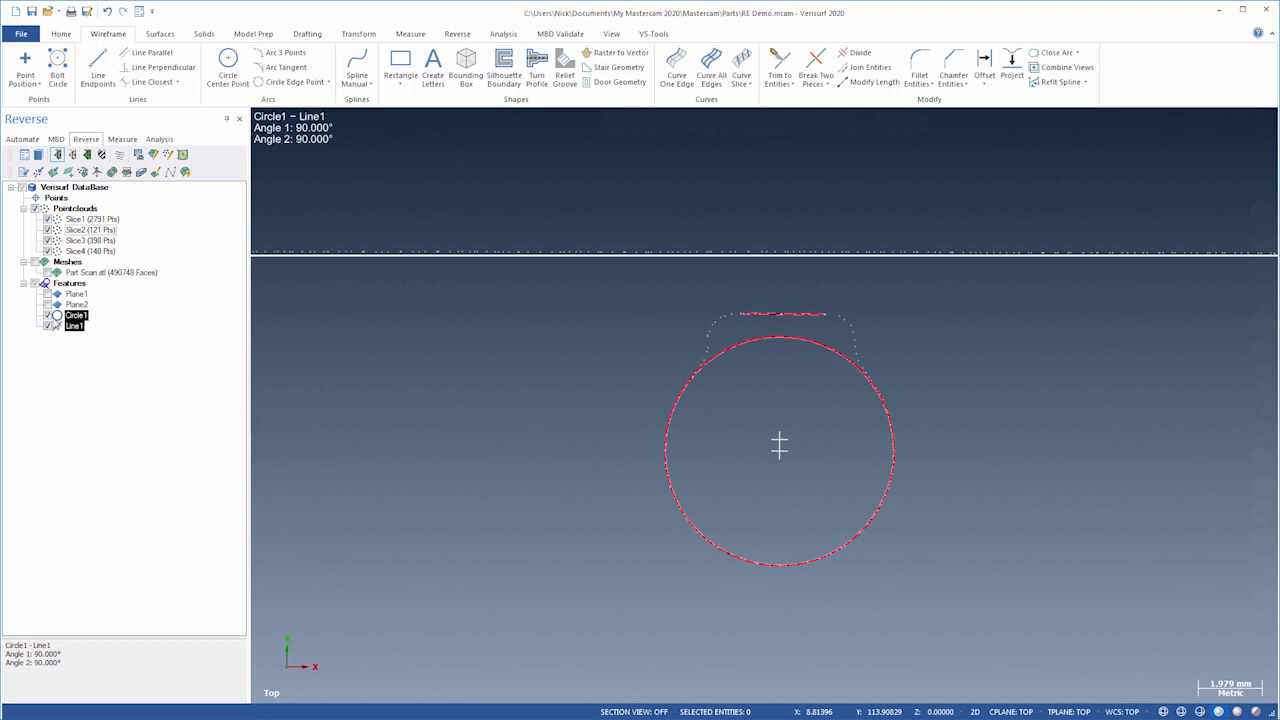
left_click(121, 355)
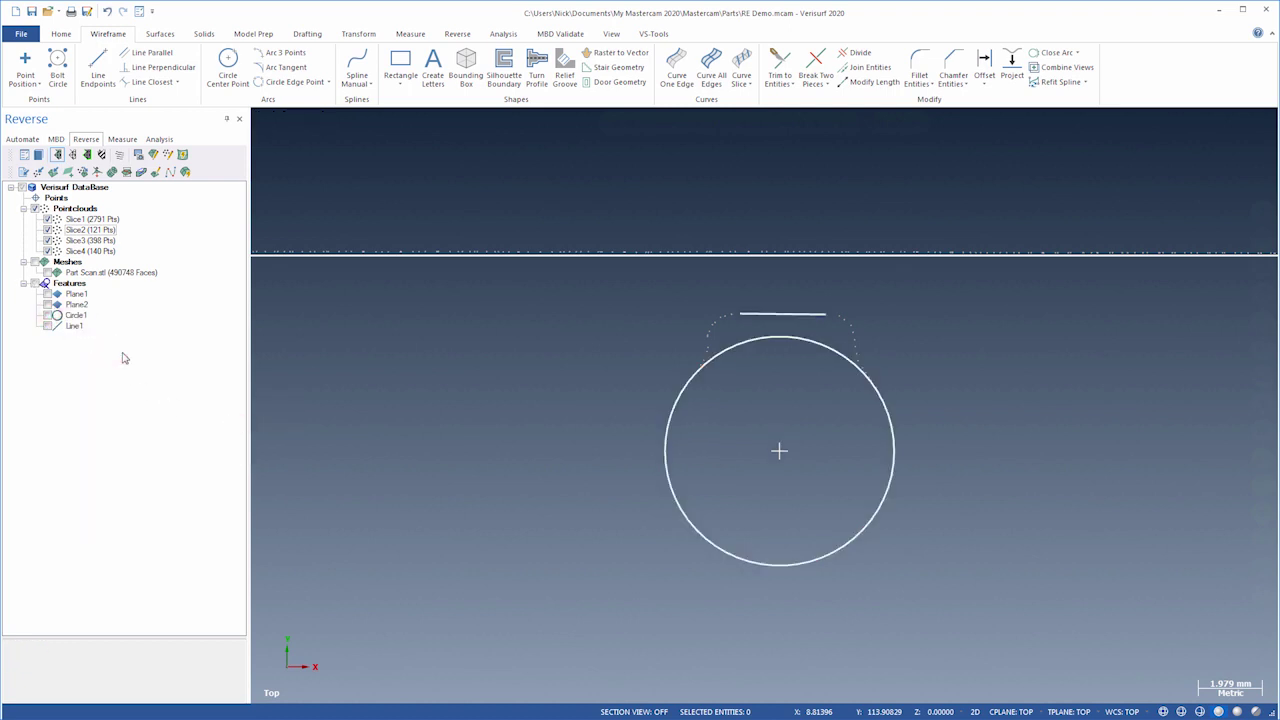
Draw a vertical line from Circle1's centre up past the flat top line, then select it
left_click(98, 66)
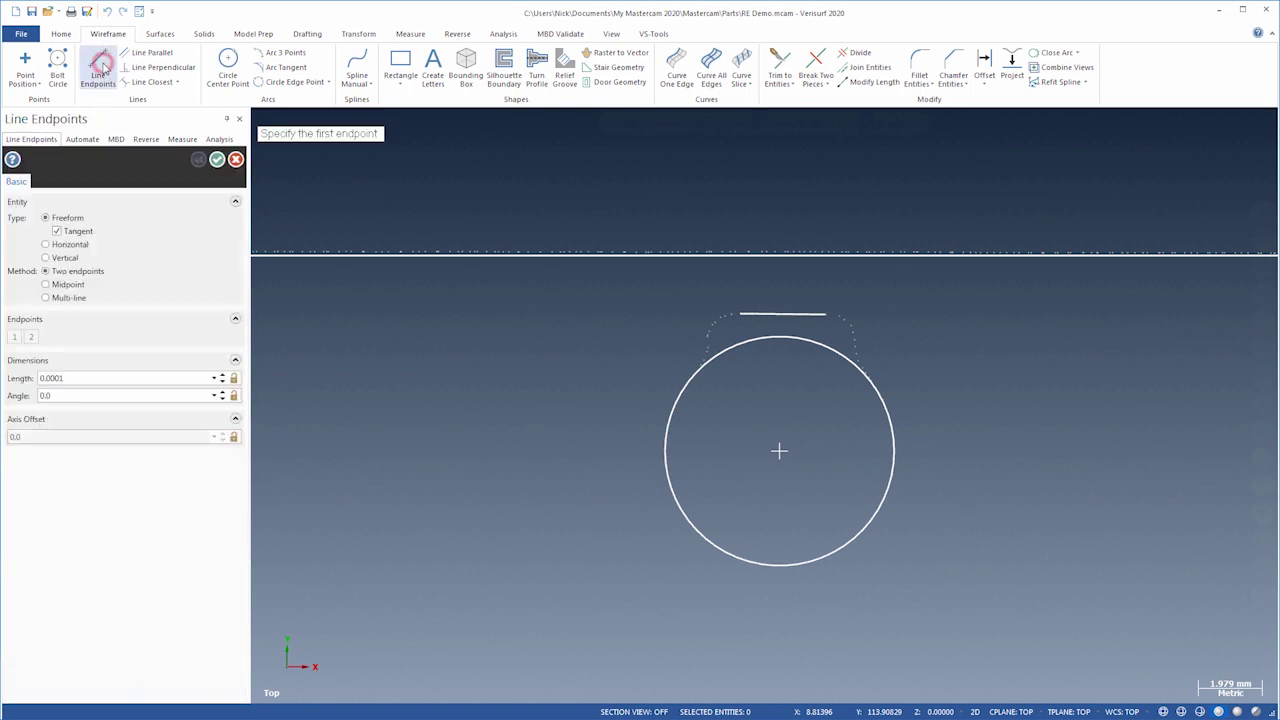
left_click(780, 452)
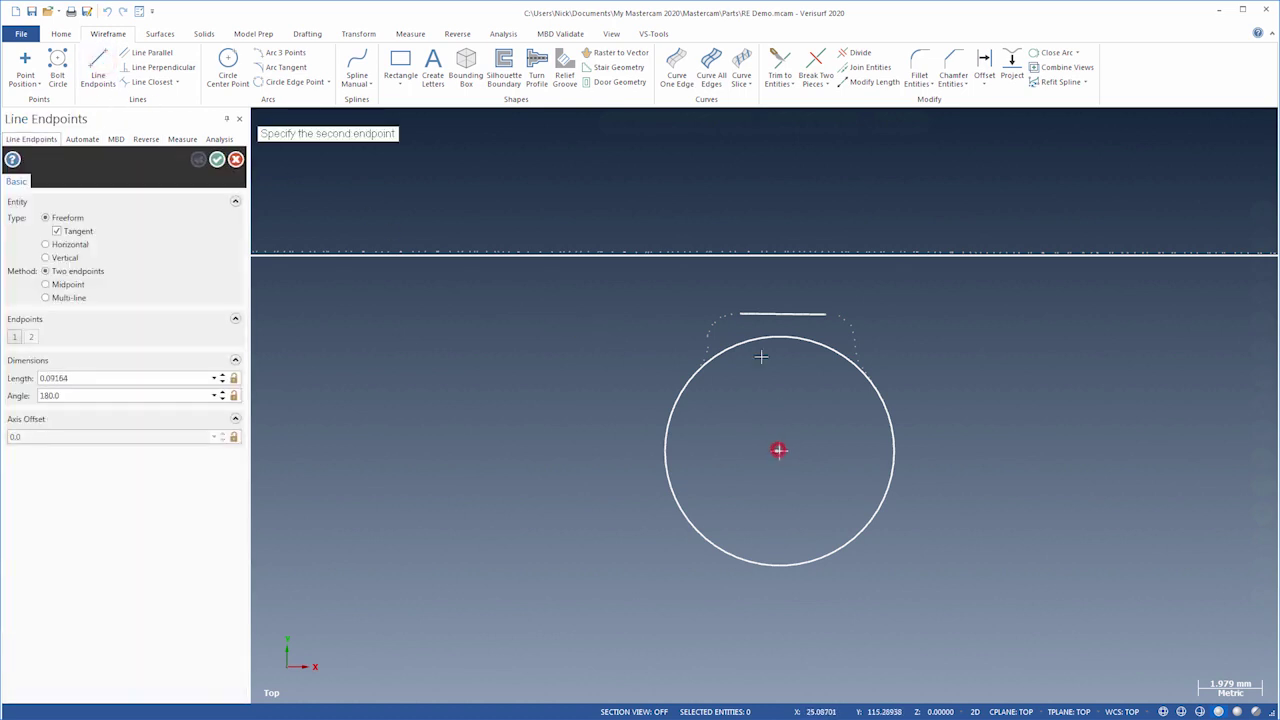
left_click(785, 283)
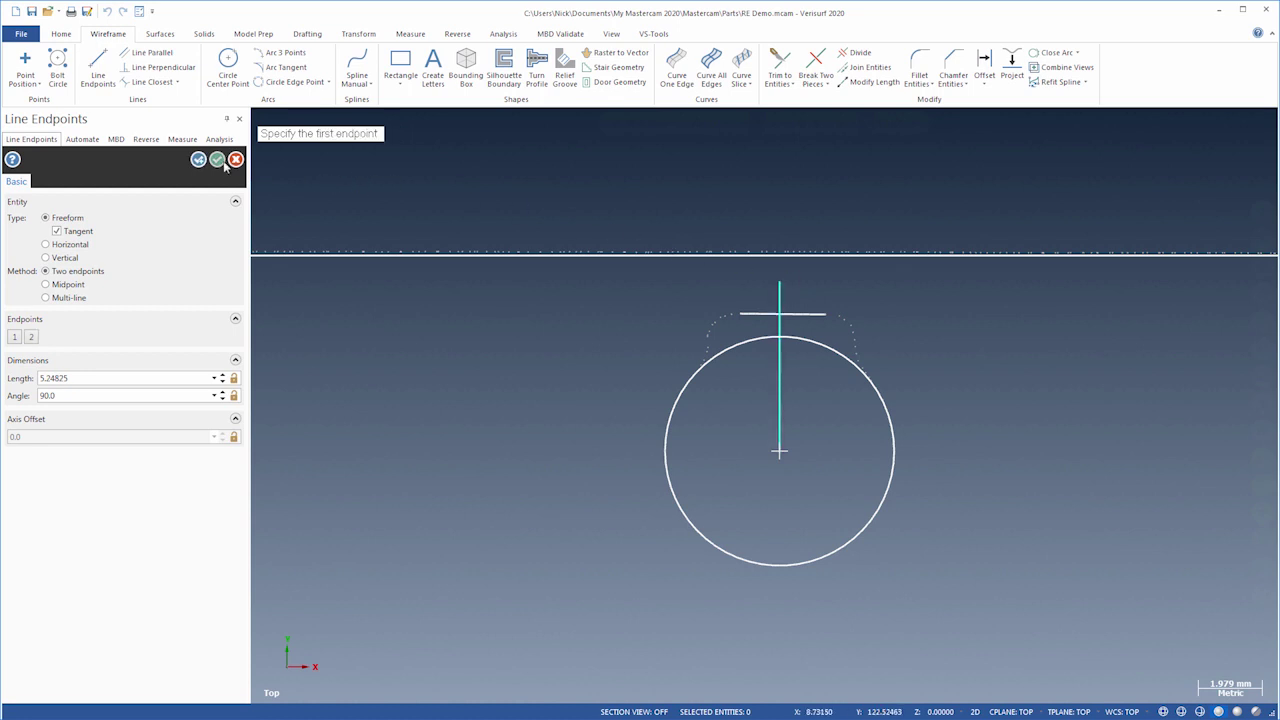
left_click(217, 160)
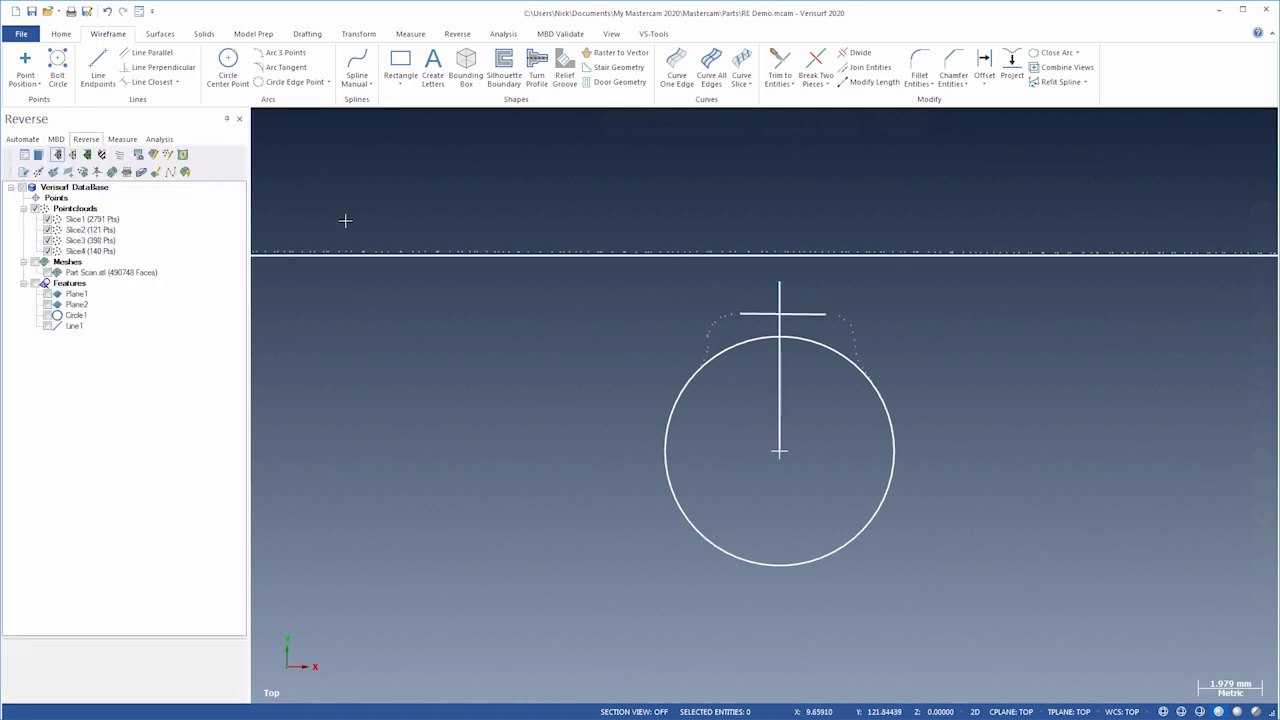
left_click(777, 384)
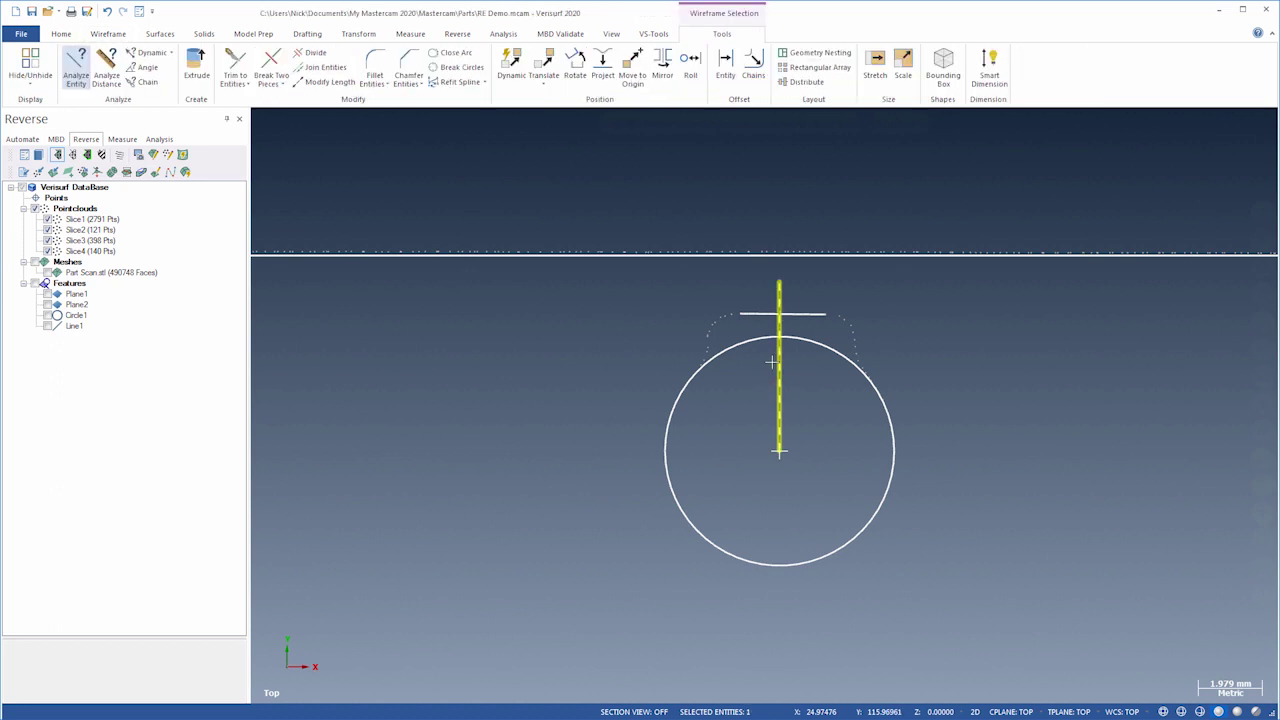
left_click(725, 65)
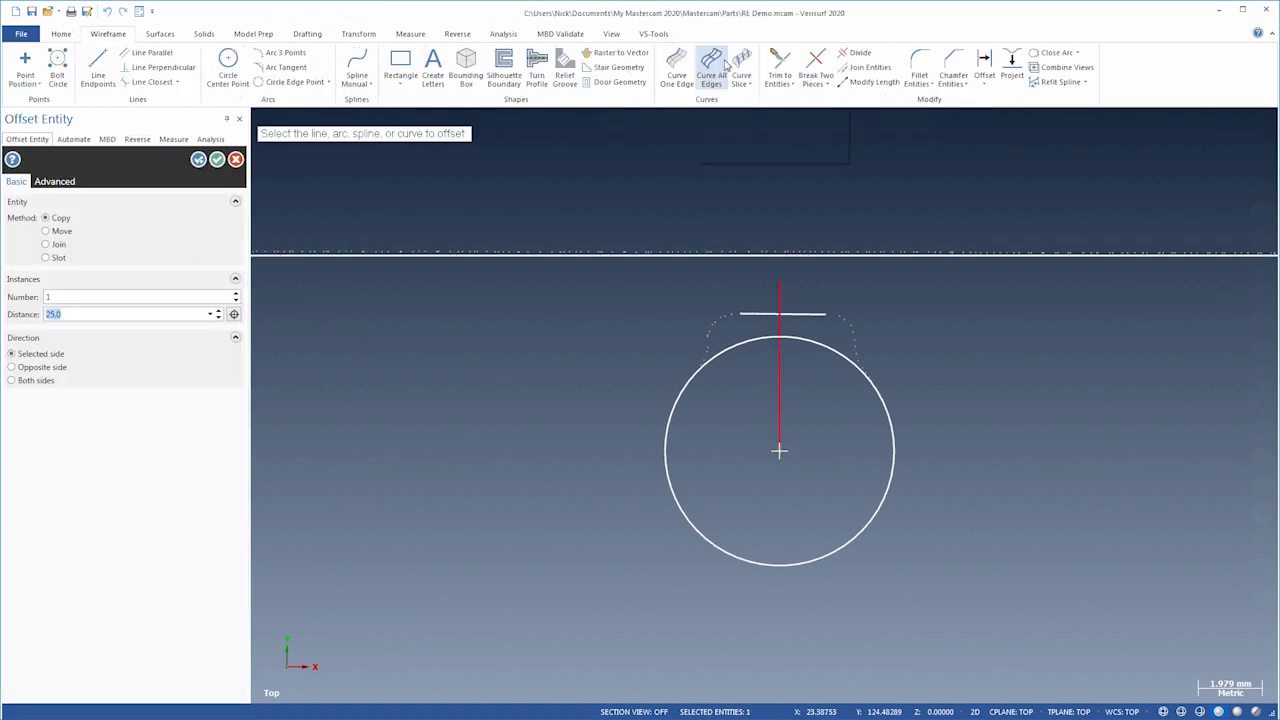
Offset the vertical line 2.27889 to both sides and clear the colour marking from the copies
left_click(236, 315)
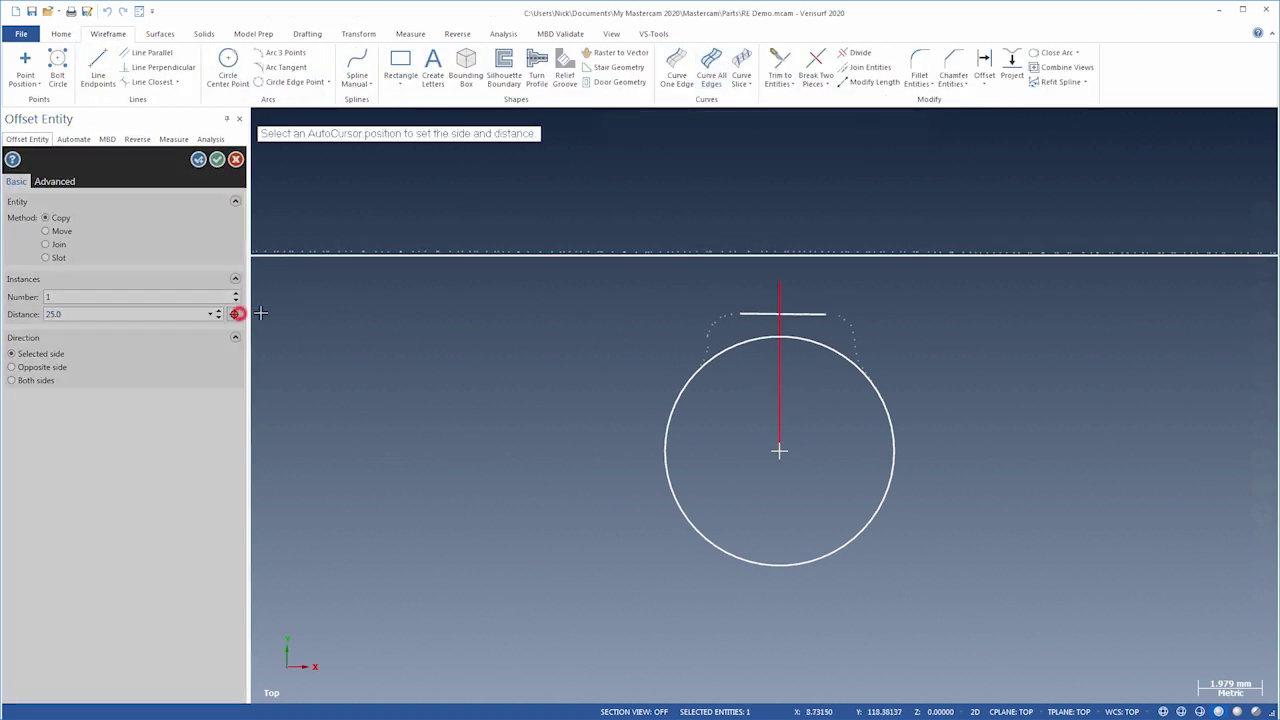
left_click(853, 339)
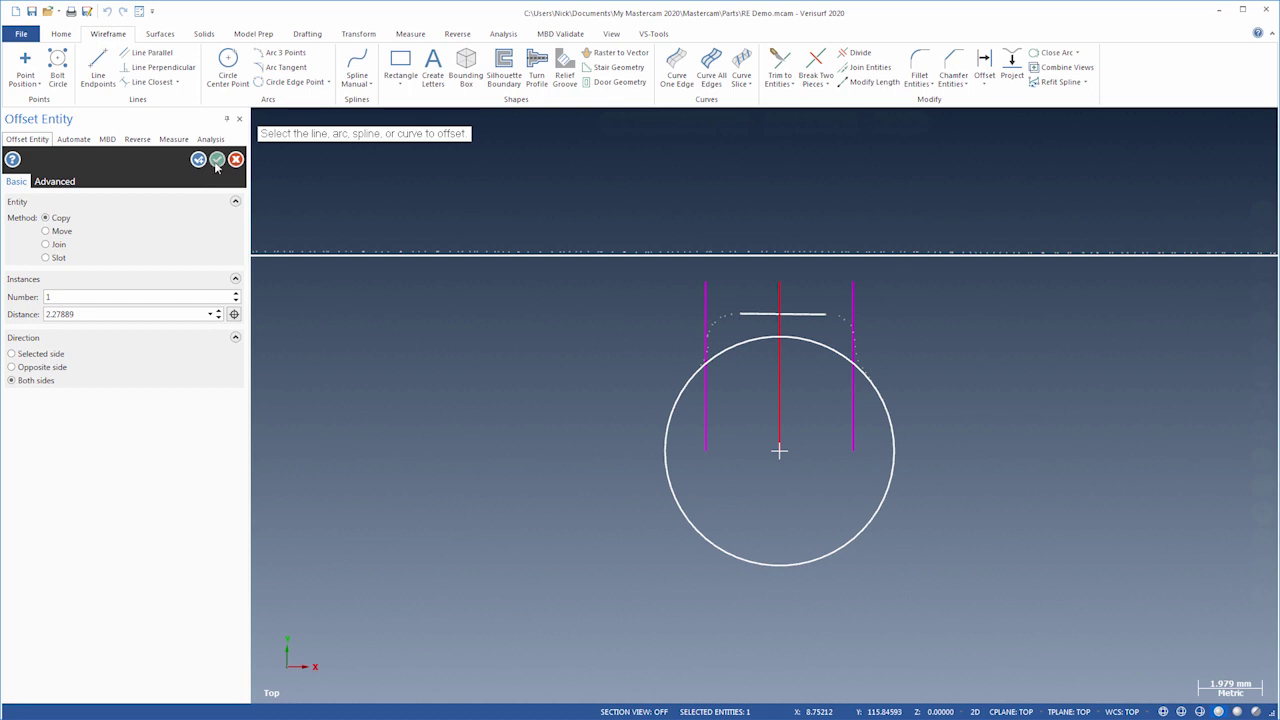
left_click(216, 161)
right_click(403, 171)
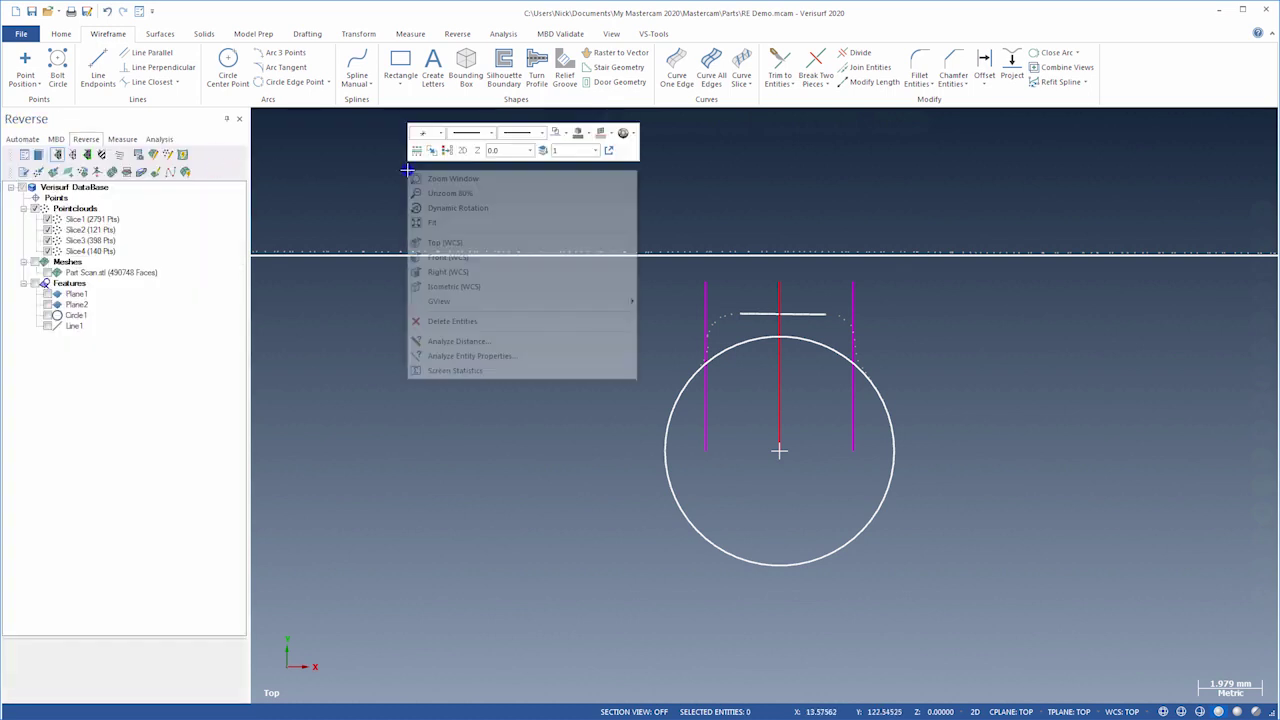
left_click(447, 151)
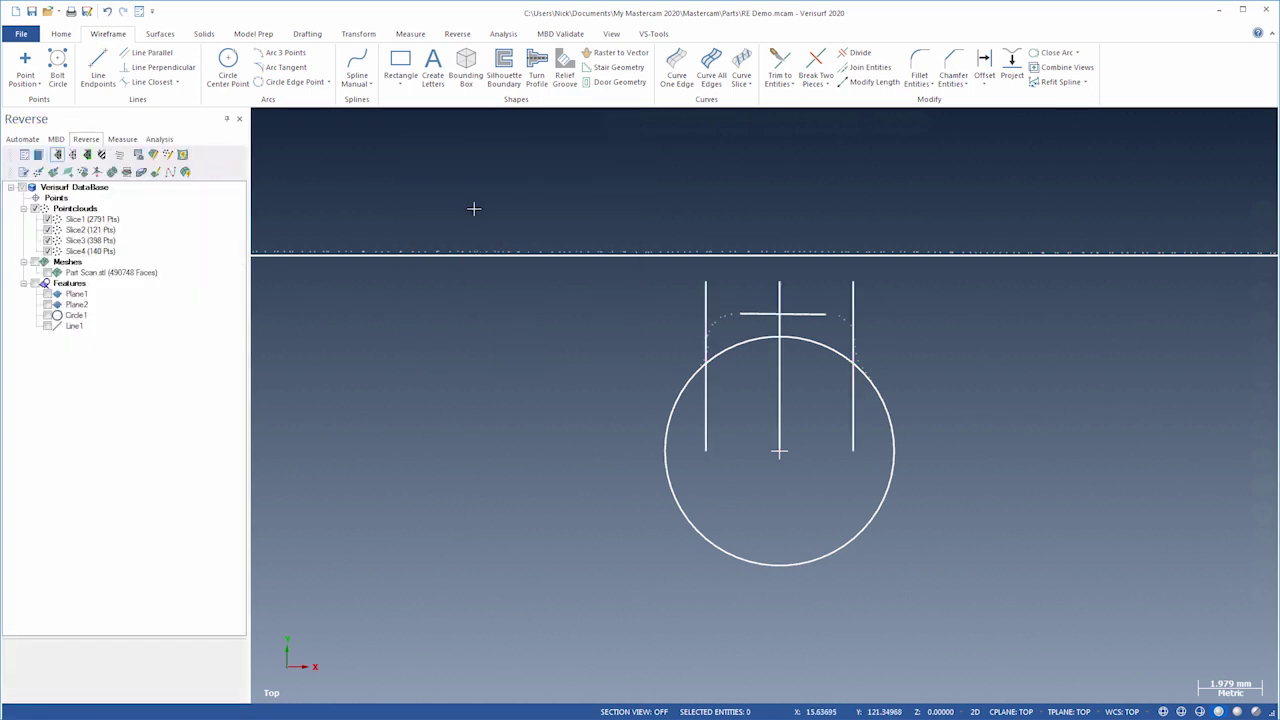
left_click(914, 62)
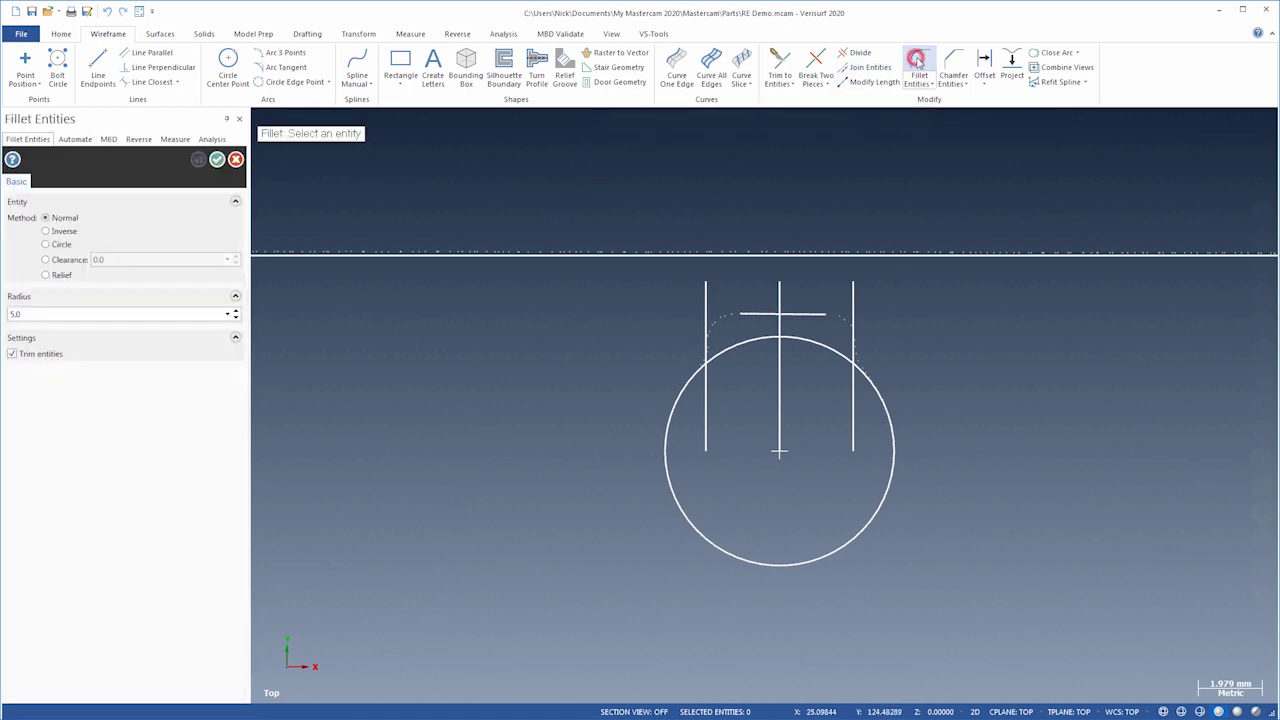
Fillet the notch's top corners at radius 0.5, joining the top line to the left and right lines
left_click(708, 342)
left_click(739, 318)
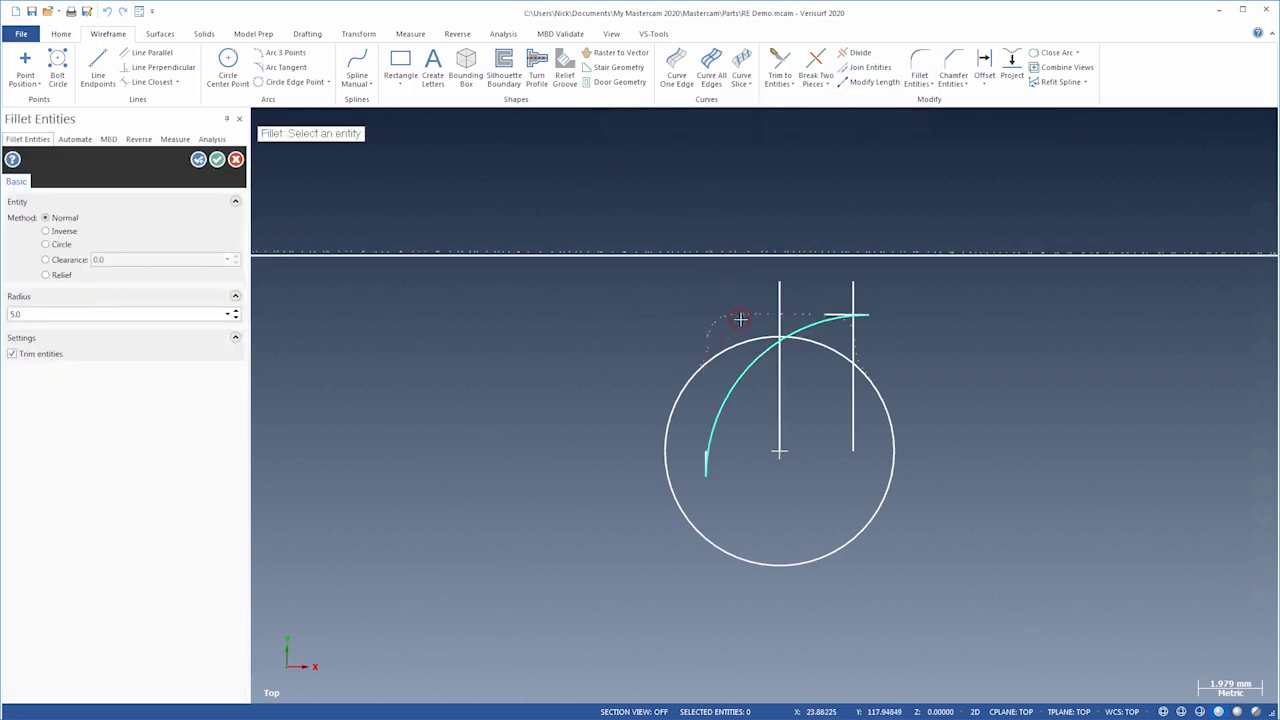
left_click(167, 317)
type("0.5")
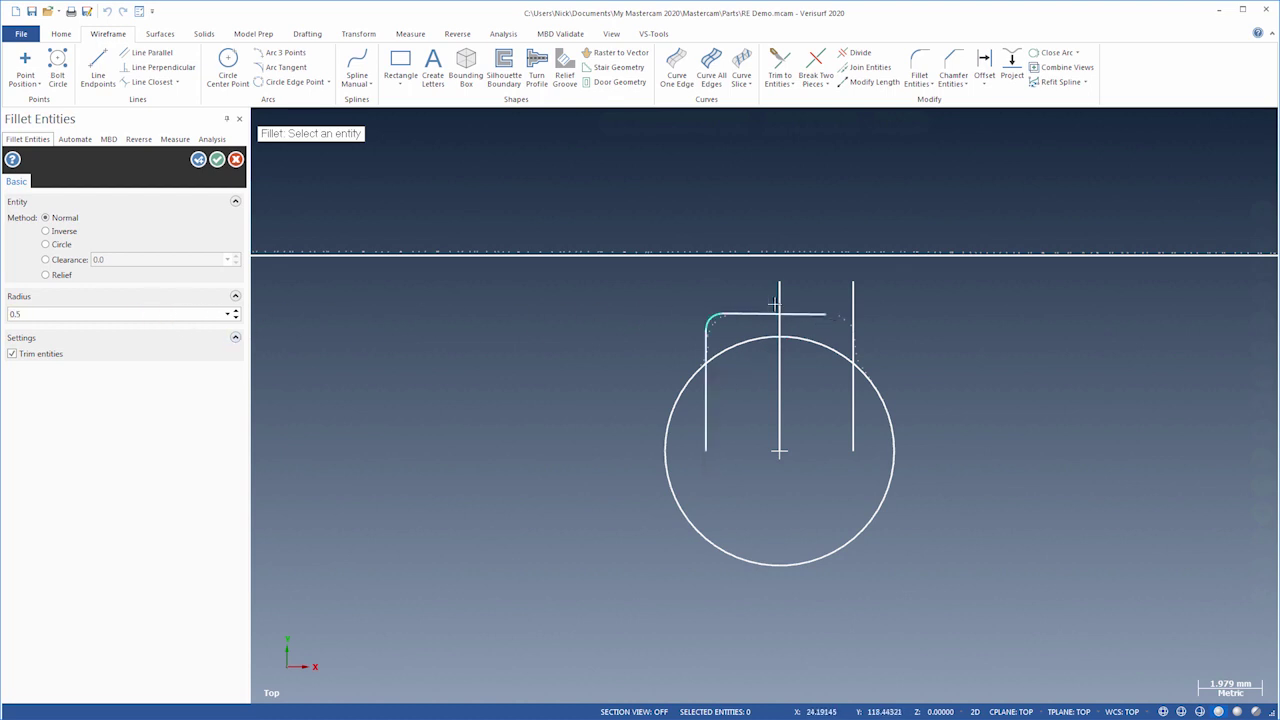
left_click(810, 315)
left_click(854, 329)
left_click(217, 160)
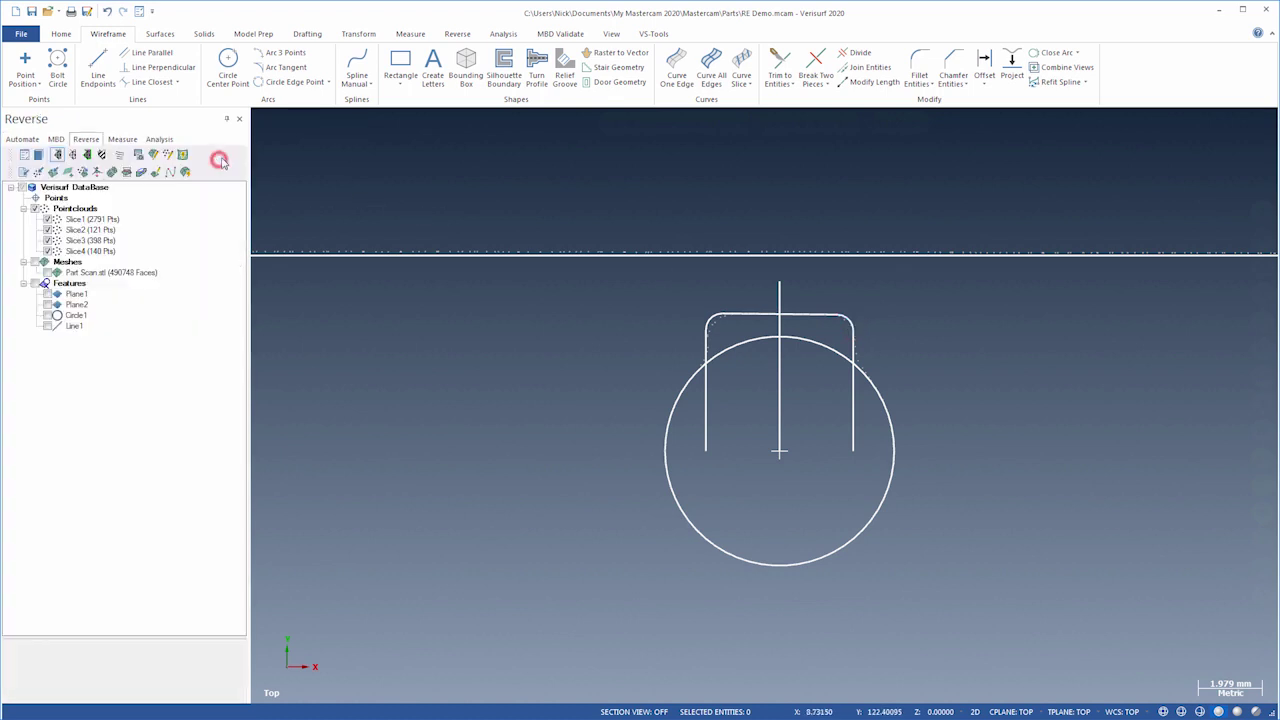
left_click(858, 52)
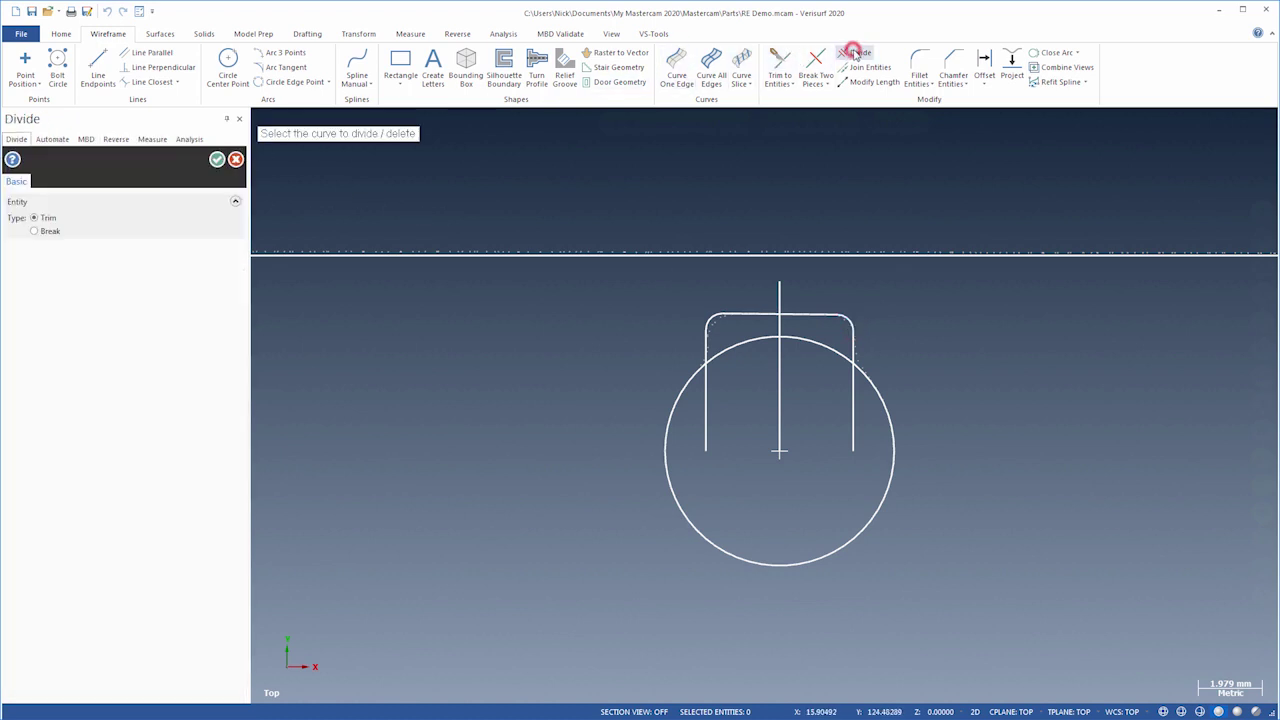
Trim away the notch-line, centre-line and arc pieces to leave a clean keyhole outline
left_click(871, 434)
left_click(780, 405)
left_click(706, 432)
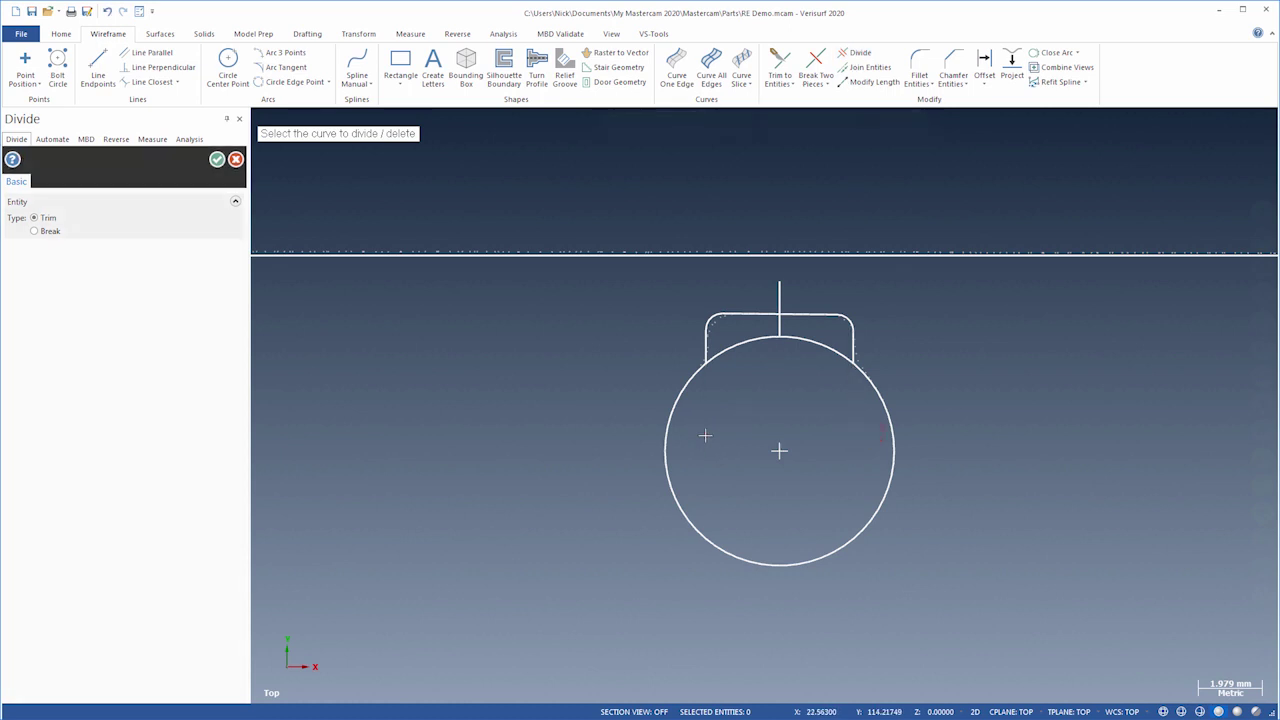
left_click(748, 342)
left_click(780, 326)
left_click(815, 341)
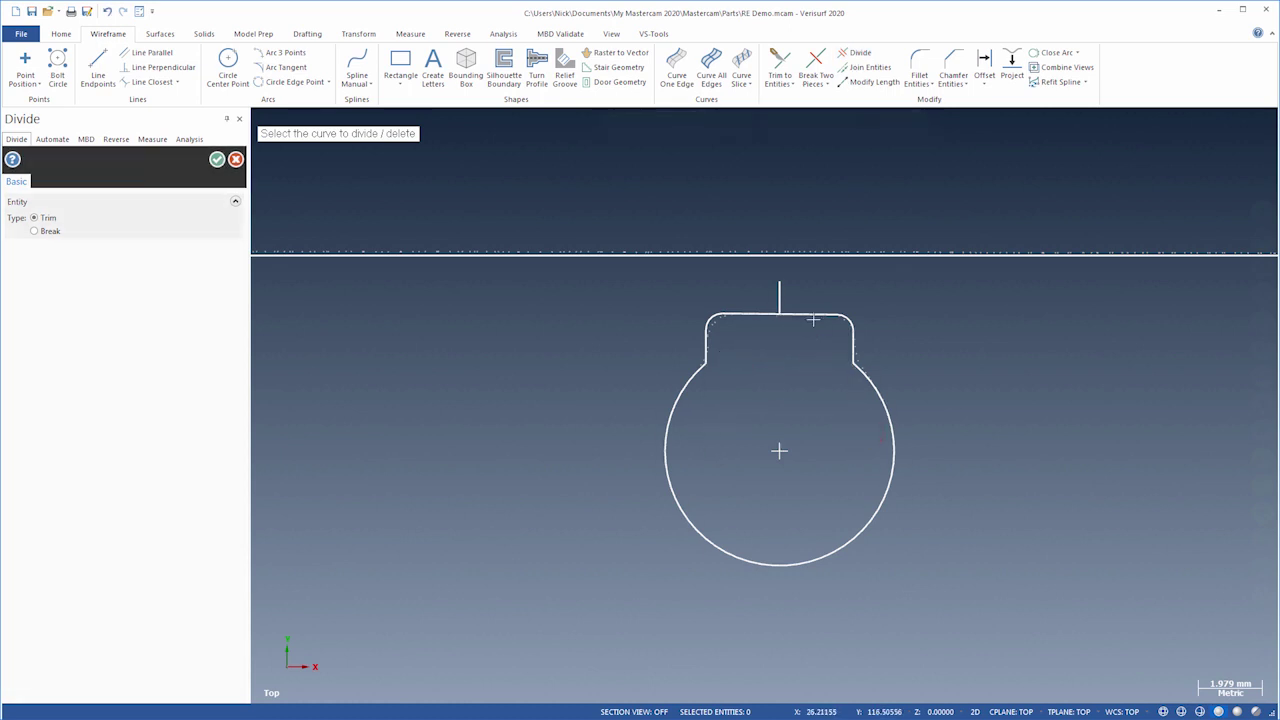
left_click(805, 298)
left_click(217, 161)
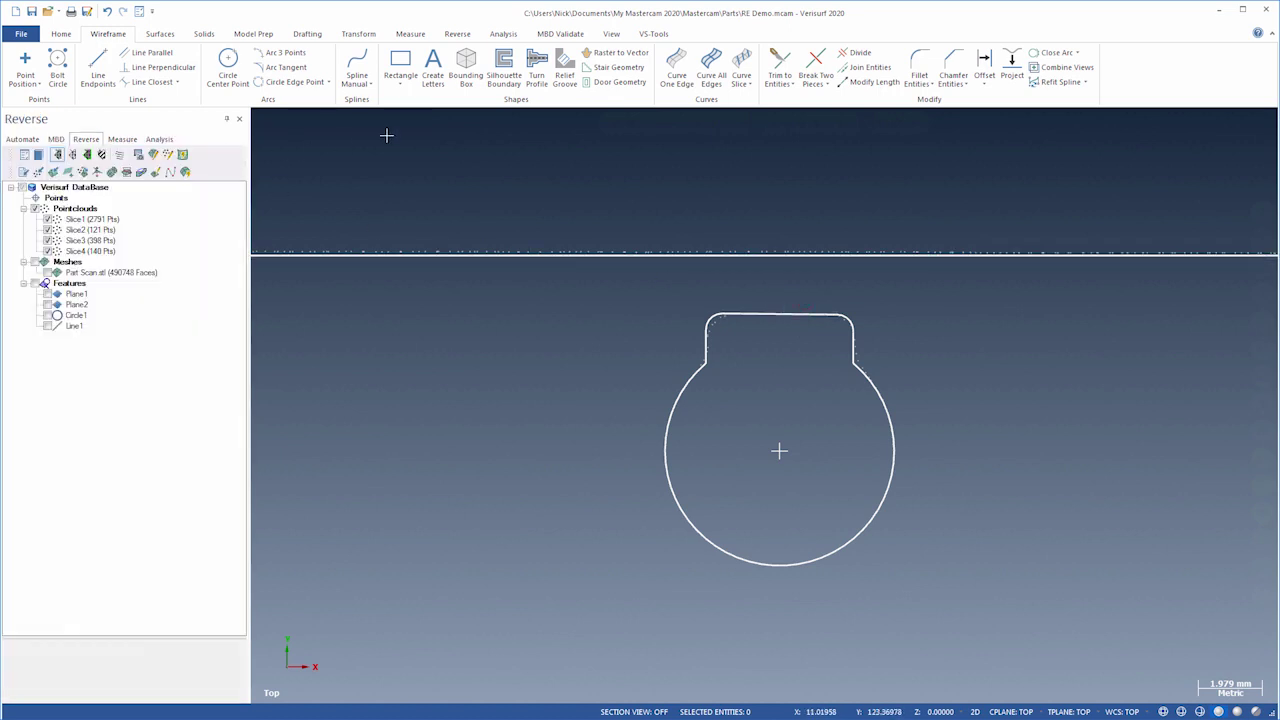
Fillet the circle to the notch sides with 0.5-radius corners
left_click(919, 60)
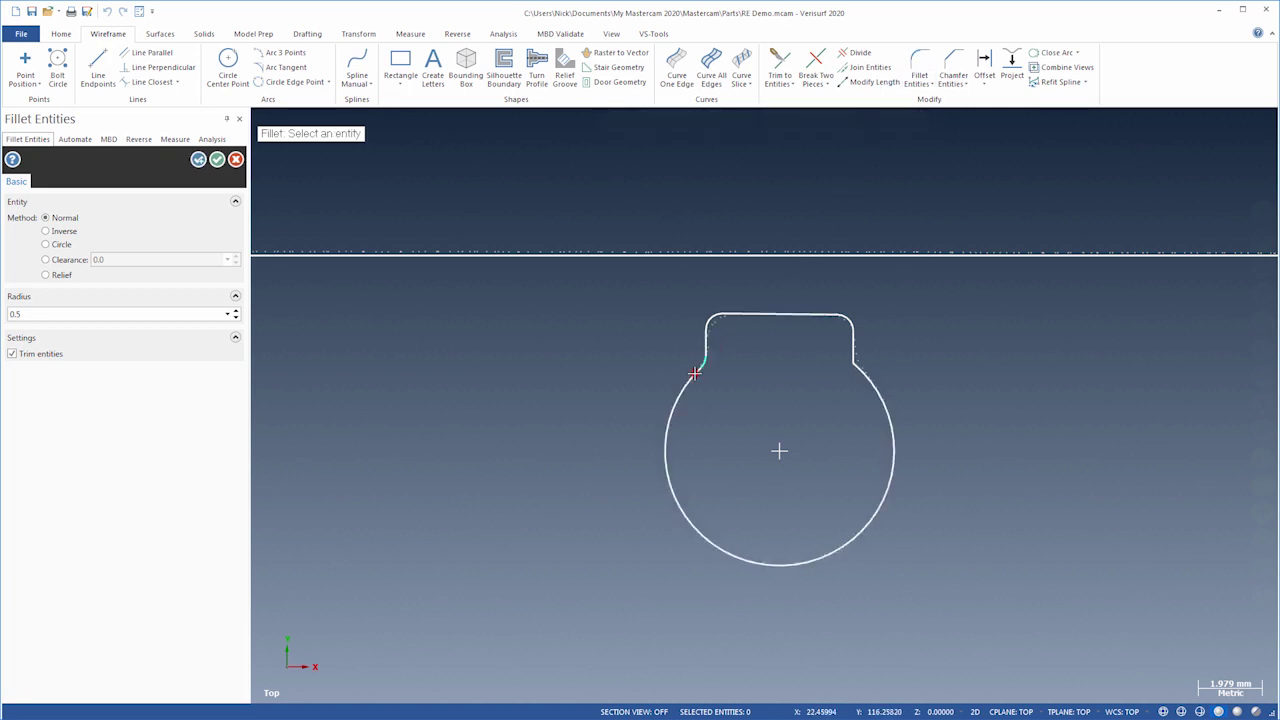
left_click(854, 360)
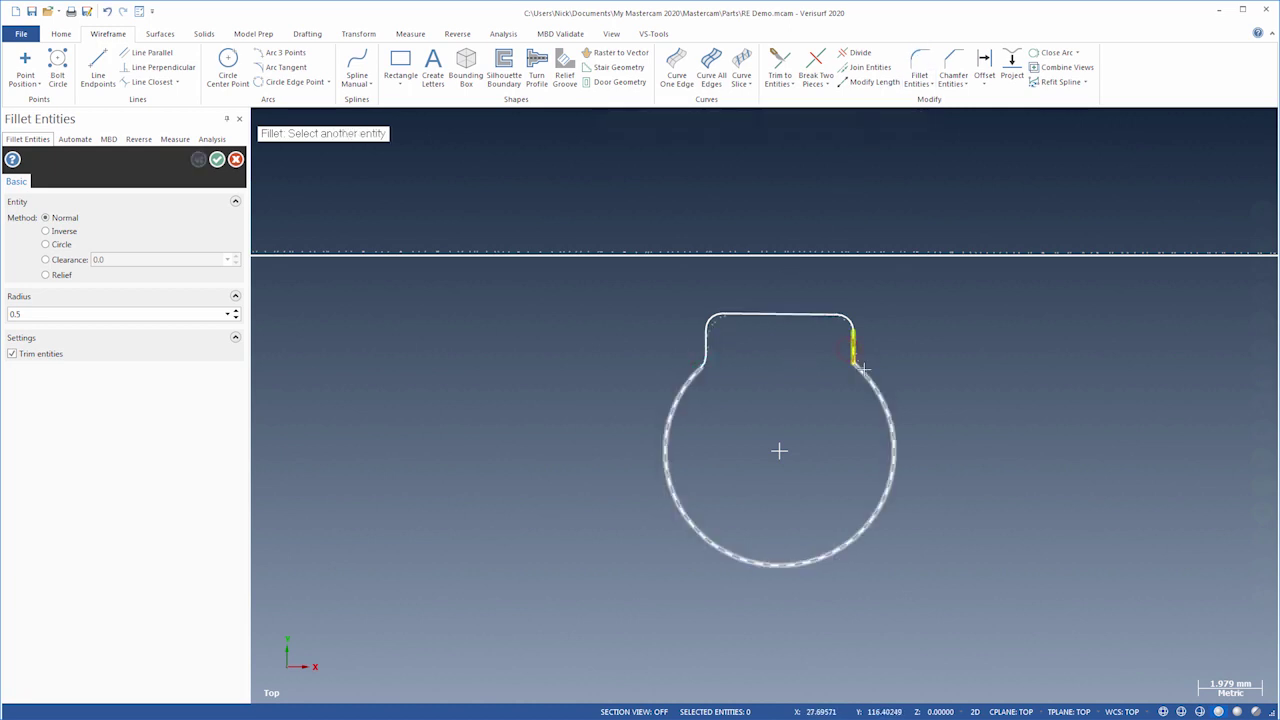
left_click(858, 364)
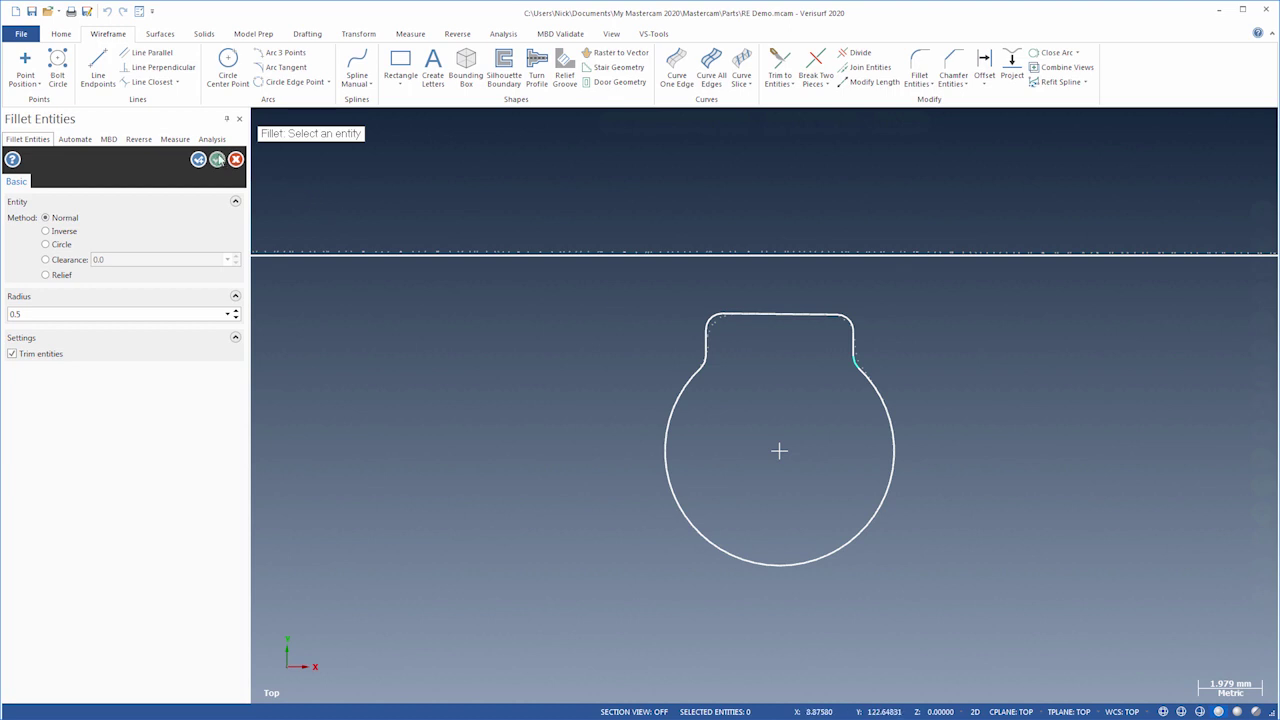
left_click(217, 159)
Fit a slot feature Slot3 to the Slice3 point cloud
right_click(319, 191)
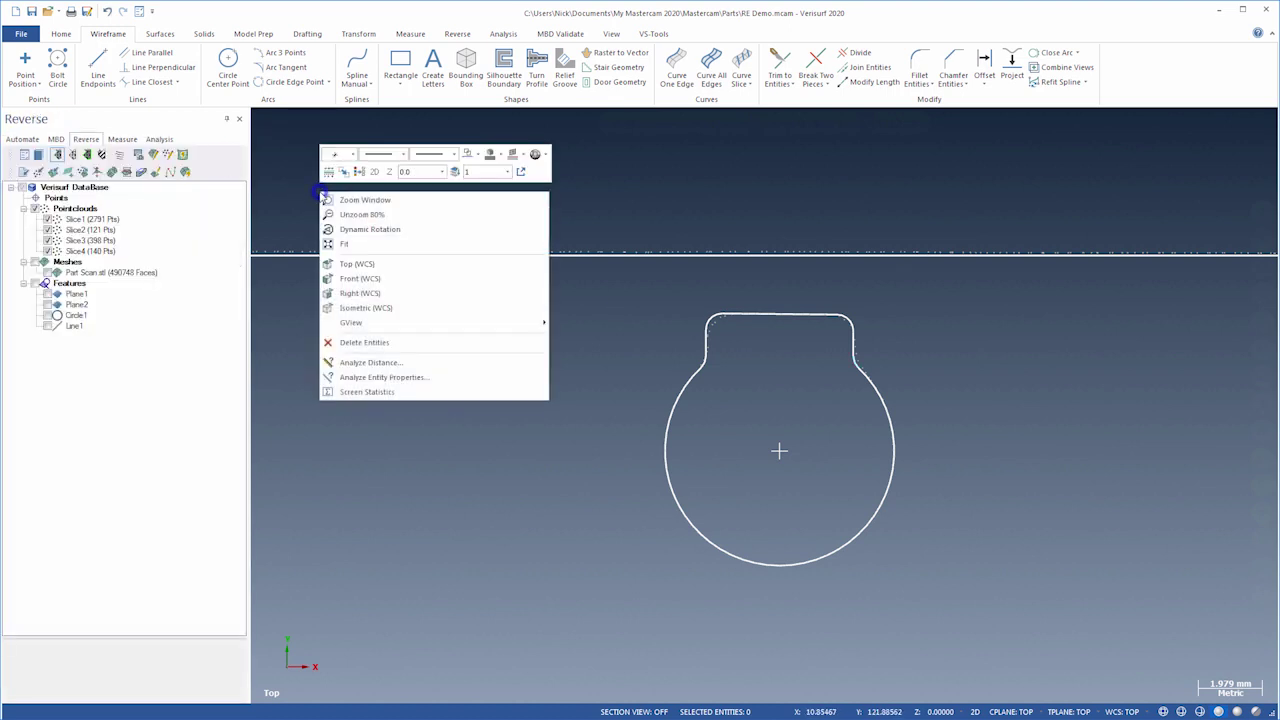
left_click(347, 229)
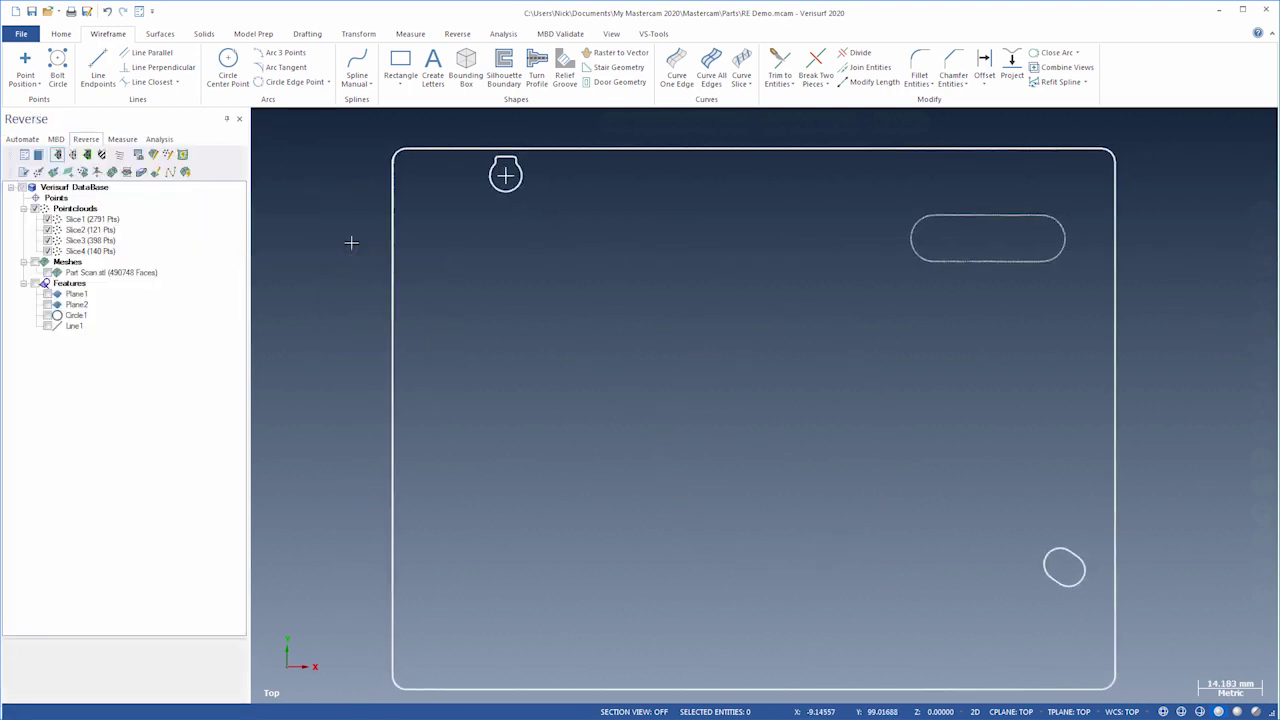
left_click(101, 241)
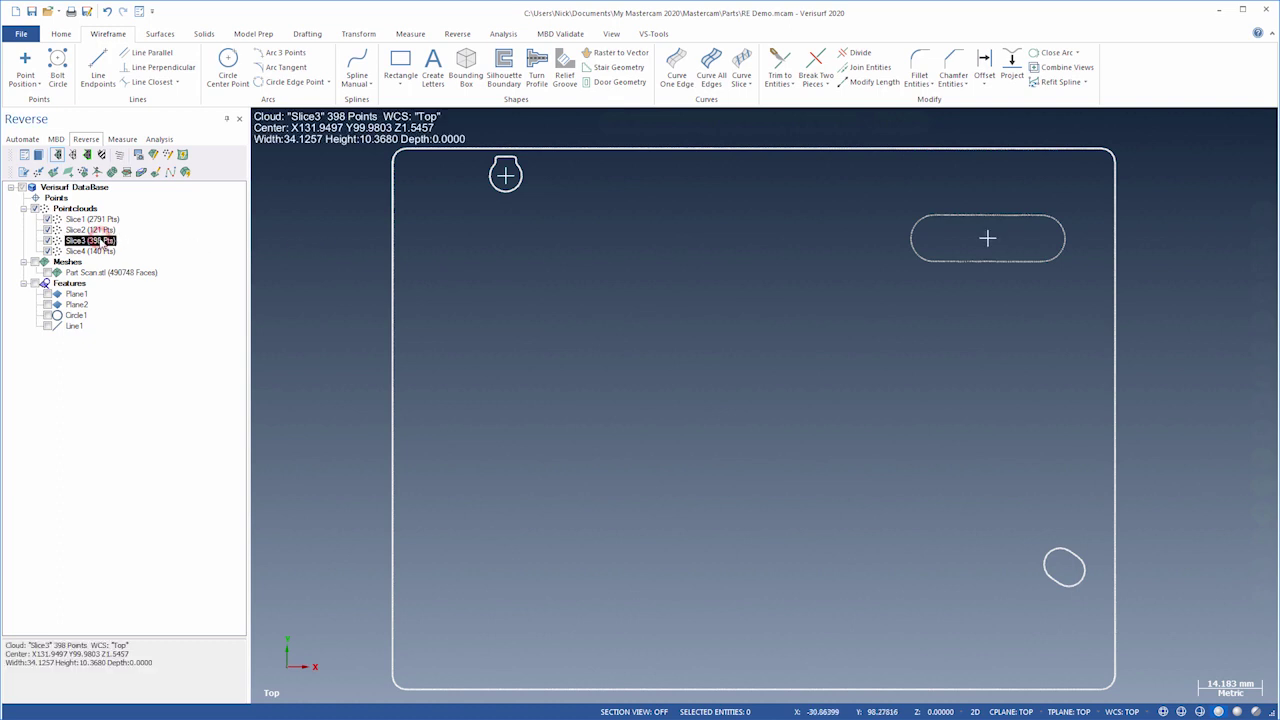
right_click(101, 241)
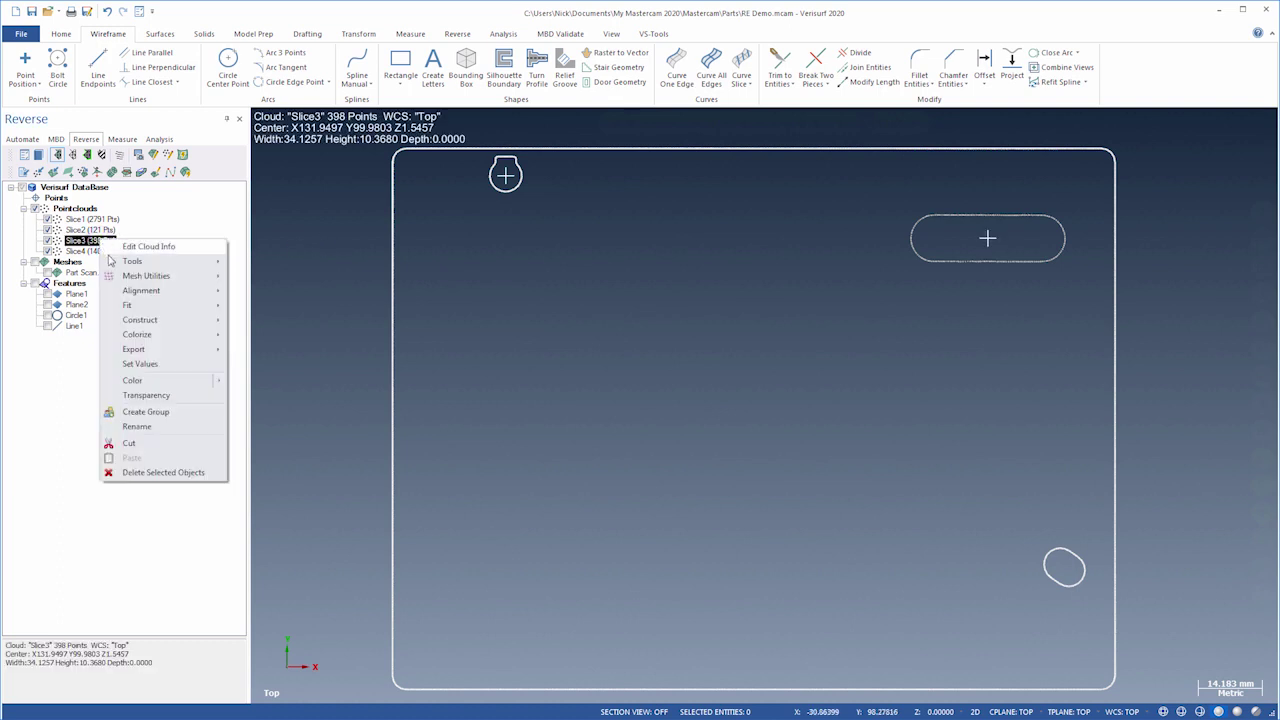
left_click(128, 304)
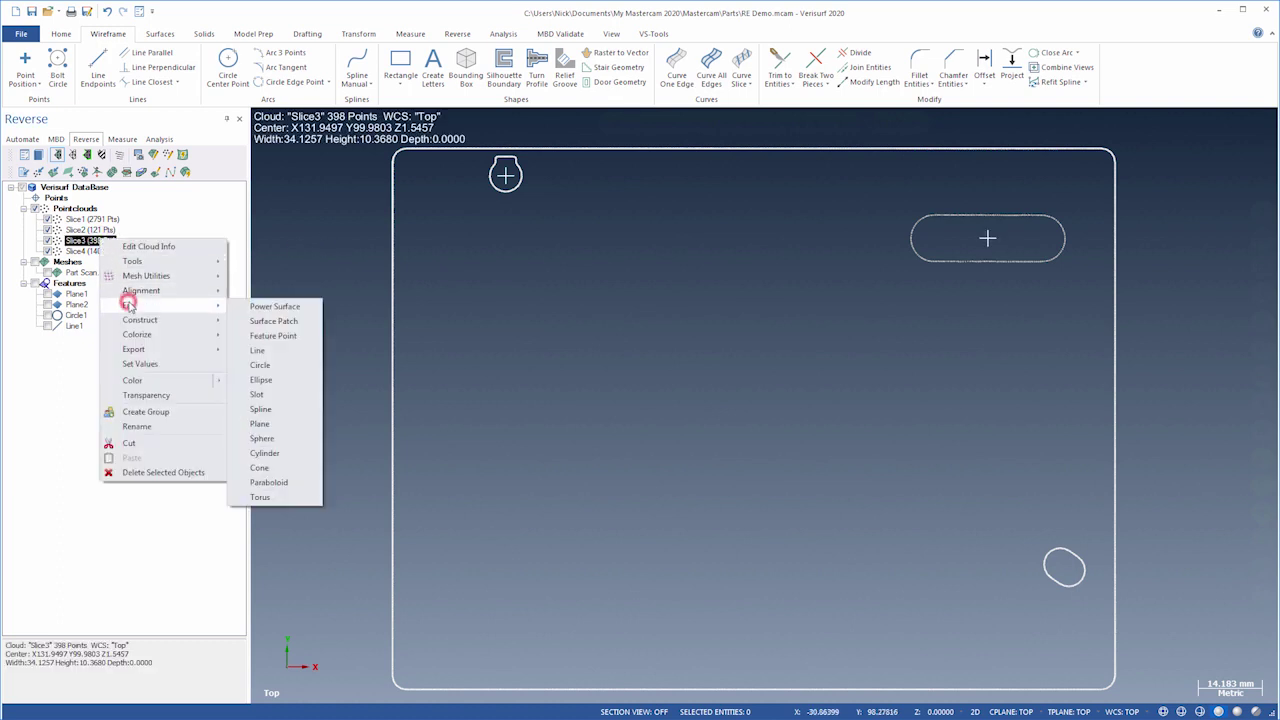
left_click(262, 395)
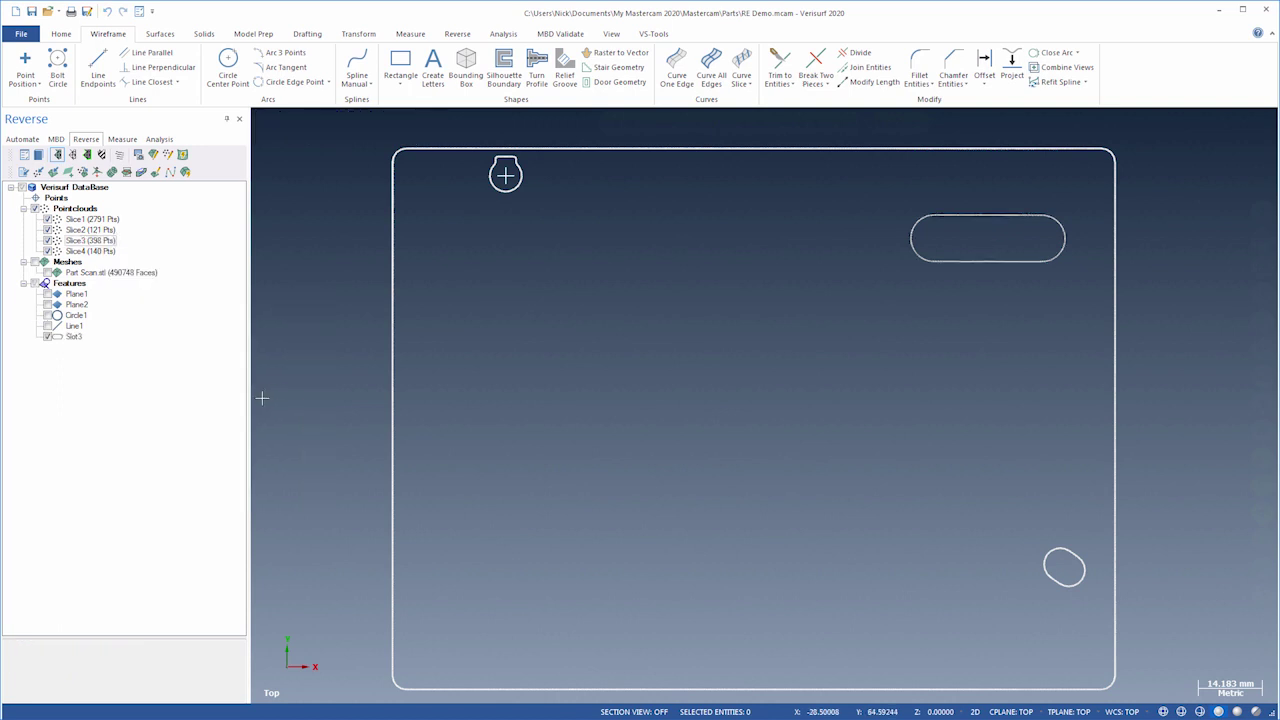
Export the Slot3 feature and hide it
right_click(70, 336)
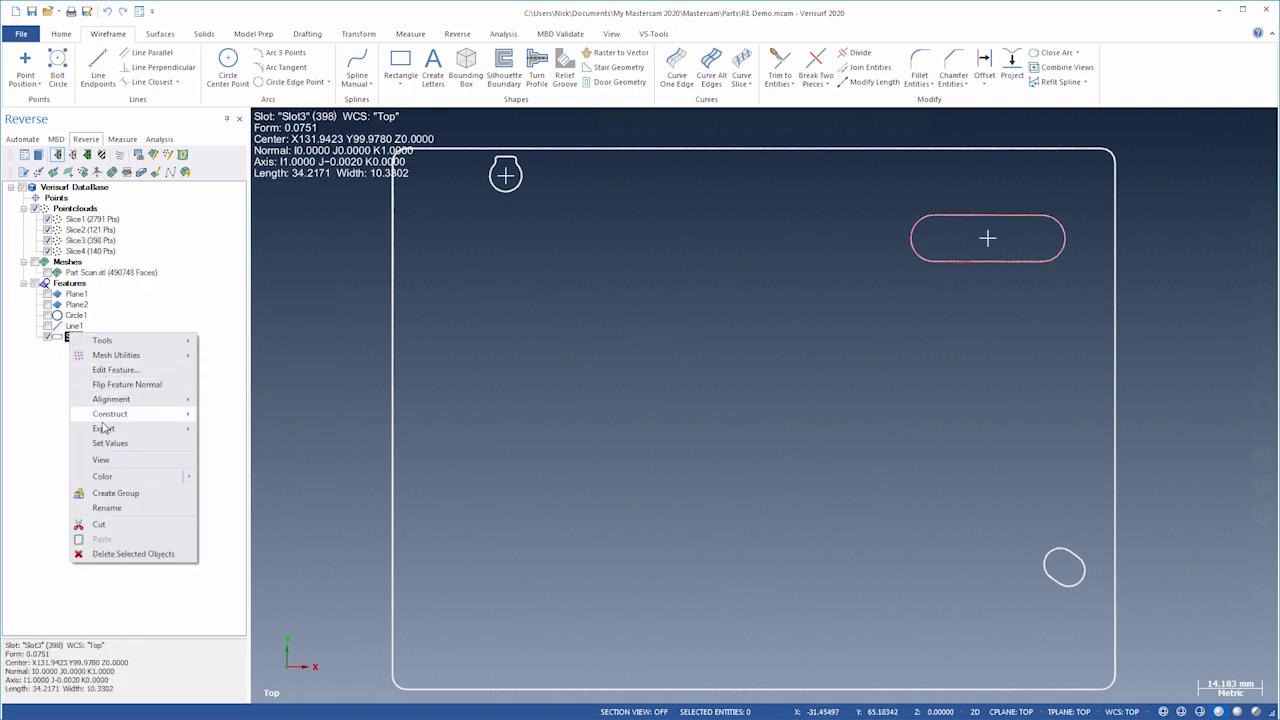
left_click(110, 428)
left_click(232, 463)
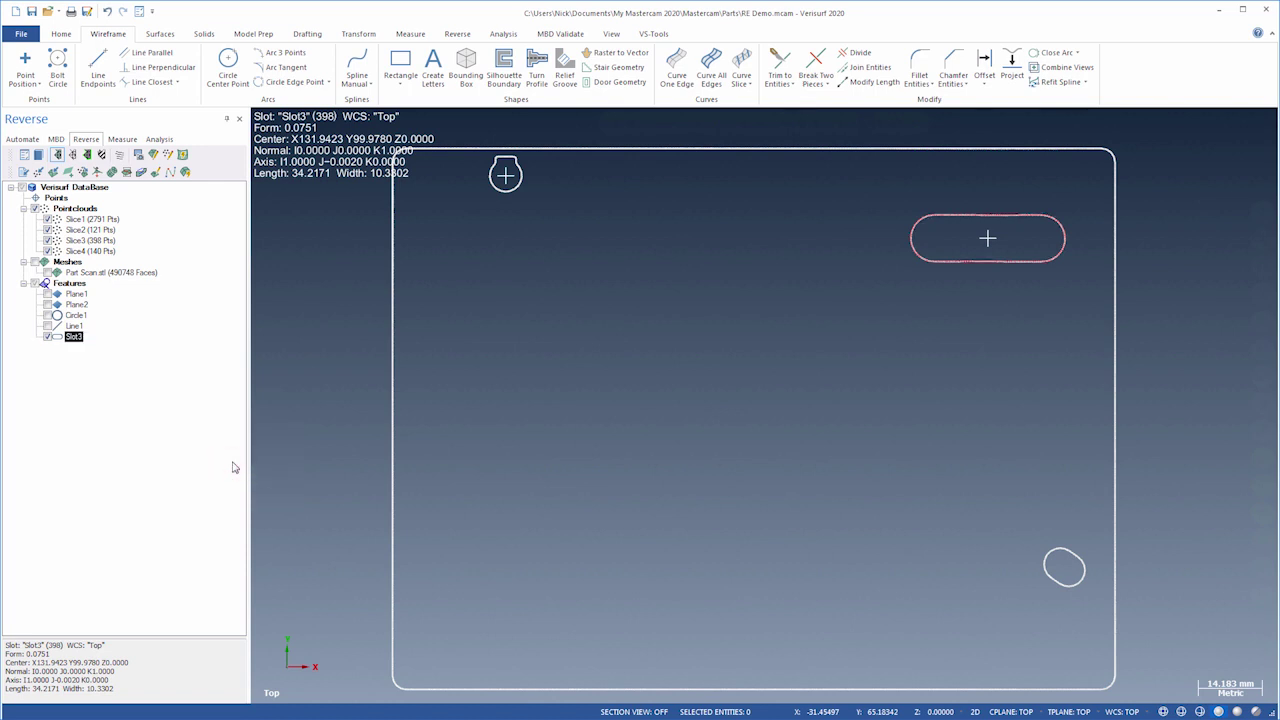
left_click(48, 338)
Delete slice clouds Slice1–Slice4 and show Part Scan.stl in isometric view
left_click(134, 219)
left_click(100, 251, "shift")
right_click(118, 251)
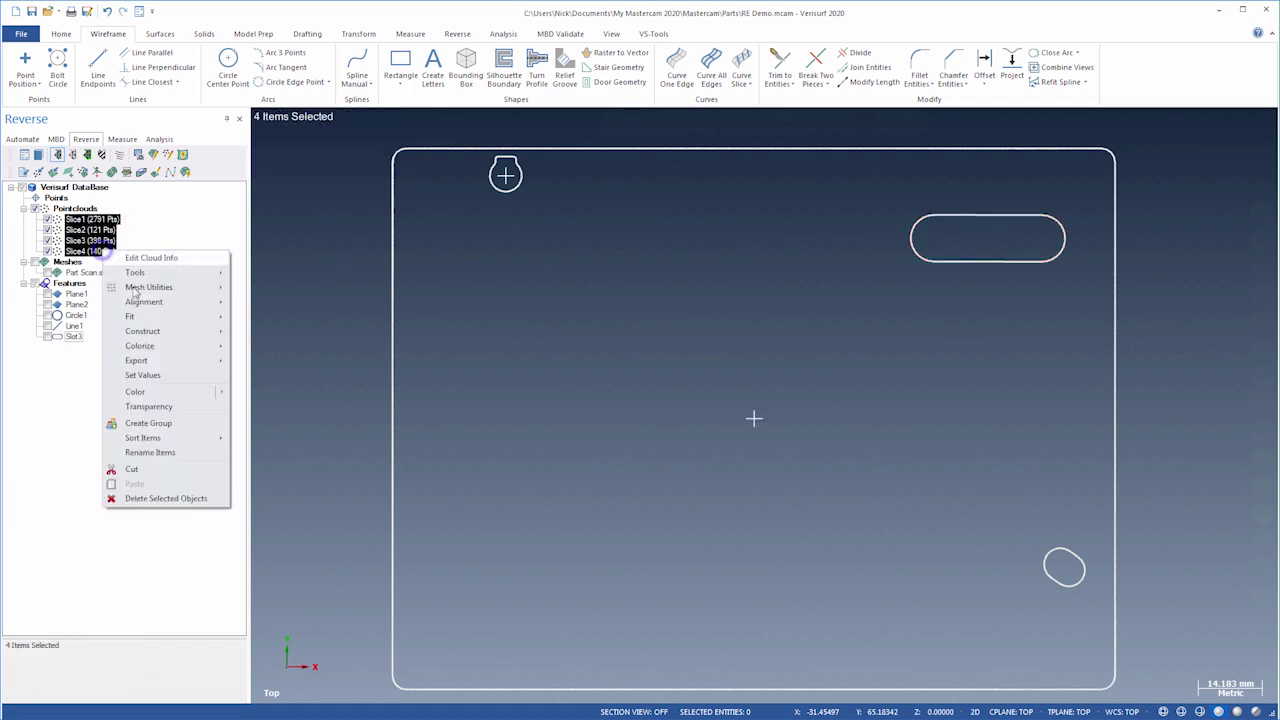
left_click(165, 498)
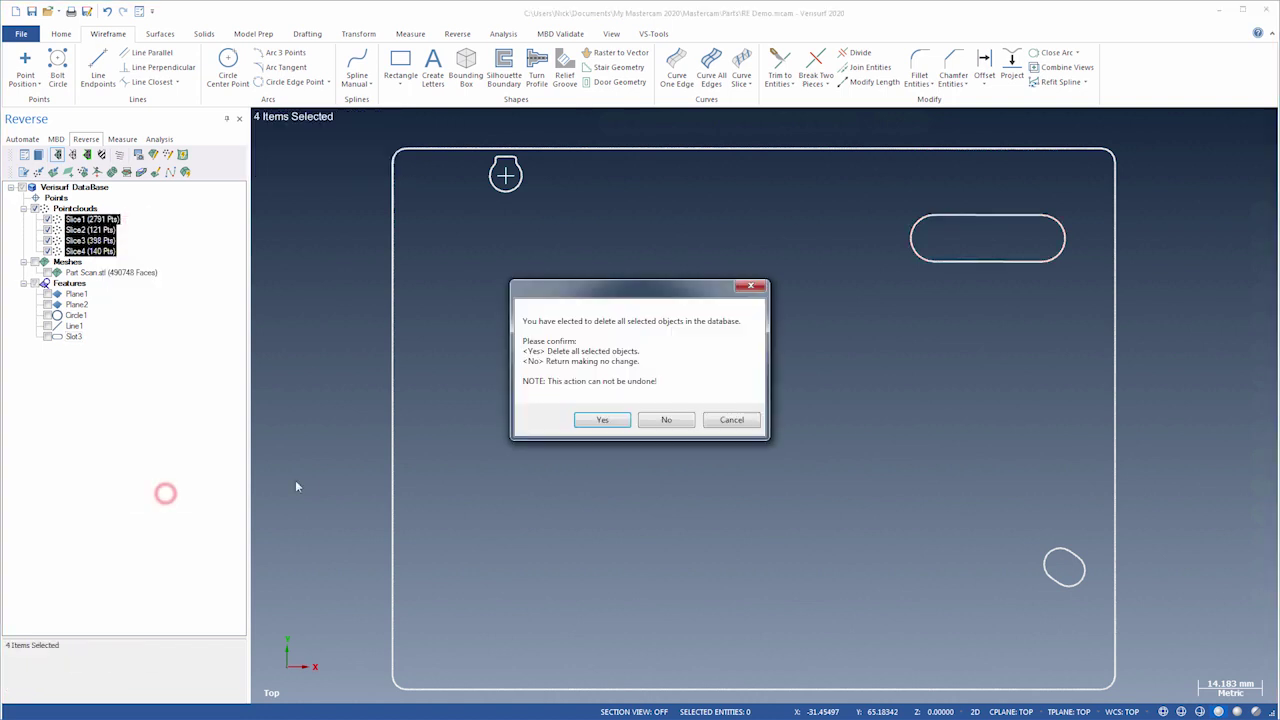
left_click(600, 421)
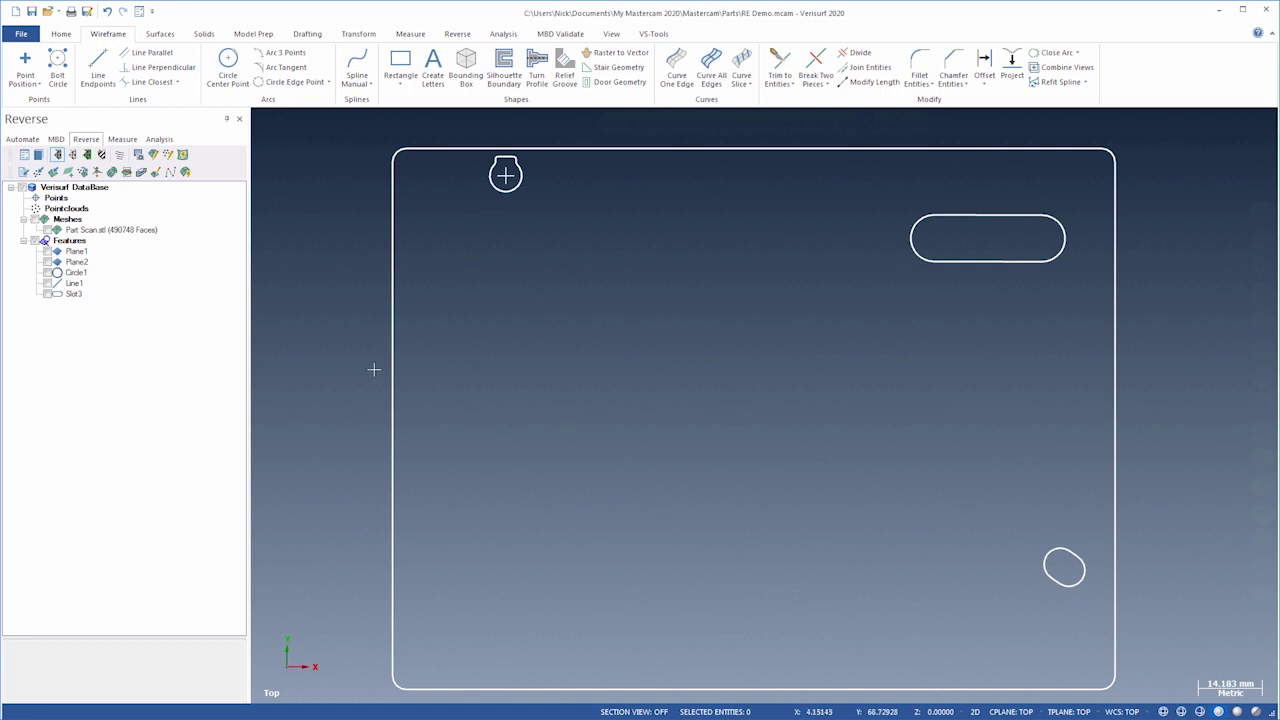
left_click(47, 230)
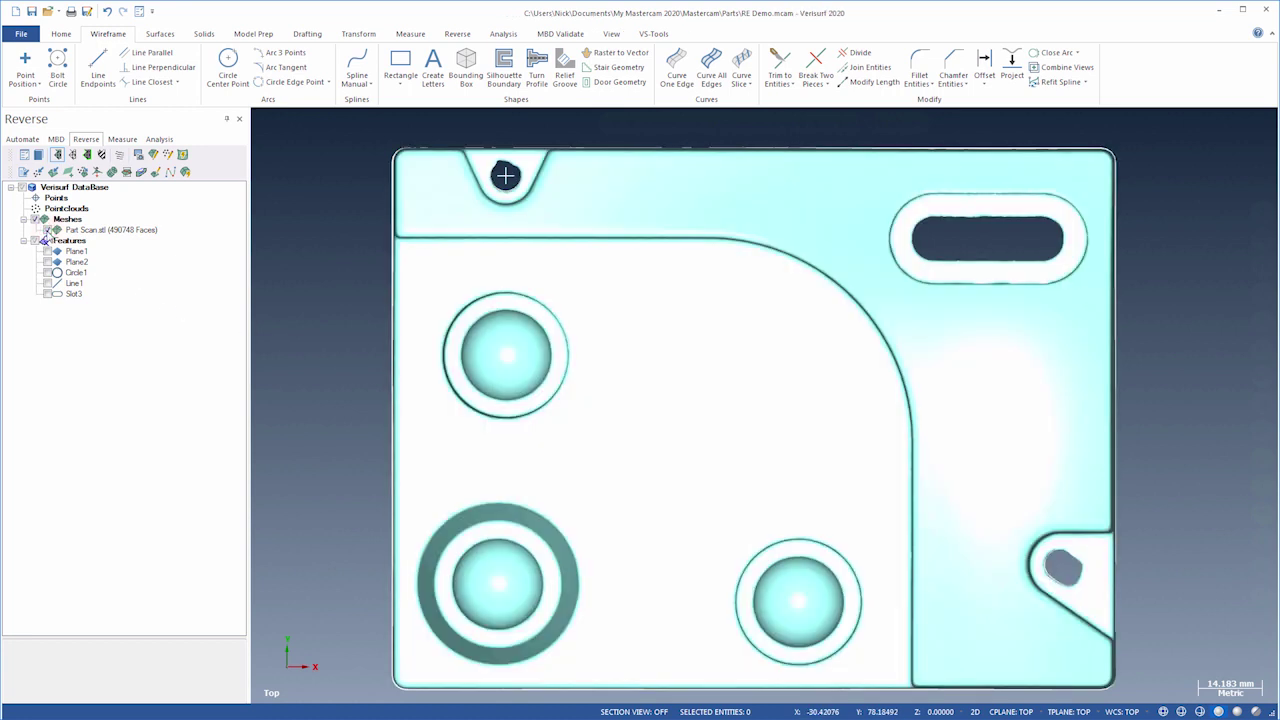
key("alt+7")
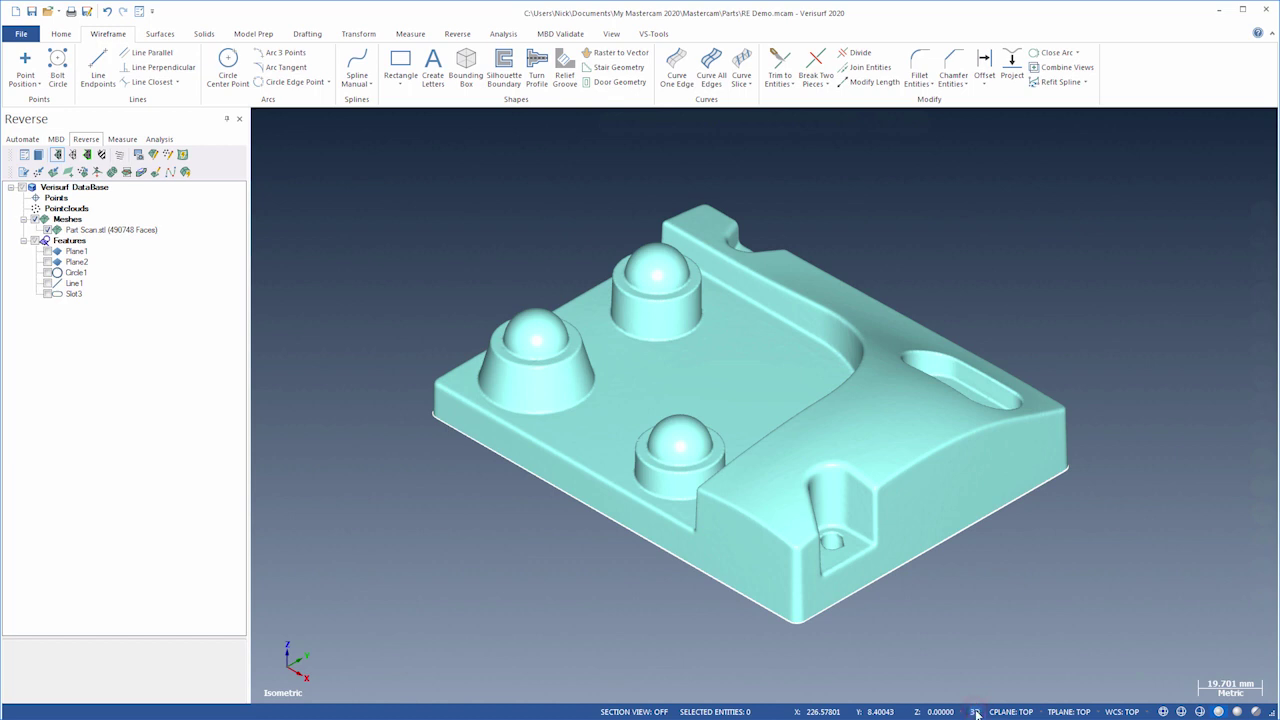
Slice Part Scan.stl with a Z-direction plane dragged lower, producing clouds Slice1–Slice5
left_click(139, 231)
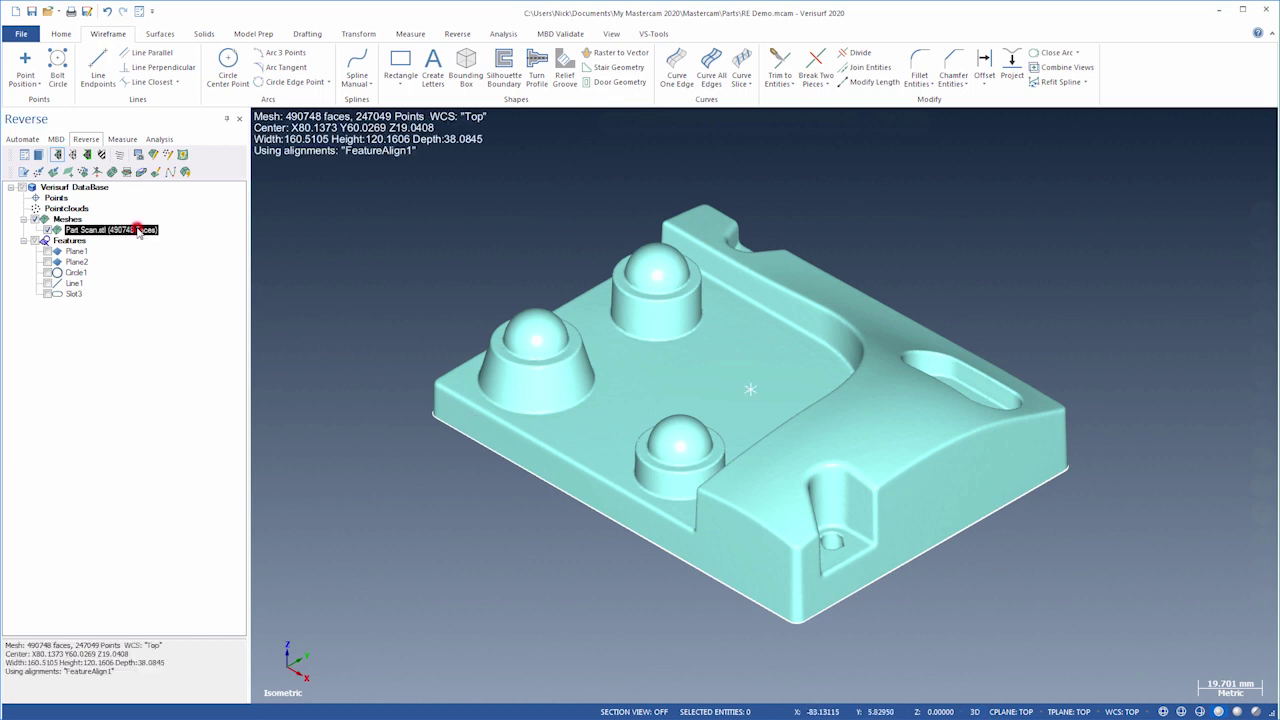
left_click(126, 173)
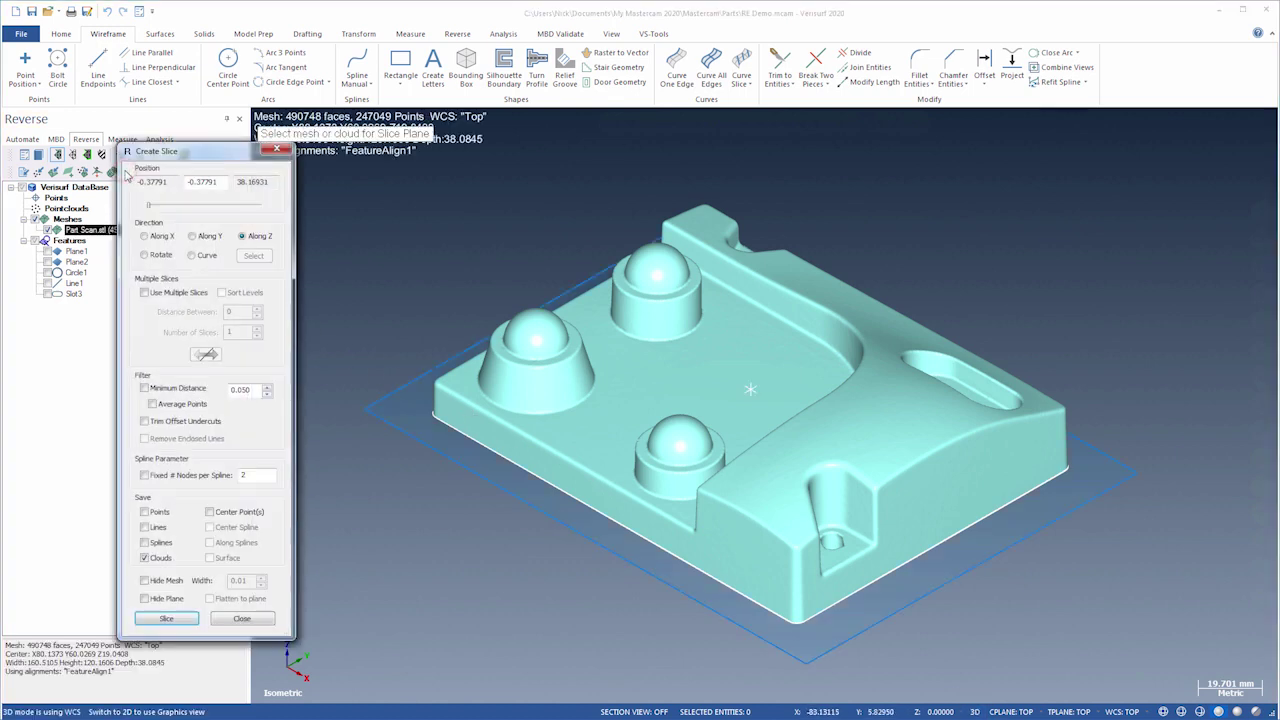
middle_click_drag(388, 542, 899, 507)
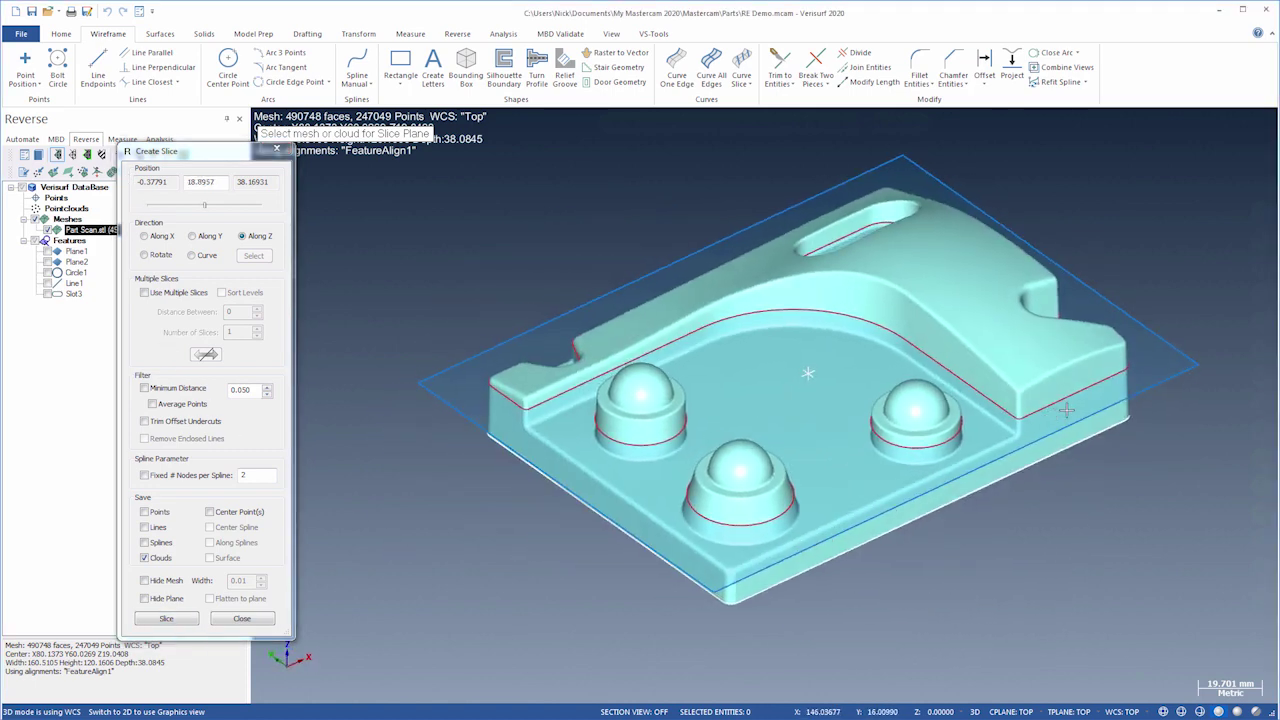
scroll(1070, 410, "up", 5)
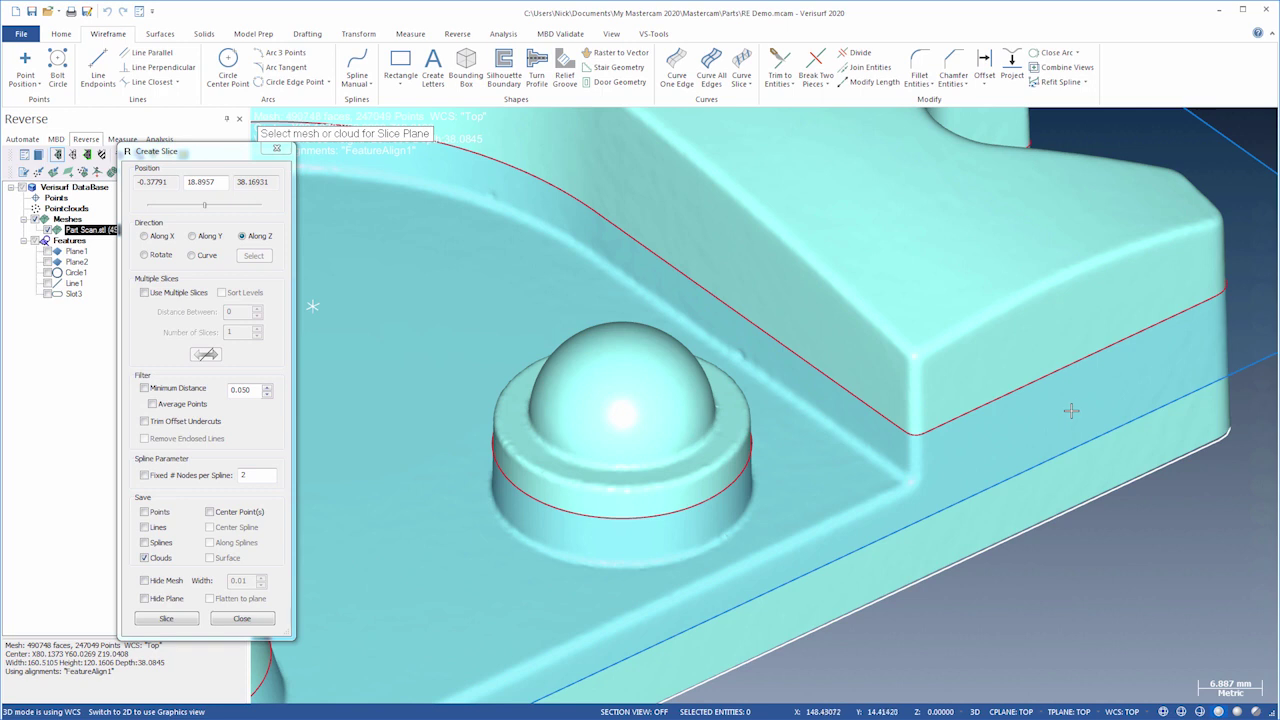
left_click_drag(950, 424, 951, 453)
scroll(953, 452, "down", 5)
middle_click_drag(764, 405, 764, 404)
middle_click_drag(706, 466, 650, 520)
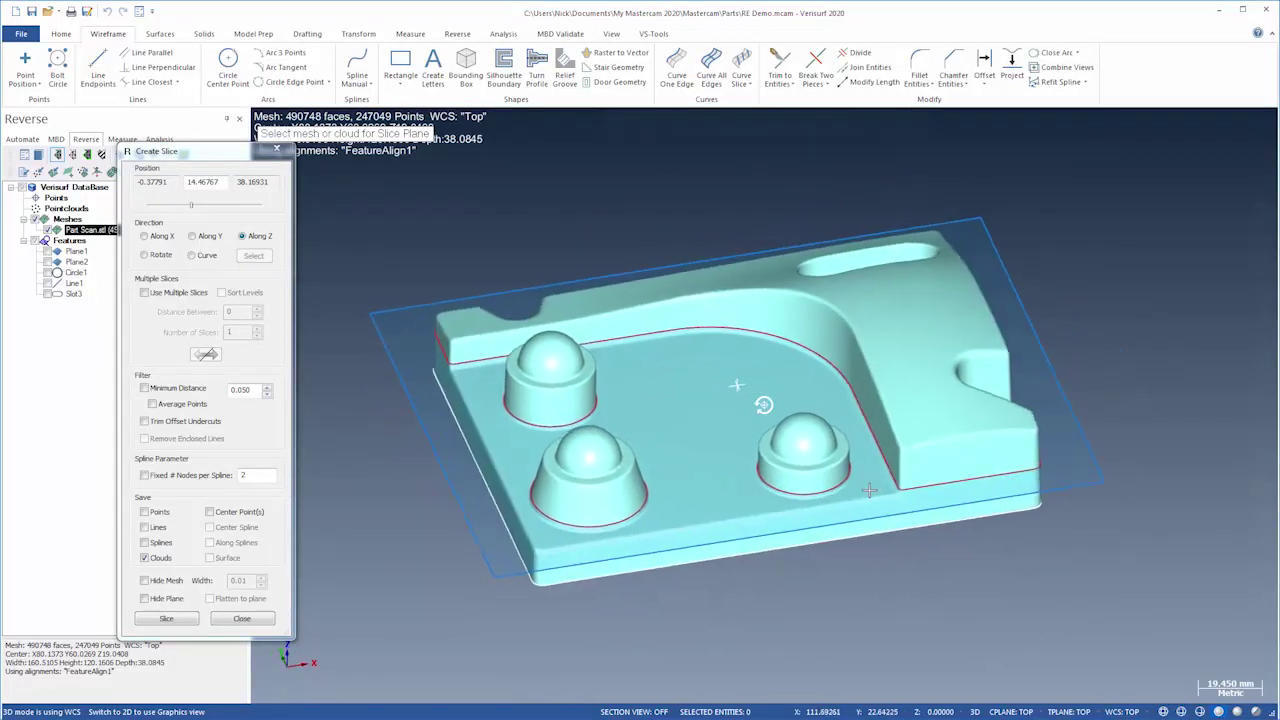
left_click(181, 619)
left_click(242, 619)
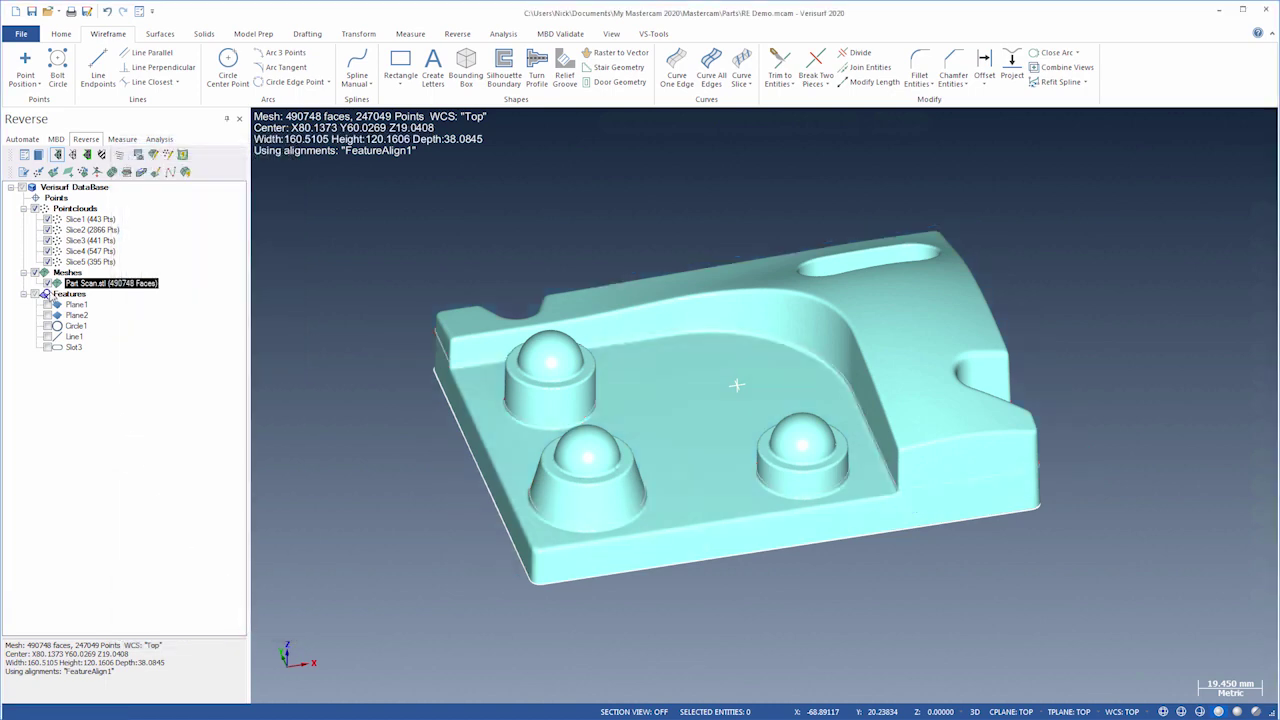
Hide the part scan mesh and inspect Plane1's height in isometric view
left_click(45, 283)
left_click(108, 320)
key("alt+7")
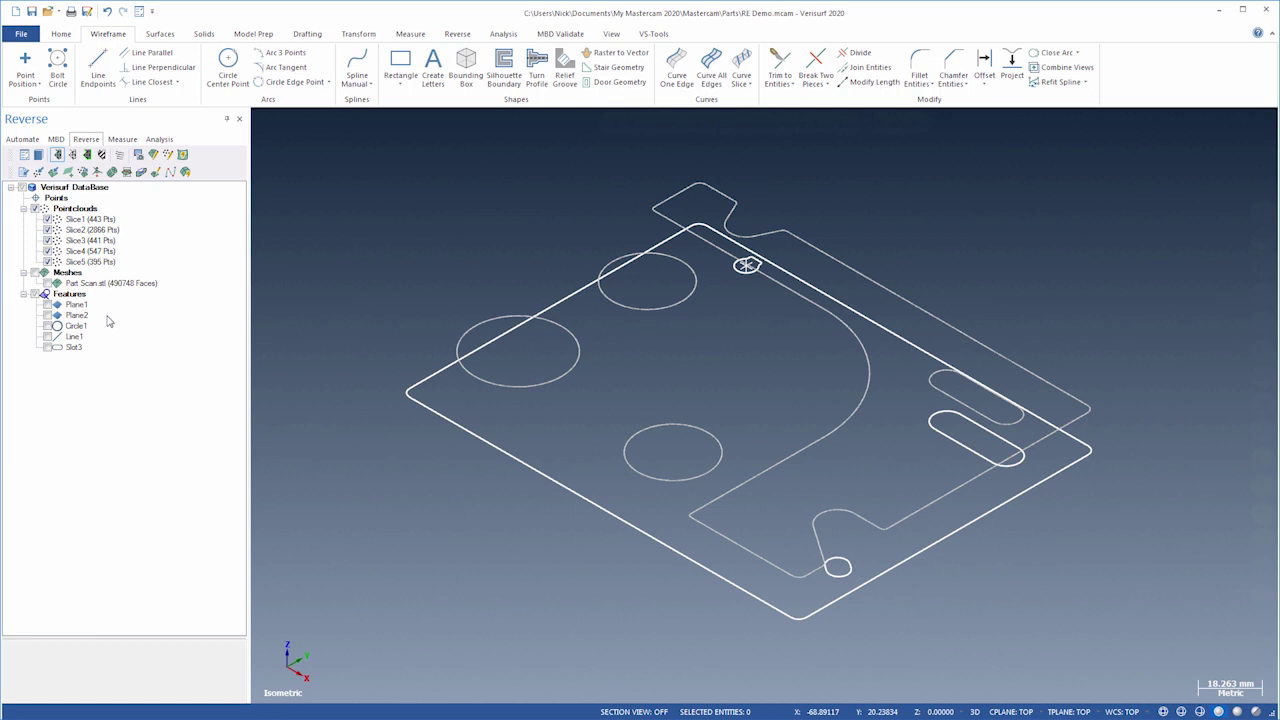
left_click(77, 304)
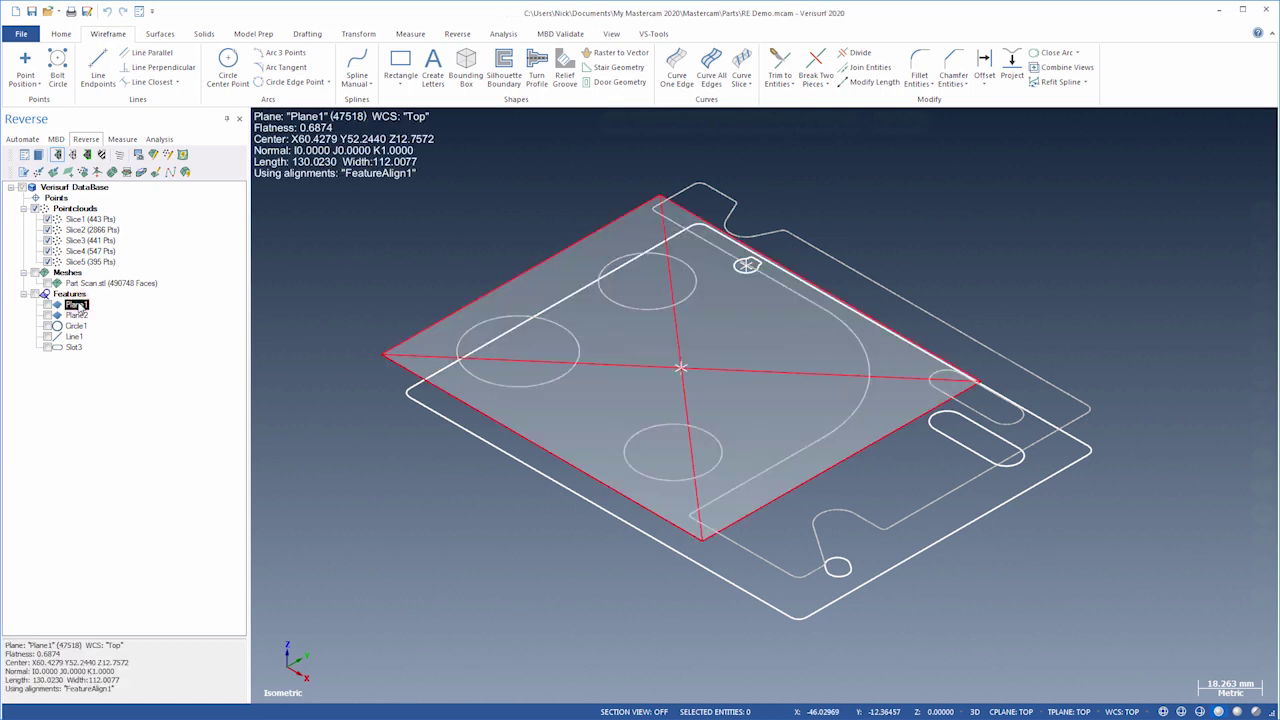
left_click(143, 318)
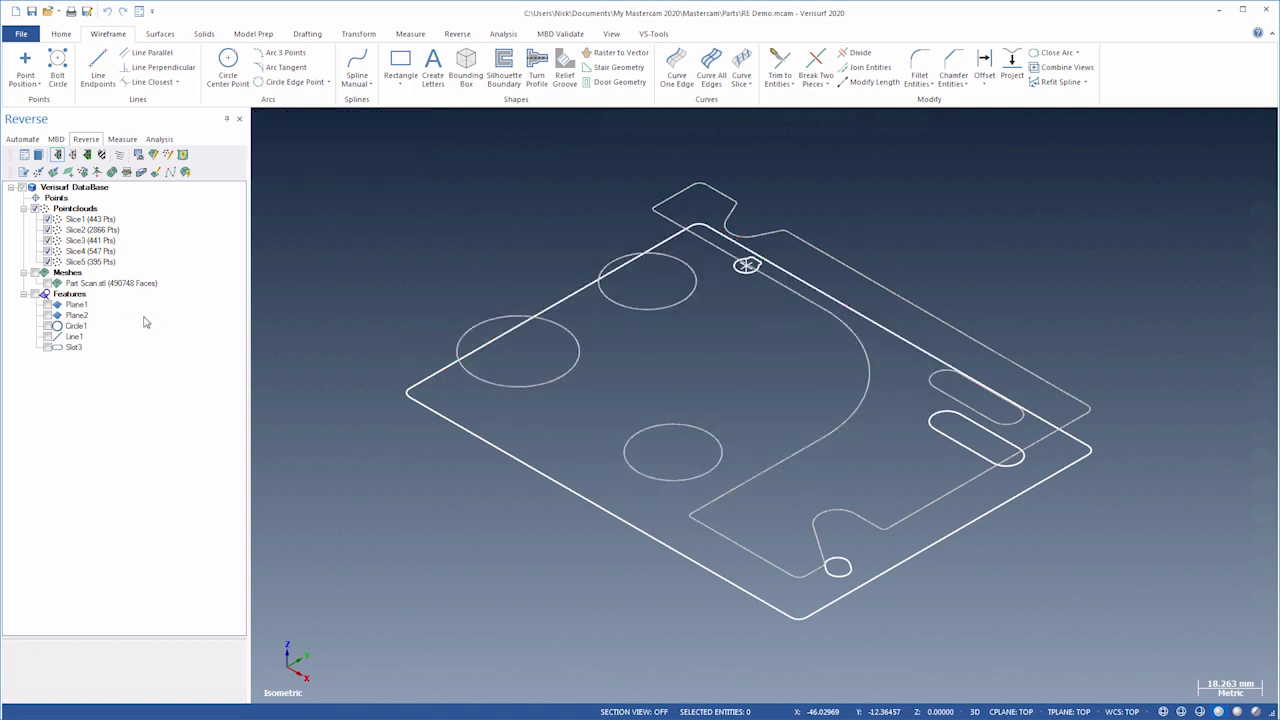
Set 2D construction depth to Z 12.75 and view the part from the top
right_click(343, 229)
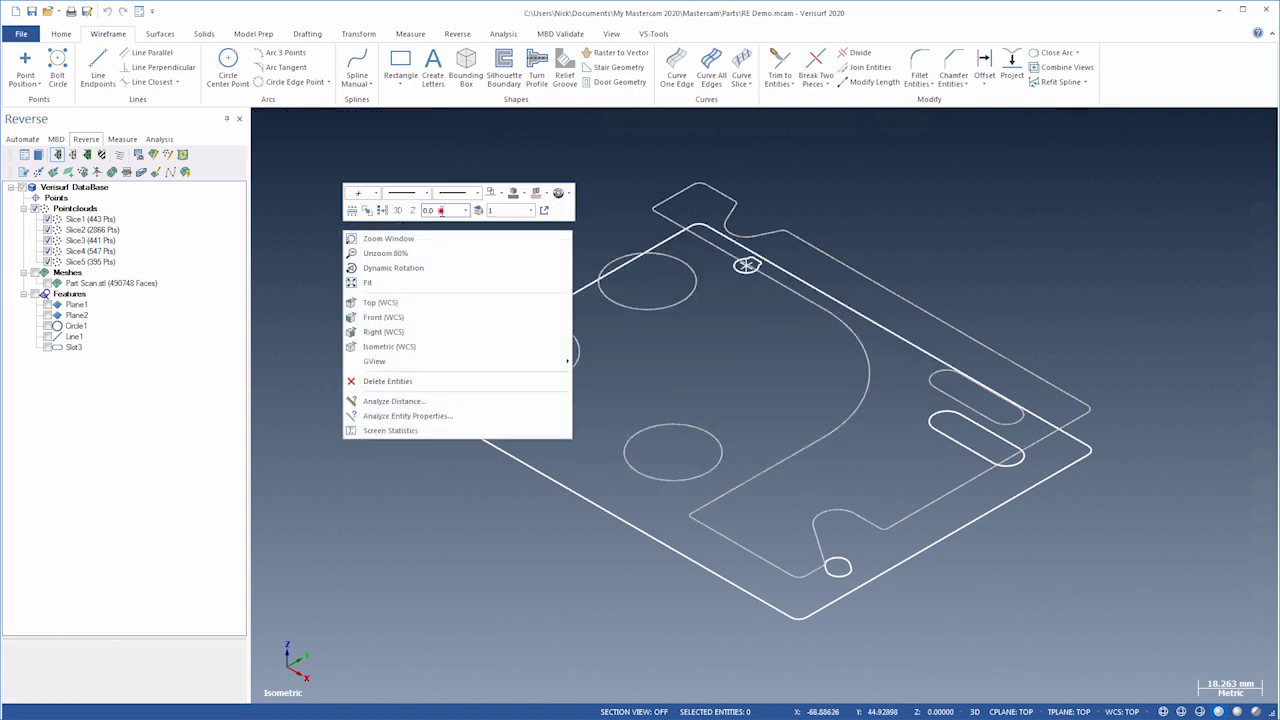
left_click(441, 210)
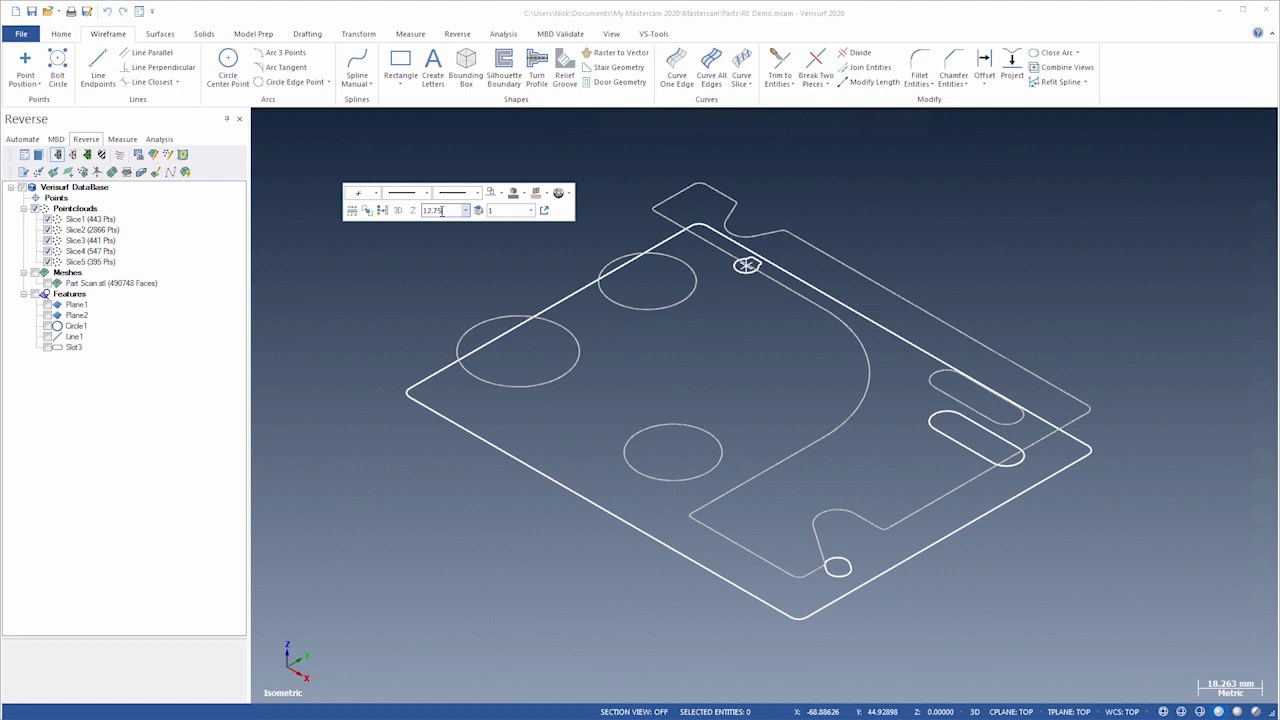
left_click(403, 210)
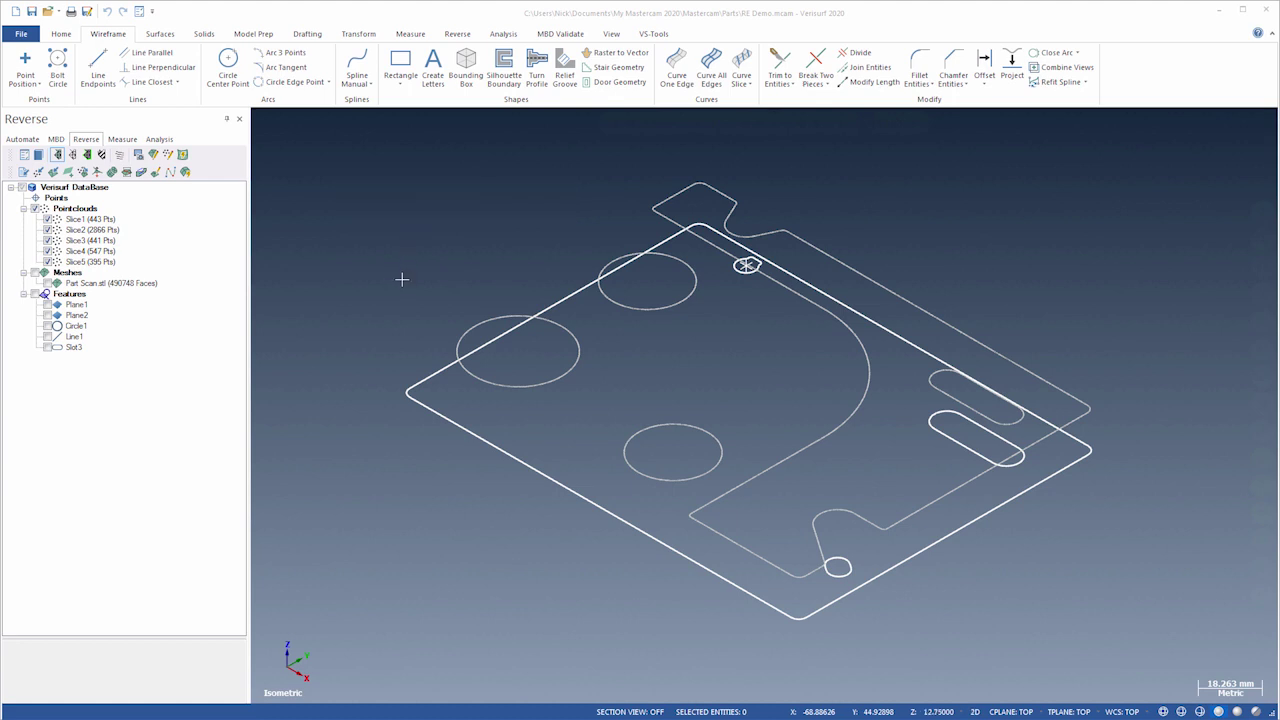
key("alt+1")
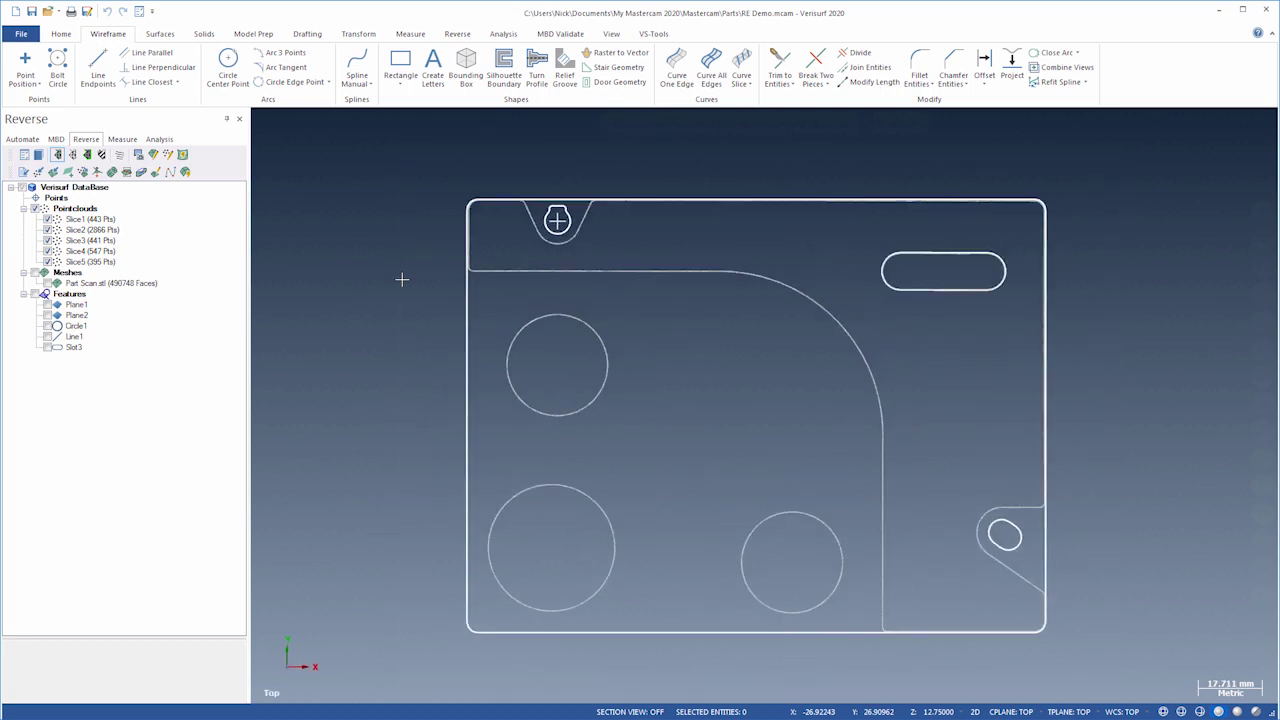
Draw a horizontal line from the arc's top end and a vertical line from its lower end
left_click(98, 65)
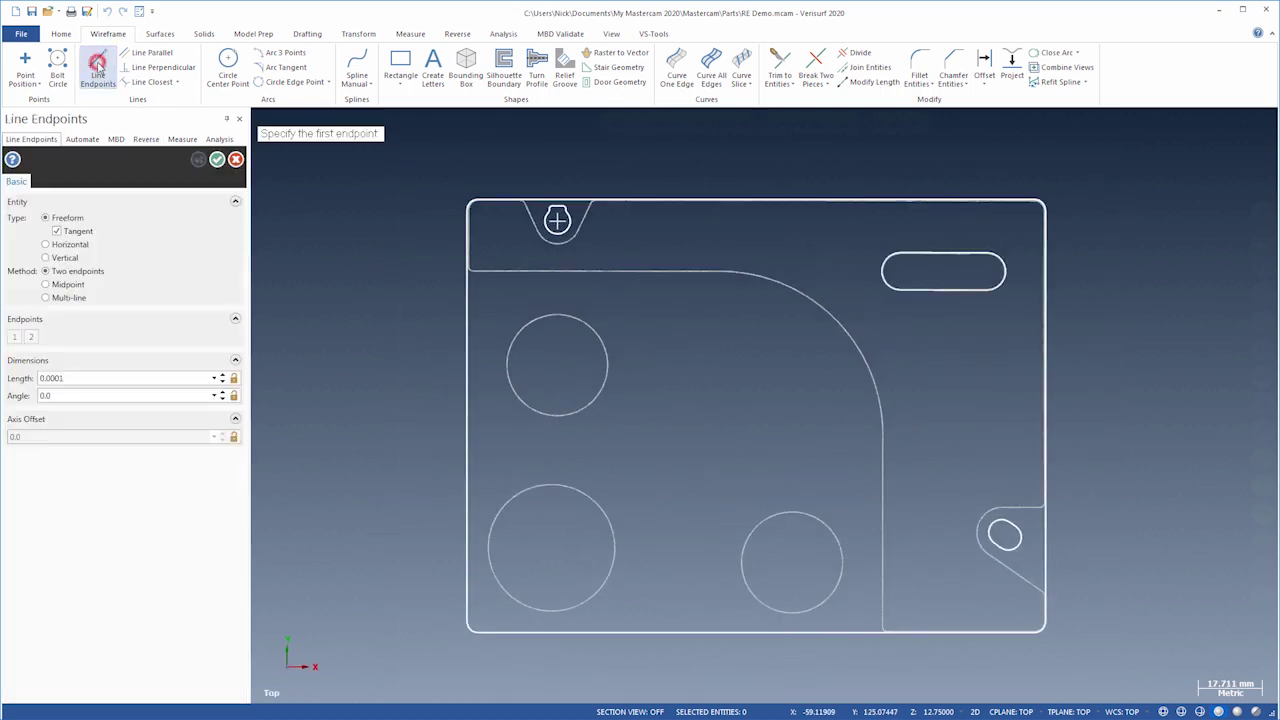
scroll(528, 265, "up", 4)
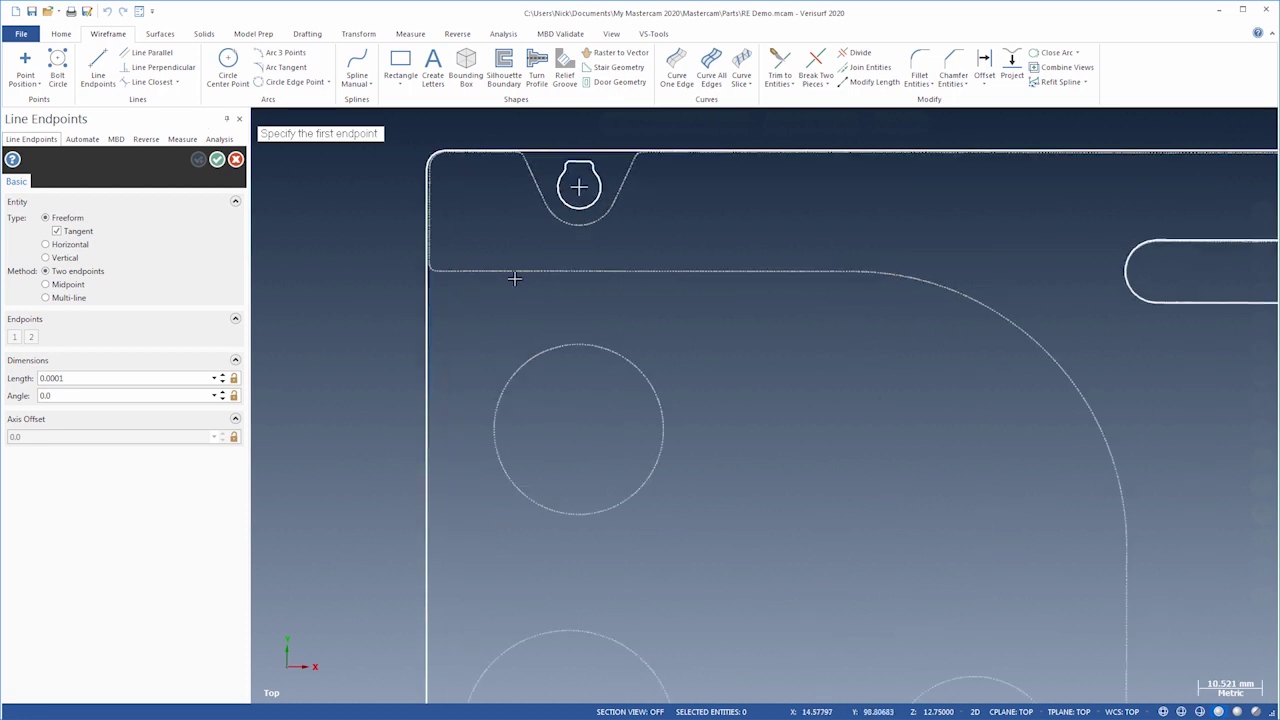
scroll(469, 290, "up", 1)
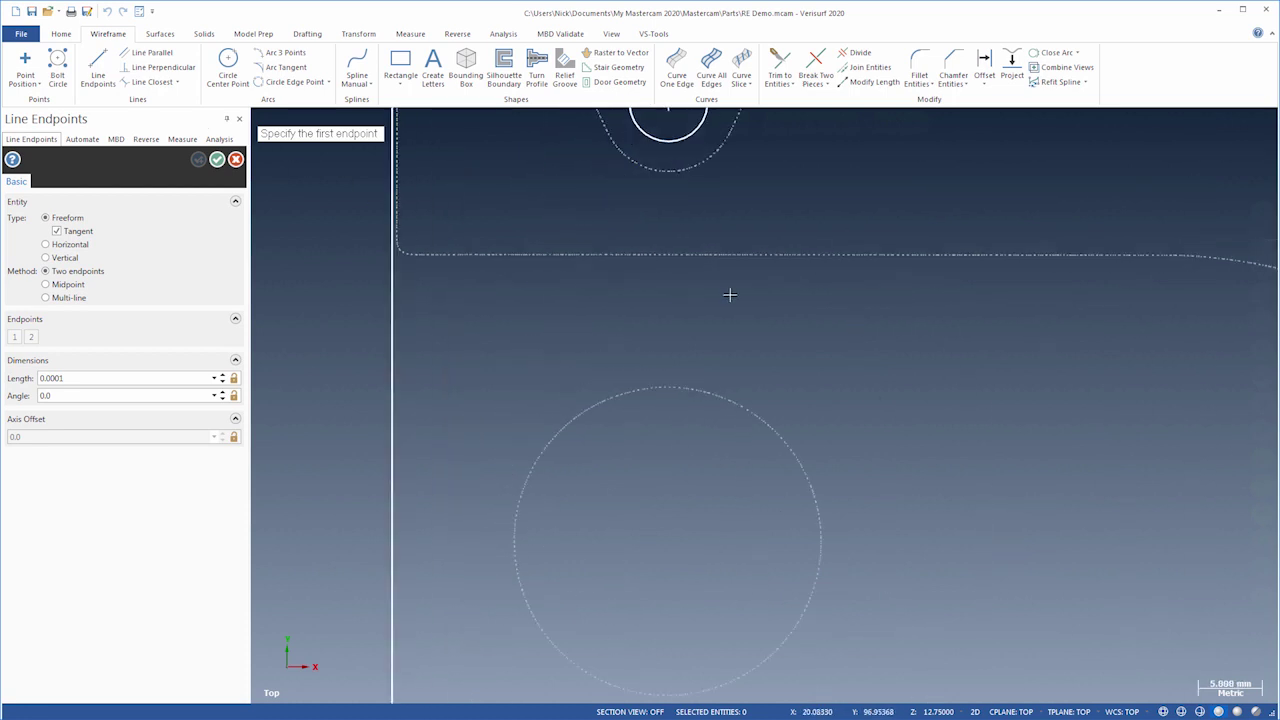
left_click(1023, 255)
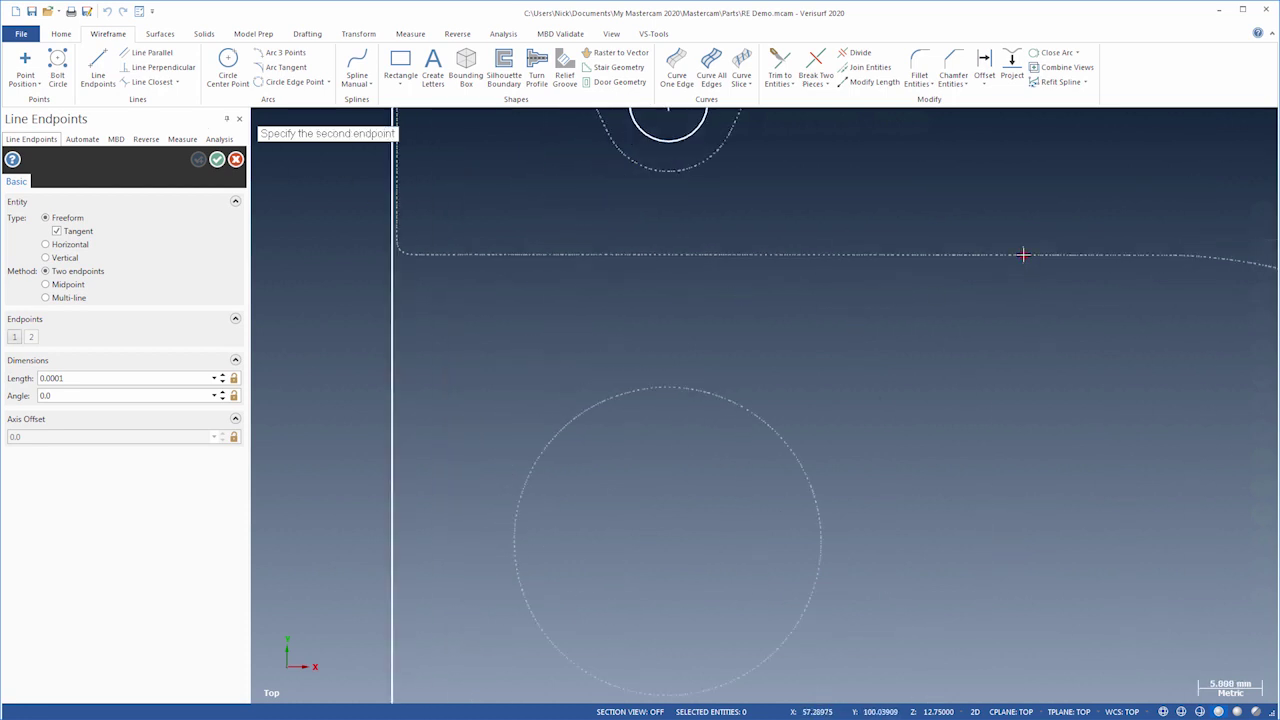
left_click(320, 257)
scroll(340, 209, "down", 6)
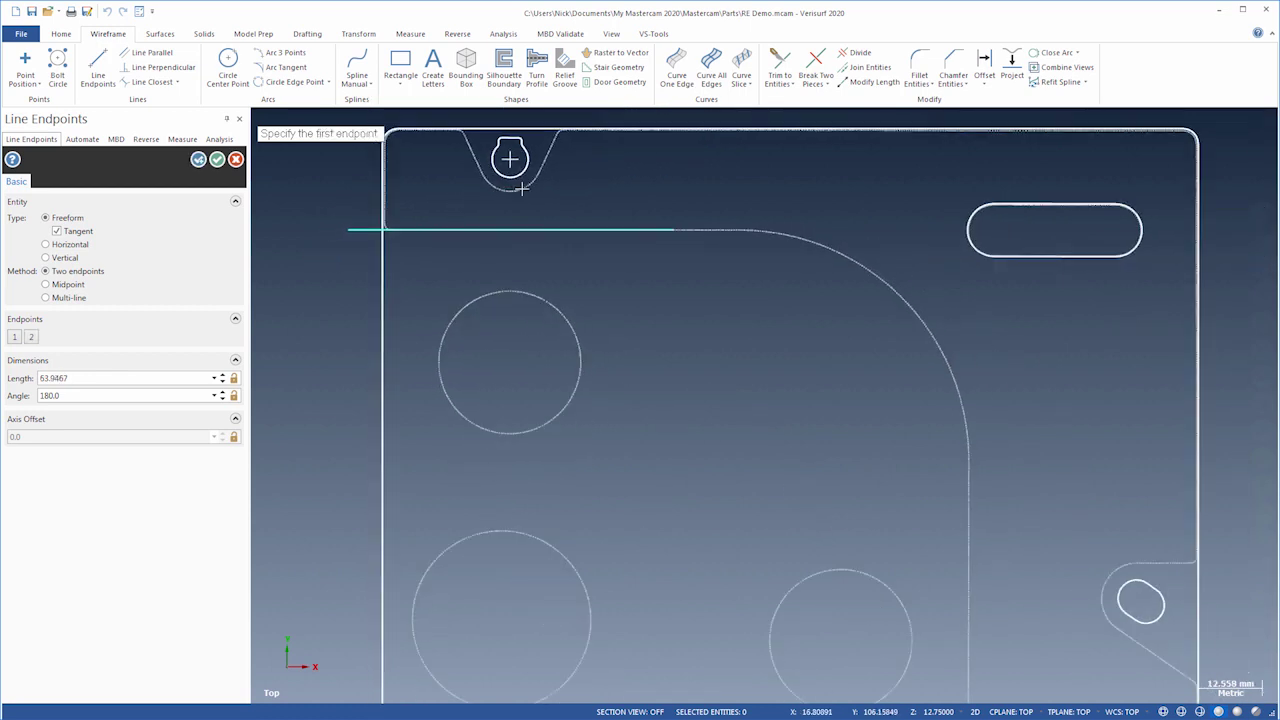
scroll(867, 546, "up", 3)
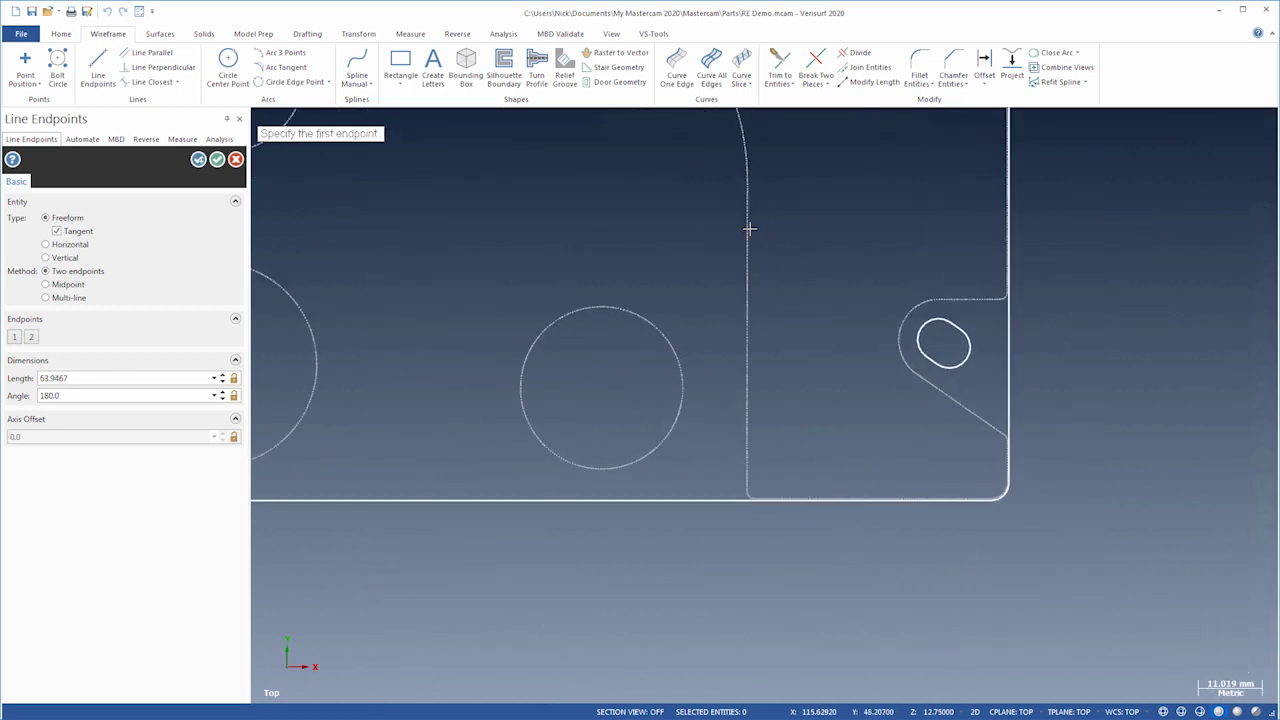
left_click(747, 237)
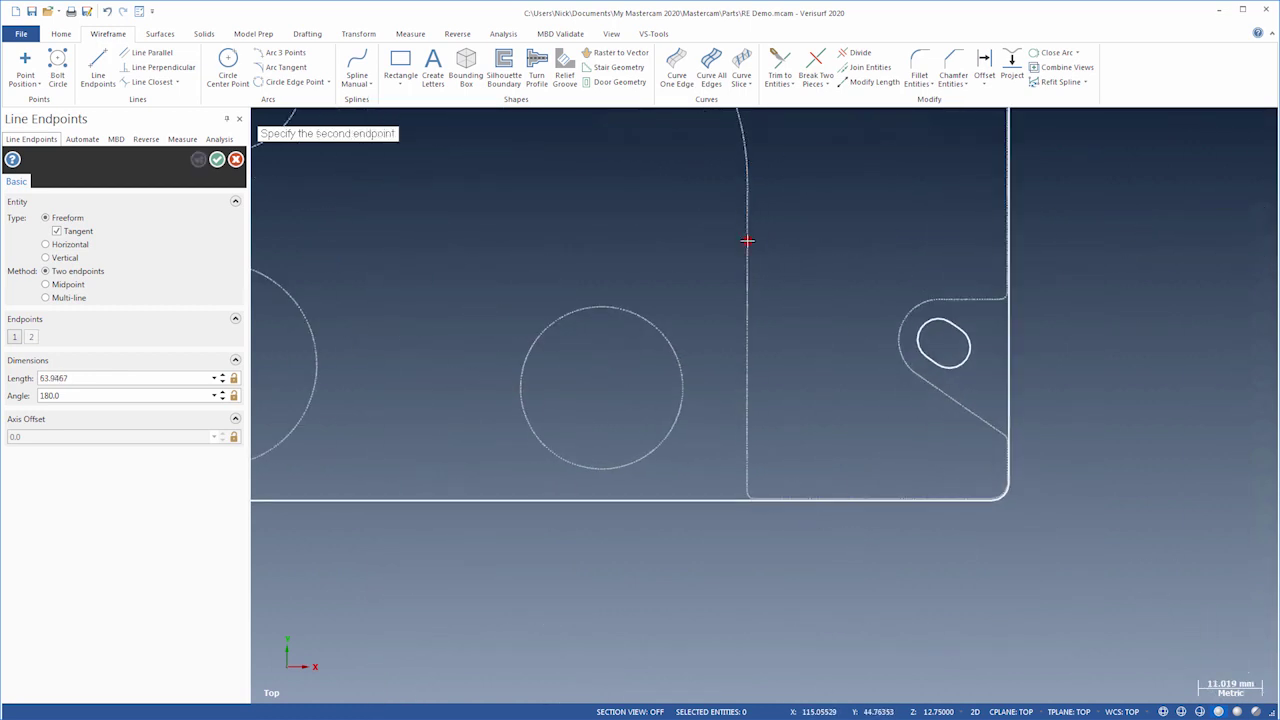
left_click(741, 581)
scroll(1010, 605, "down", 3)
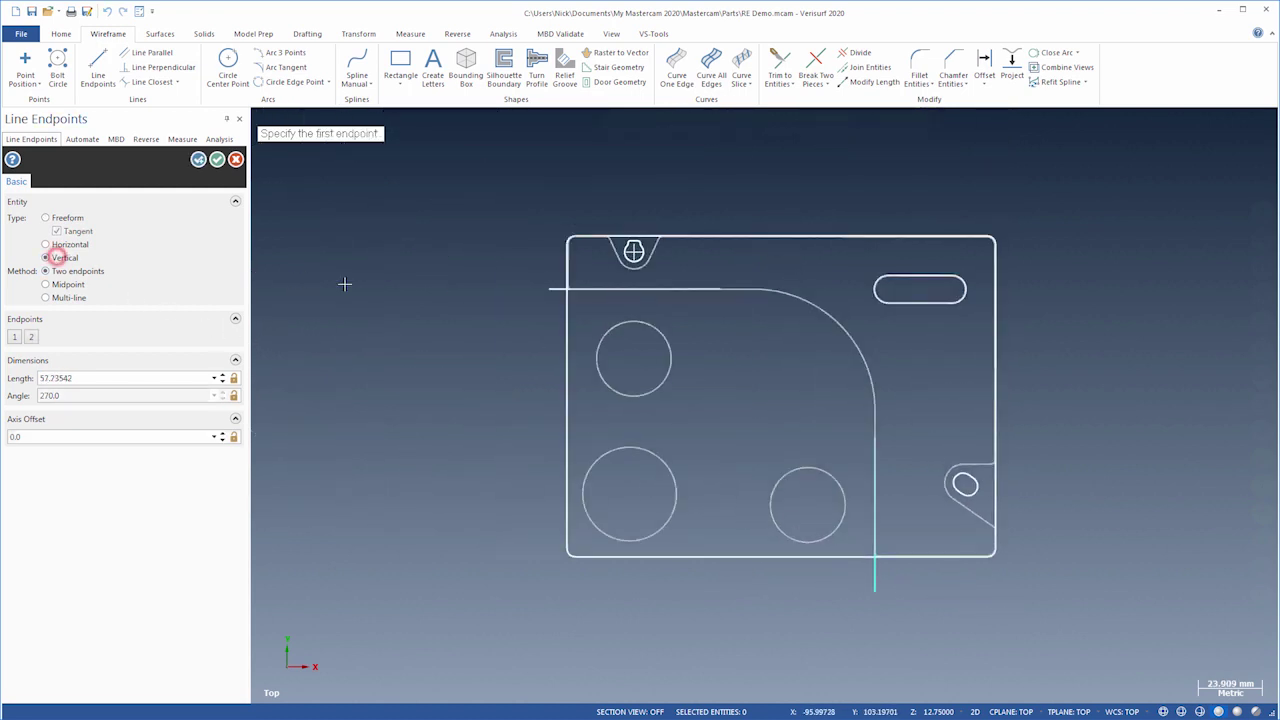
Add a left vertical line and a bottom line closing the profile below the part
left_click(549, 289)
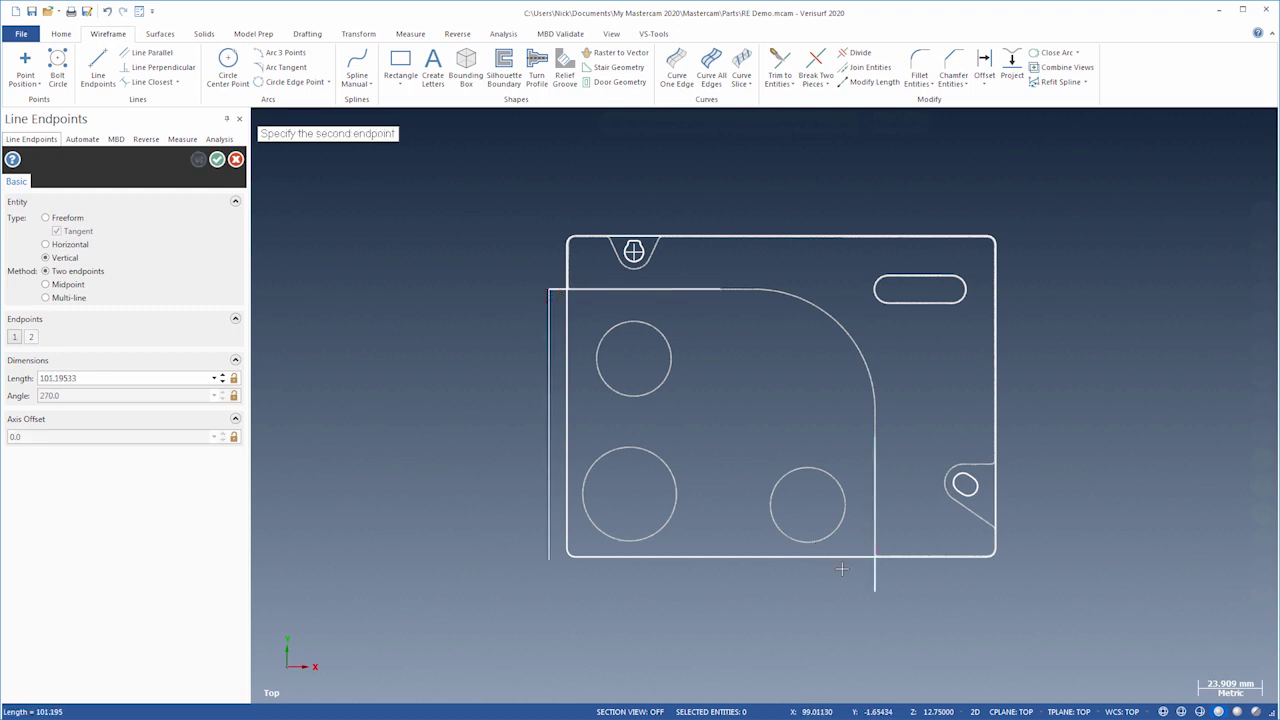
left_click(875, 591)
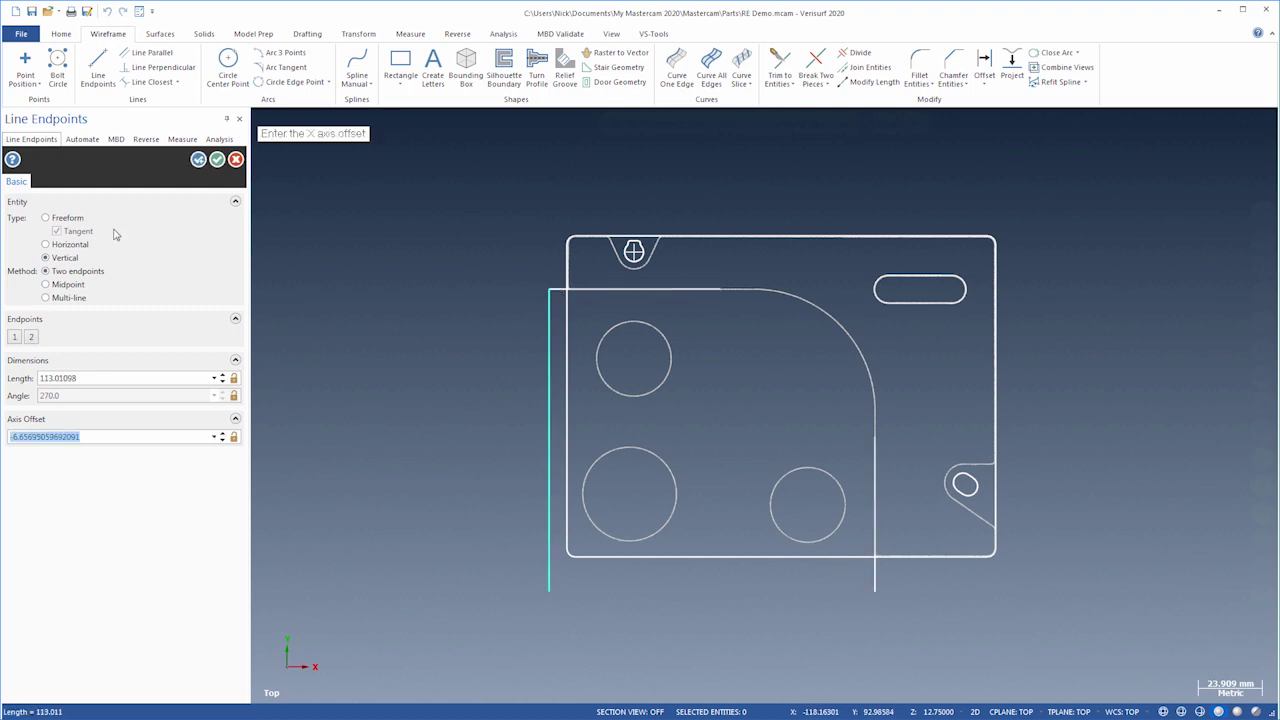
left_click(45, 217)
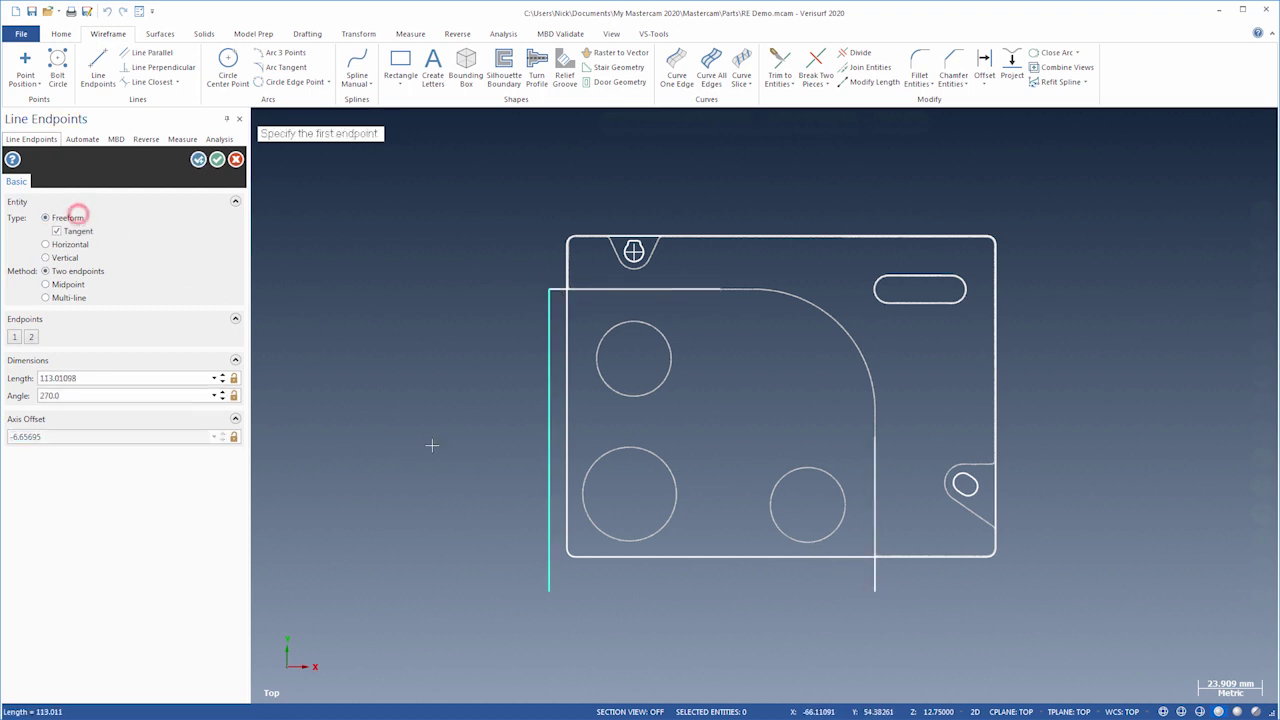
left_click(549, 591)
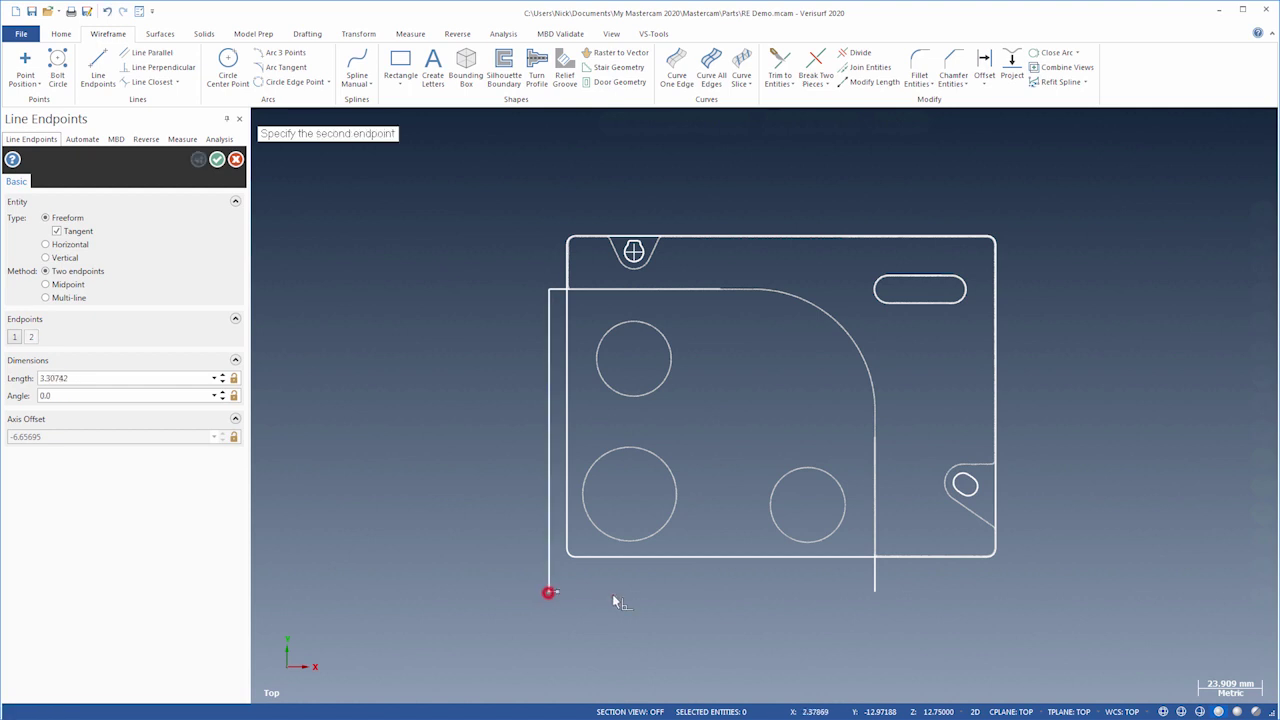
left_click(875, 591)
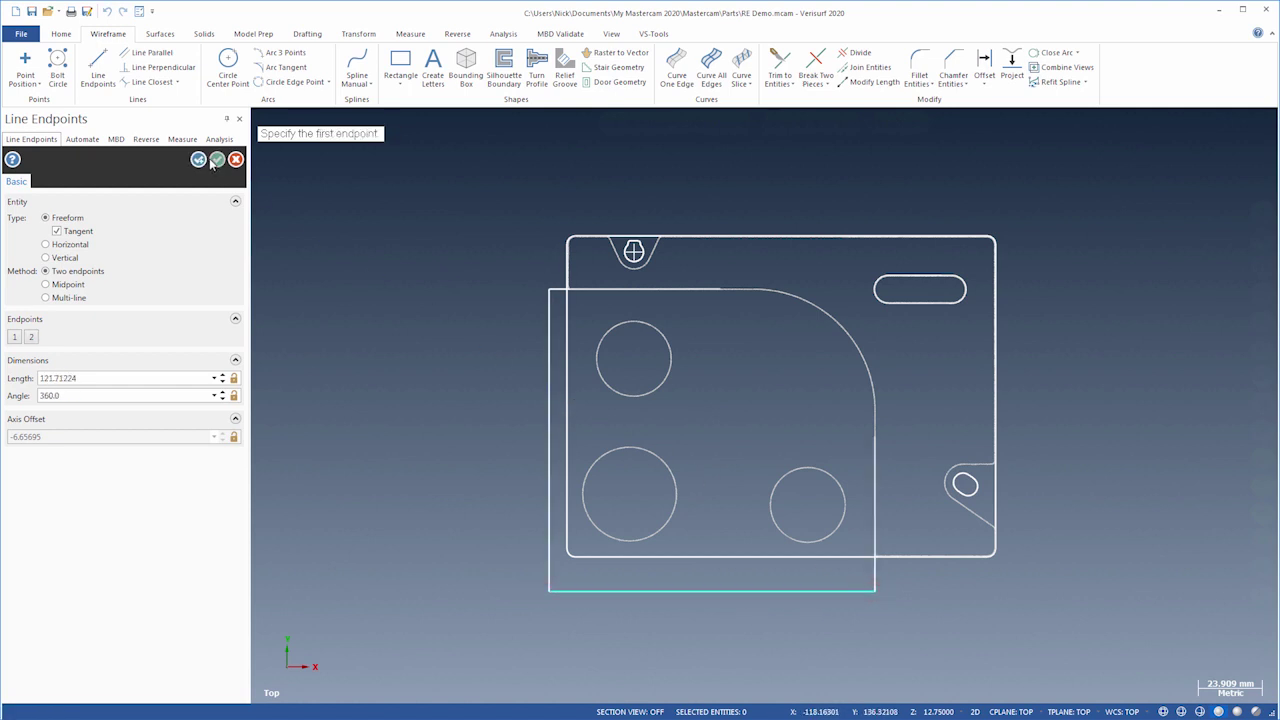
left_click(216, 160)
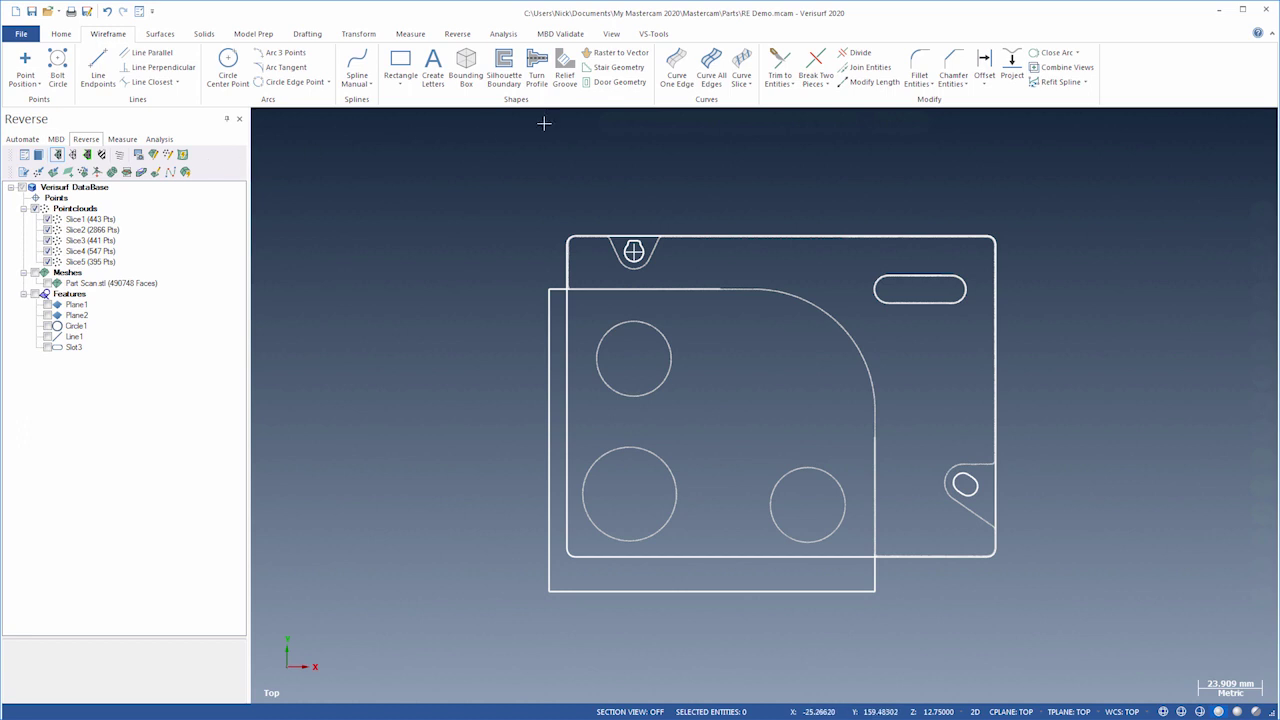
Fillet the top horizontal and right vertical lines with a 45.0 radius matching the scanned arc
left_click(917, 62)
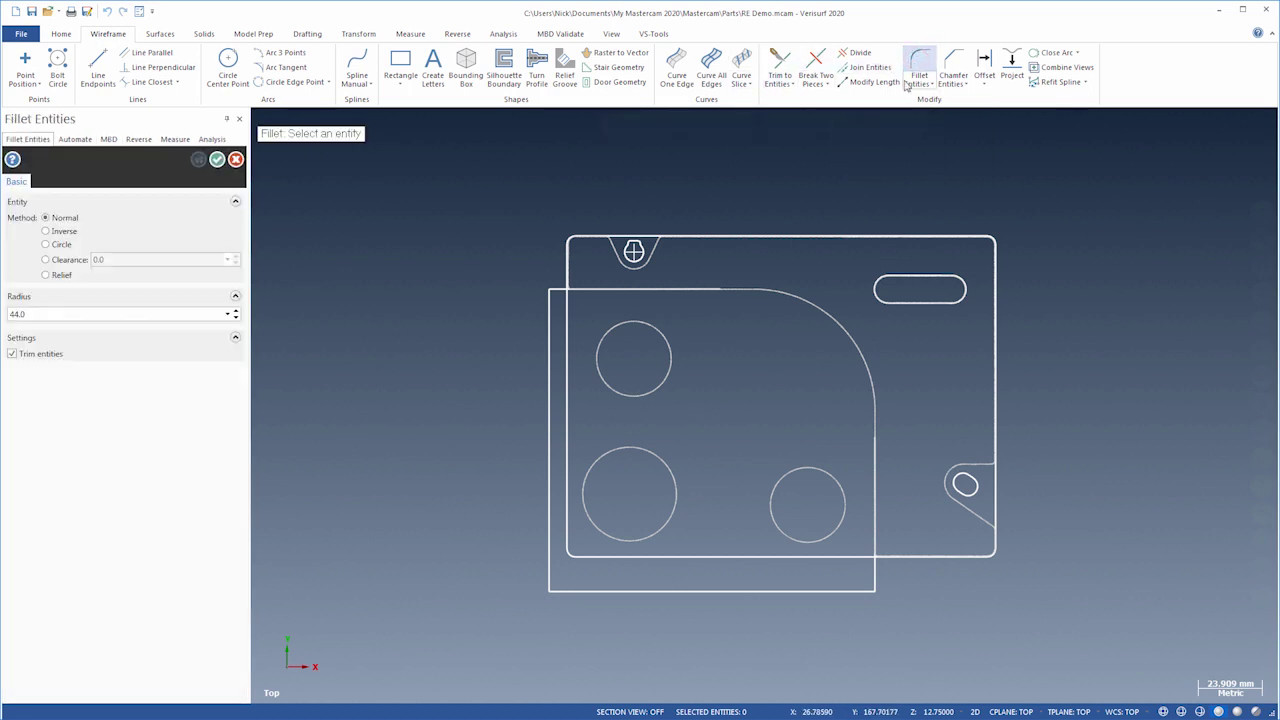
left_click(704, 290)
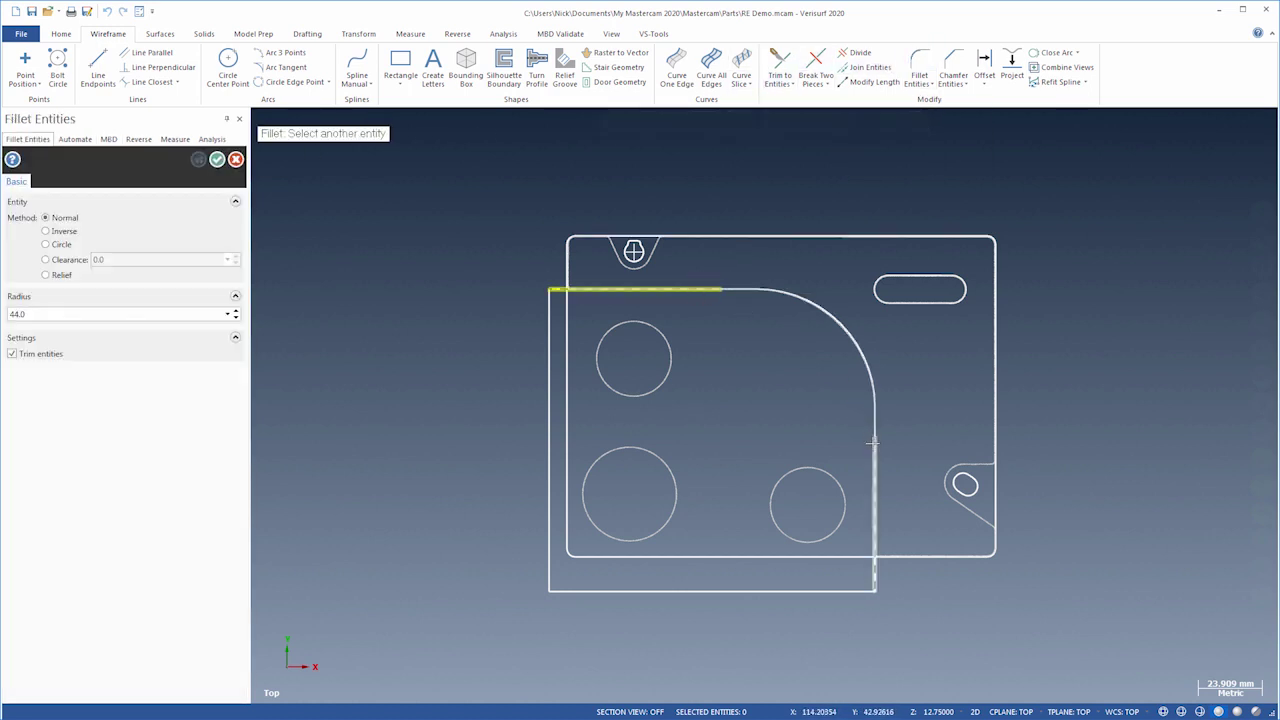
left_click(874, 443)
scroll(846, 335, "up", 1)
scroll(846, 335, "up", 3)
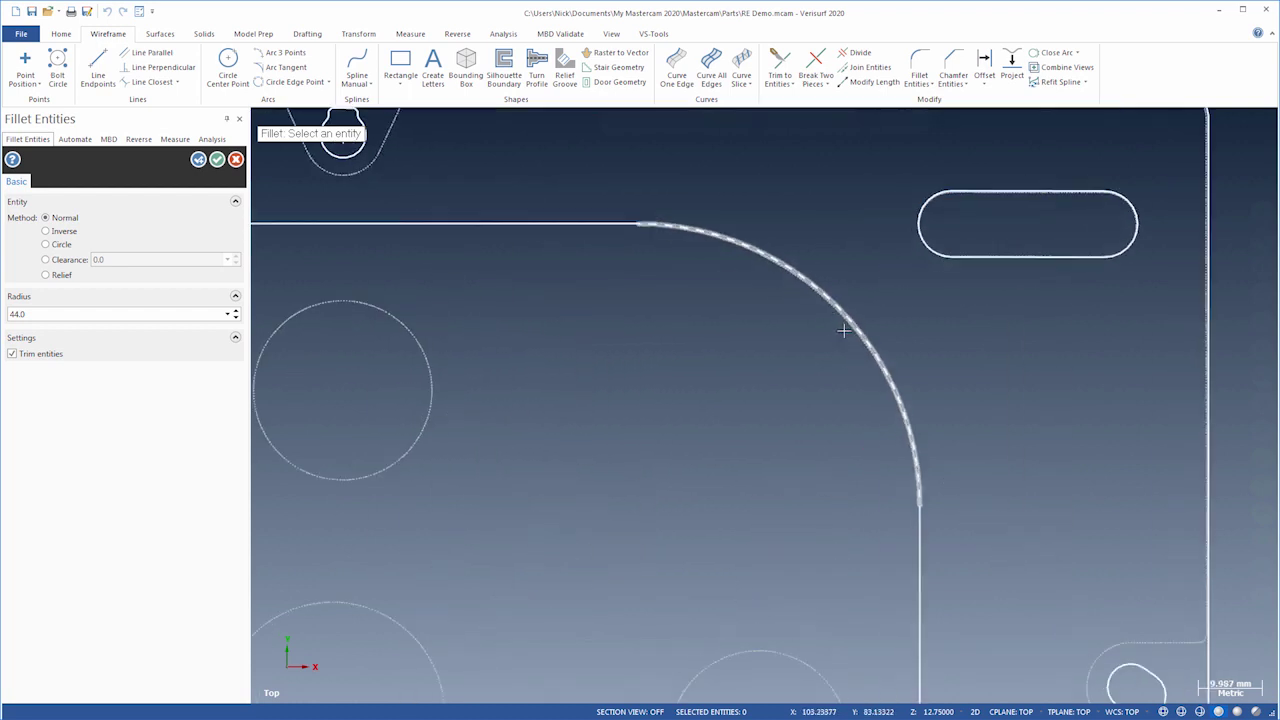
double_click(31, 313)
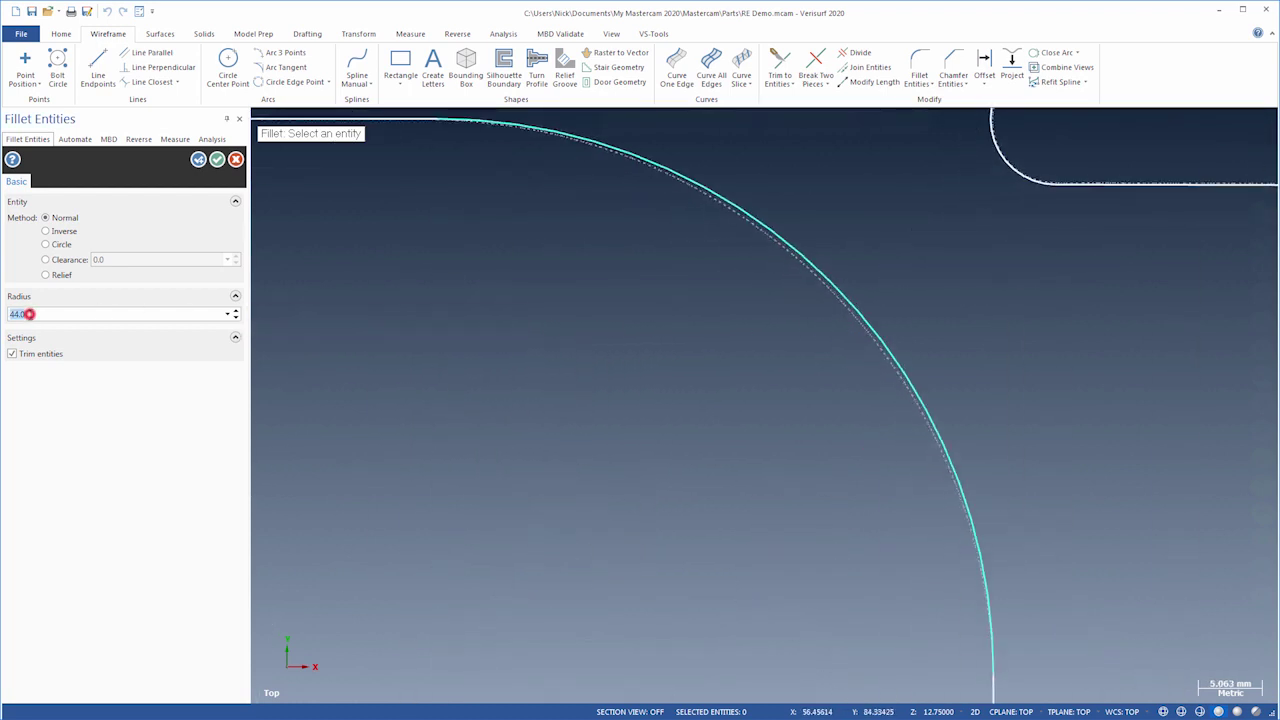
type("44.8")
key("BackSpace")
key("BackSpace")
key("BackSpace")
type("5.0")
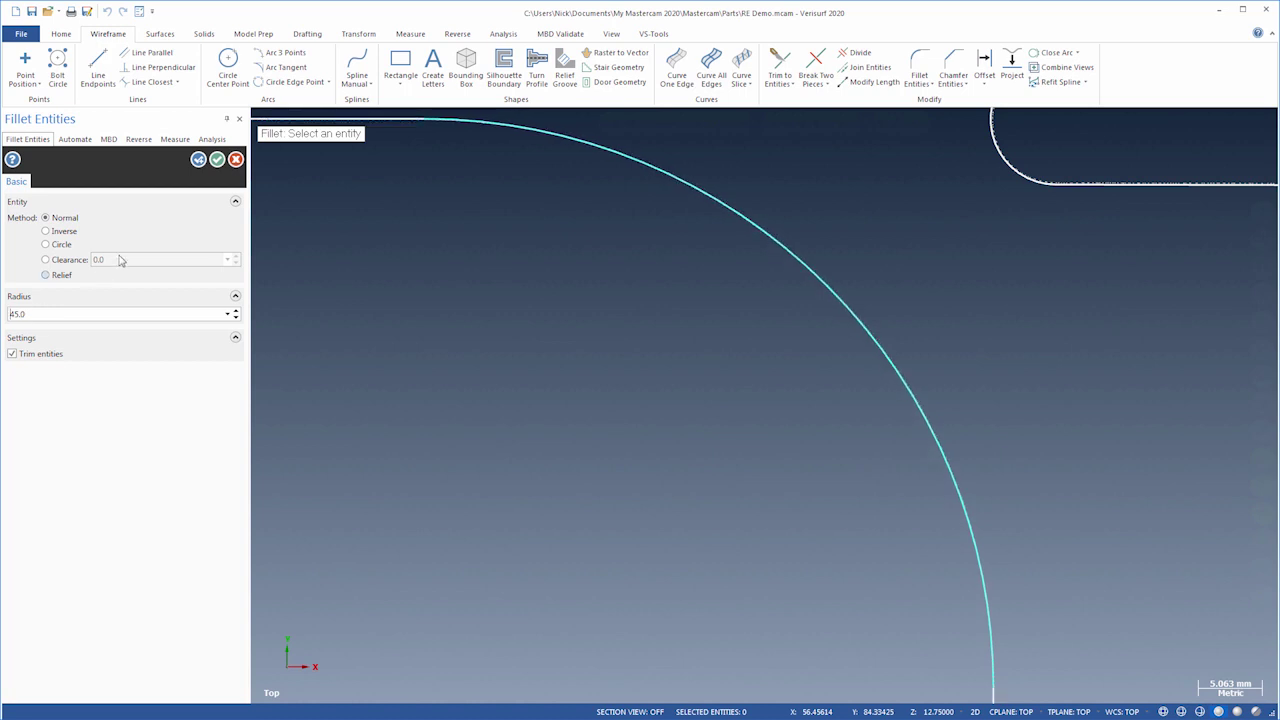
left_click(216, 160)
key("alt+F1")
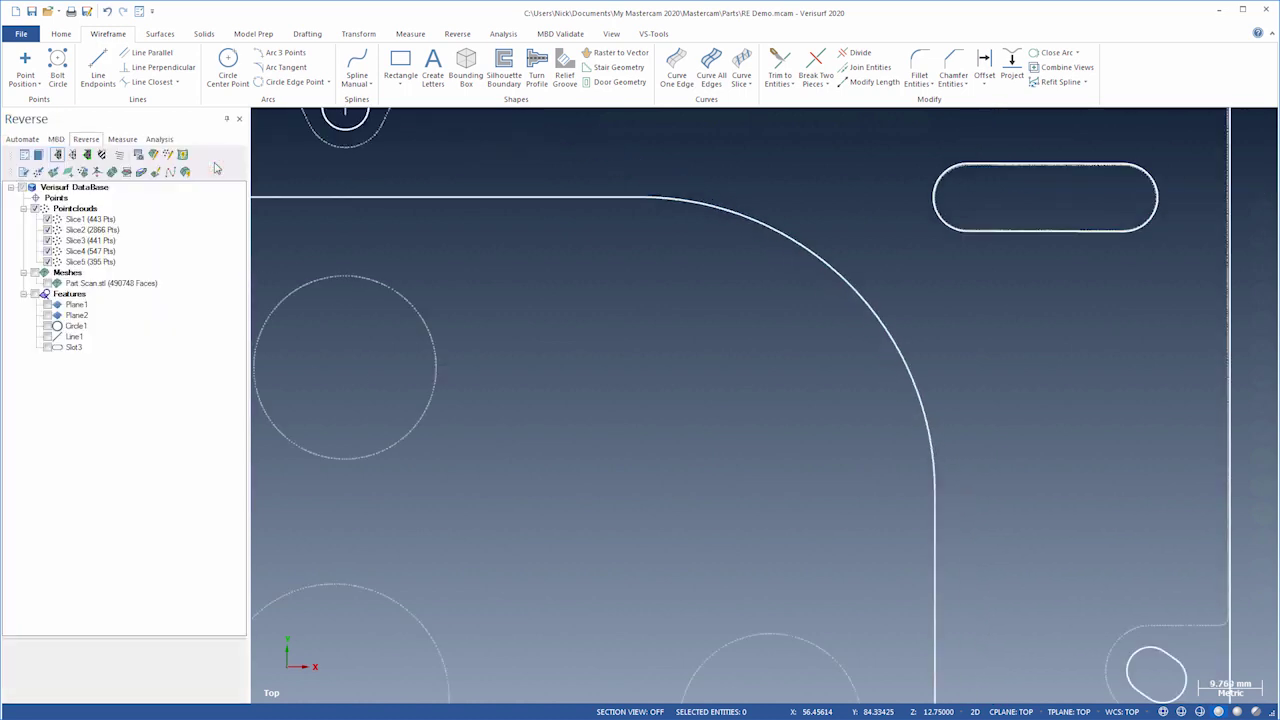
Zoom in on the notch and draw a 65° line along the curve's right flank
right_click(334, 160)
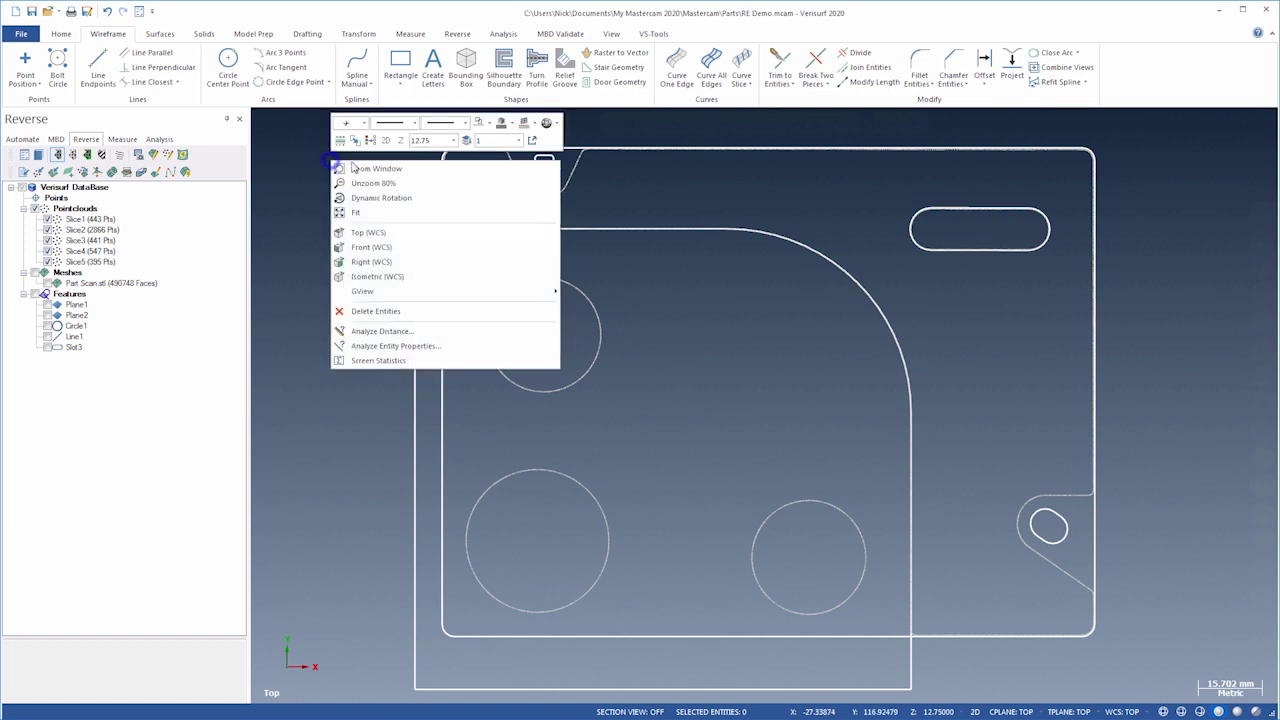
left_click(364, 165)
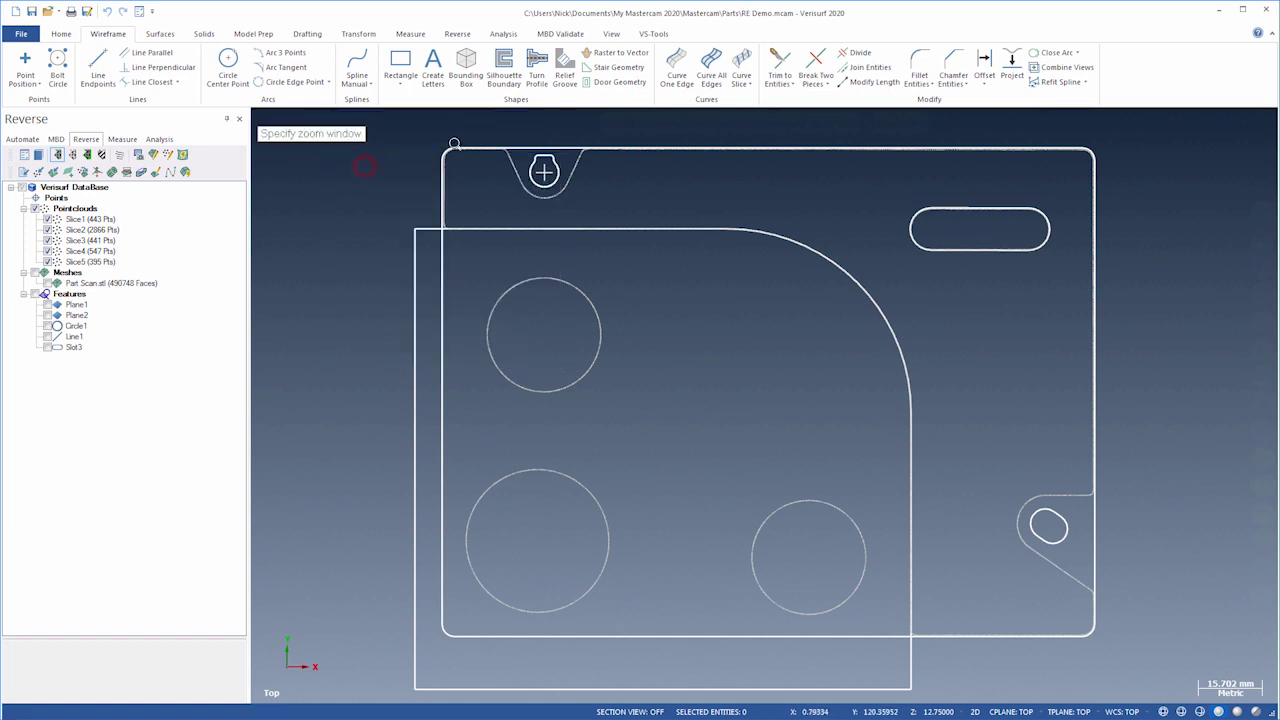
left_click(628, 218)
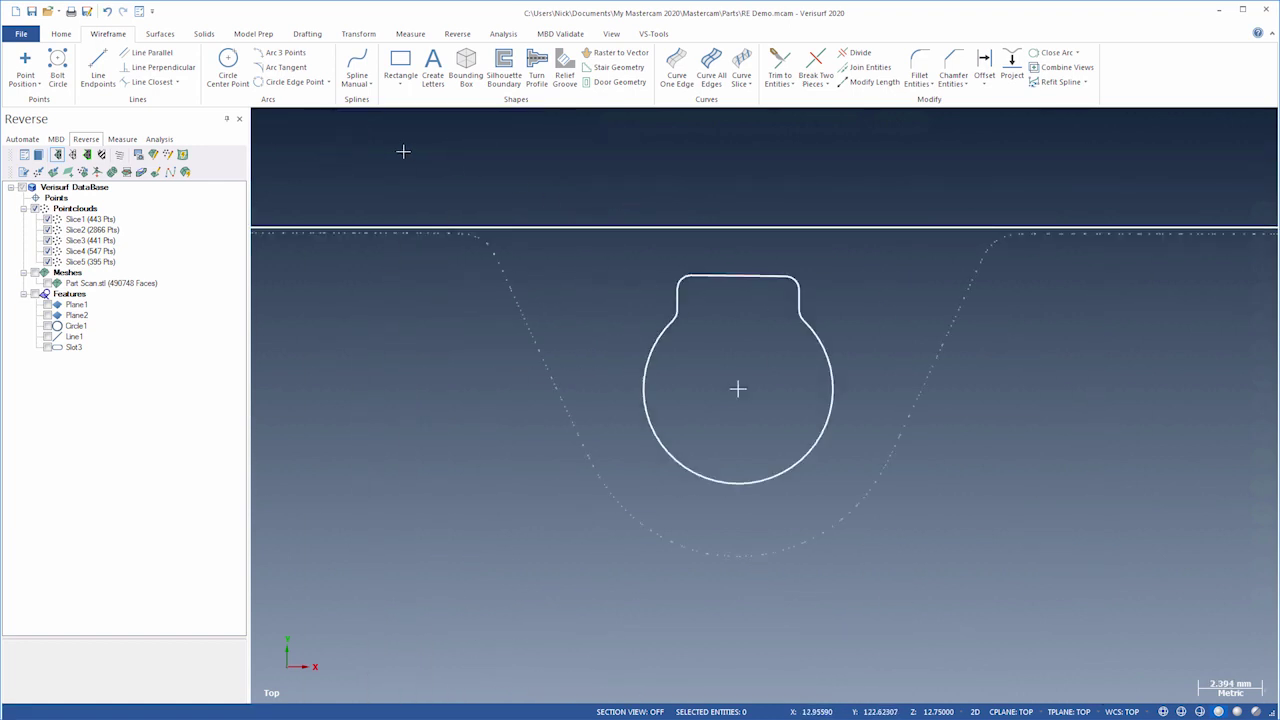
left_click(97, 65)
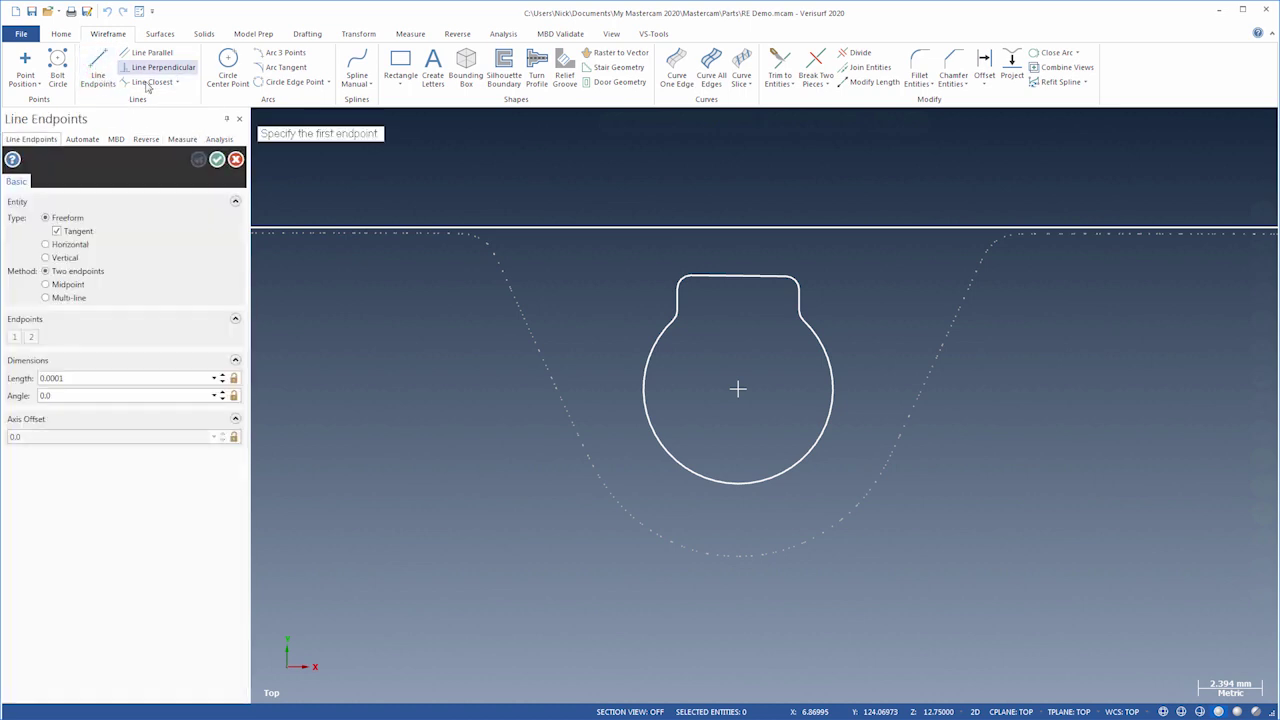
left_click(909, 416)
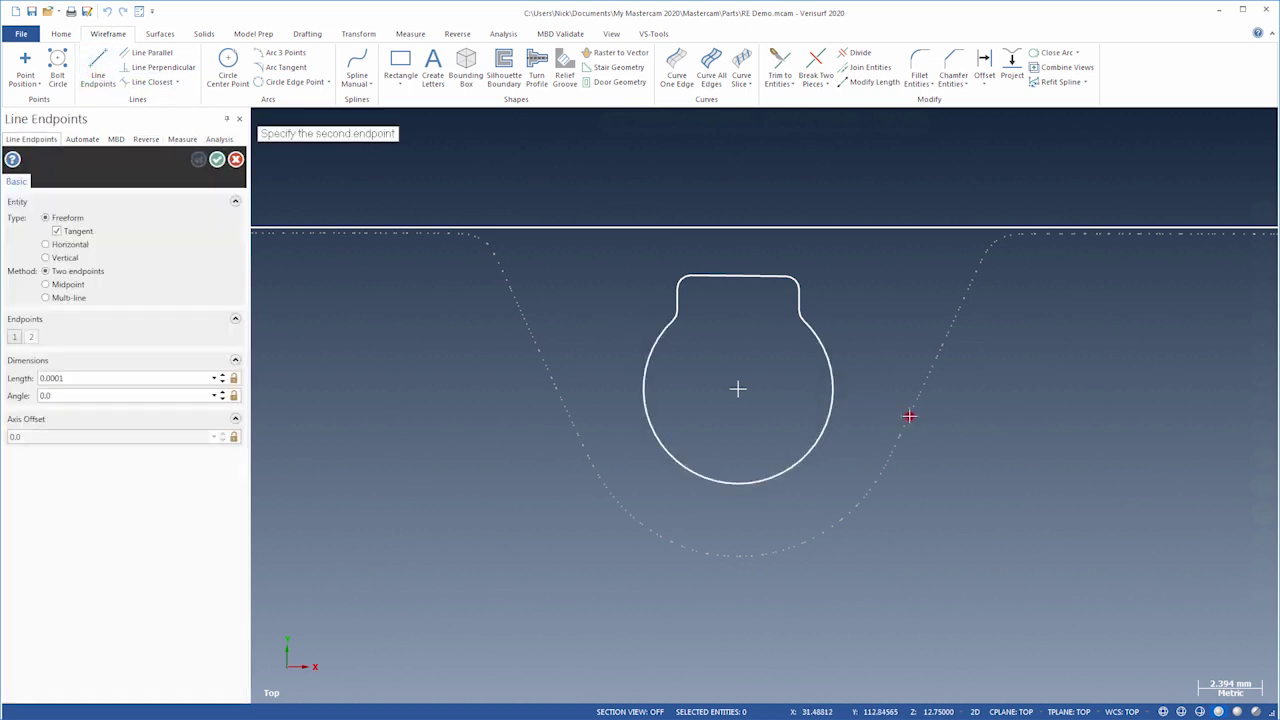
left_click(1008, 202)
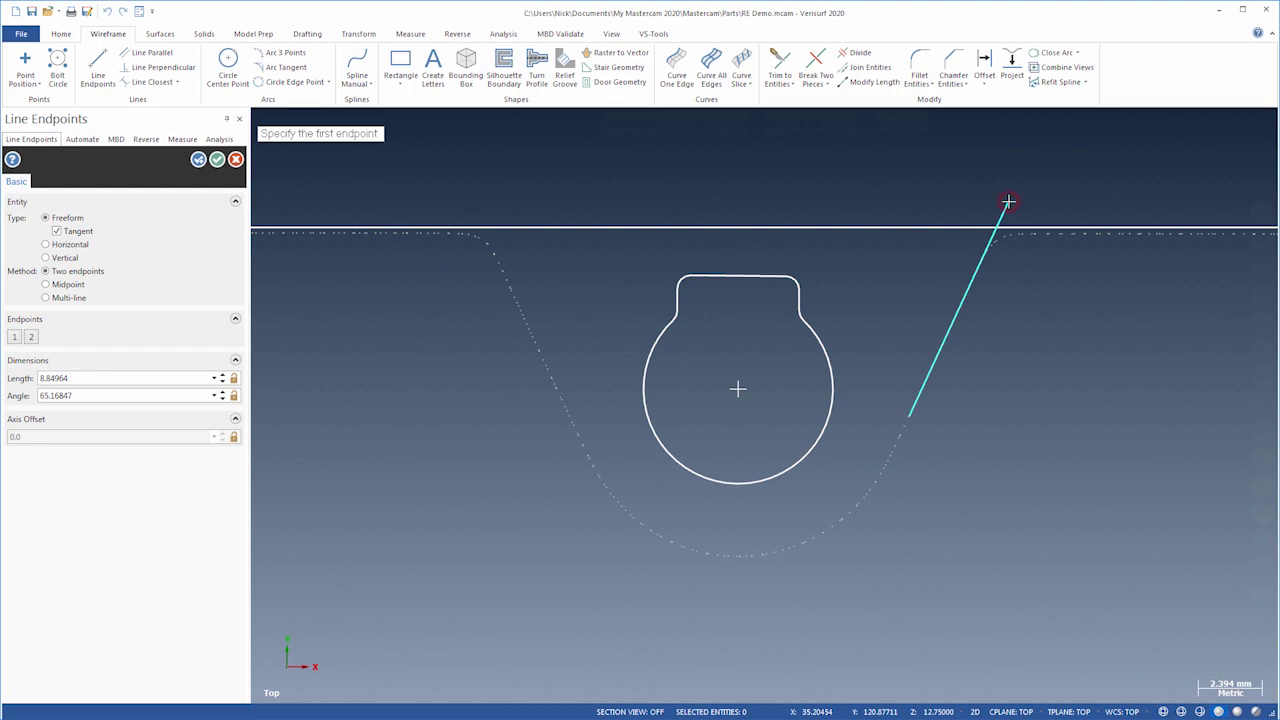
double_click(114, 395)
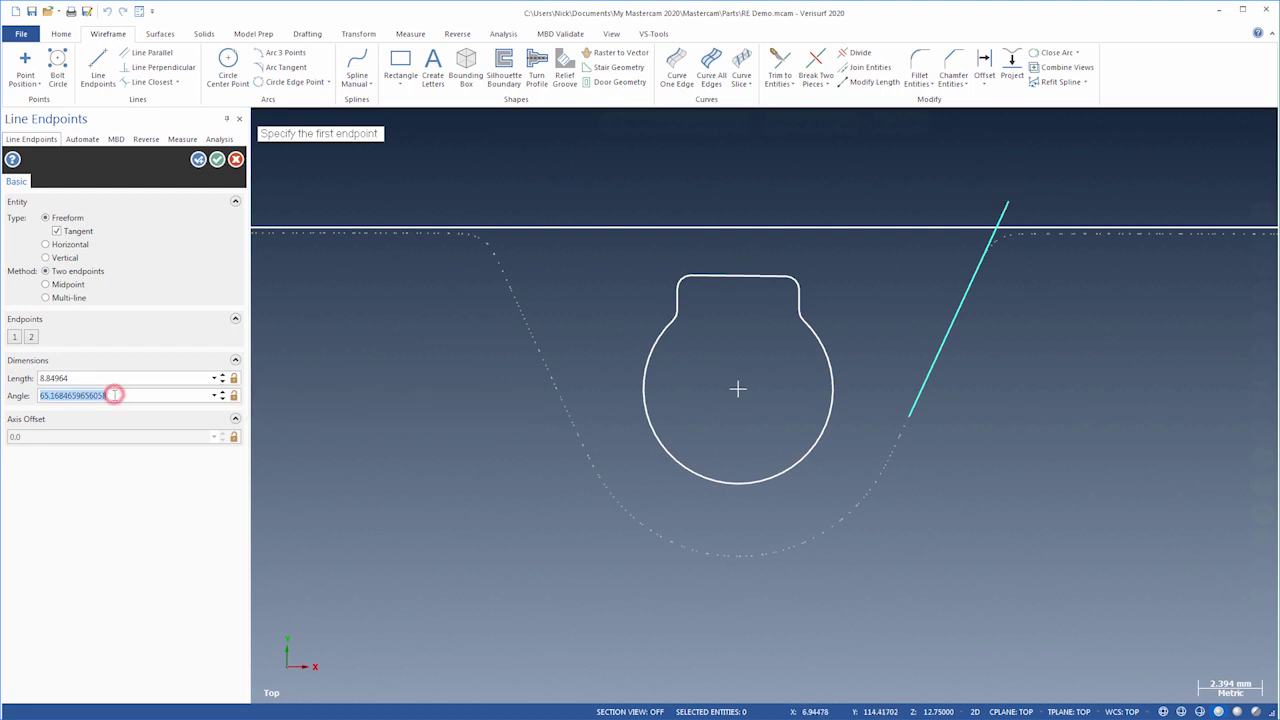
type("65")
key("Return")
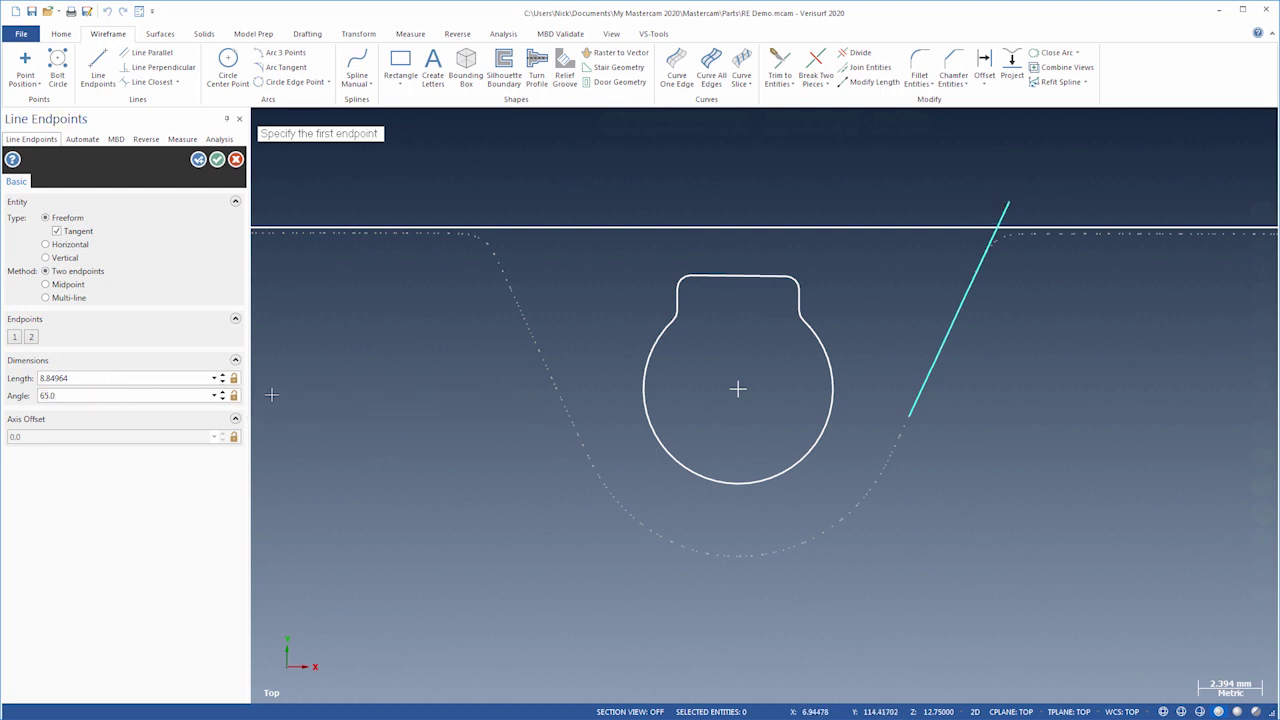
Add a vertical line rising from the circle centre, then select the slanted line
left_click(735, 391)
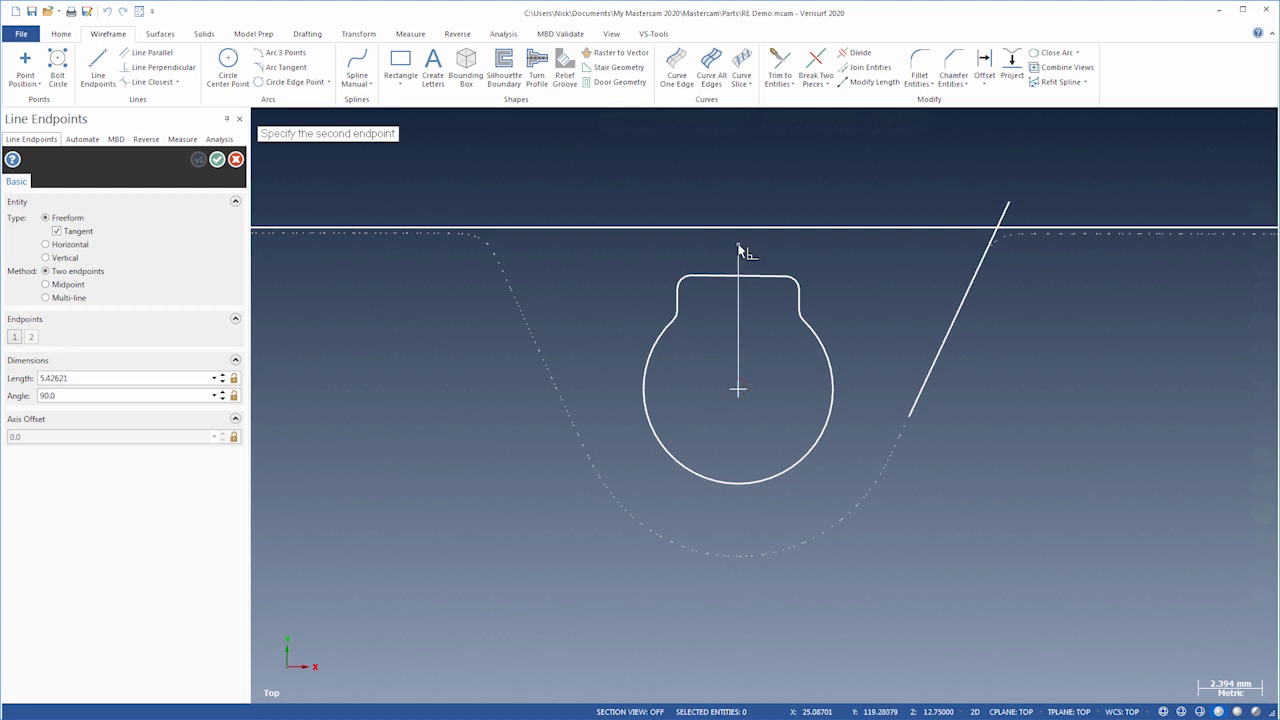
left_click(738, 244)
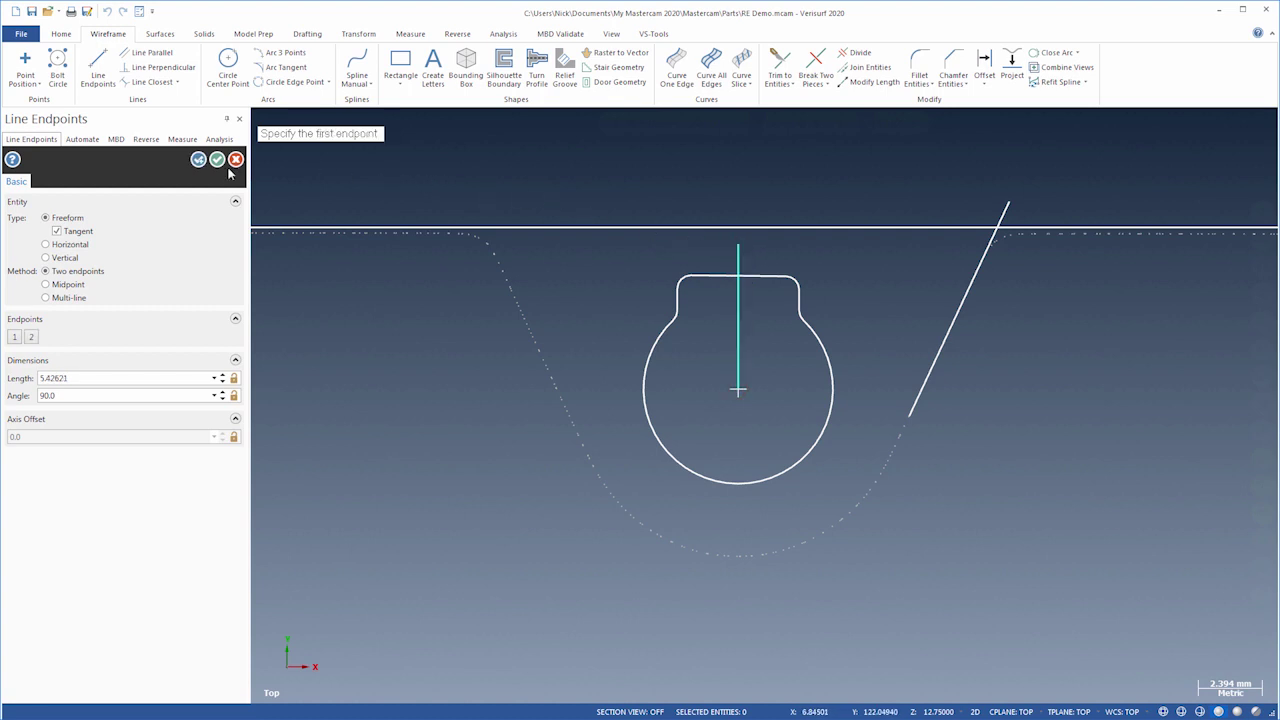
left_click(217, 161)
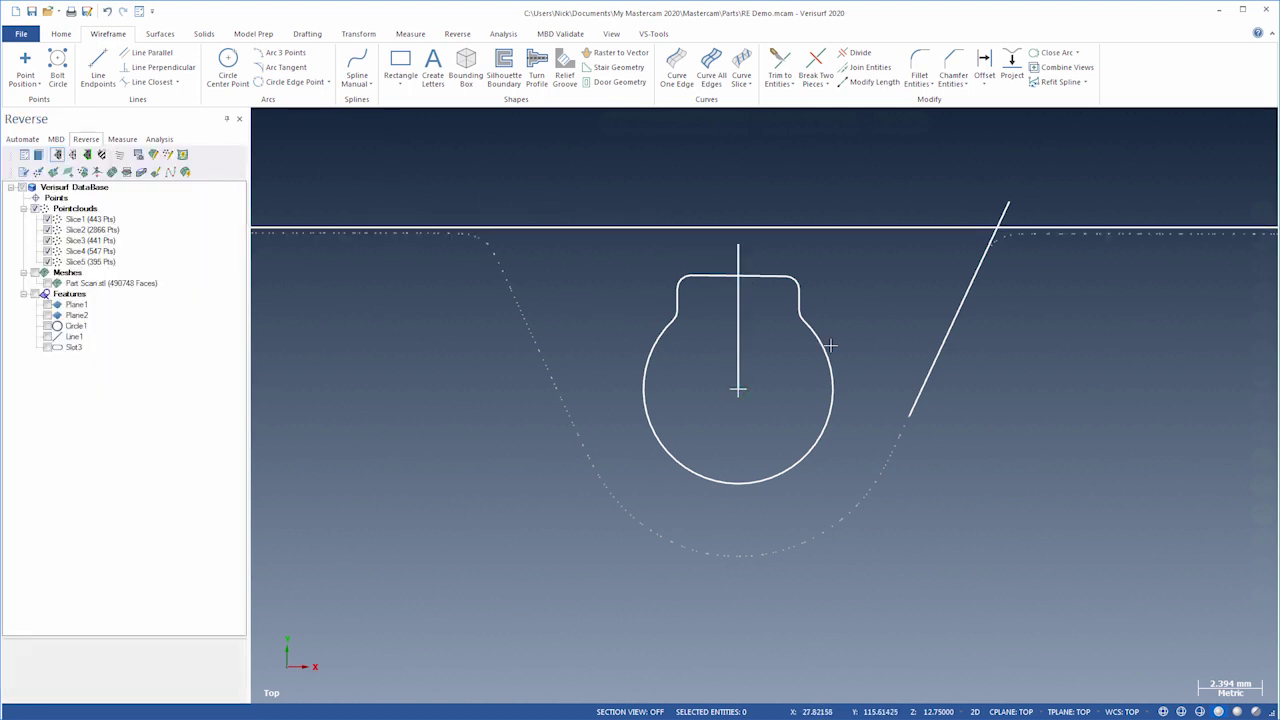
left_click(931, 358)
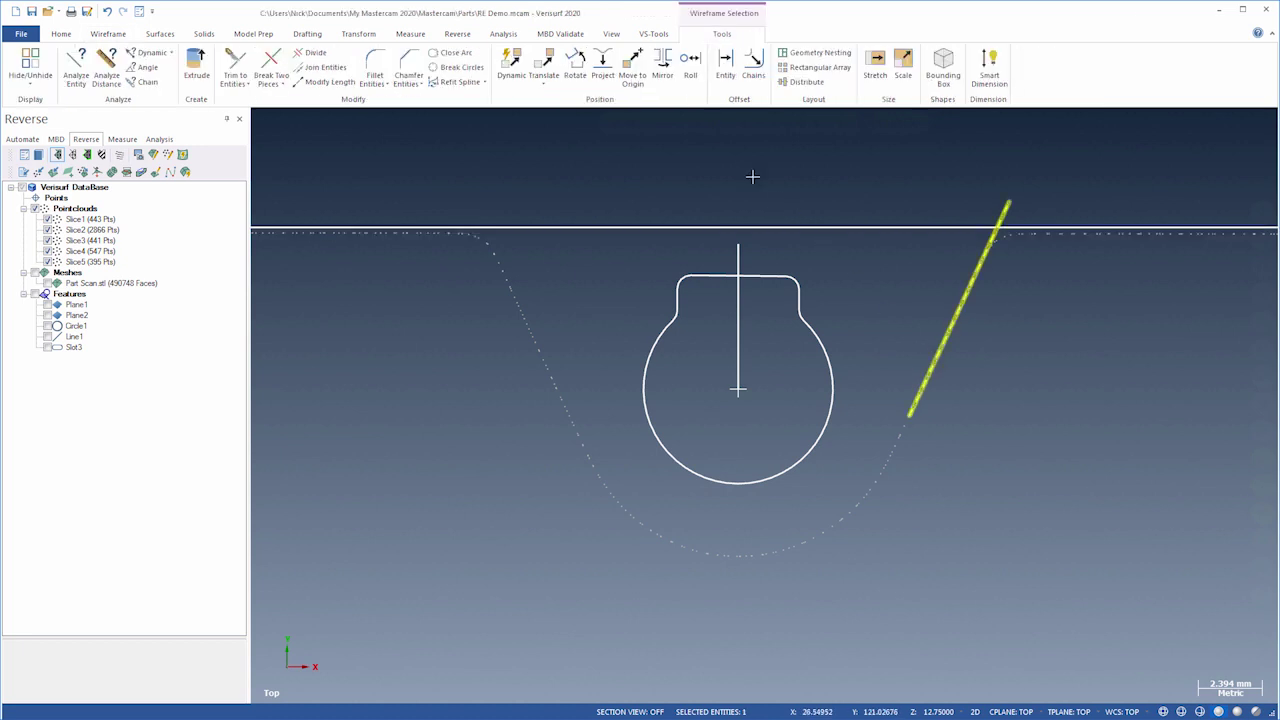
Mirror the 65° slanted line across the vertical line to the left flank and clear the temporary colours
left_click(662, 64)
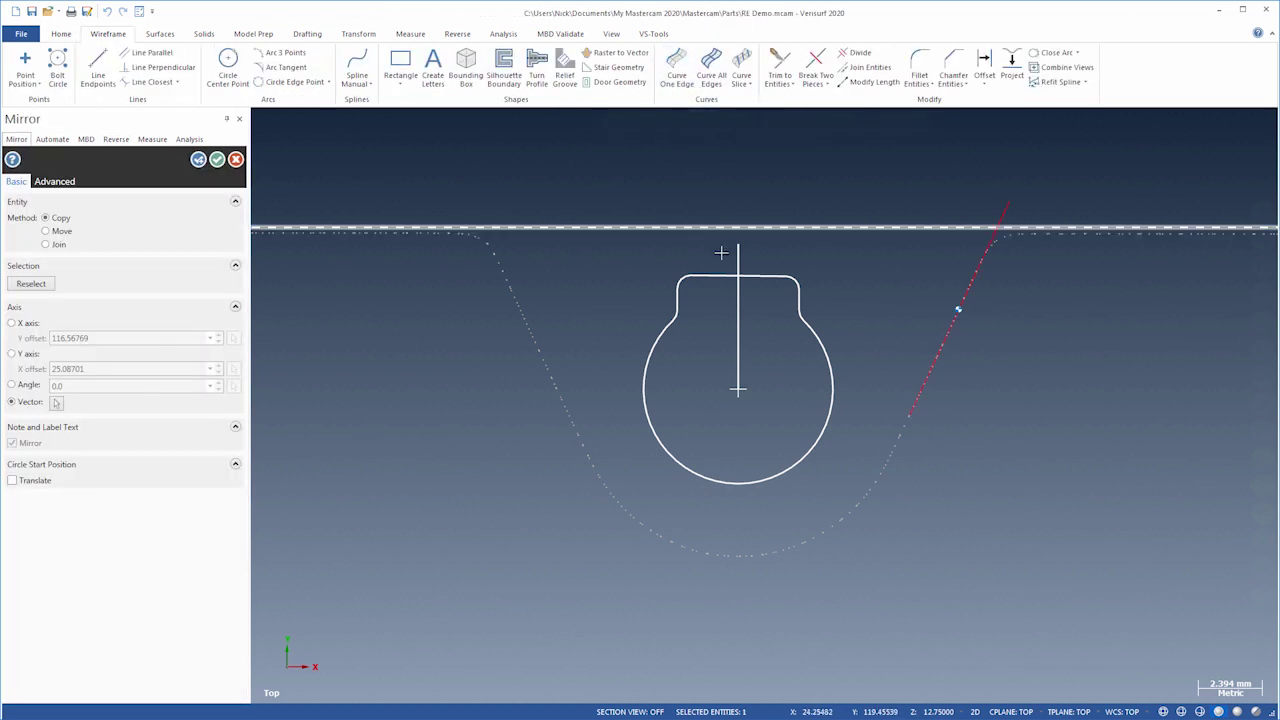
left_click(740, 302)
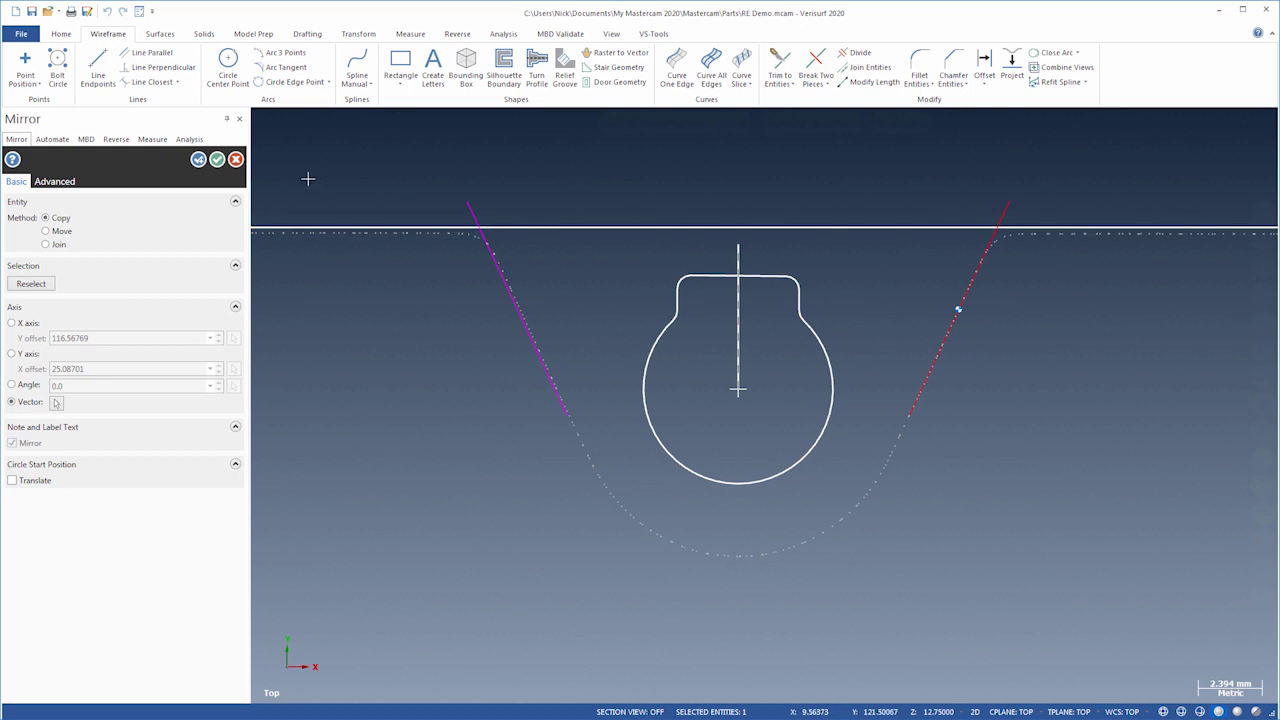
left_click(219, 161)
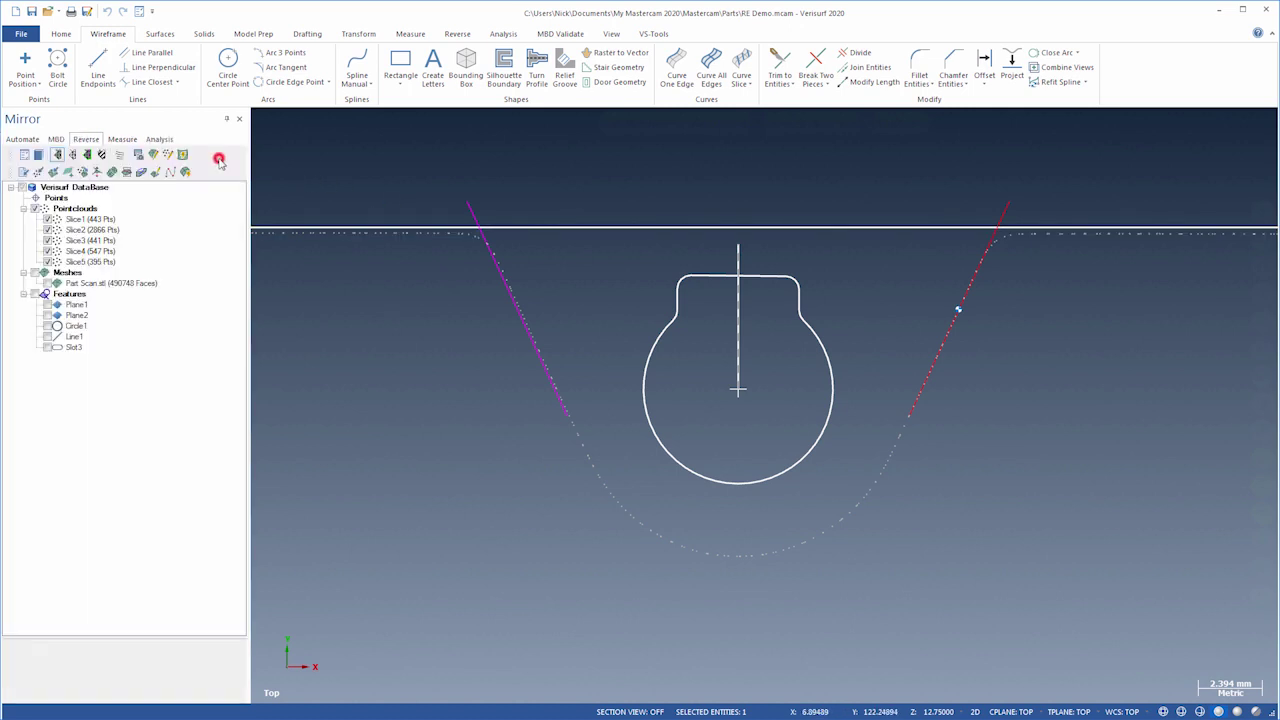
right_click(334, 186)
left_click(370, 161)
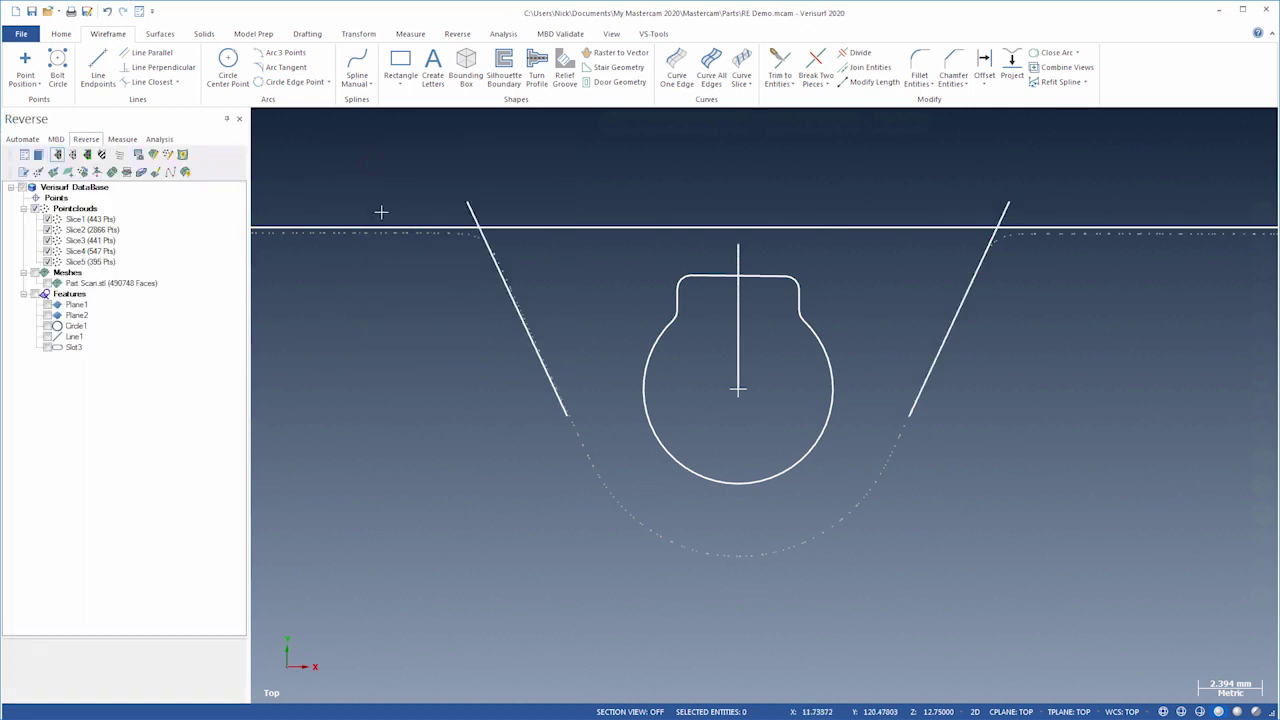
Draw a horizontal line joining the top ends of the two slanted lines
left_click(98, 68)
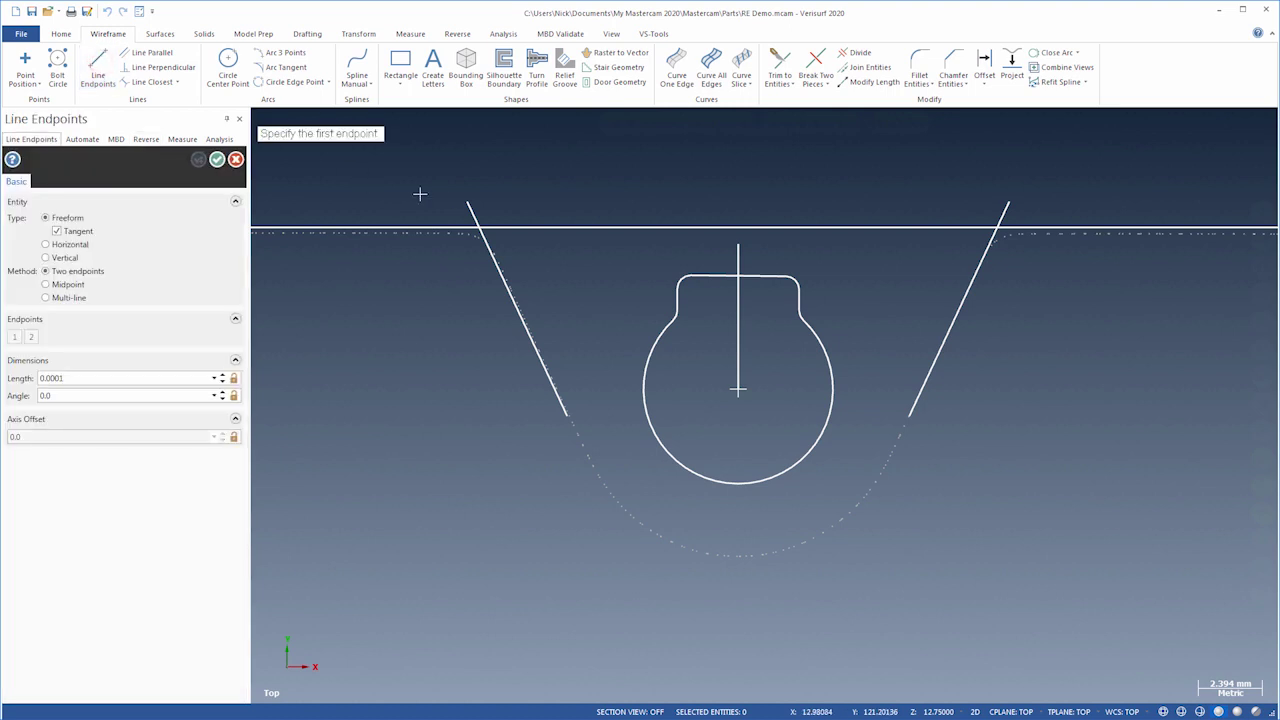
left_click(465, 201)
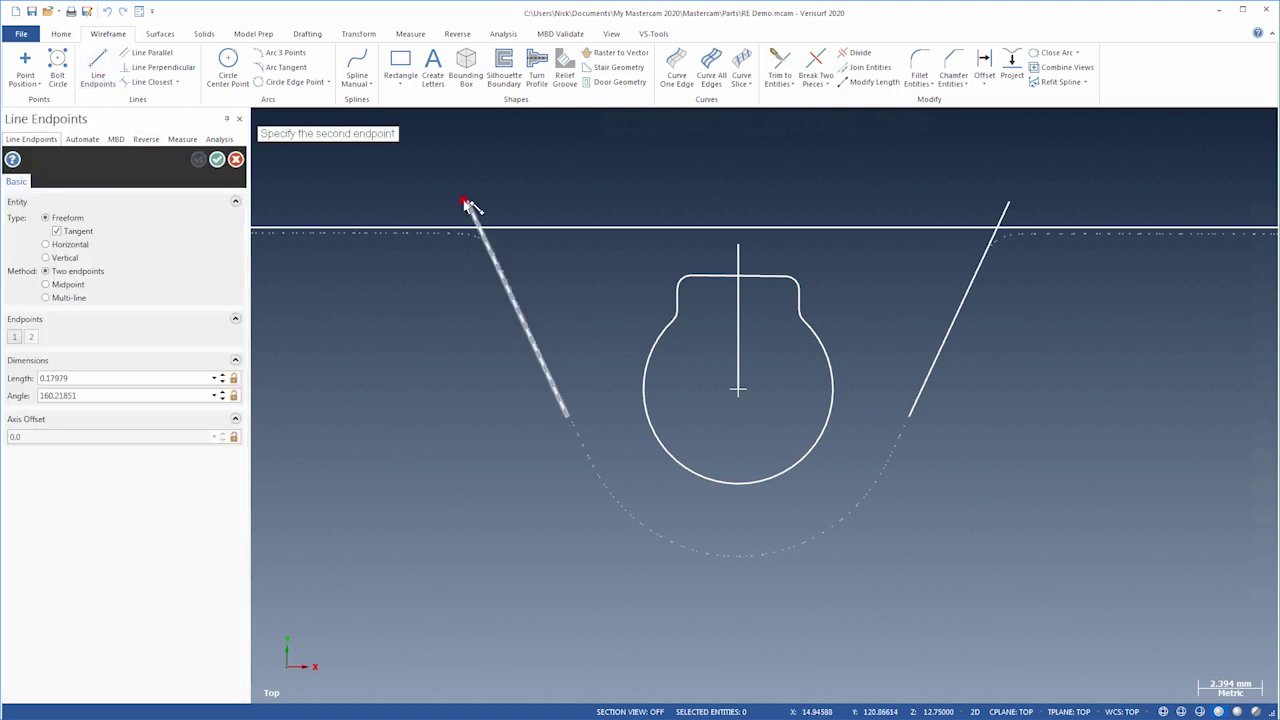
left_click(1006, 204)
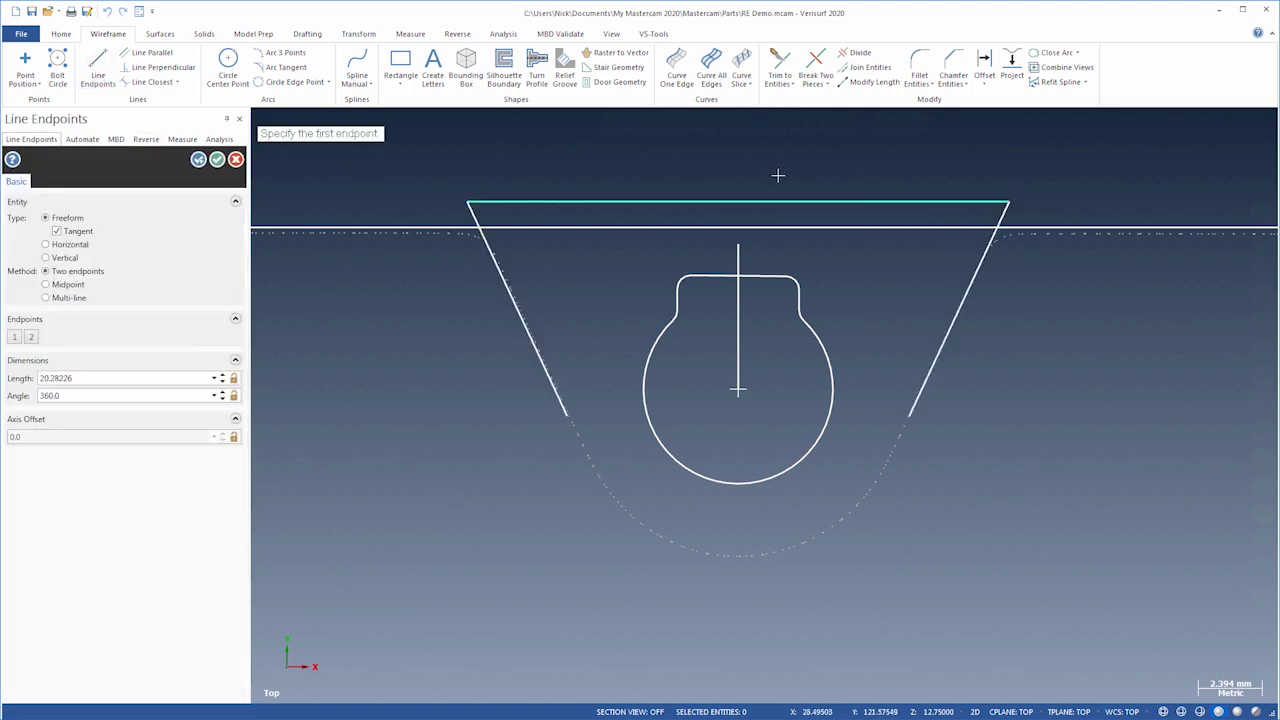
left_click(218, 161)
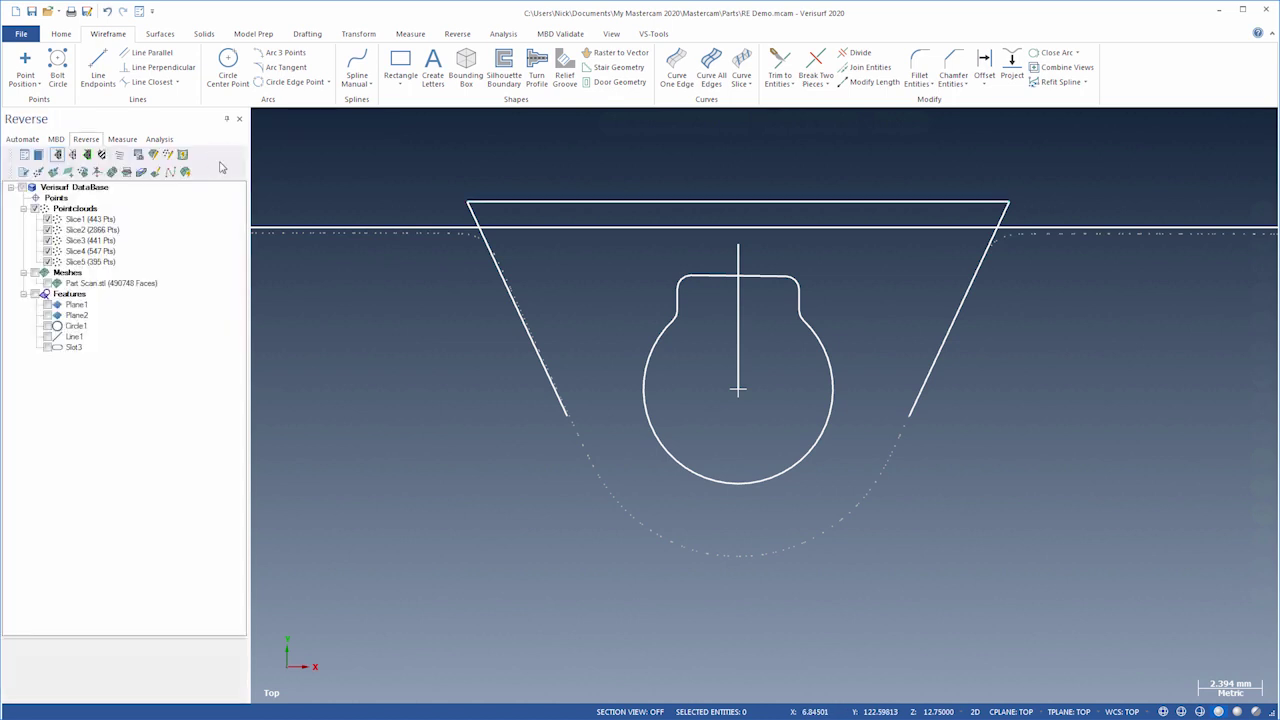
Delete the vertical construction line
left_click(738, 336)
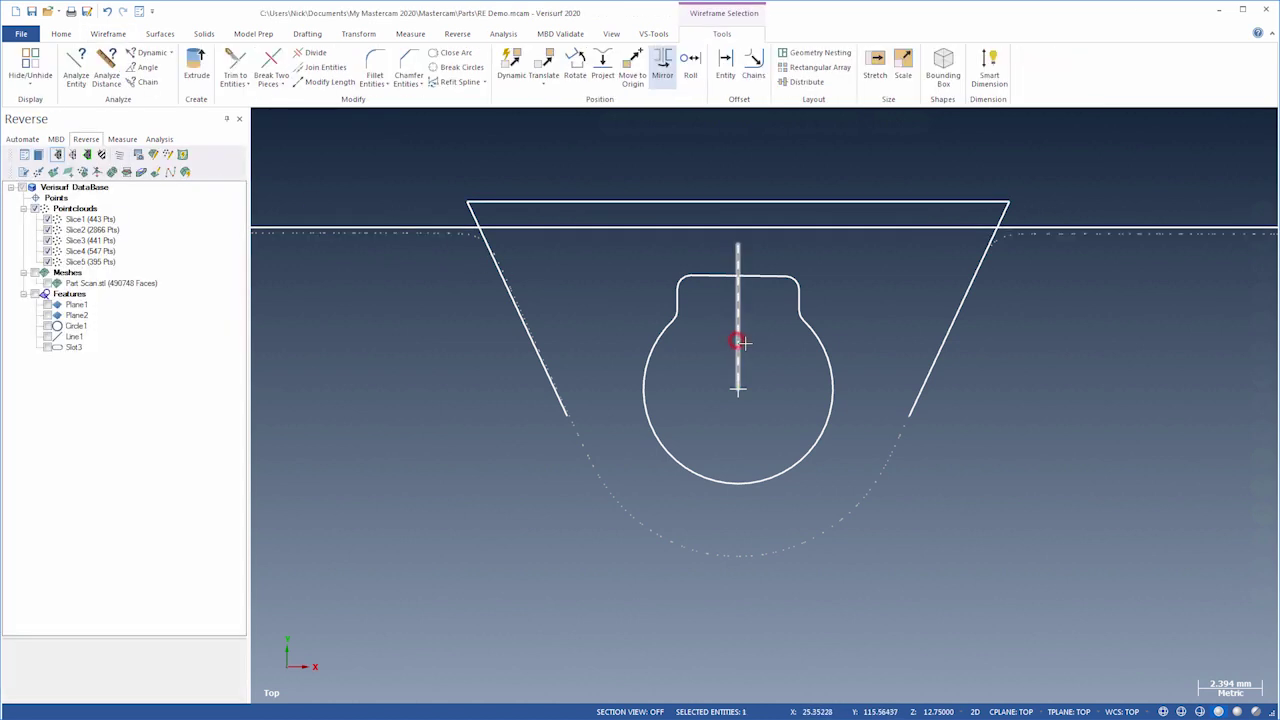
right_click(745, 340)
left_click(792, 495)
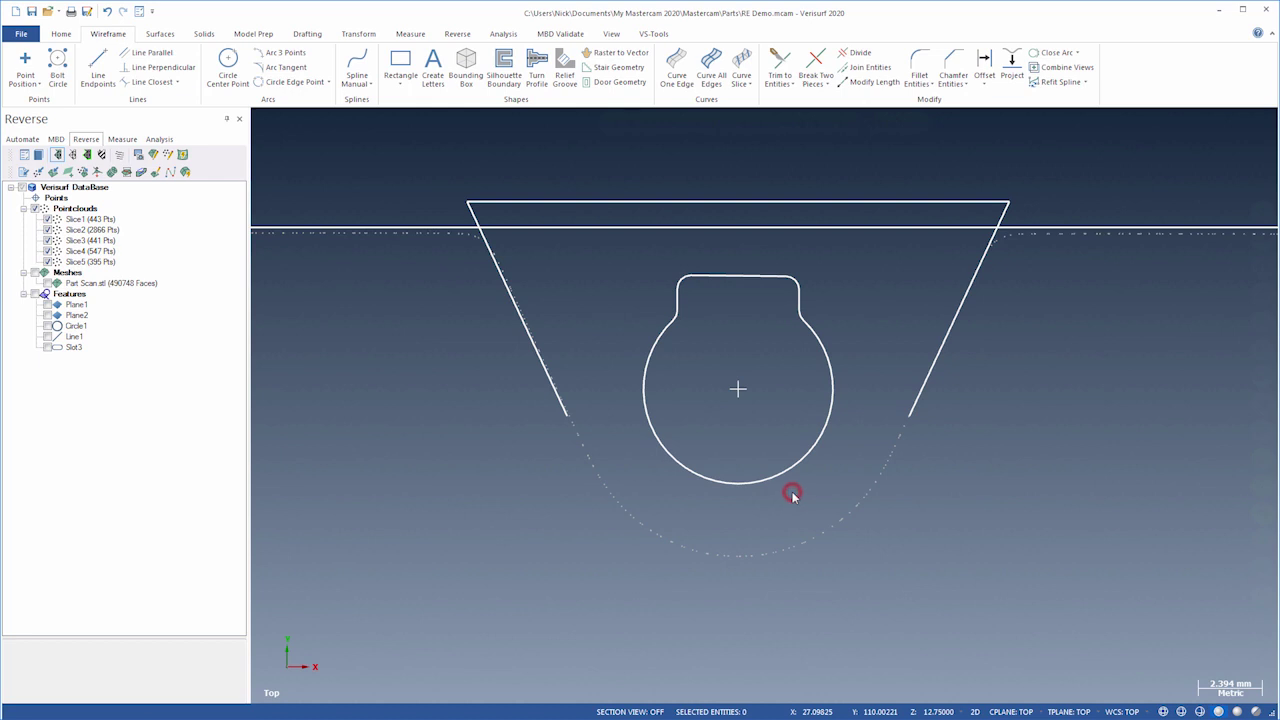
Fillet the two slanted lines where they meet with a 6.2 radius
left_click(919, 62)
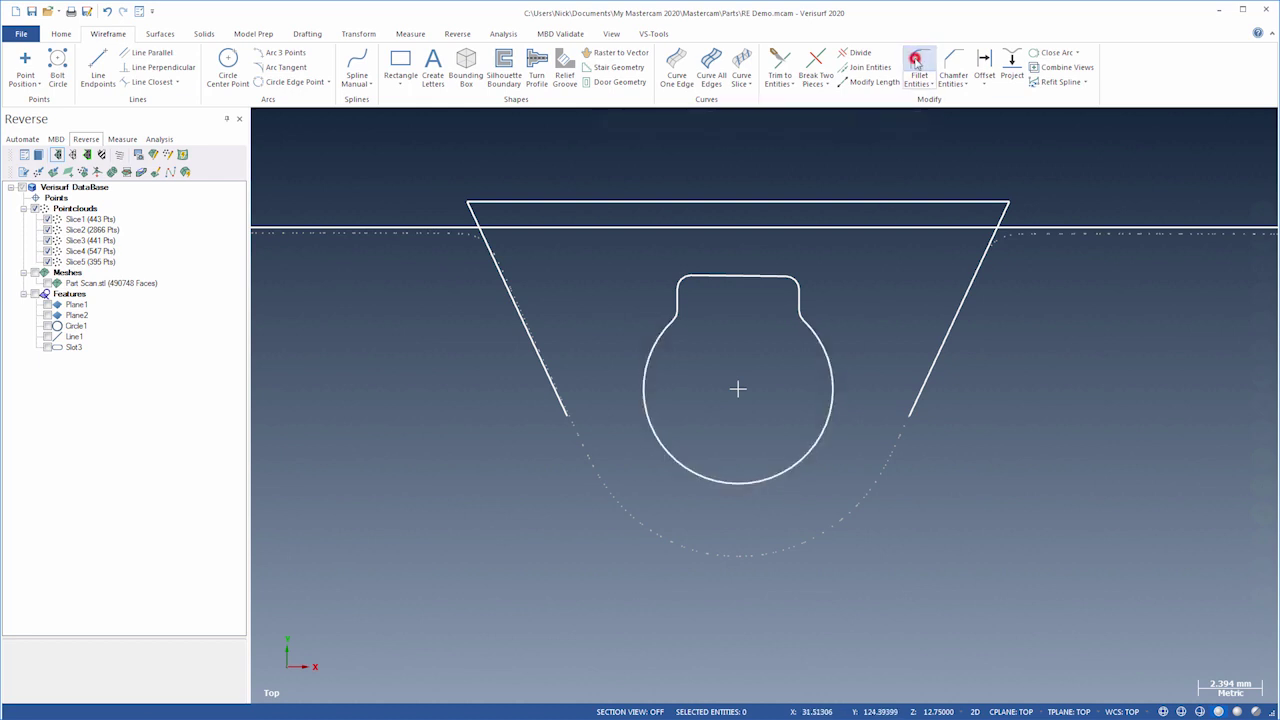
left_click(563, 388)
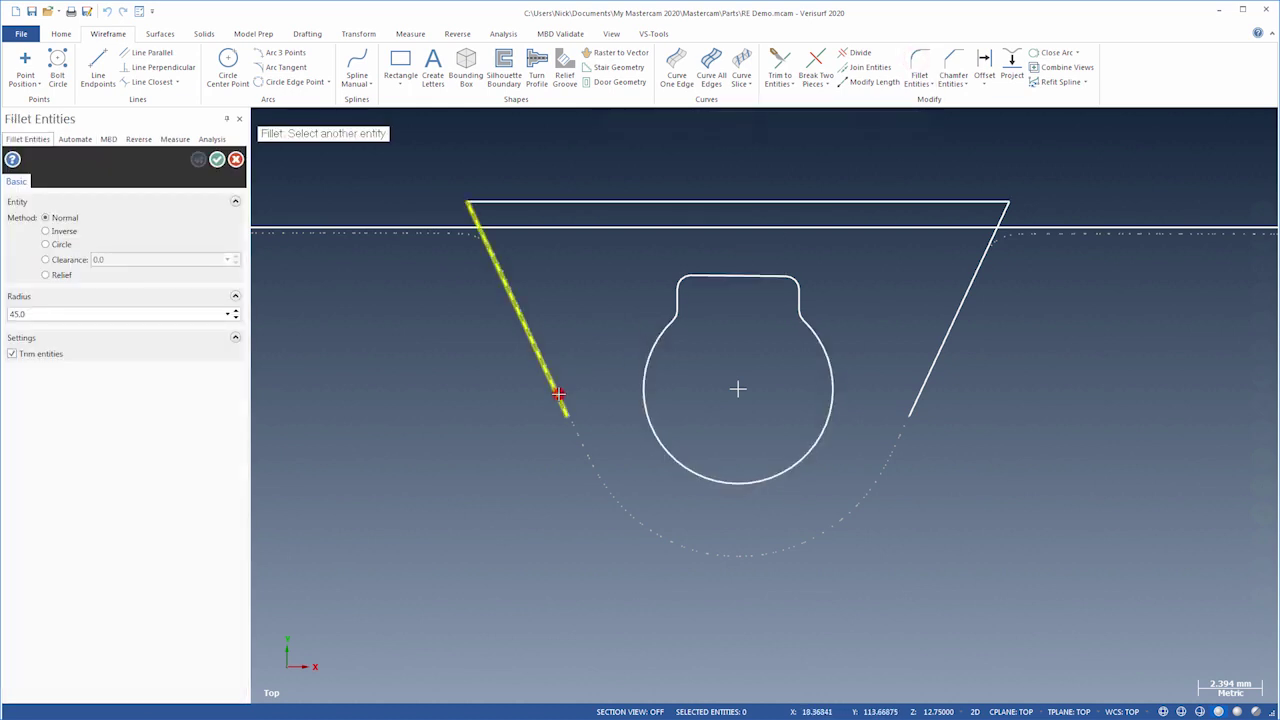
left_click(916, 397)
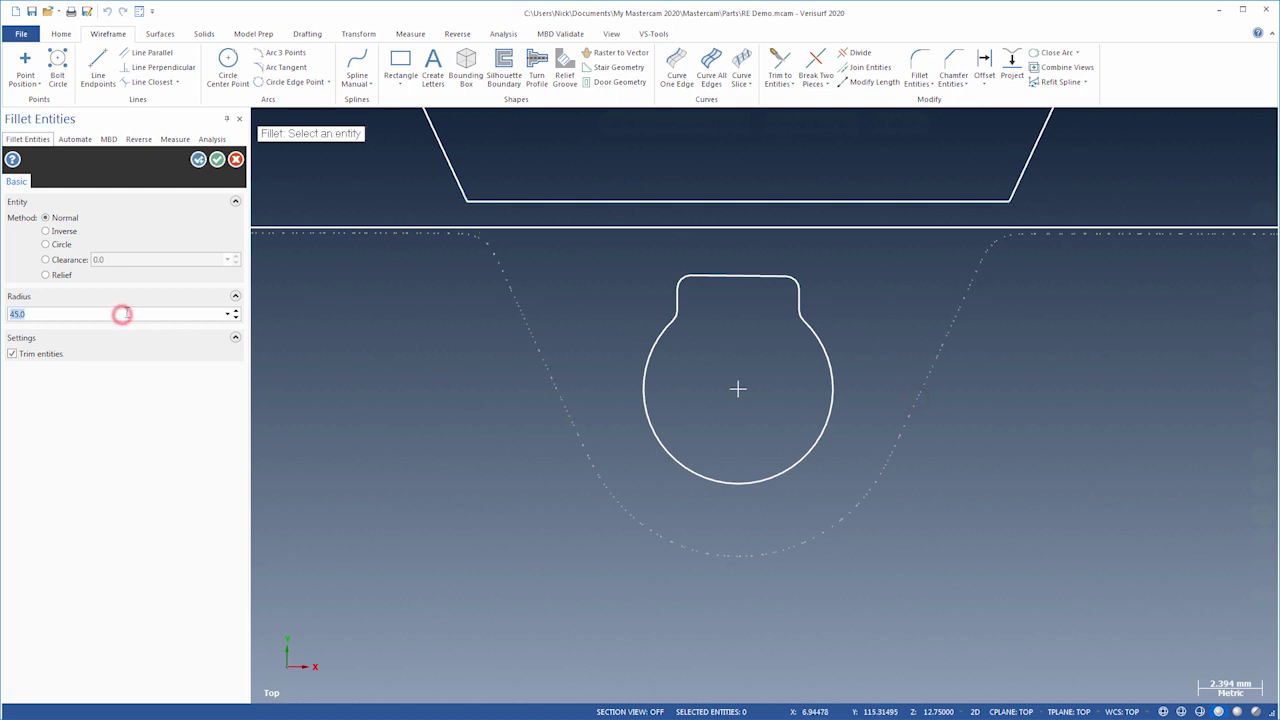
type("6")
key("Return")
scroll(694, 585, "up", 4)
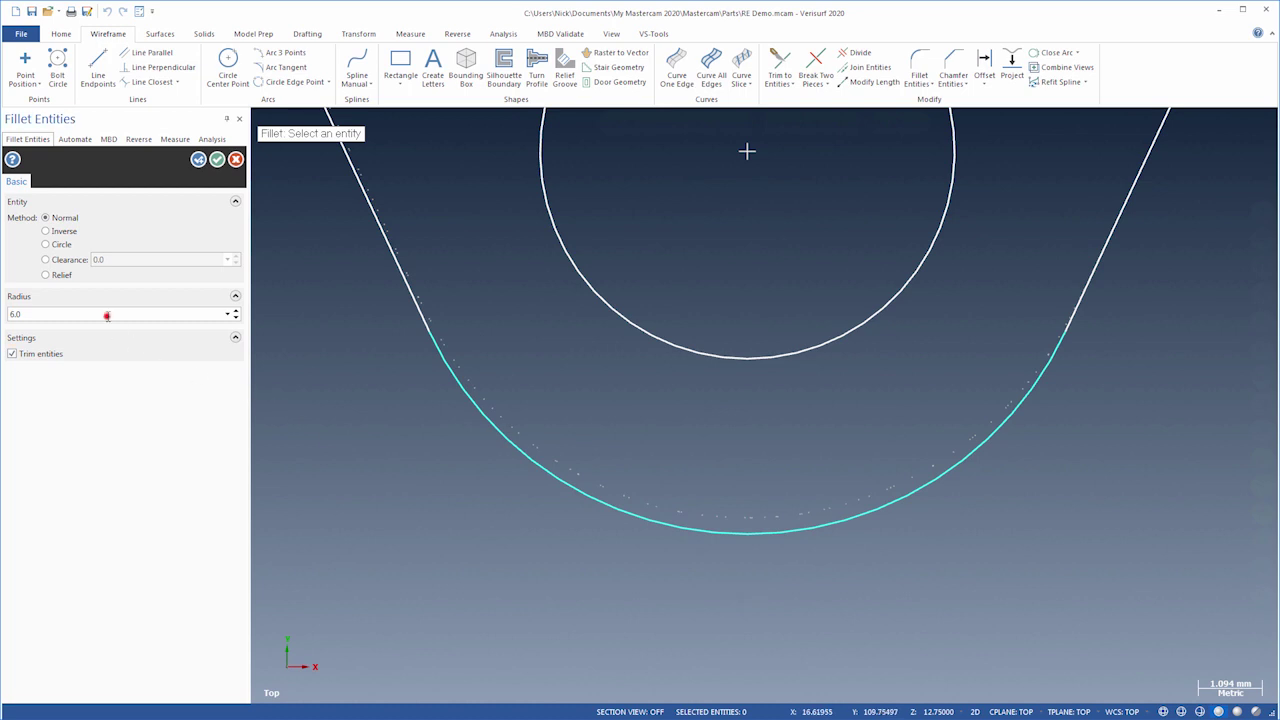
type("6.2")
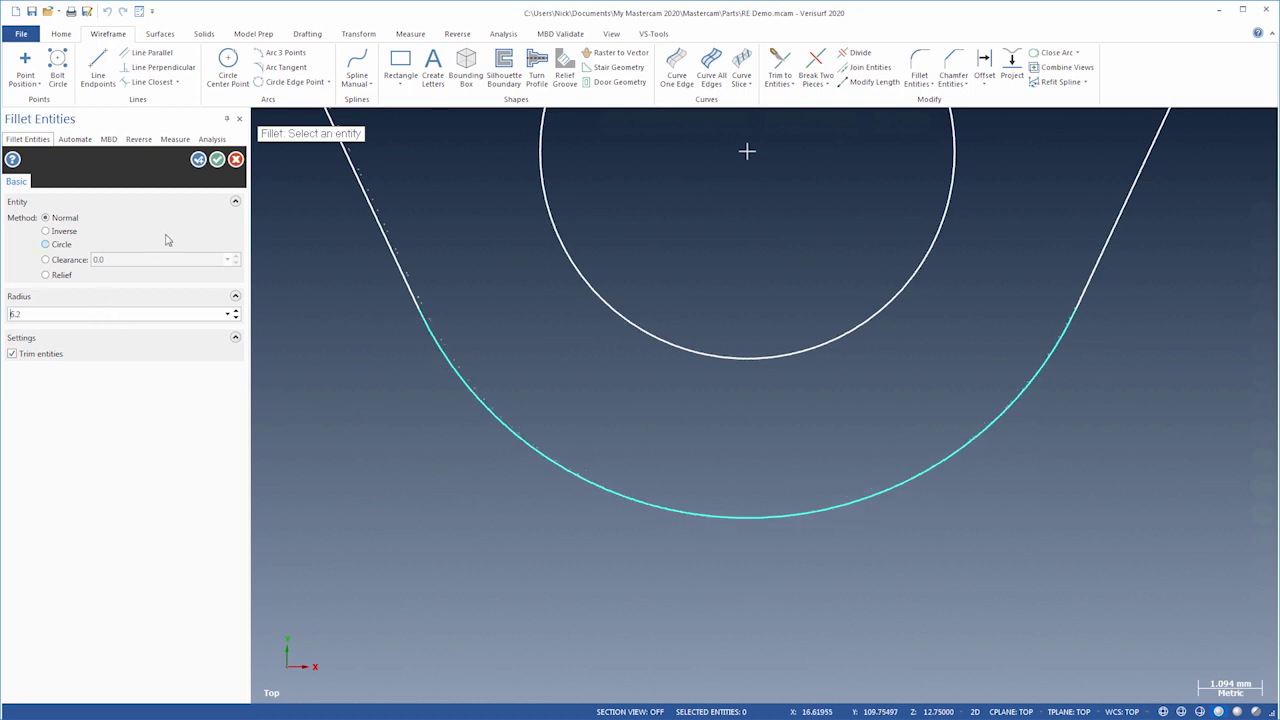
left_click(217, 160)
key("alt+F1")
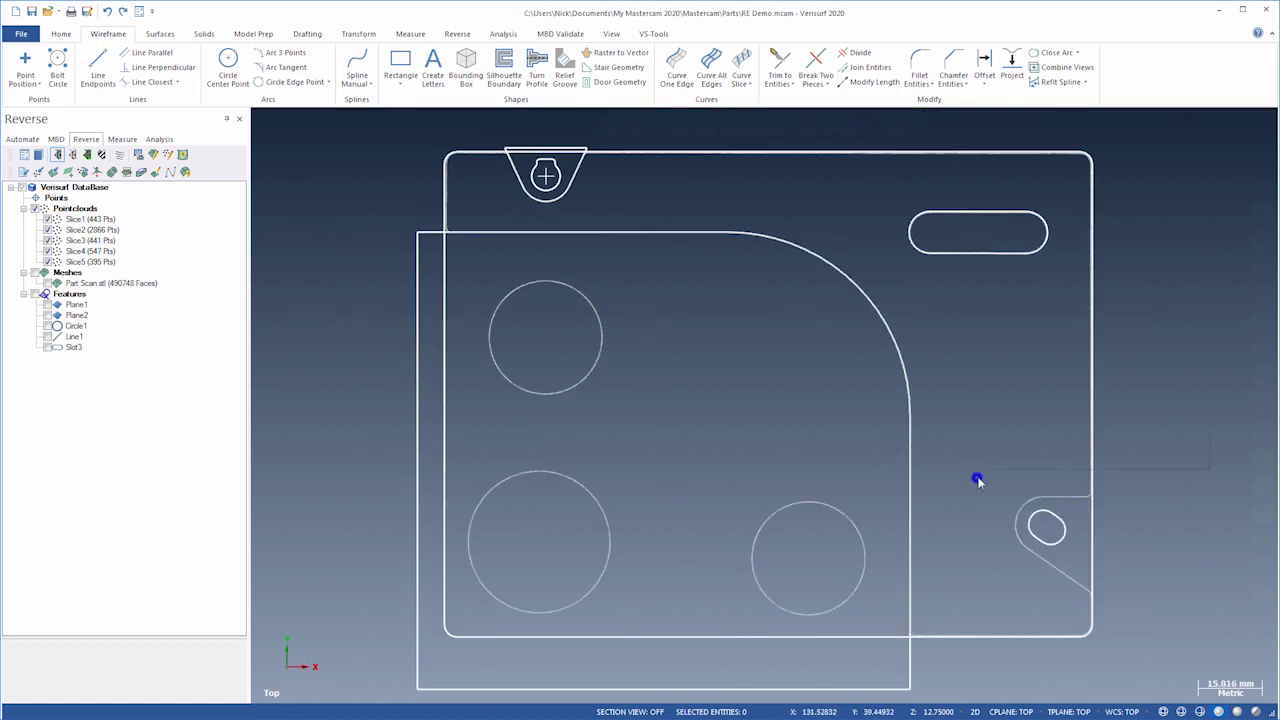
Zoom to the lower-right slot and draw a line along the lower slanted scan edge at 325°
right_click(978, 481)
left_click(1006, 486)
left_click(987, 483)
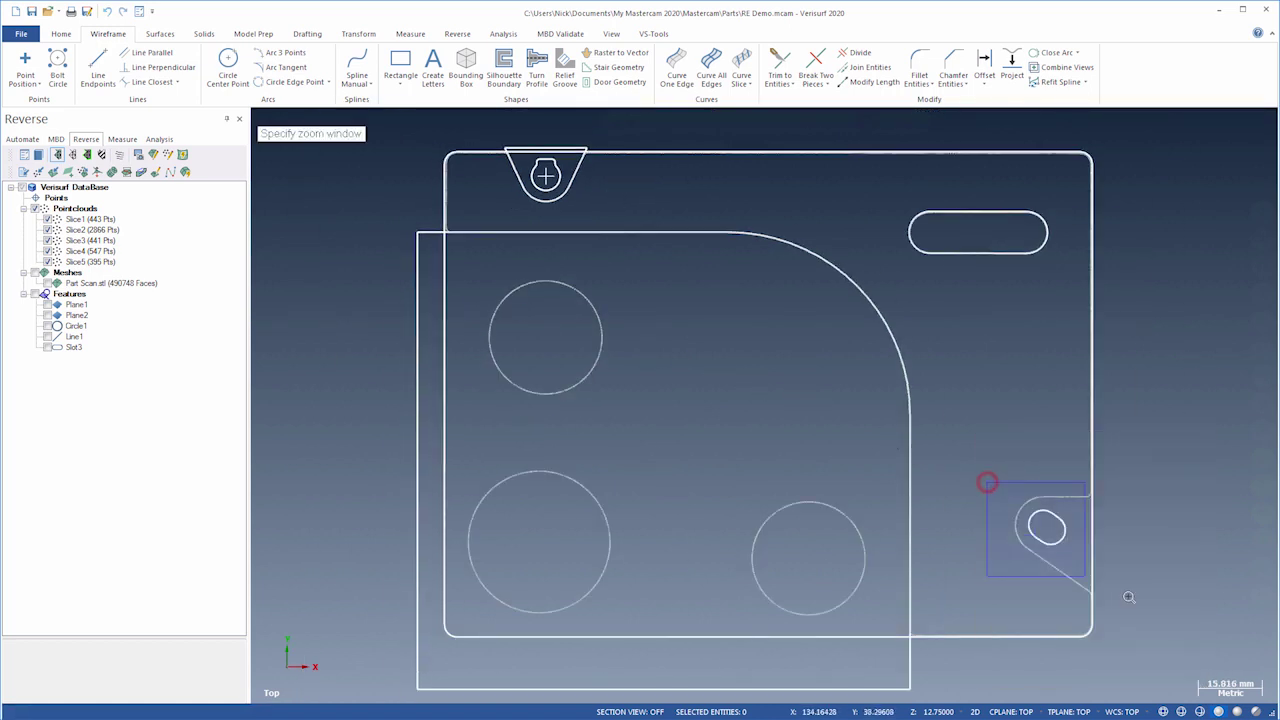
left_click(1170, 606)
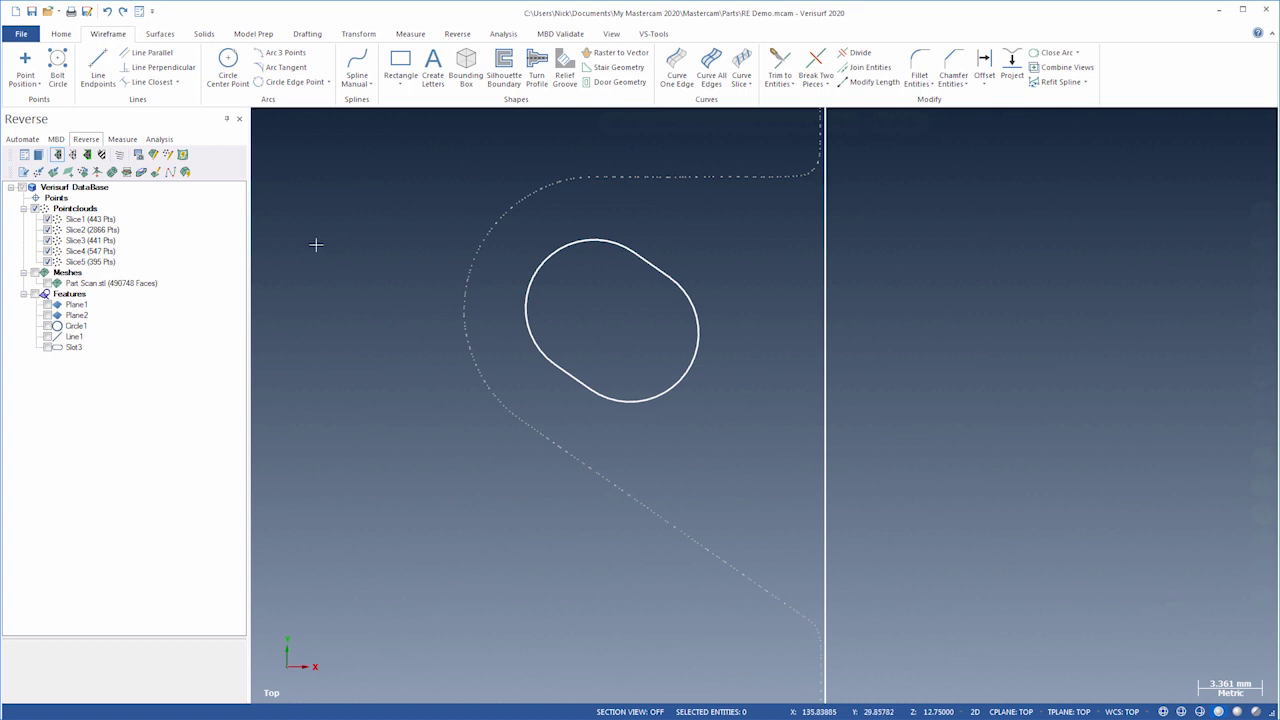
left_click(98, 70)
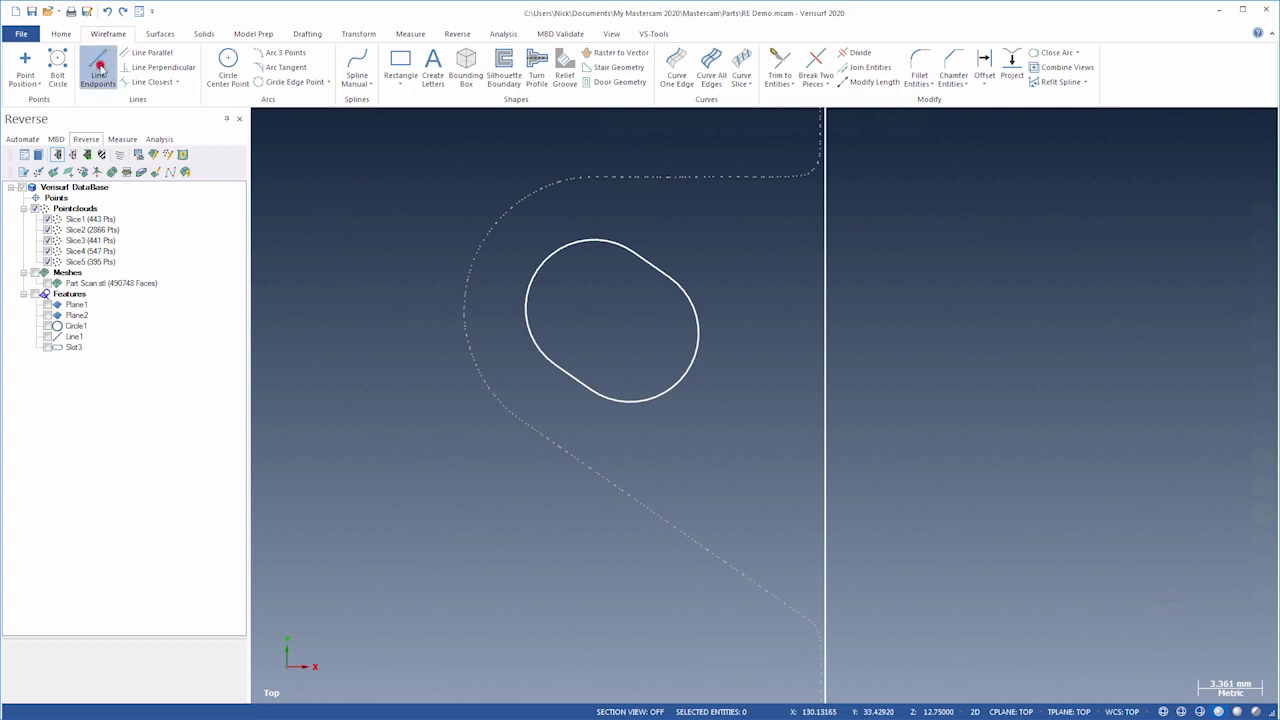
left_click(548, 438)
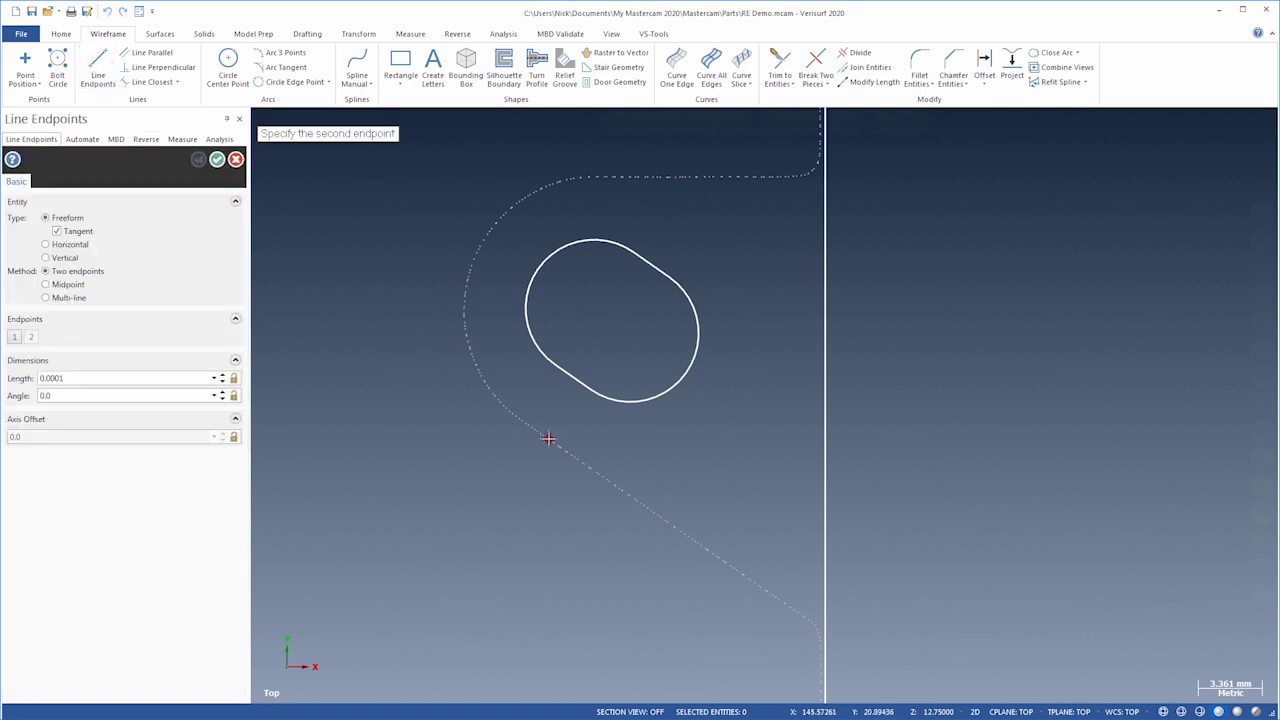
left_click(871, 660)
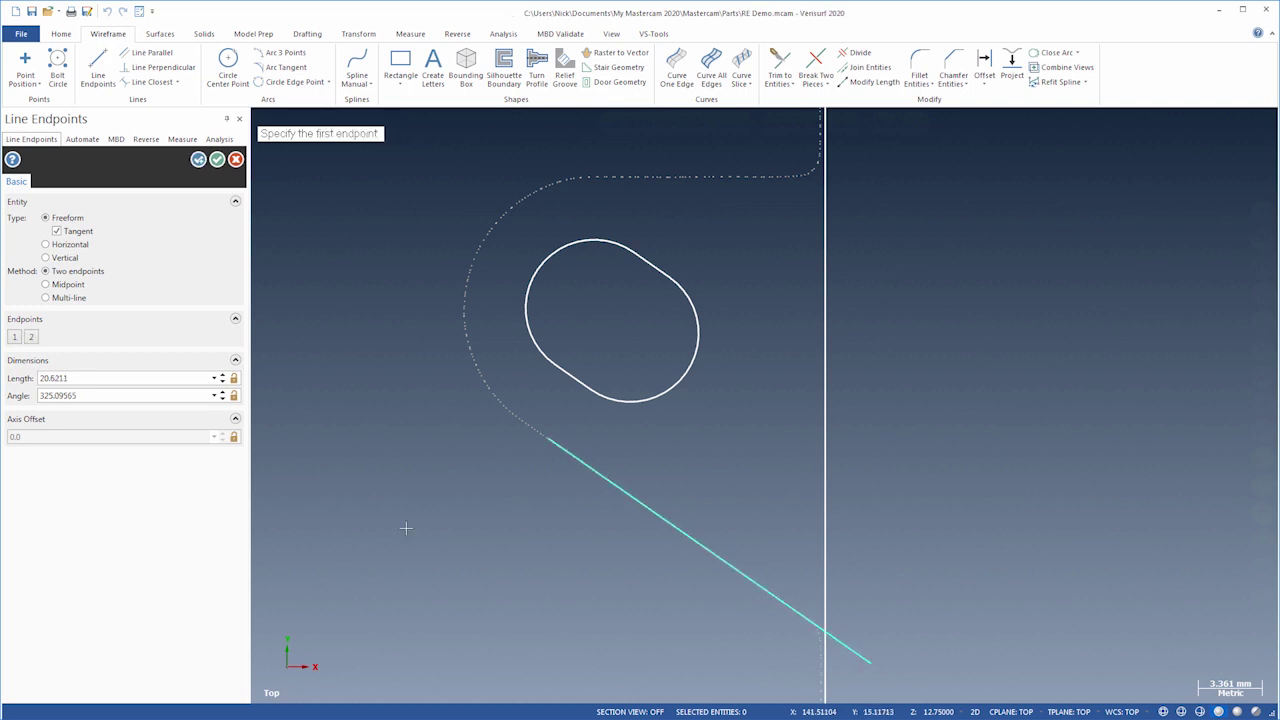
left_click(113, 396)
type("325")
key("Return")
Draw a horizontal line along the profile's top edge, extended right past the vertical edge
left_click(44, 247)
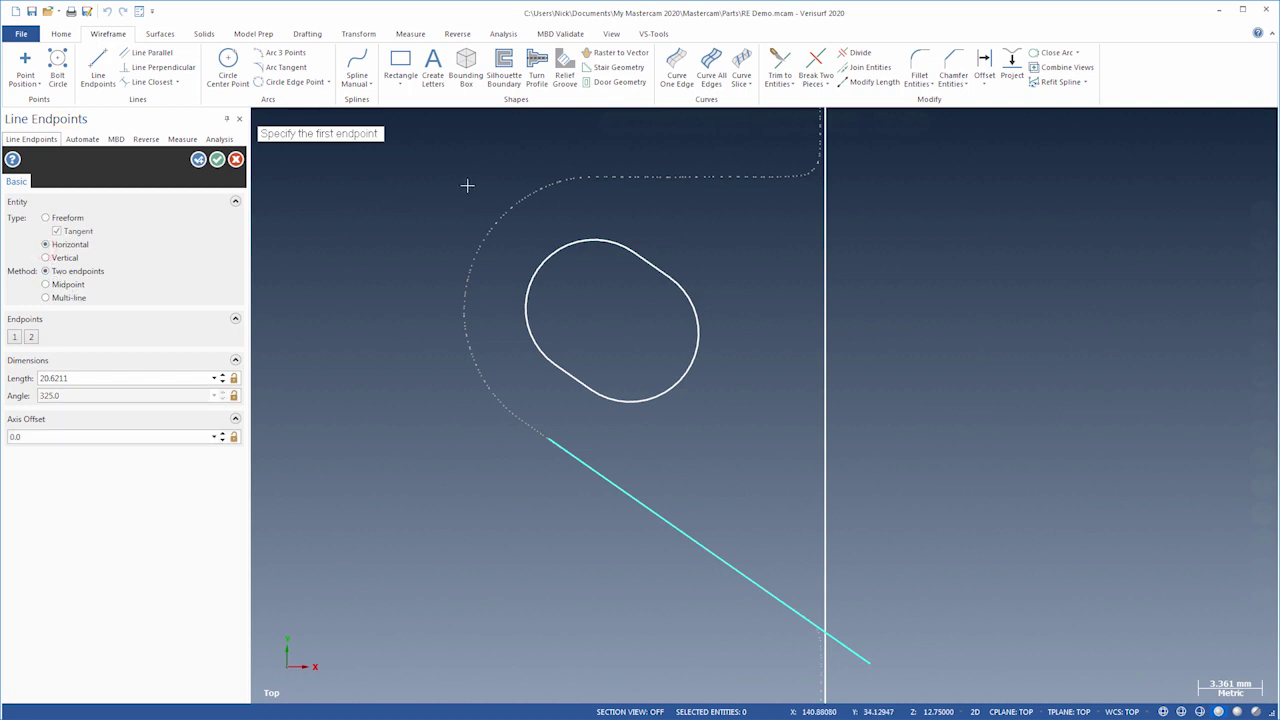
left_click(605, 176)
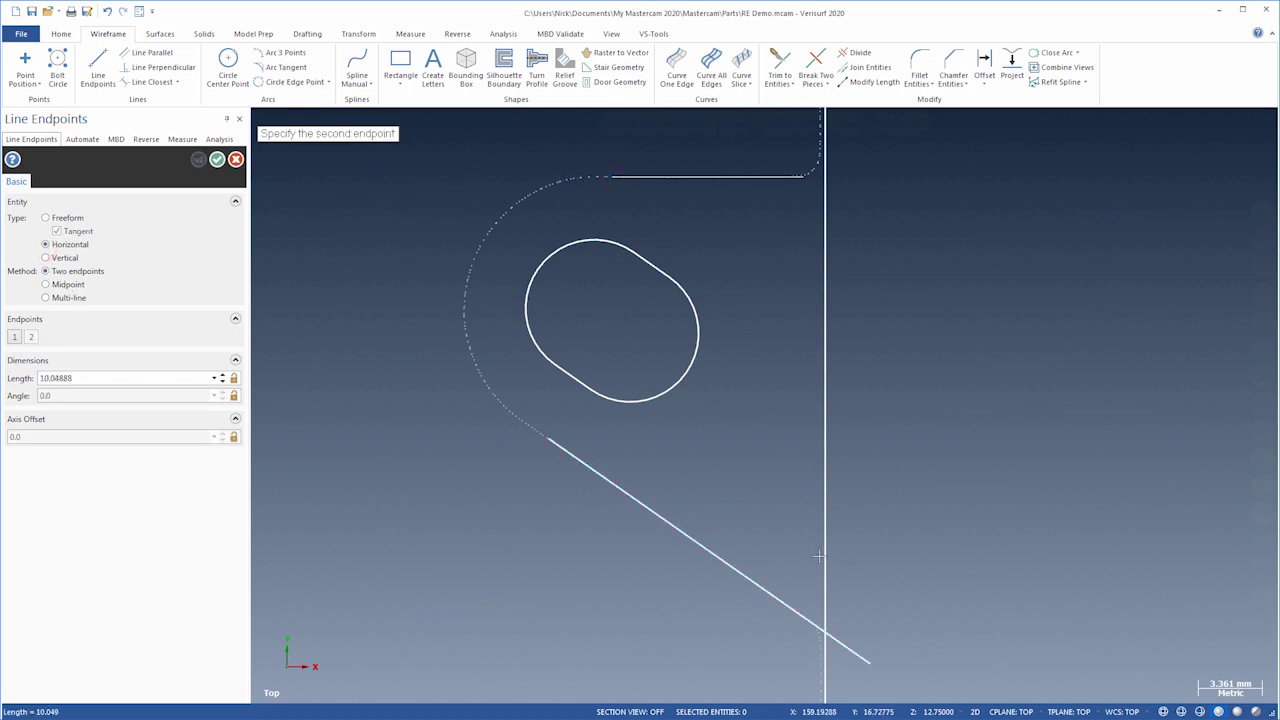
left_click(870, 668)
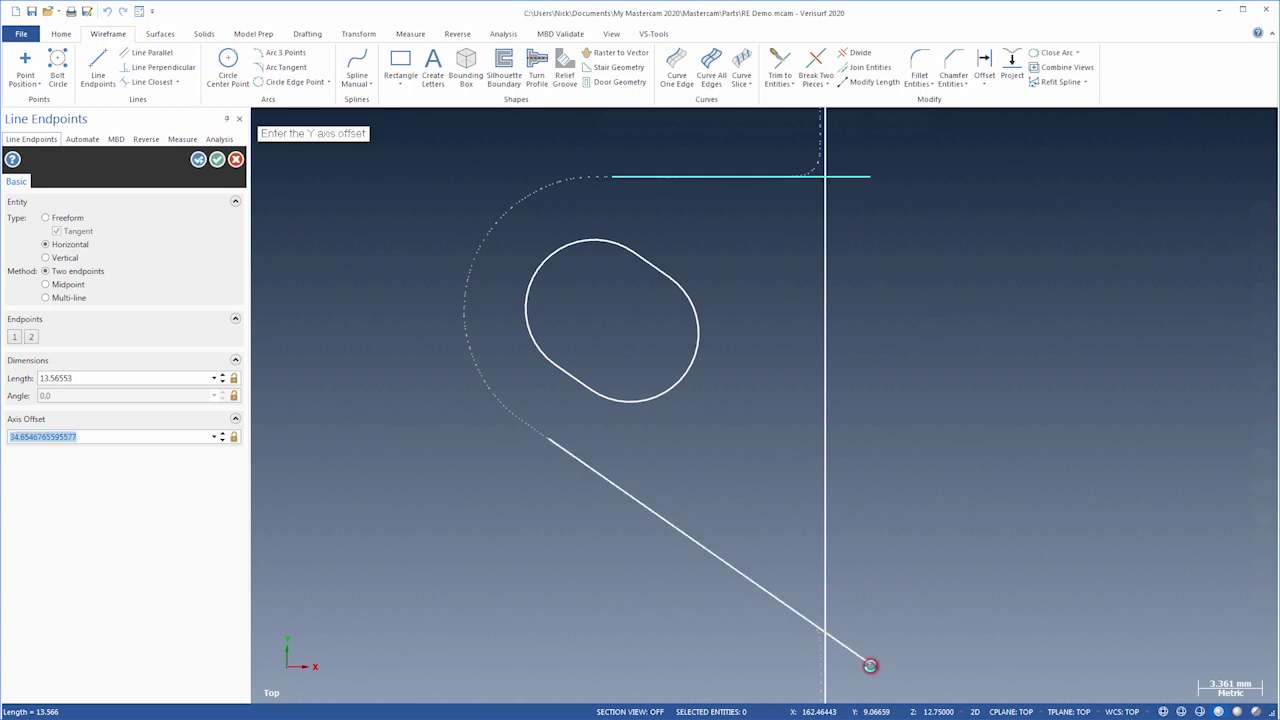
Draw a 25.58809-long vertical line from the top edge's right end down to the slanted line
left_click(45, 217)
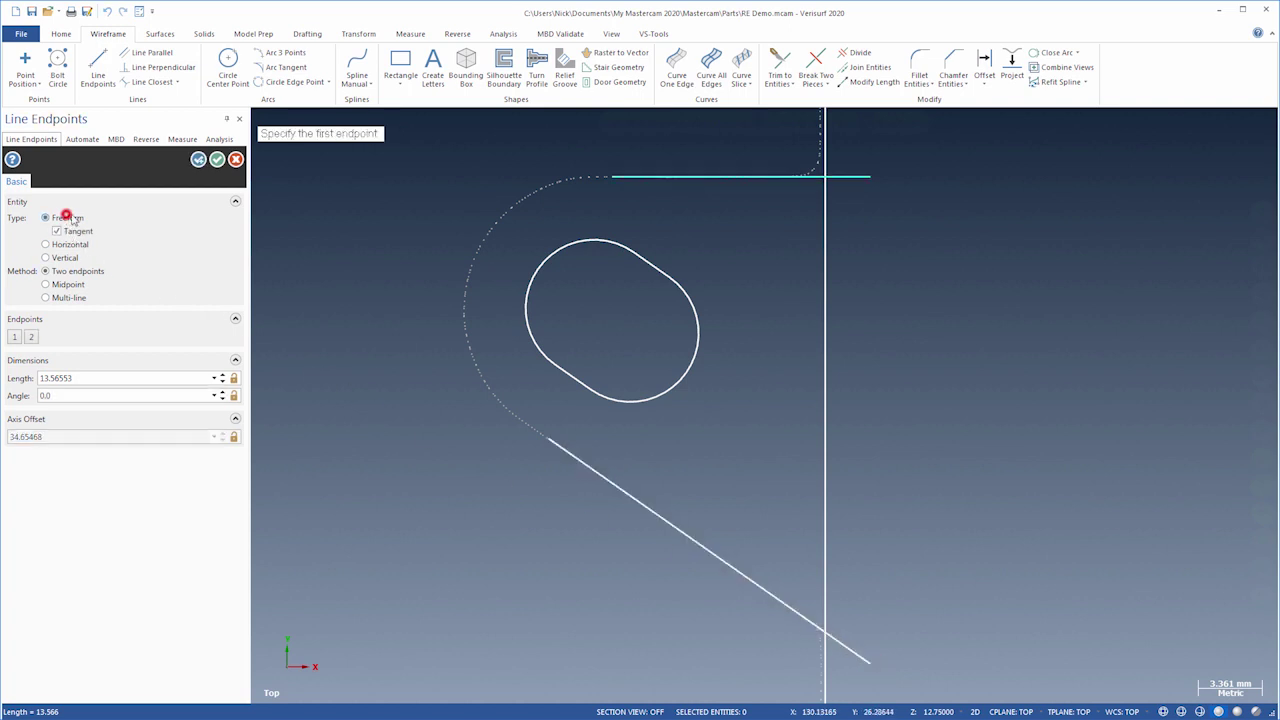
left_click(870, 177)
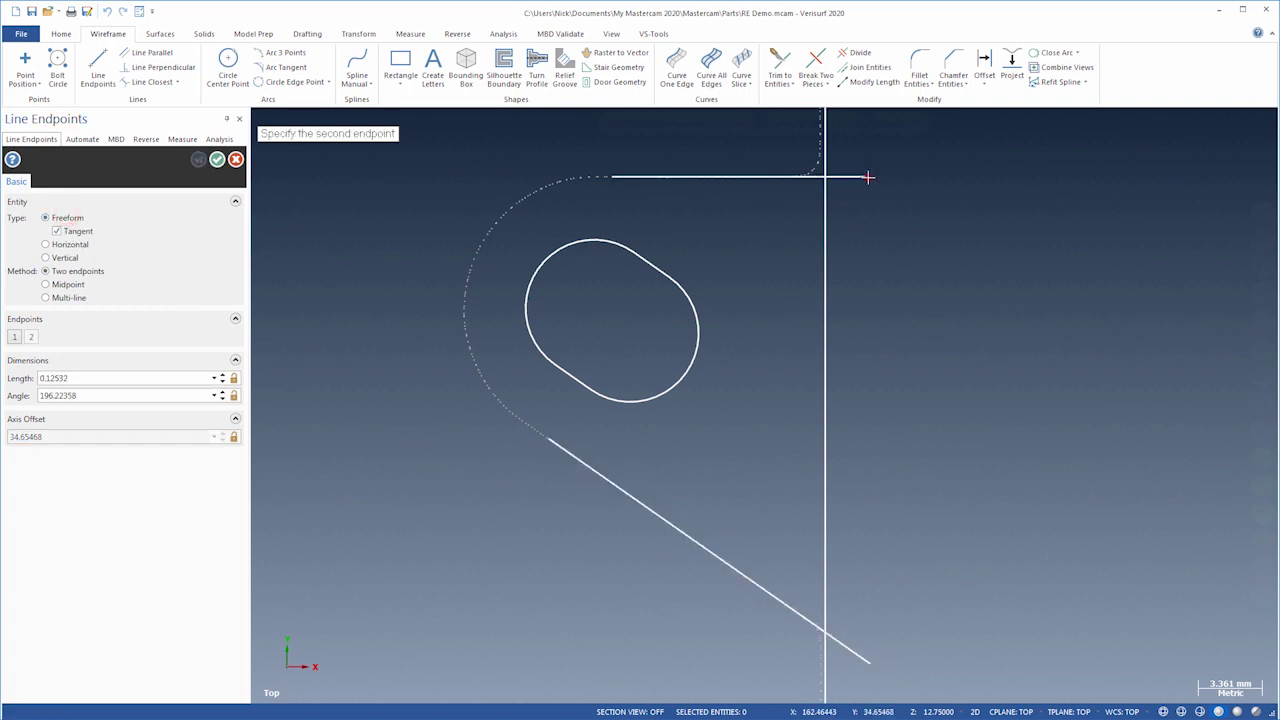
left_click(870, 668)
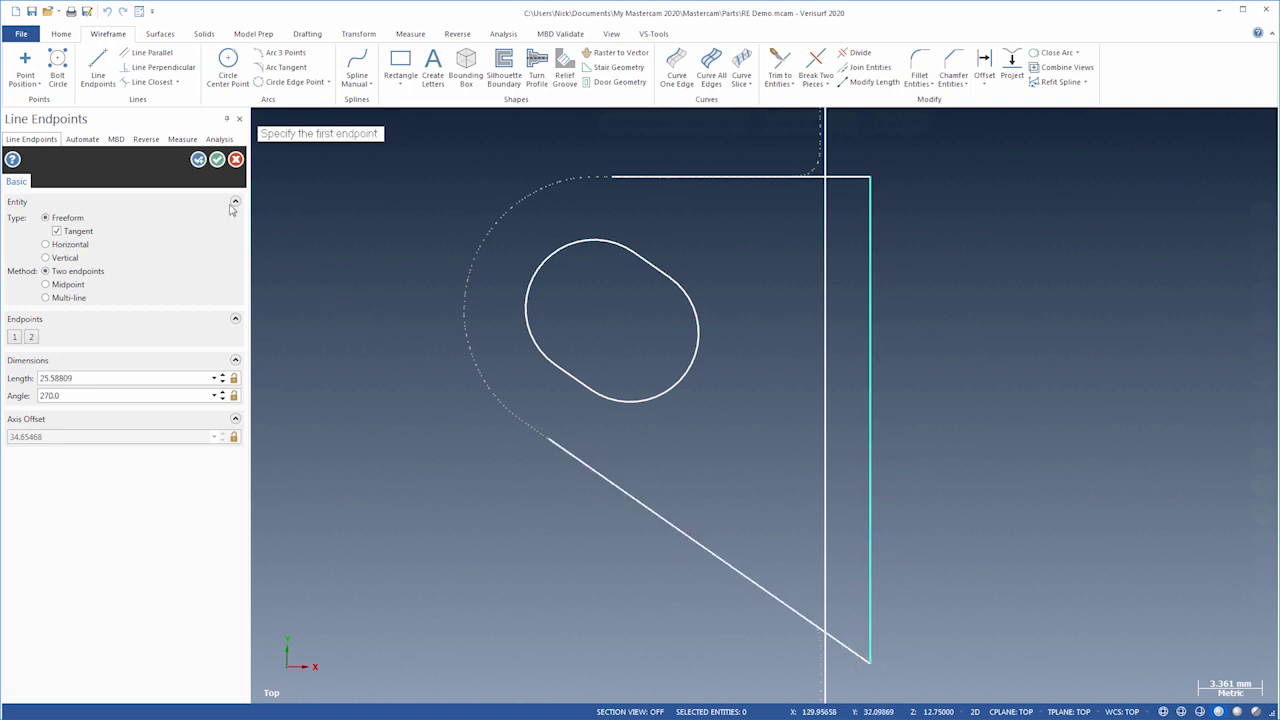
left_click(217, 161)
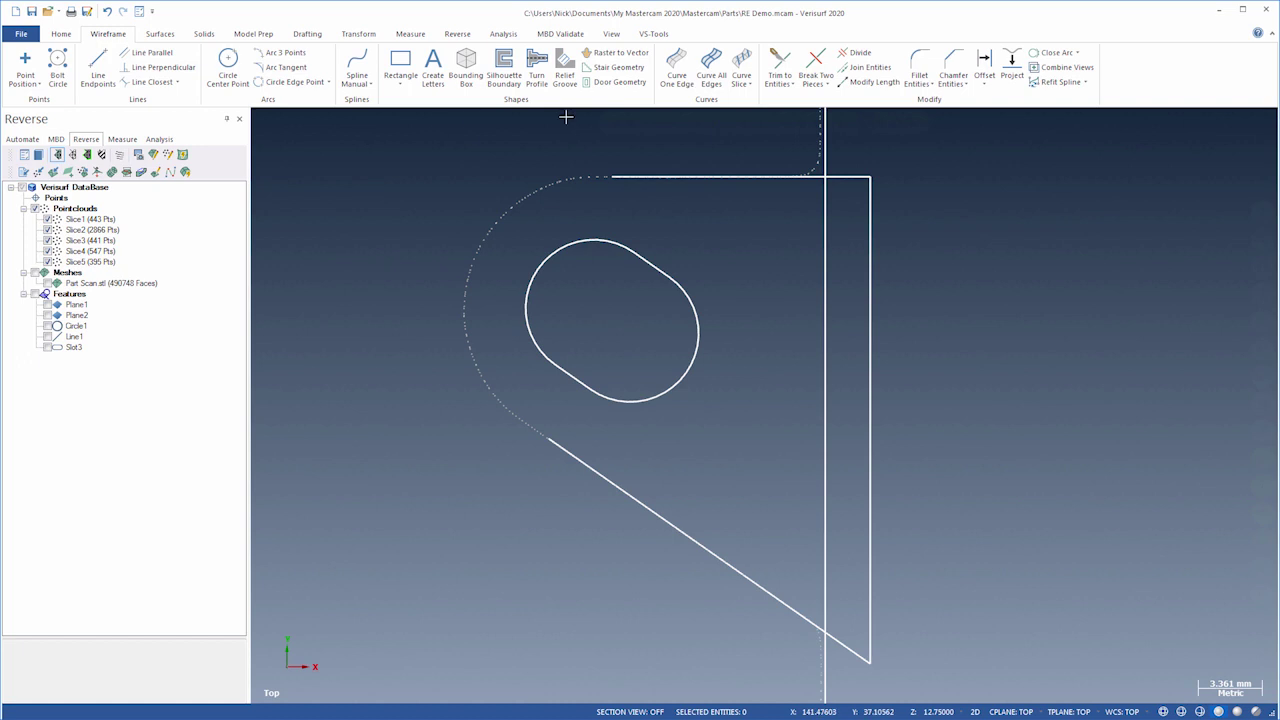
left_click(917, 62)
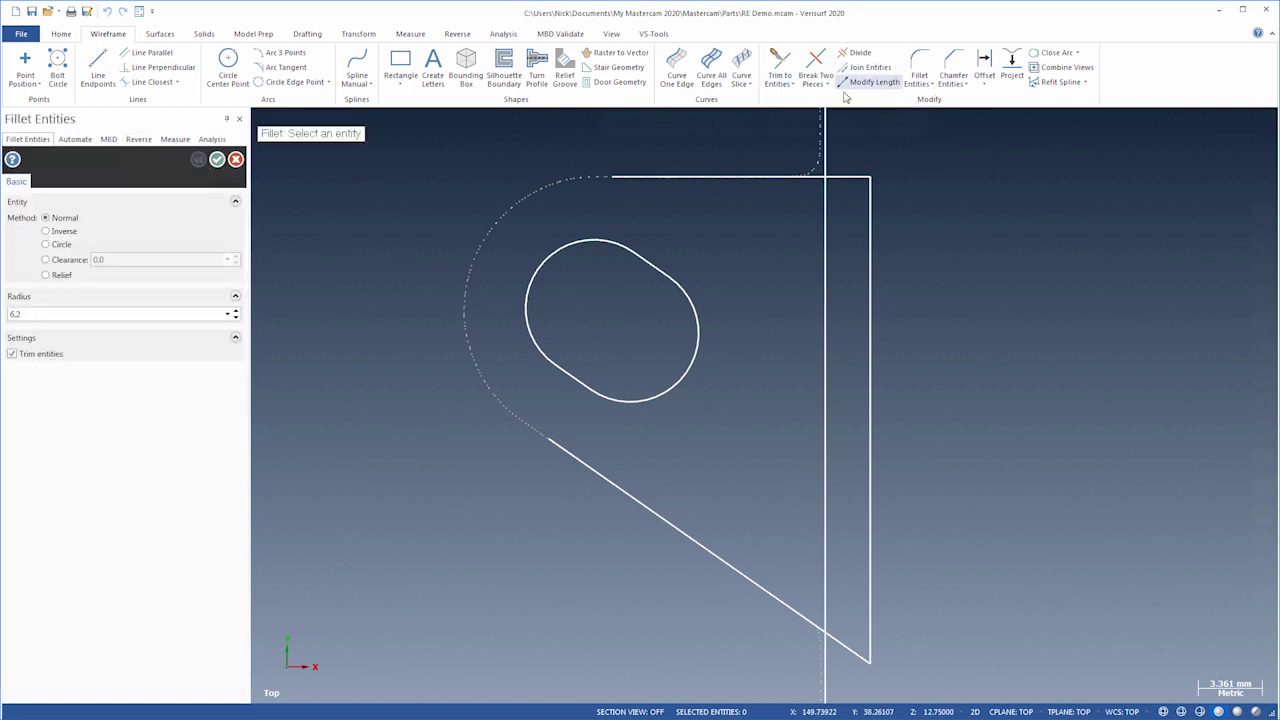
Fillet the tab's top edge and the diagonal line with a 7.0 radius
left_click(660, 177)
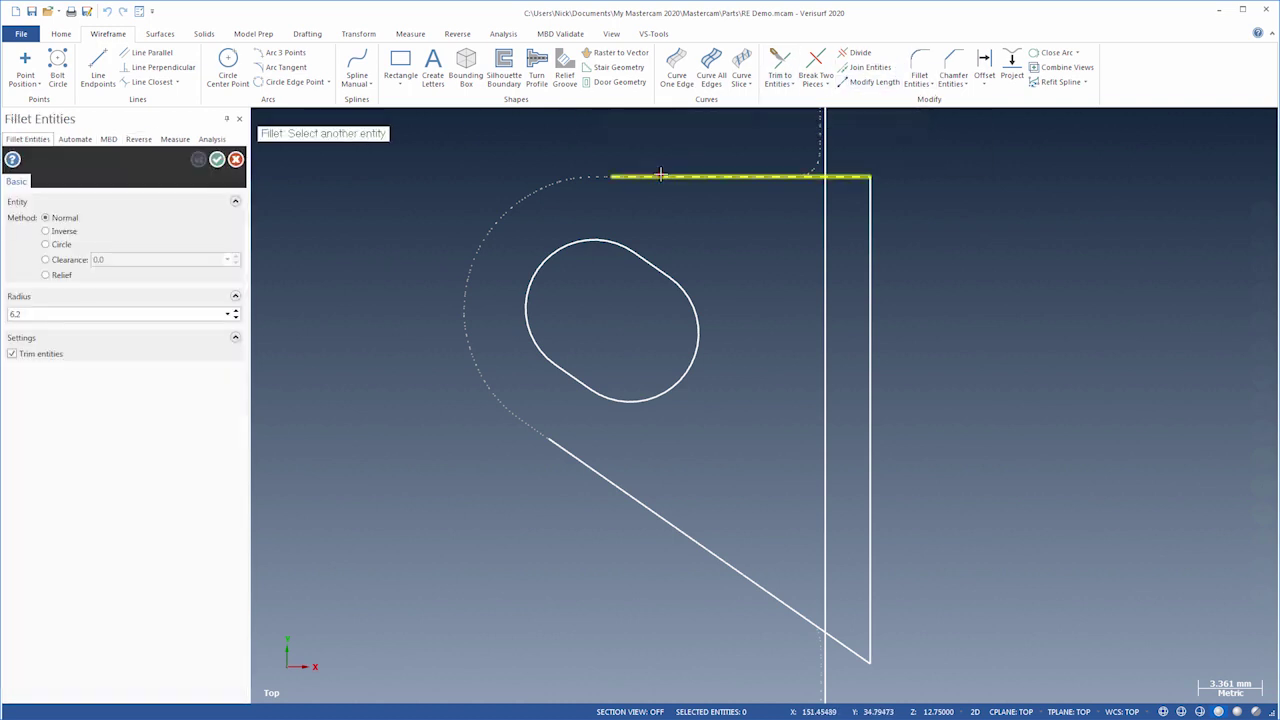
left_click(574, 452)
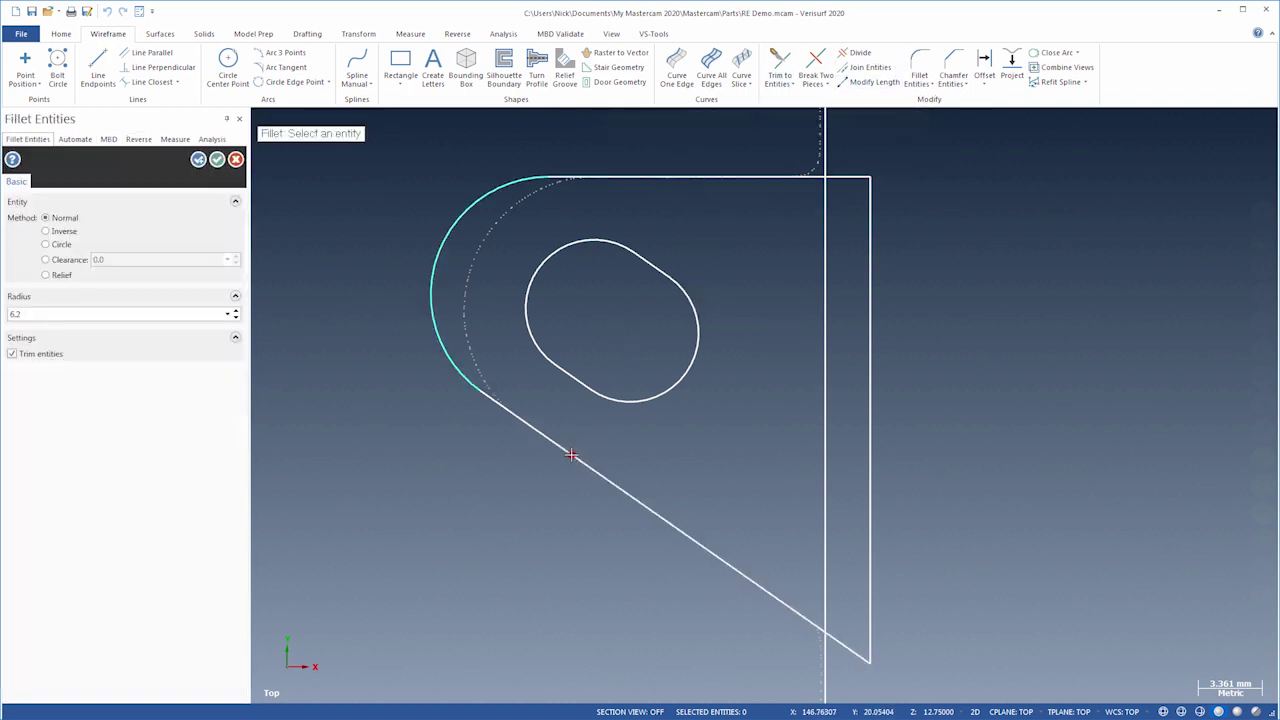
double_click(51, 313)
type("6.8")
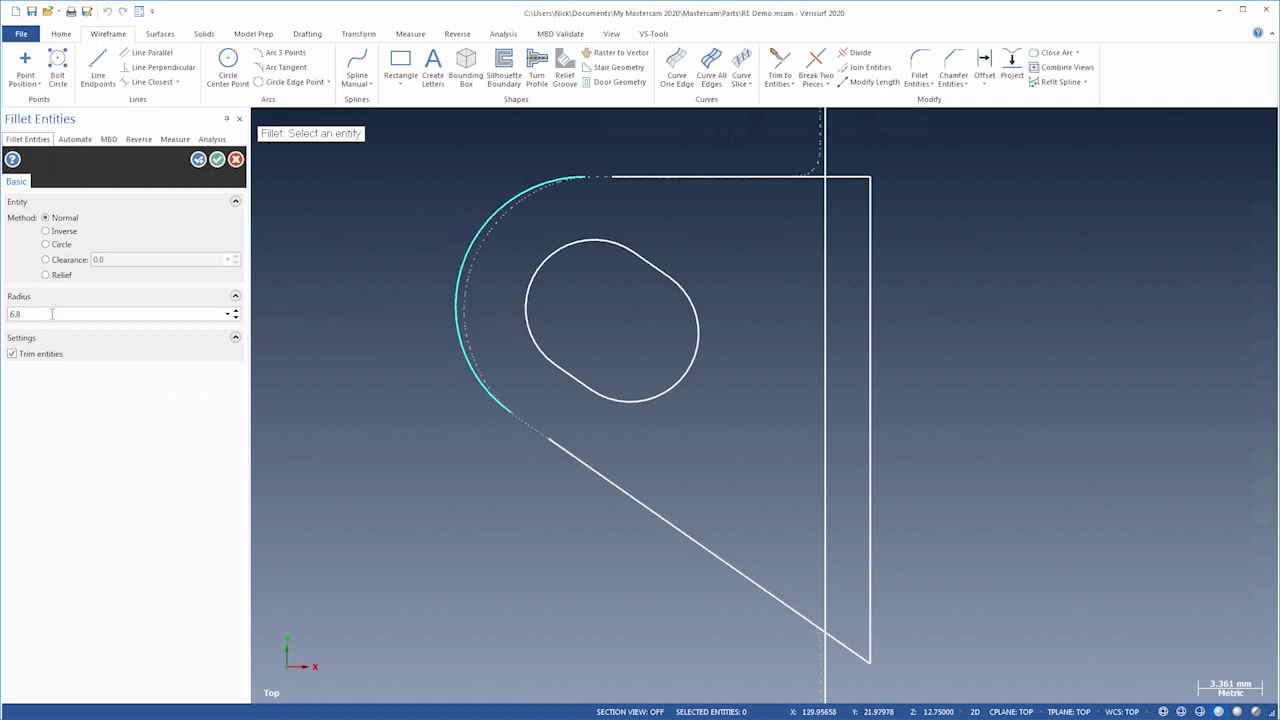
scroll(51, 313, "up", 3)
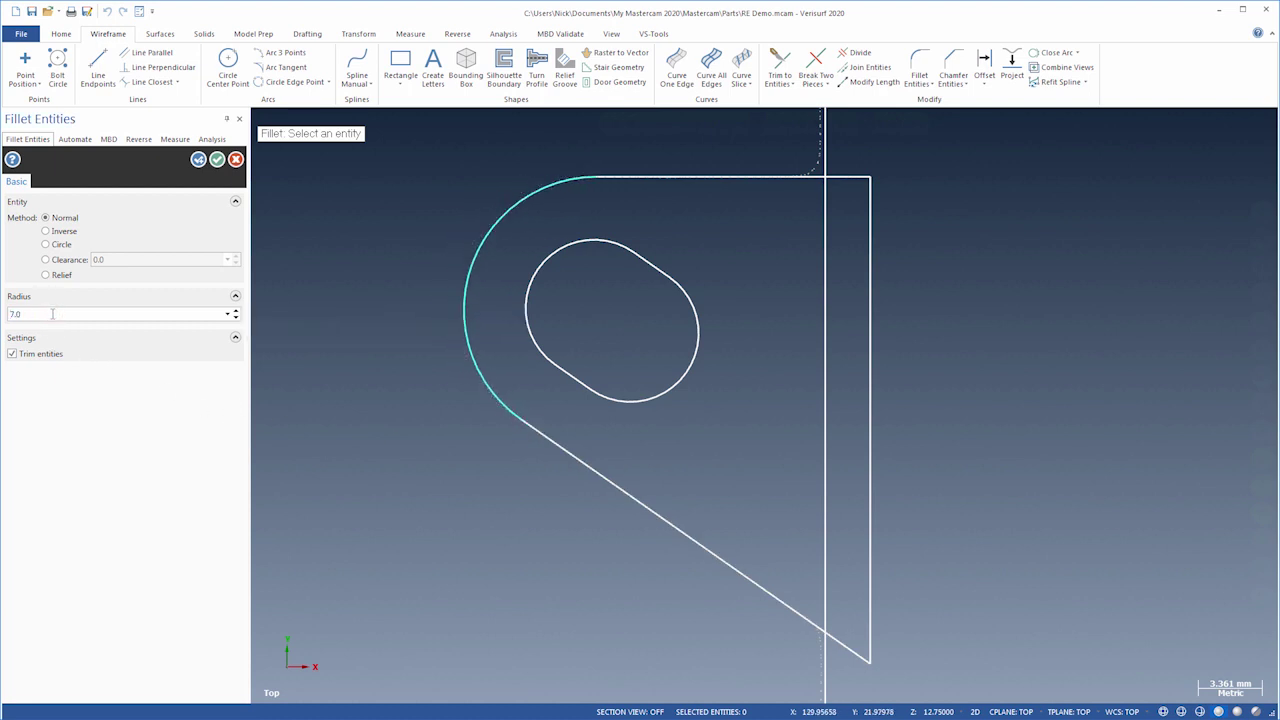
left_click(217, 160)
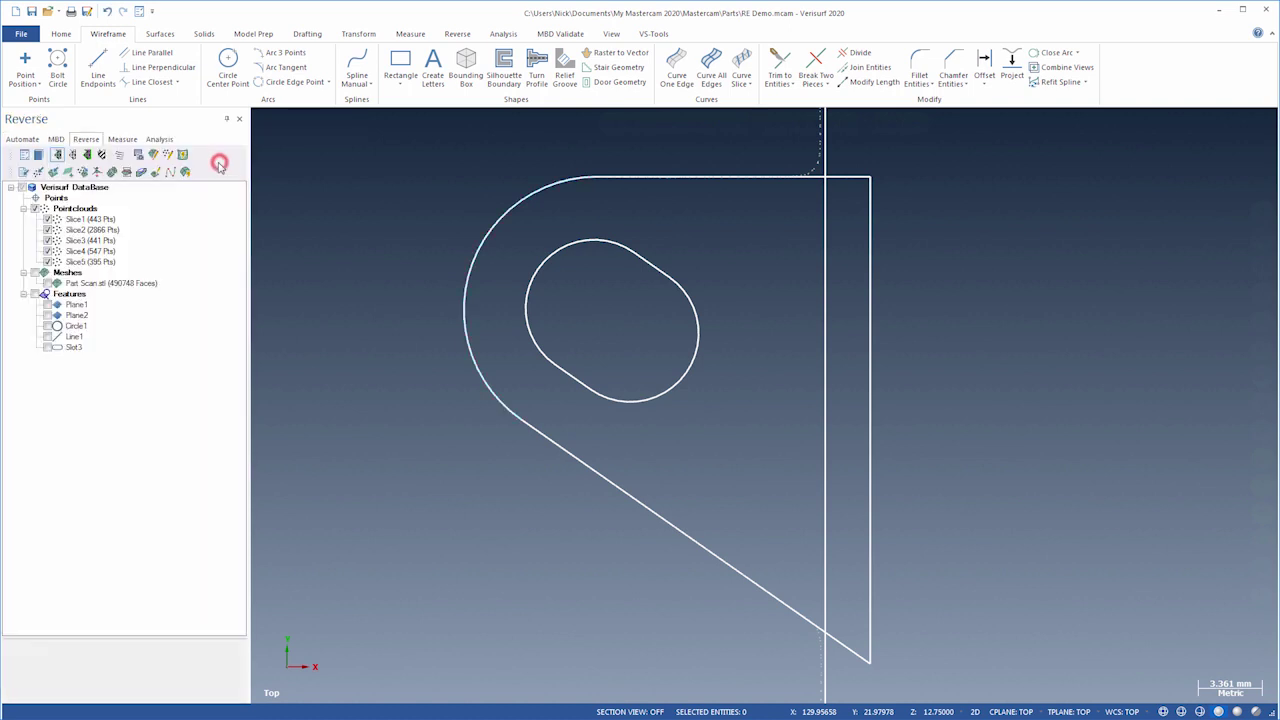
Delete point-cloud slices Slice1–Slice5 and fit the view to the whole part outline
left_click_drag(148, 206, 80, 263)
right_click(80, 263)
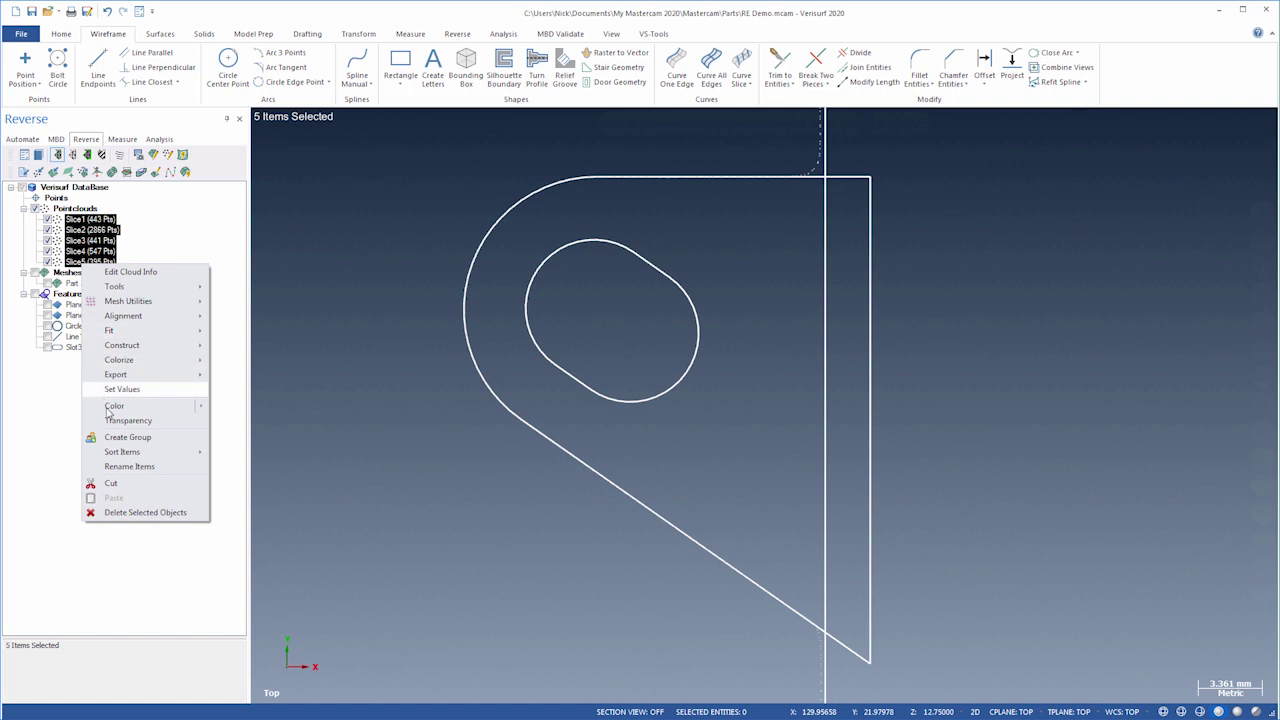
left_click(135, 512)
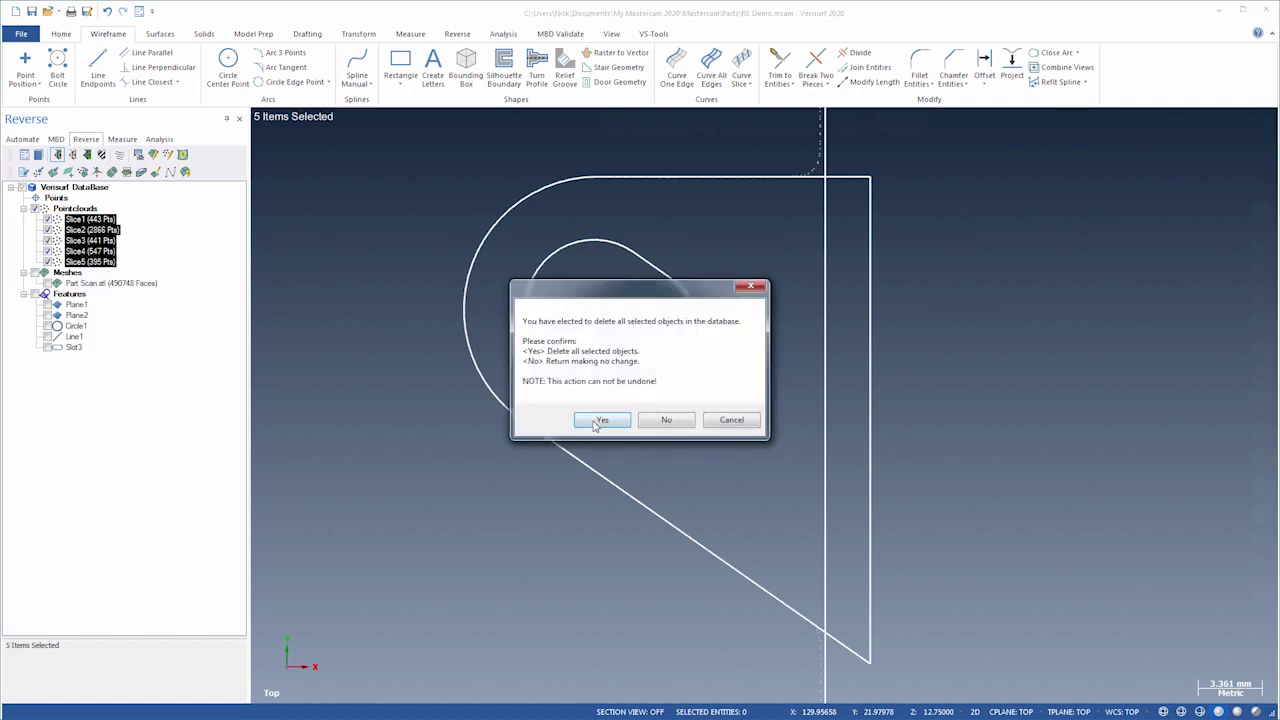
left_click(600, 420)
right_click(594, 421)
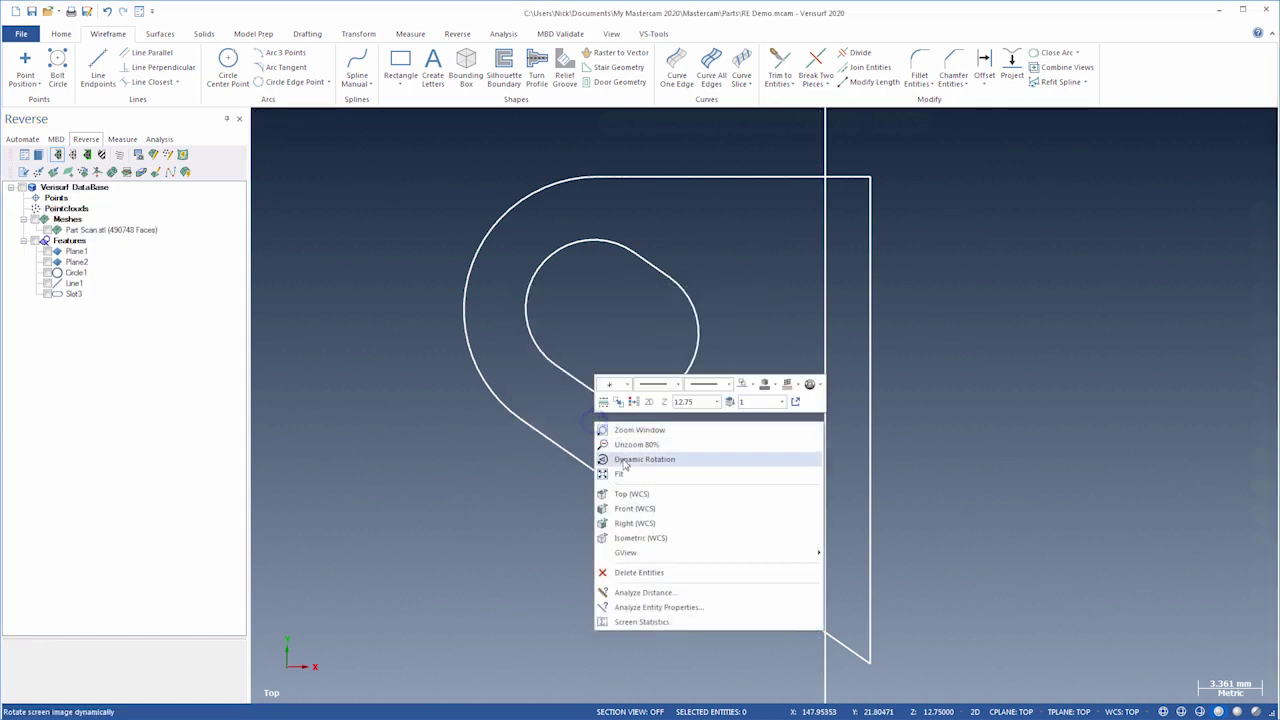
left_click(622, 473)
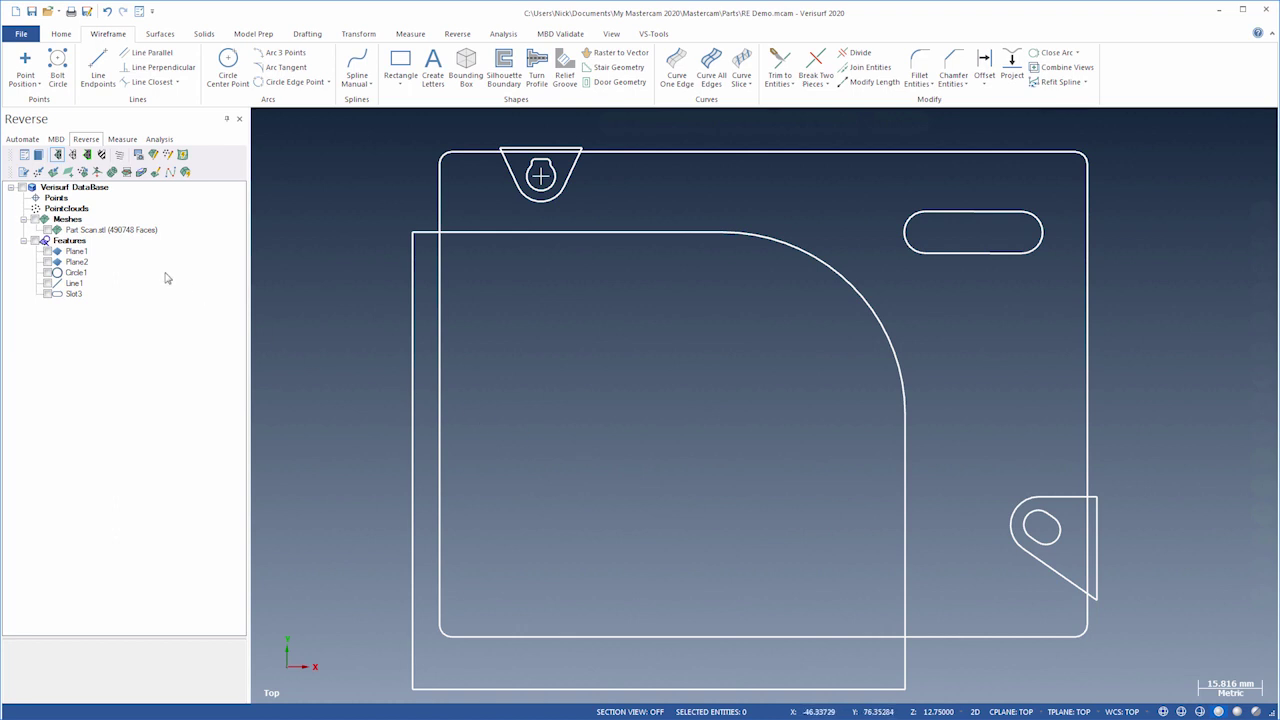
Show Part Scan.stl and fit Plane3 to the slot's upper wall area on the mesh
left_click(46, 229)
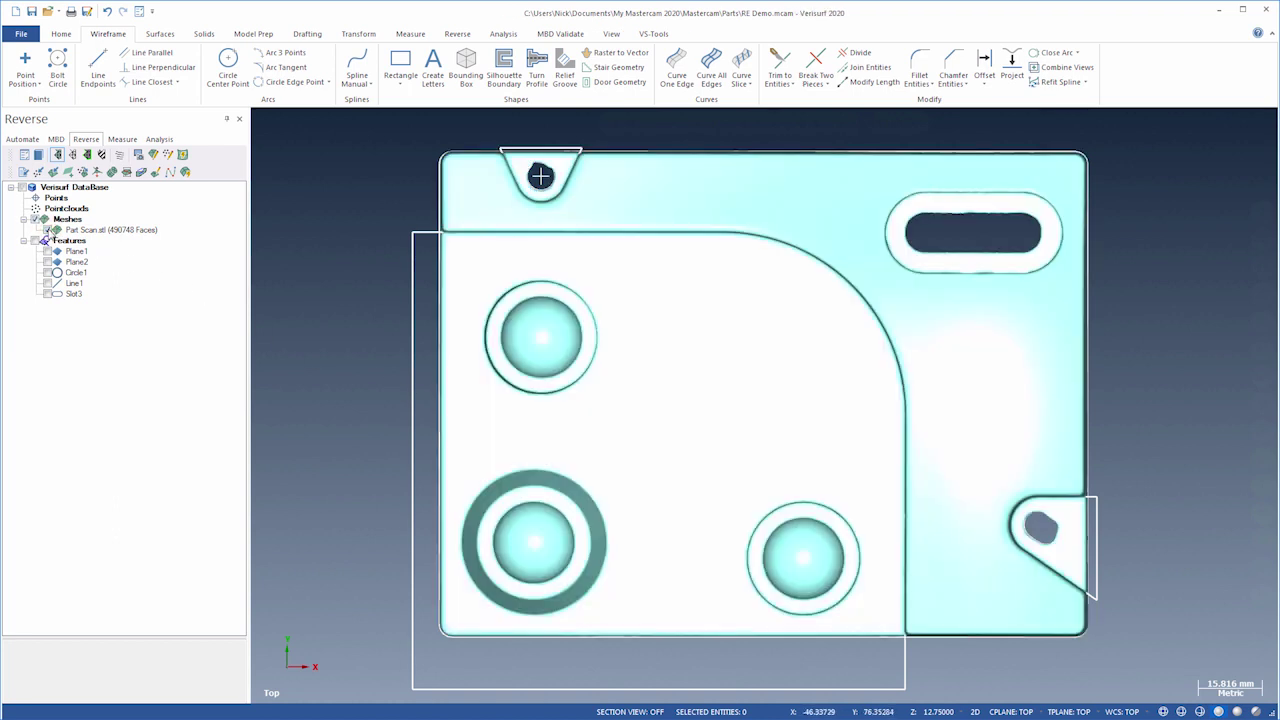
scroll(1047, 173, "up", 2)
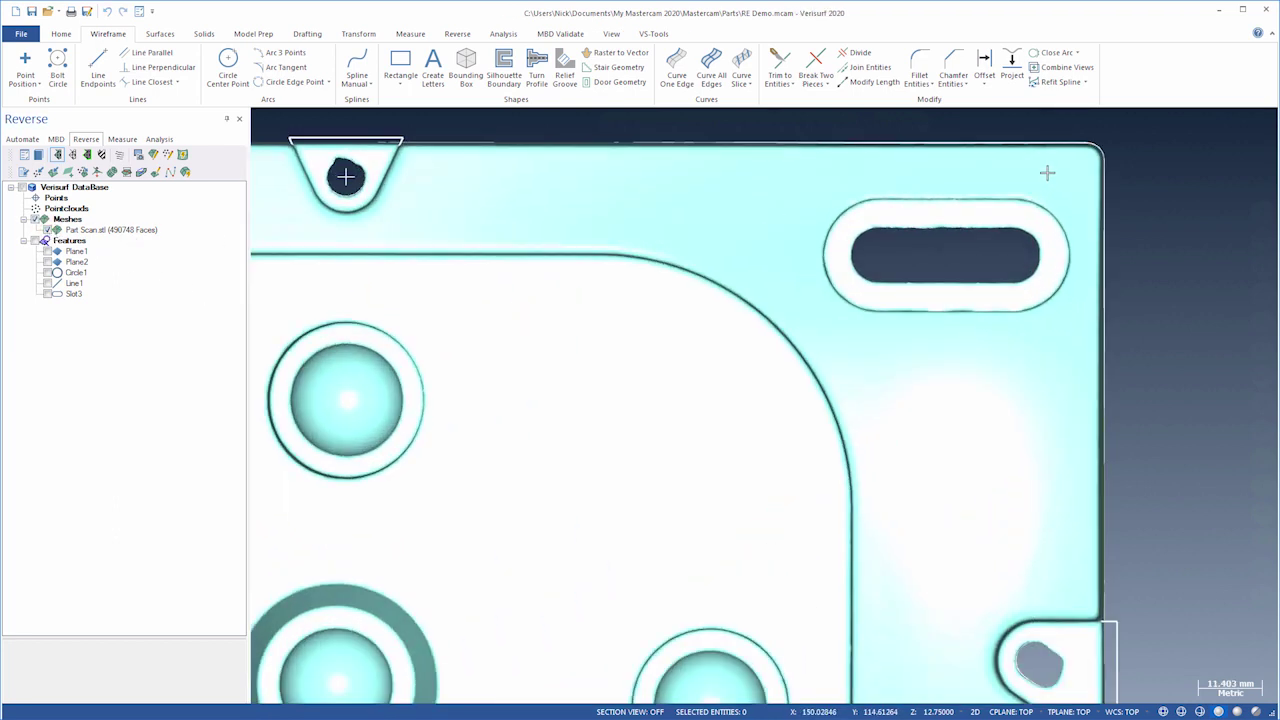
scroll(1045, 176, "up", 2)
middle_click_drag(929, 254, 935, 218)
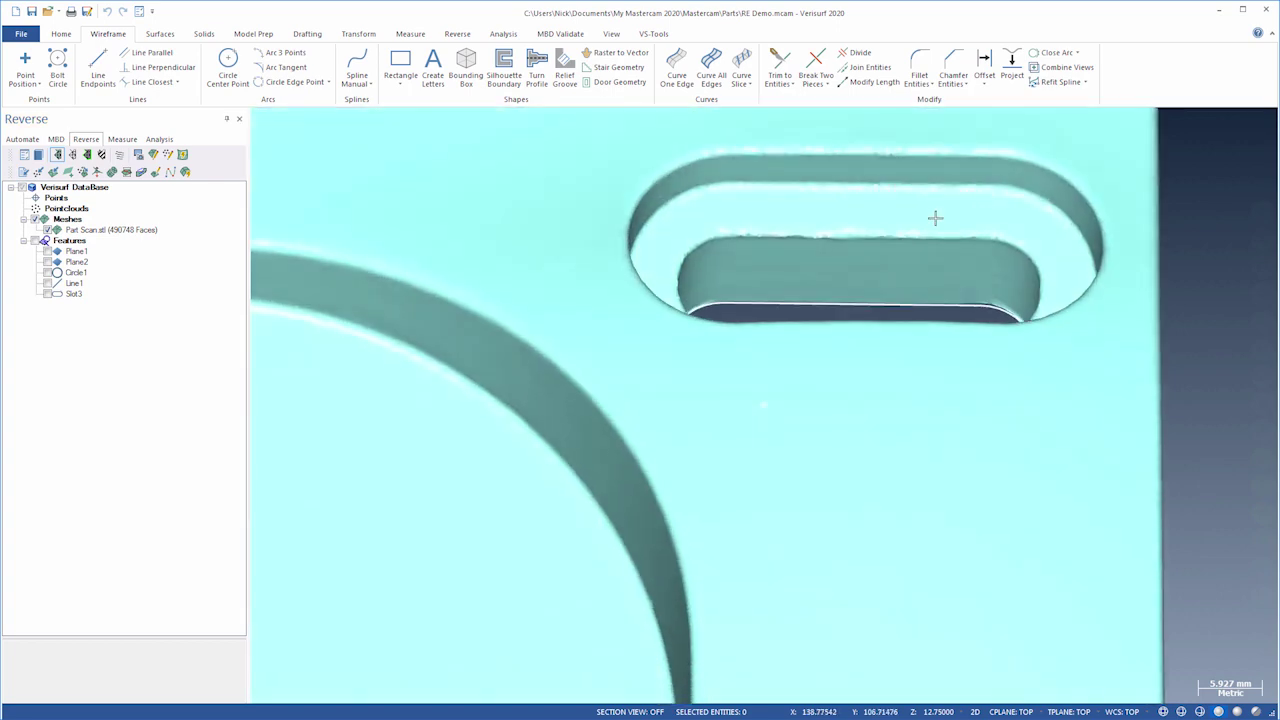
left_click(151, 156)
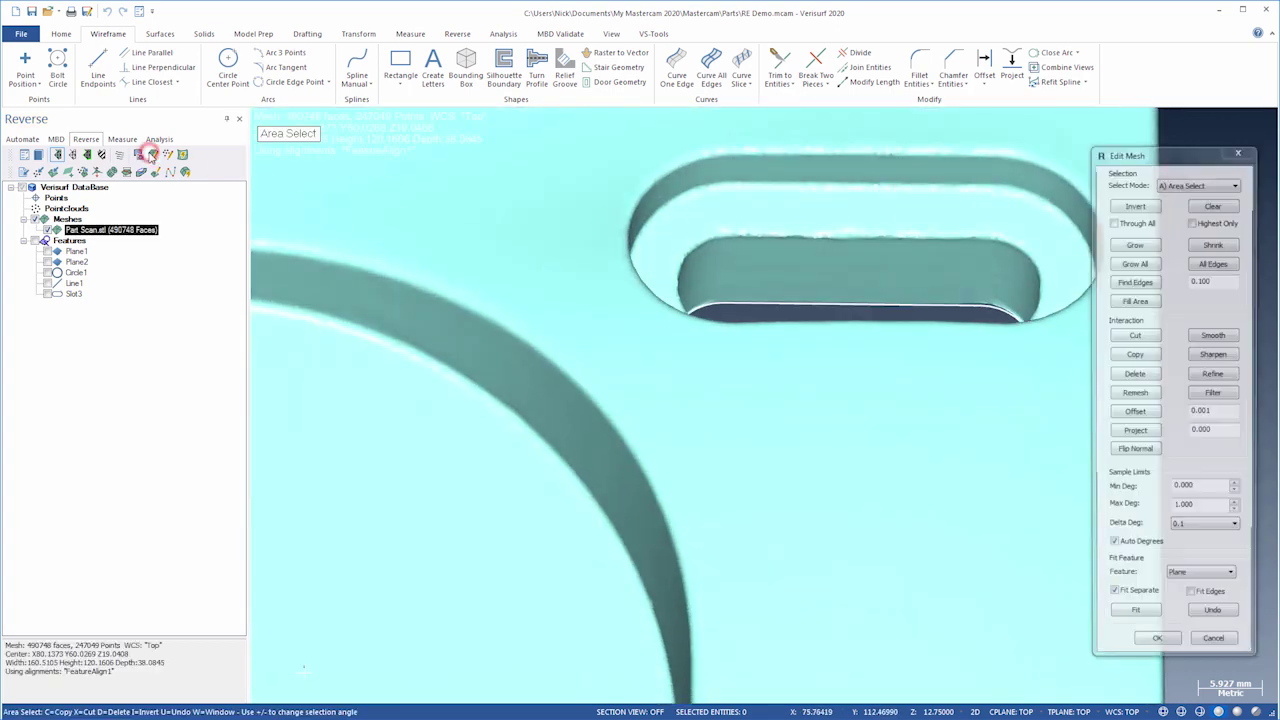
left_click(792, 209)
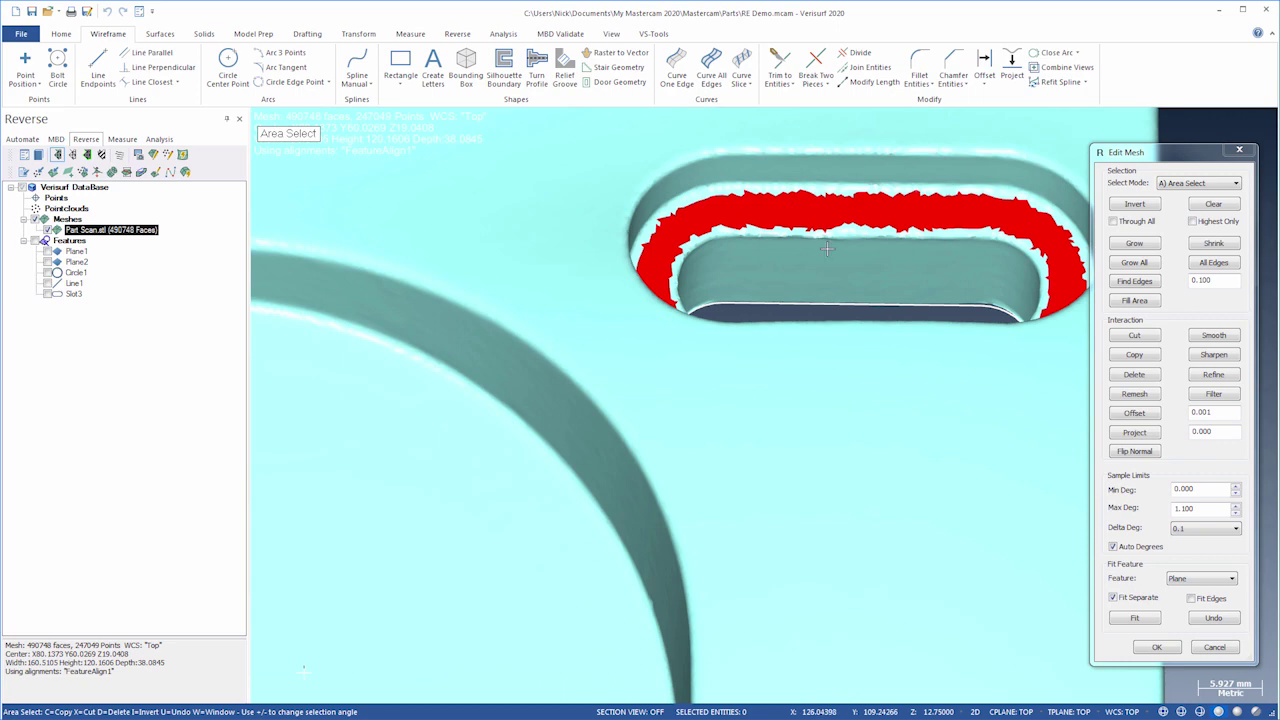
left_click(1134, 618)
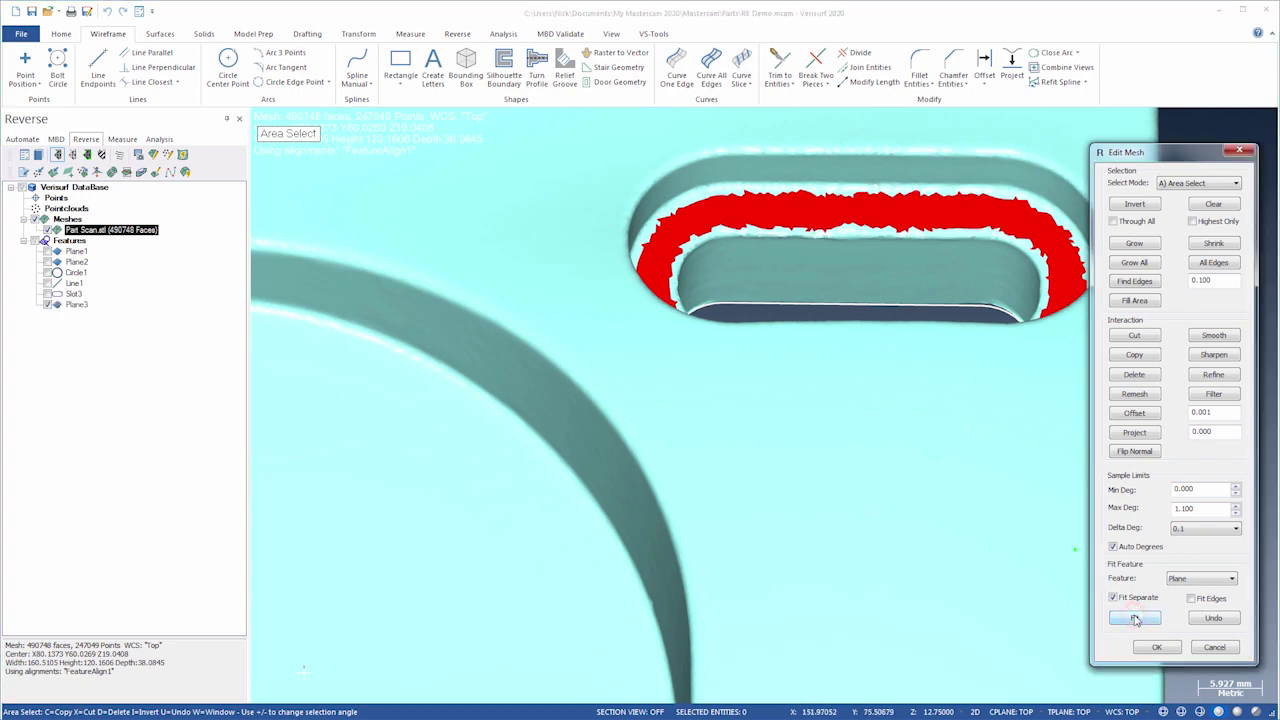
Fit Slot4 to the oblong pocket, 43.7625 long by 19.9894 wide
left_click(1012, 175)
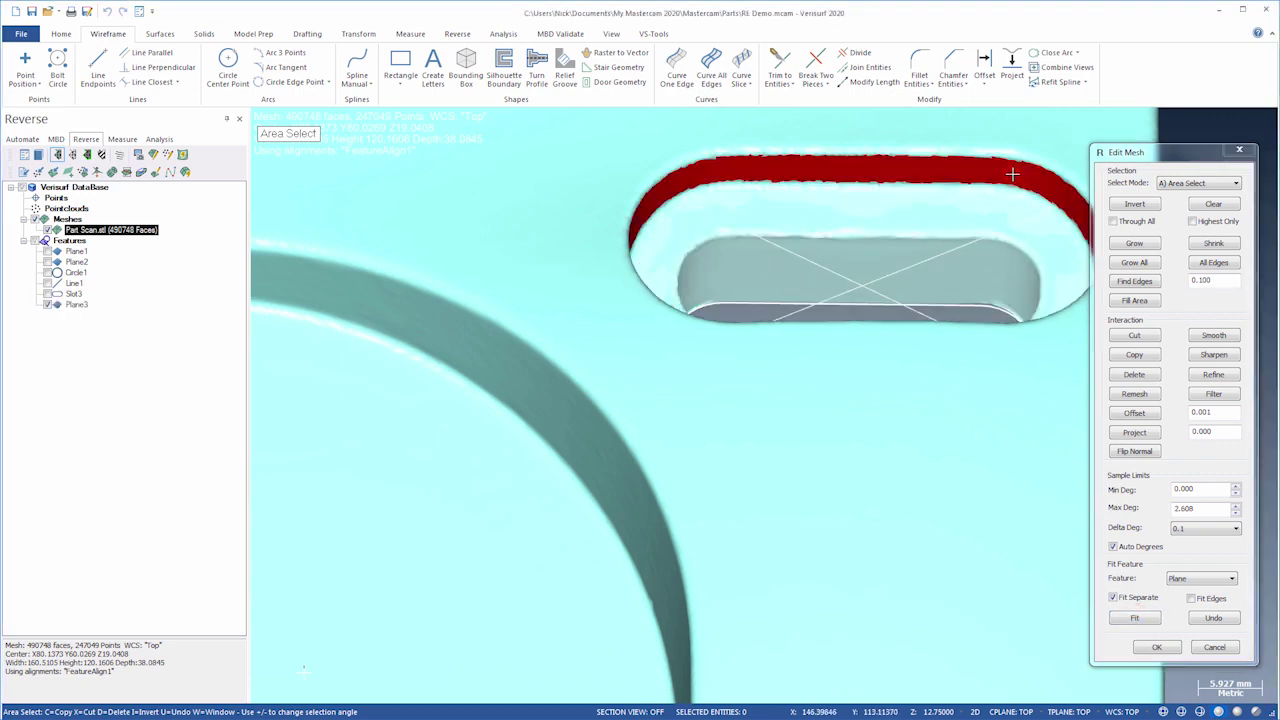
left_click(1186, 580)
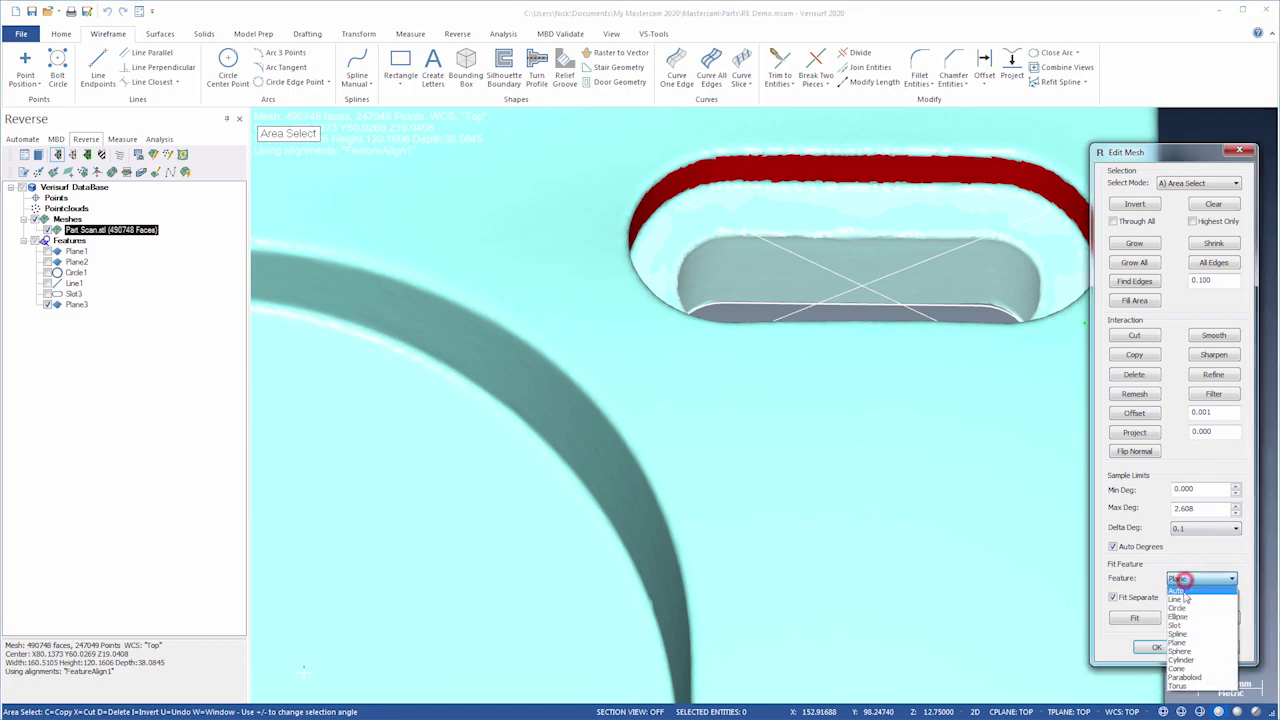
left_click(1182, 626)
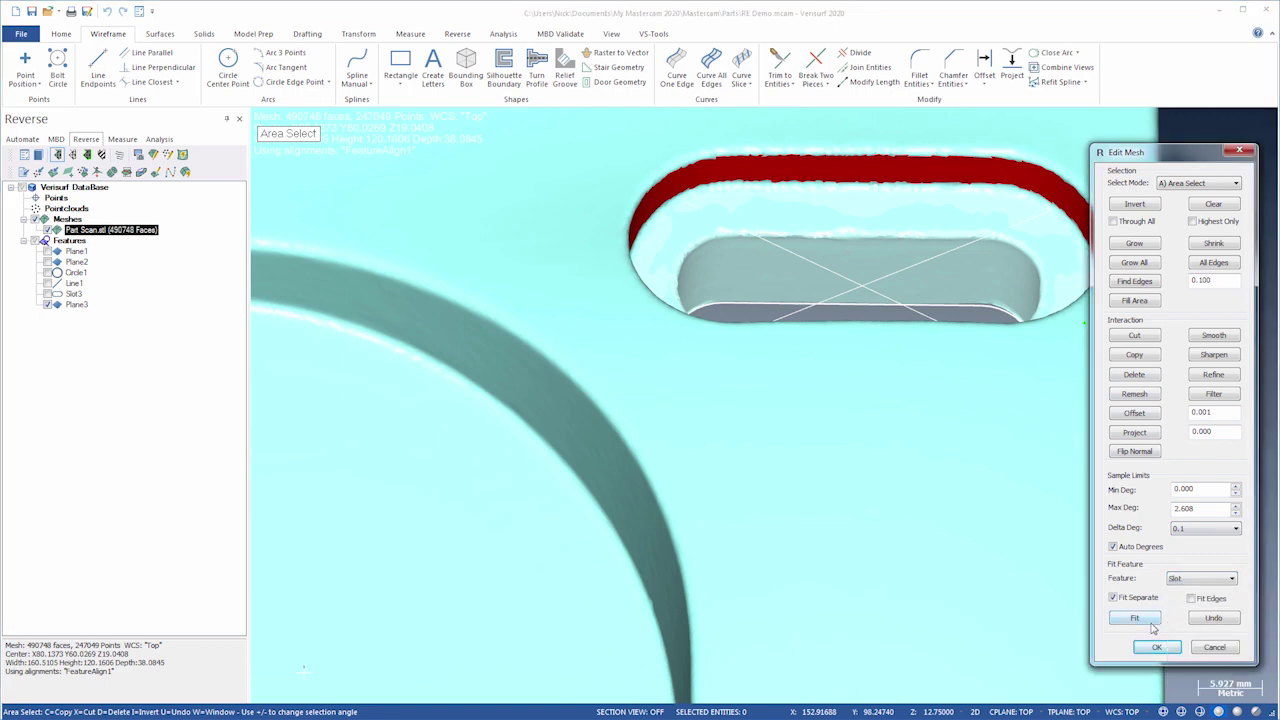
left_click(1151, 622)
left_click(1157, 648)
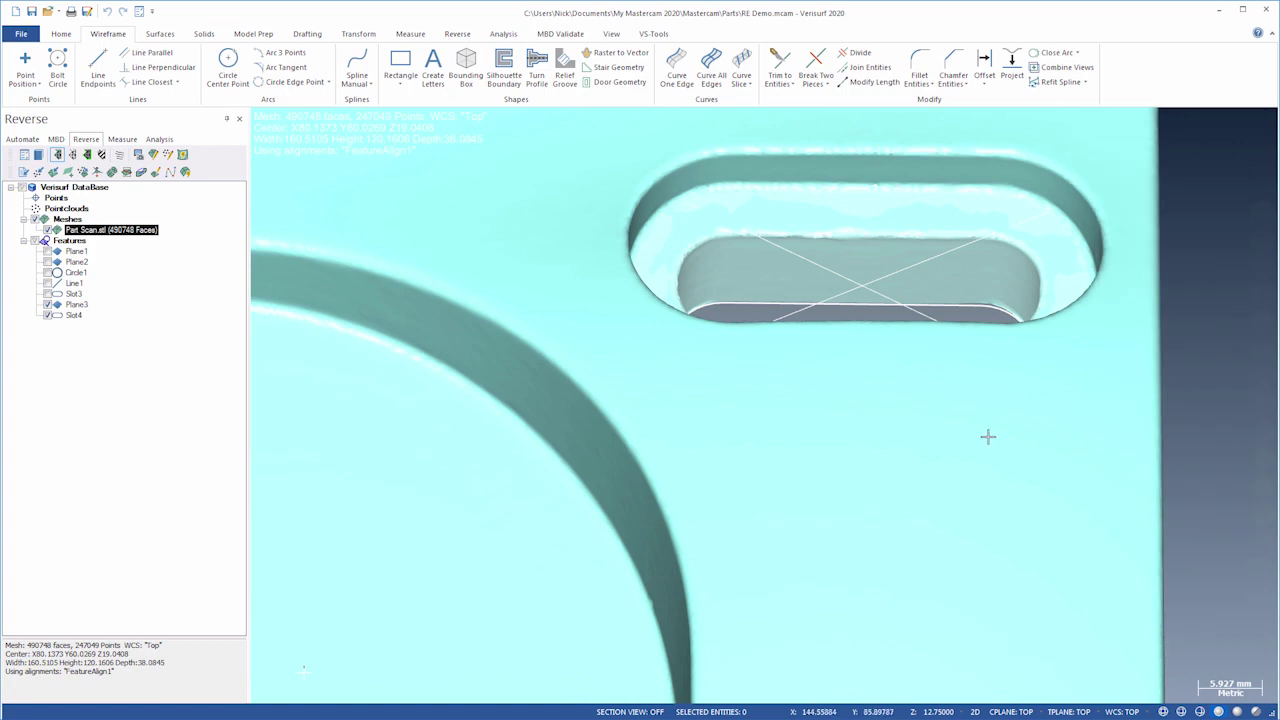
middle_click_drag(946, 371, 951, 203)
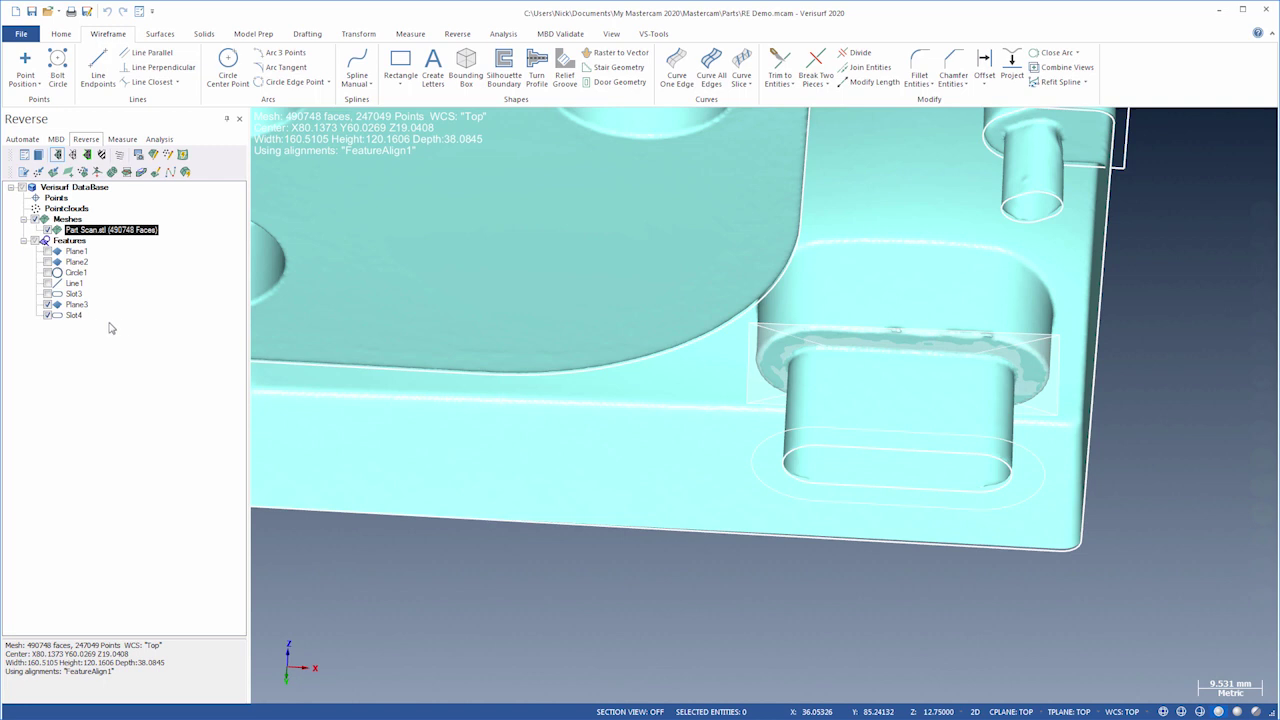
left_click(74, 315)
Refit Slot4 projected onto Plane3, giving 43.7643 by 20.0044
double_click(74, 315)
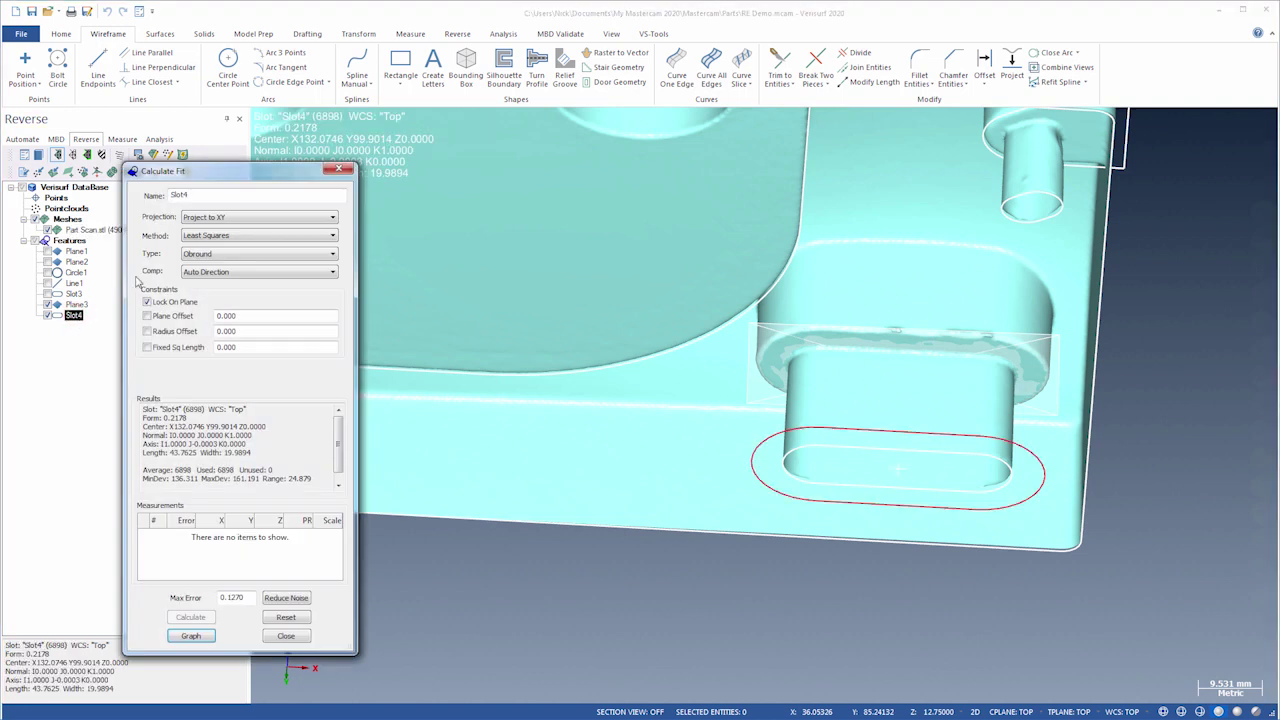
left_click(227, 218)
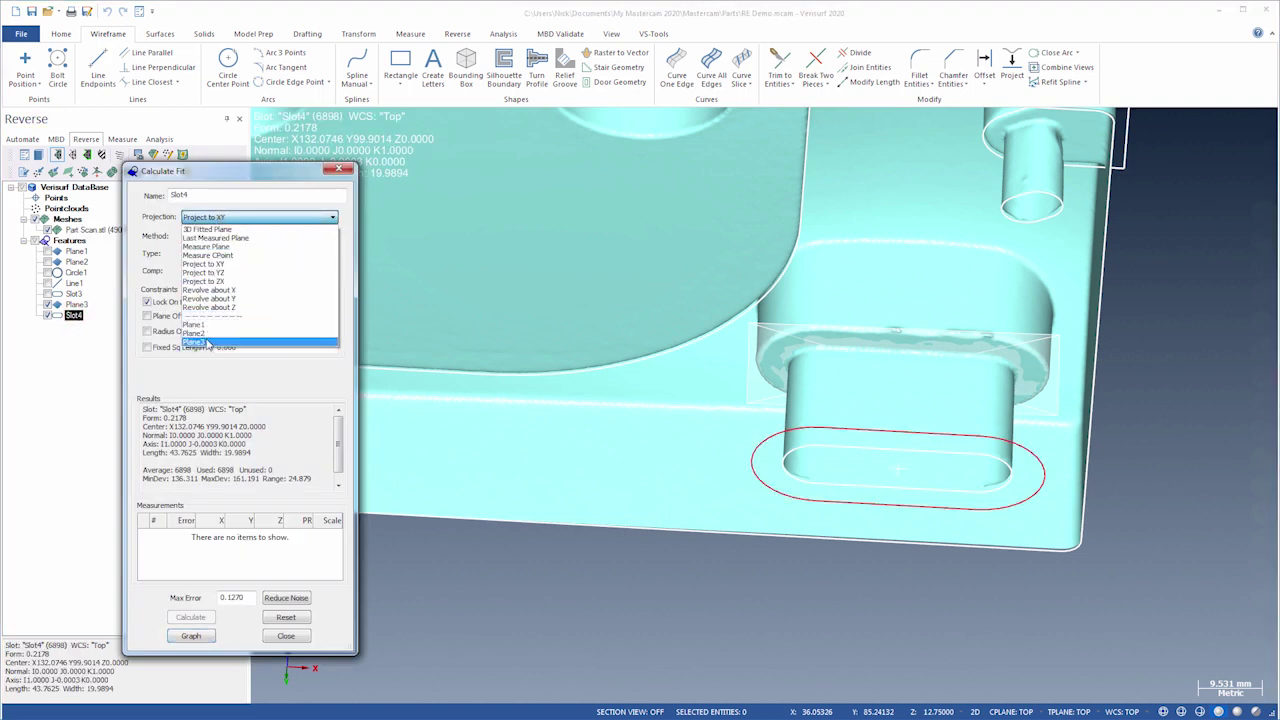
left_click(205, 340)
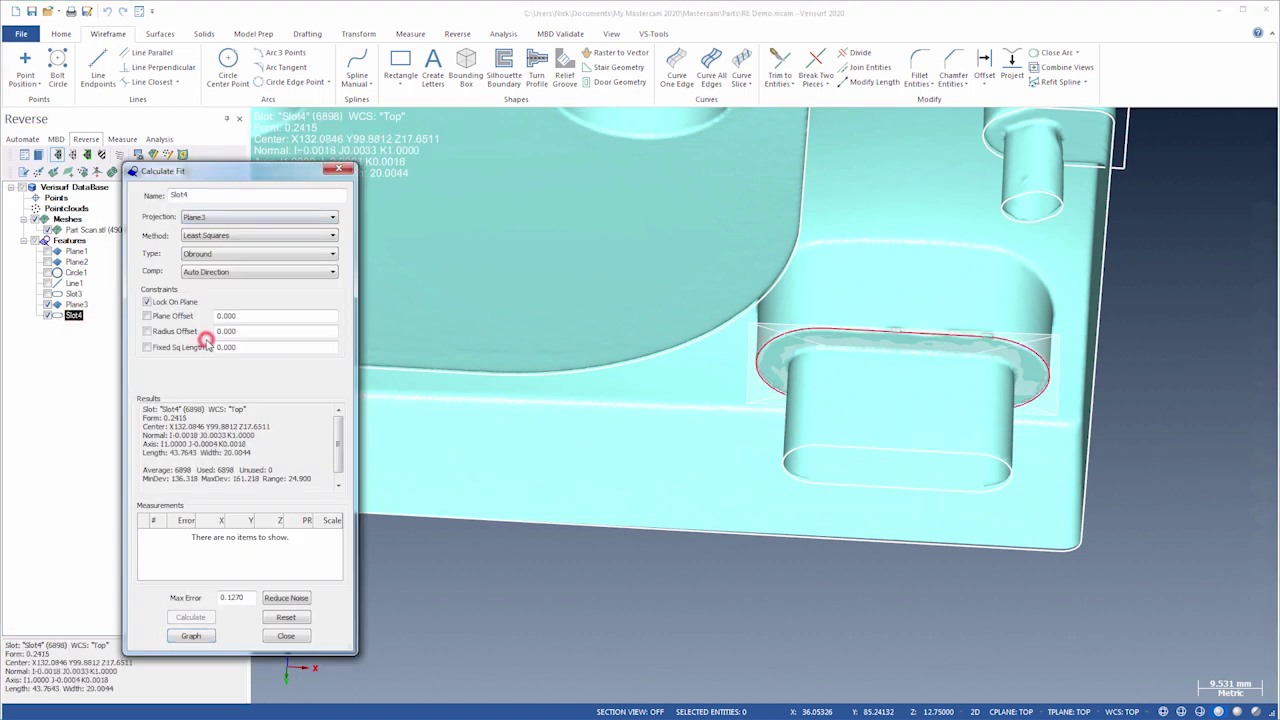
left_click(285, 636)
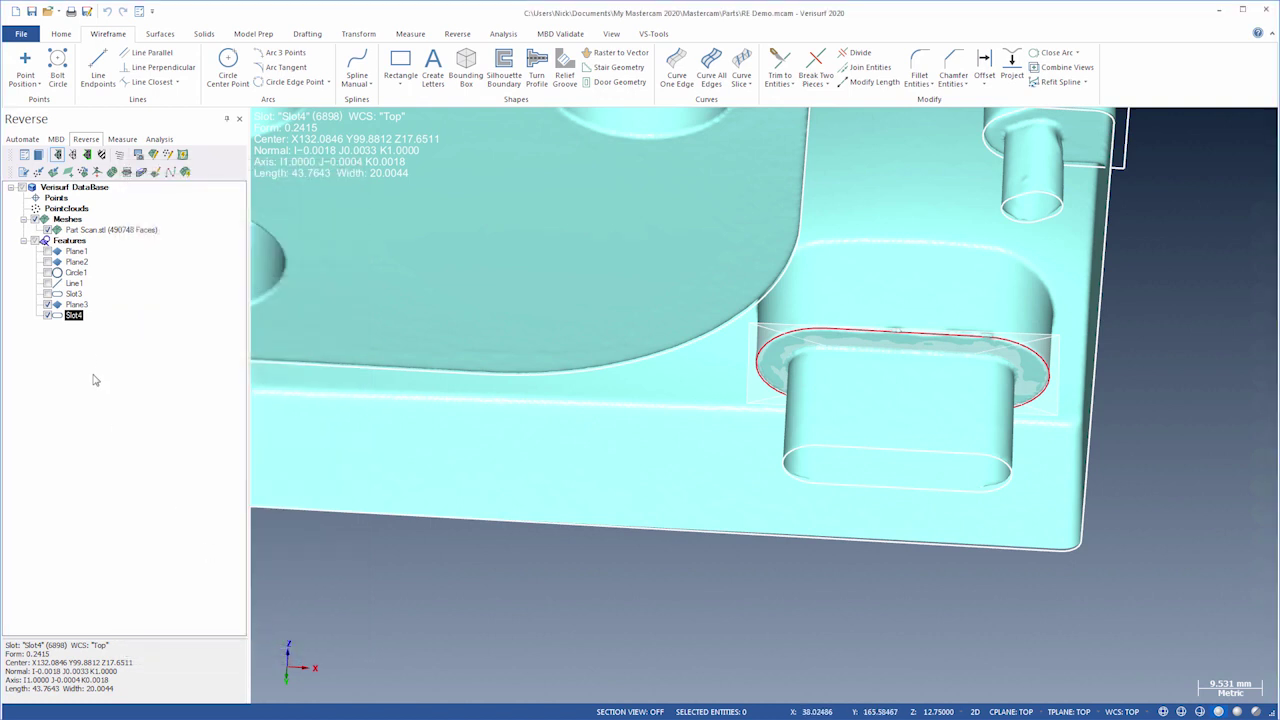
Export Slot4 as CAD geometry
right_click(75, 317)
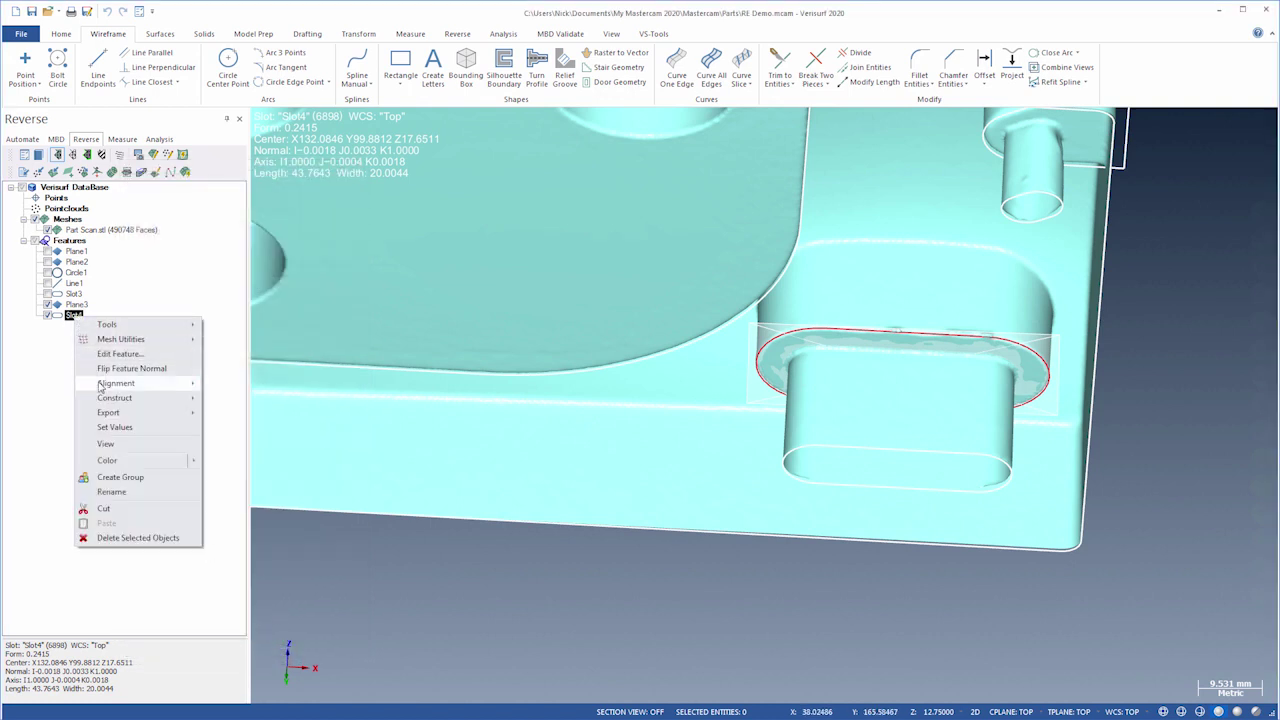
left_click(113, 413)
left_click(241, 447)
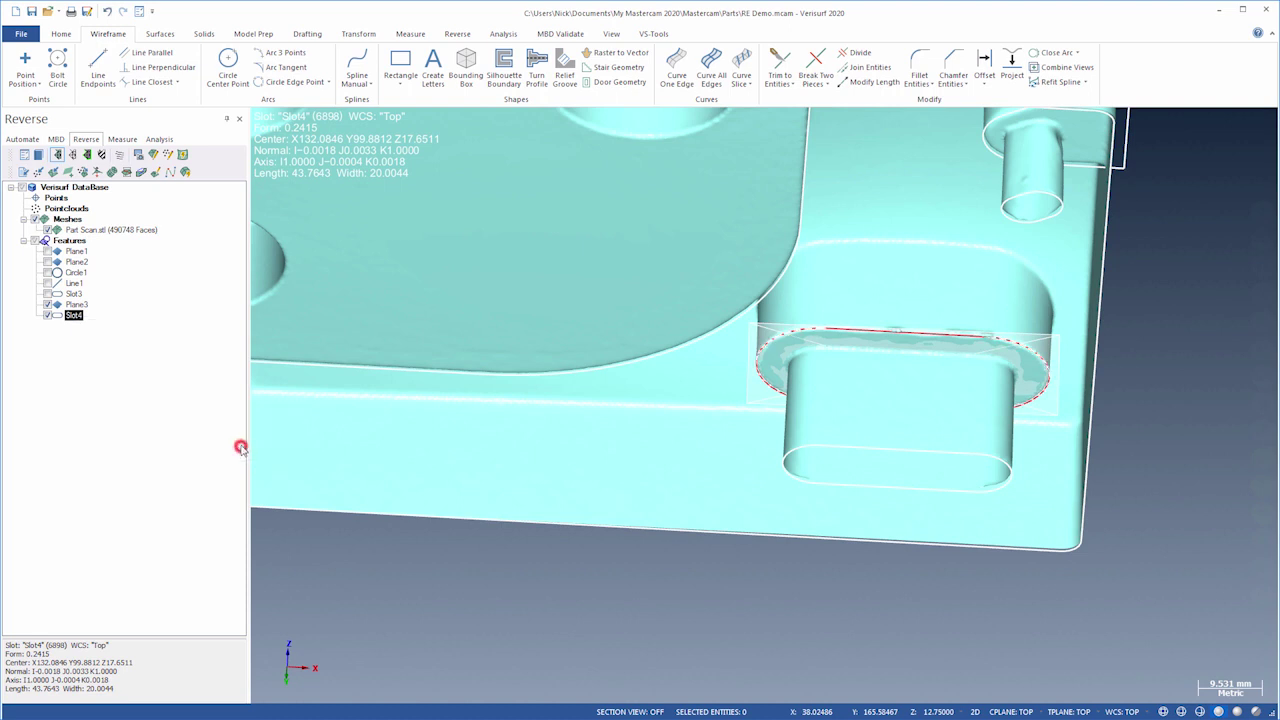
Deselect Plane3 and Slot4 and switch to the isometric view
left_click(76, 304, "ctrl")
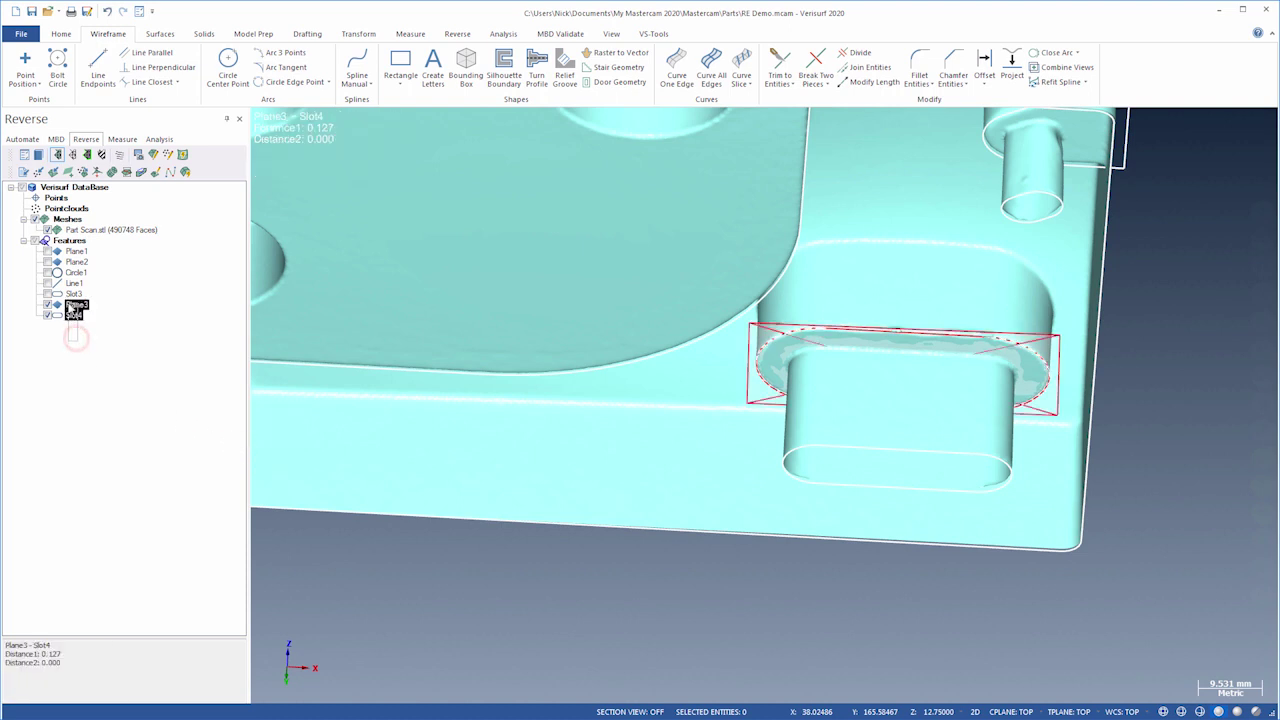
left_click(64, 348)
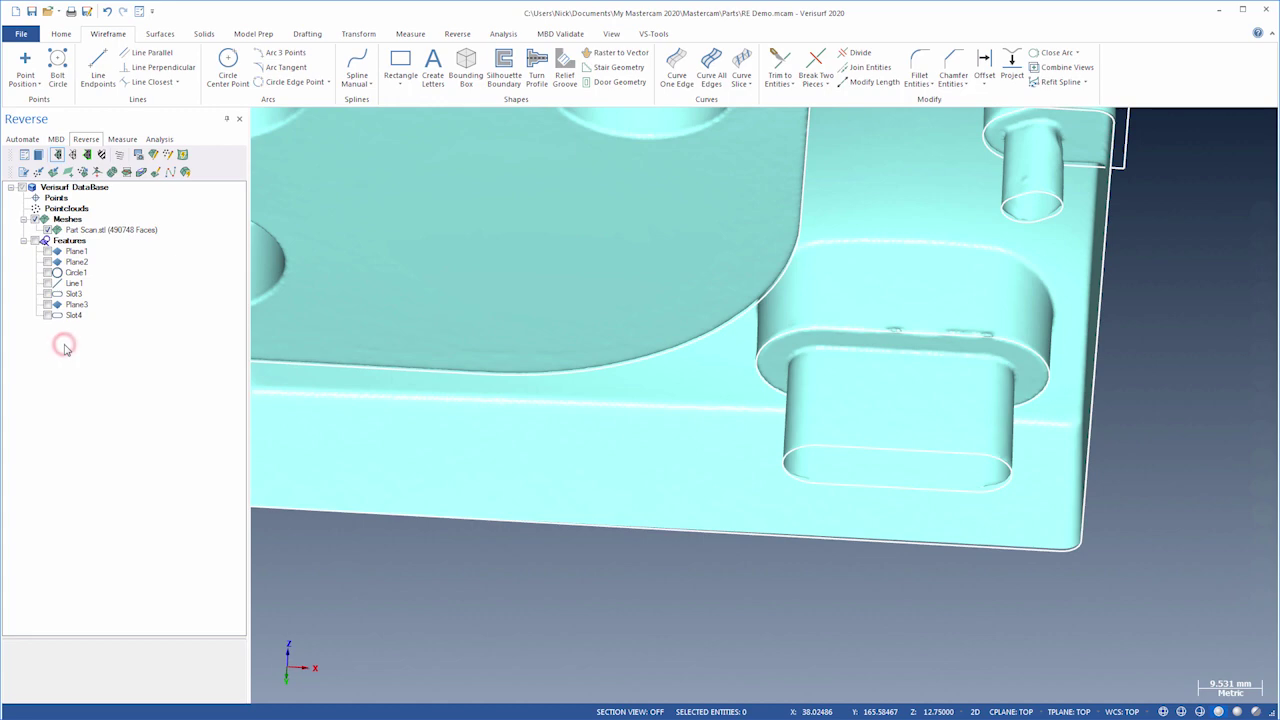
key("alt+7")
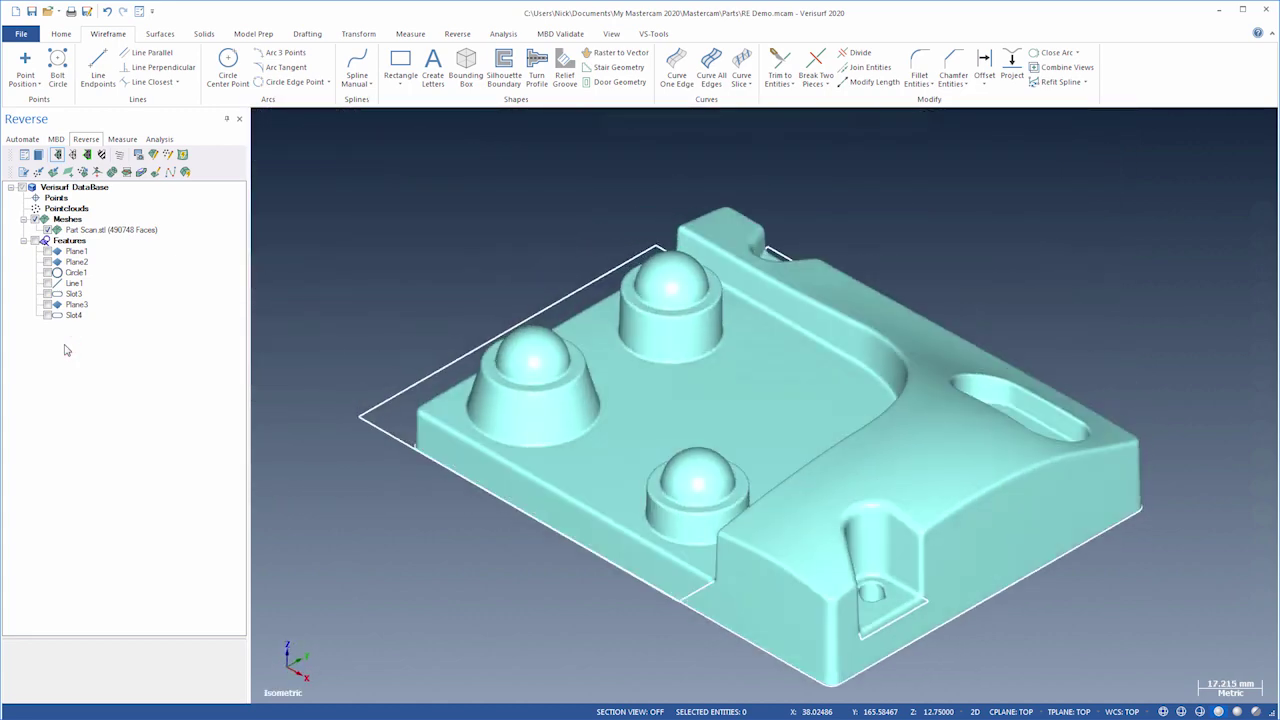
Copy the scan's top-face region into Part Scan.stl_Copy1 (68376 faces) and hide the original scan
left_click(155, 156)
left_click(868, 459)
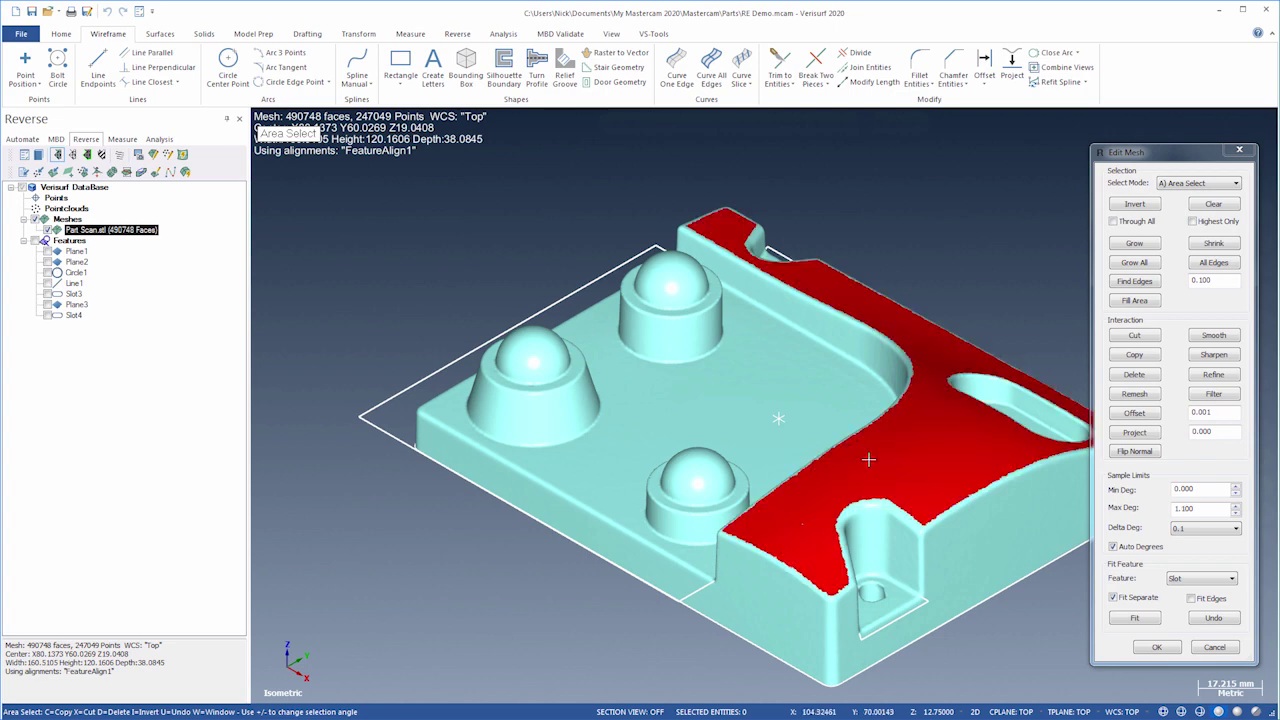
left_click(1131, 356)
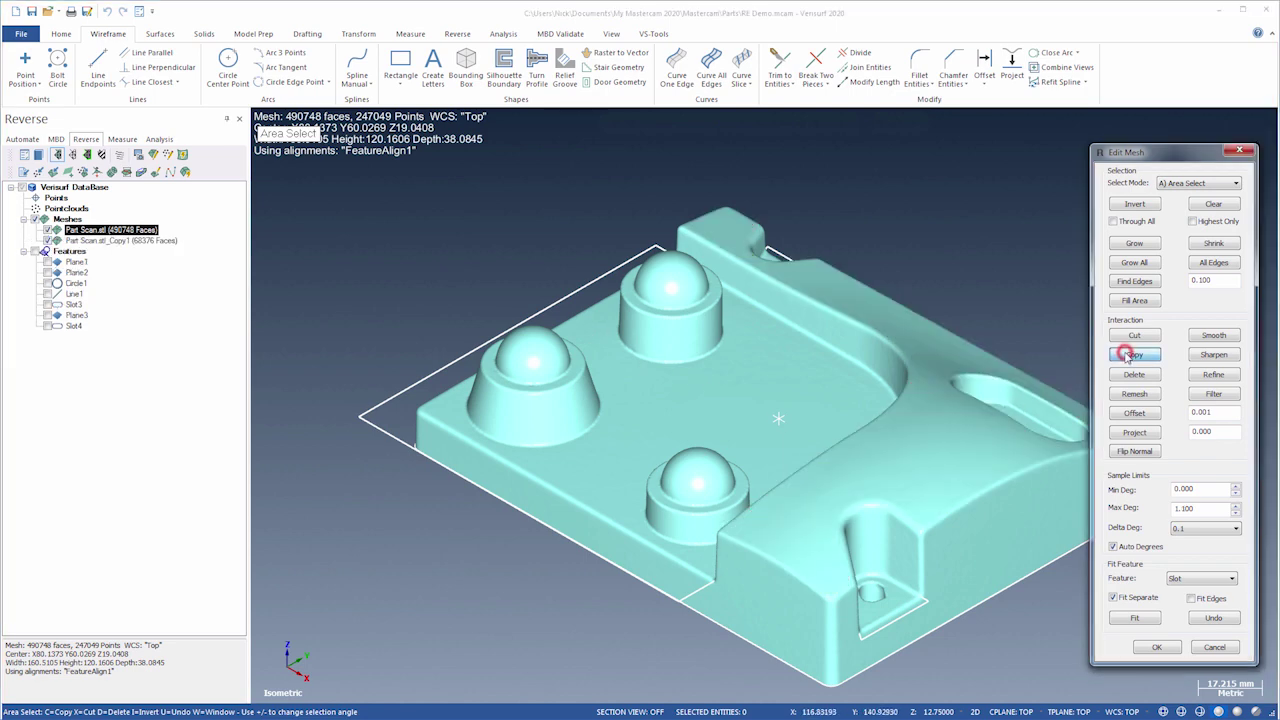
left_click(1156, 648)
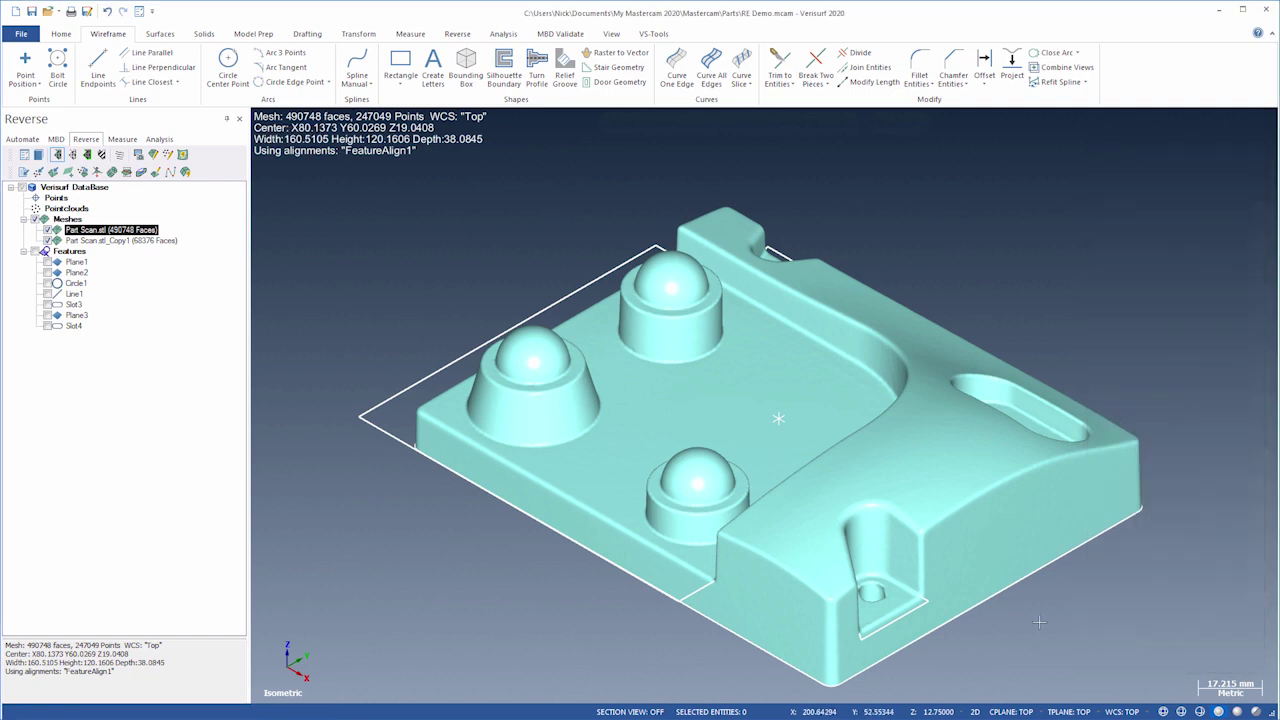
left_click(172, 272)
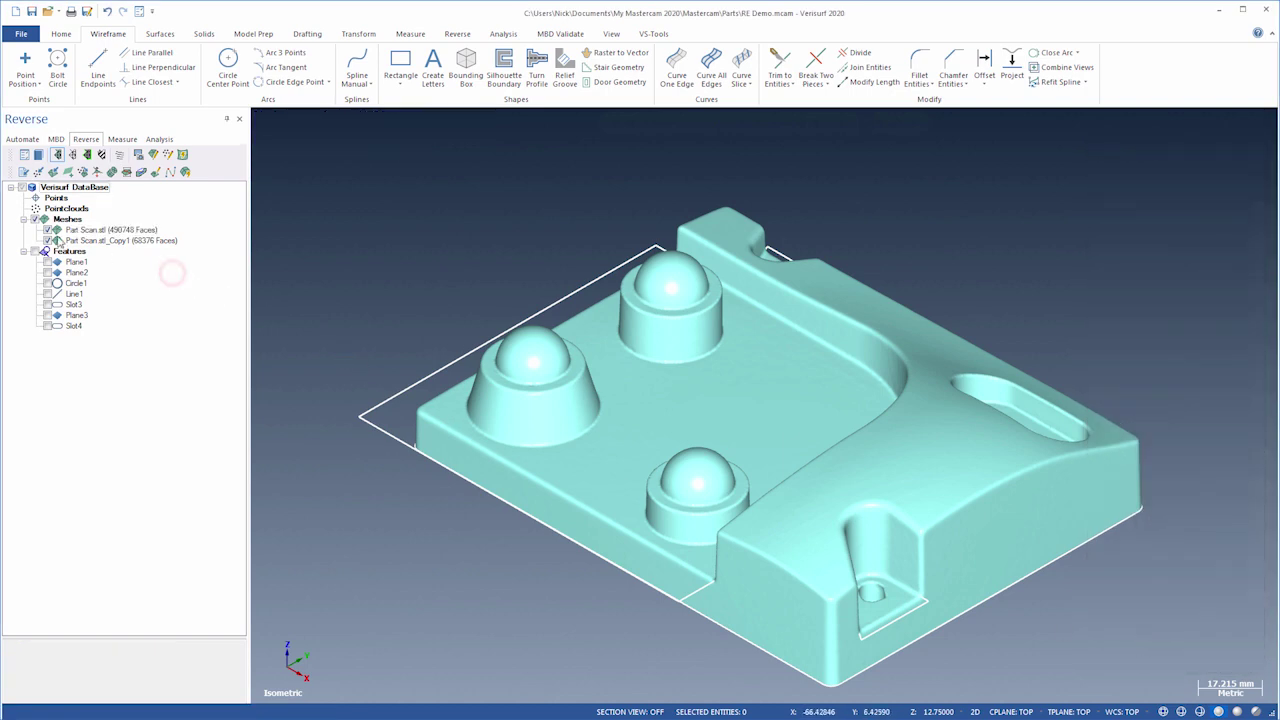
left_click(47, 230)
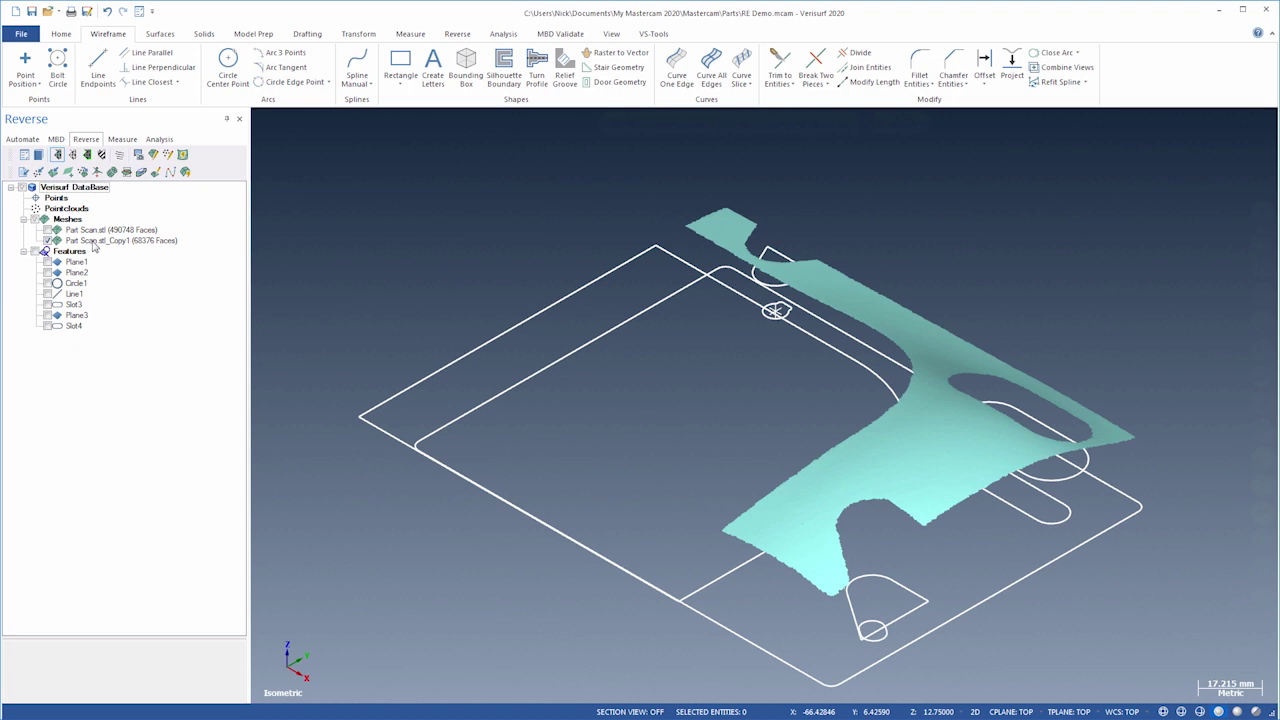
left_click(92, 241)
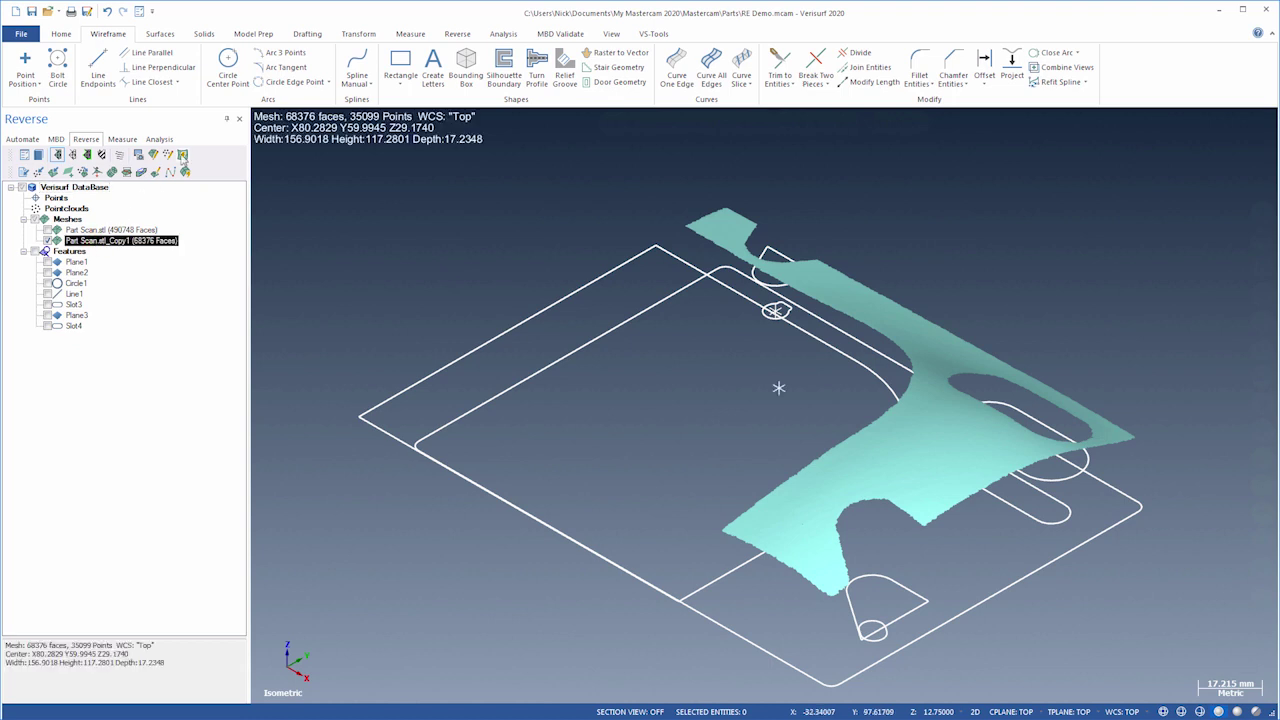
Start a Power Surface fit on the copied mesh and adjust its point weight
left_click(183, 155)
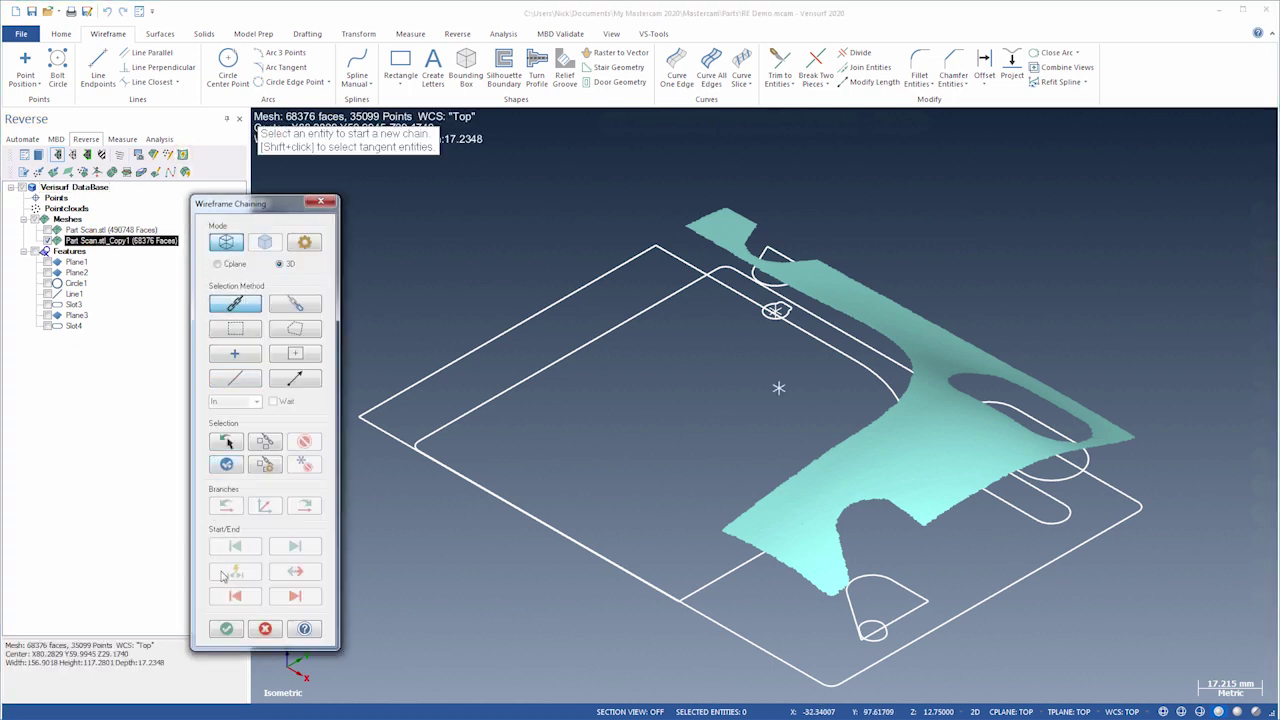
left_click(226, 628)
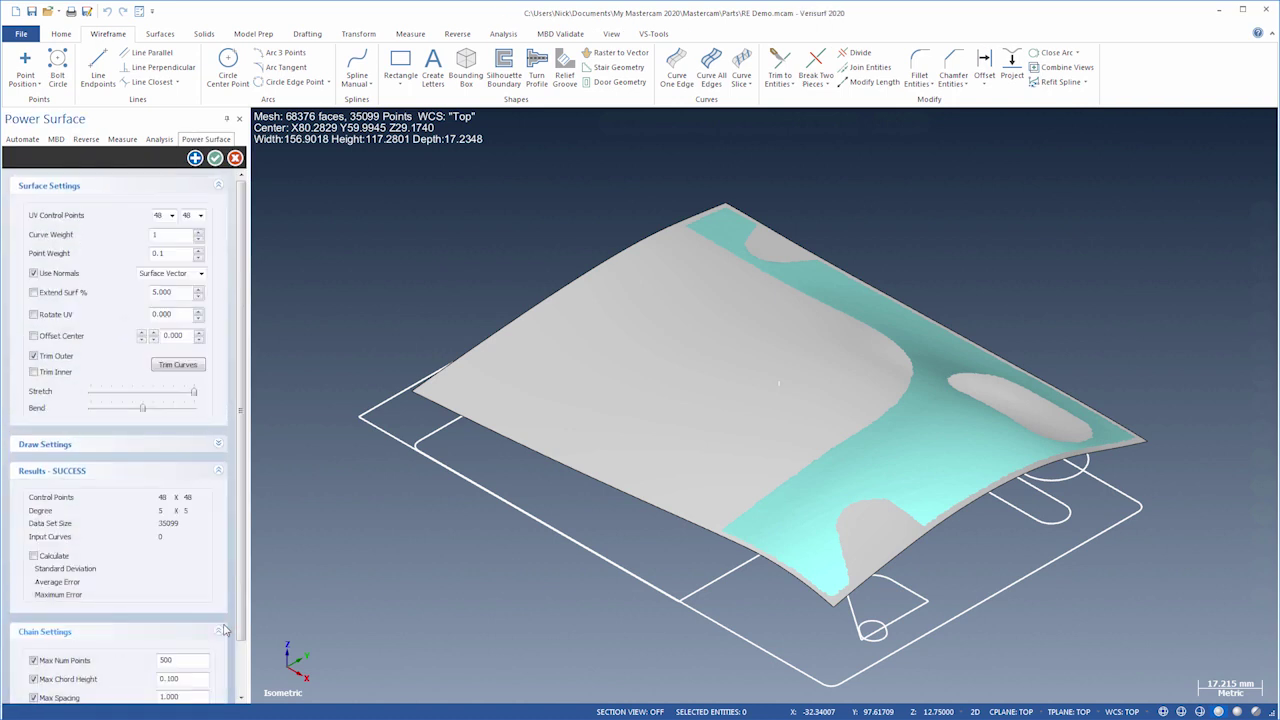
left_click(34, 557)
type("0.2")
key("Return")
scroll(169, 254, "up", 1)
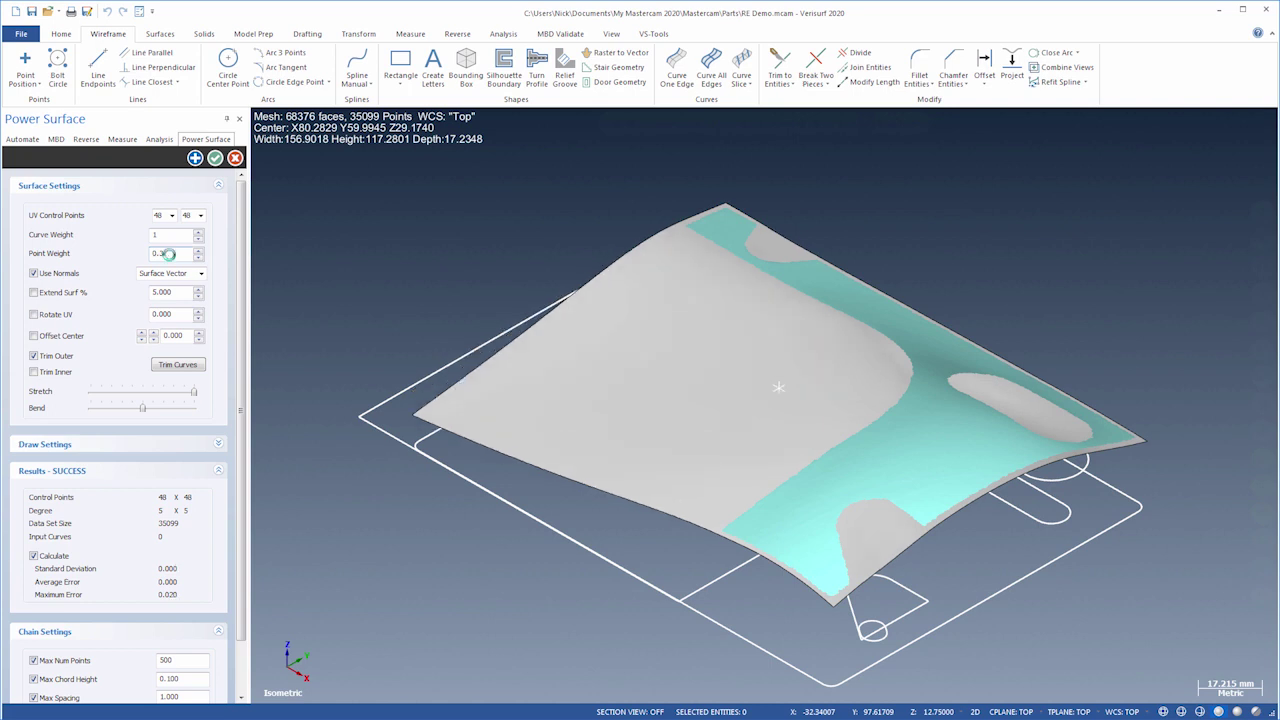
scroll(171, 254, "up", 1)
scroll(171, 254, "down", 1)
Minimise the bend, extend the surface, accept the 48×48 fit and hide the copy mesh
left_click_drag(145, 410, 88, 409)
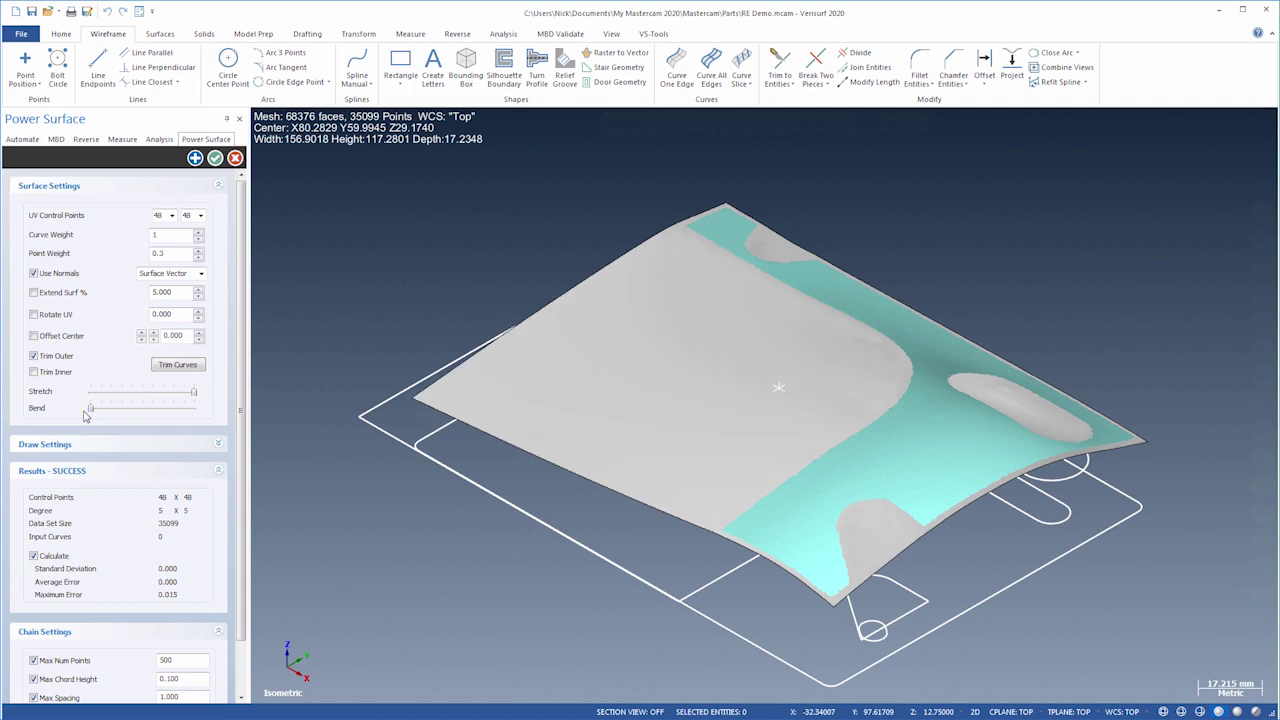
left_click(33, 292)
left_click(215, 159)
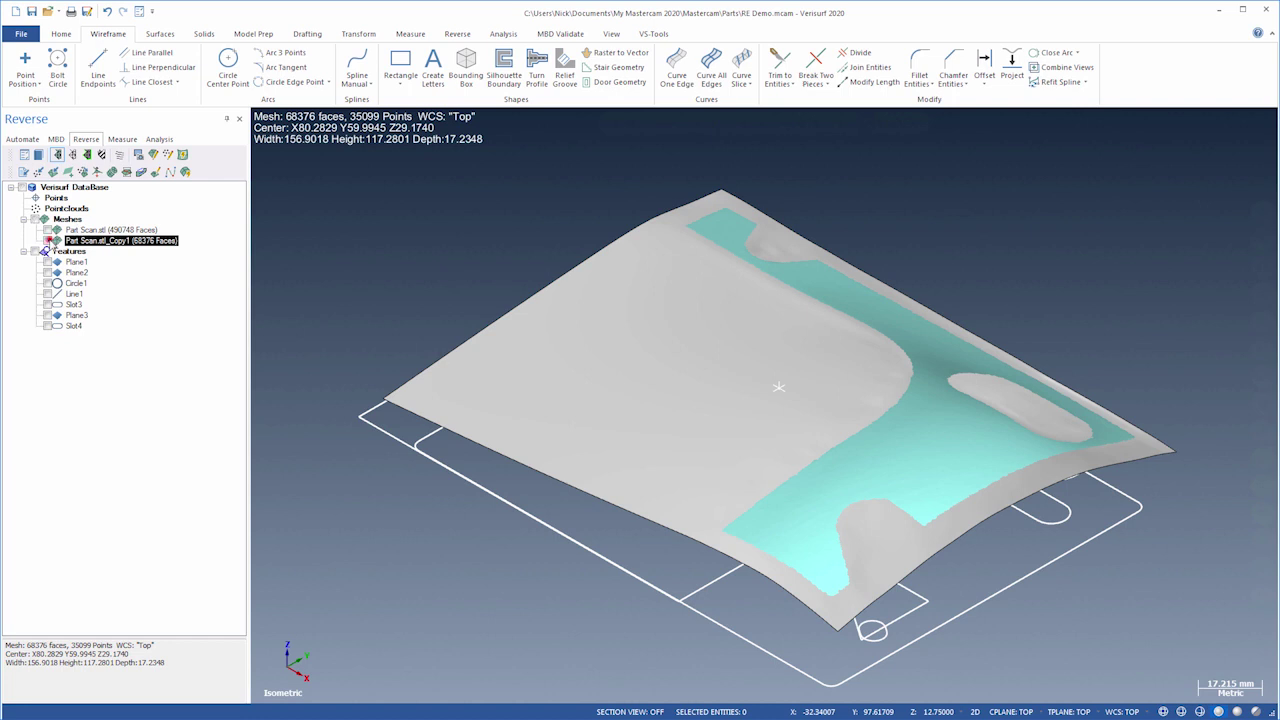
left_click(47, 230)
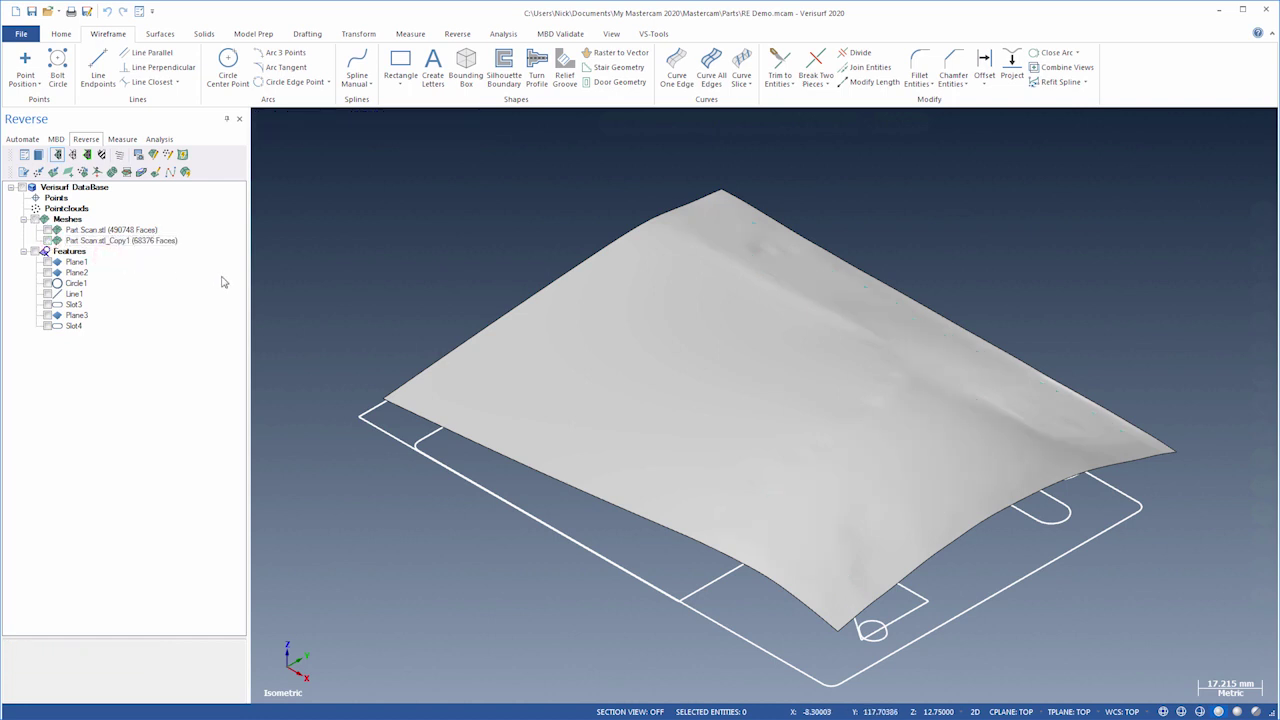
mouse_move(343, 297)
middle_mouse_down()
mouse_move(349, 271)
mouse_move(356, 288)
middle_mouse_up()
Extrude the outer boundary rectangle to a height of 44 mm
left_click(204, 34)
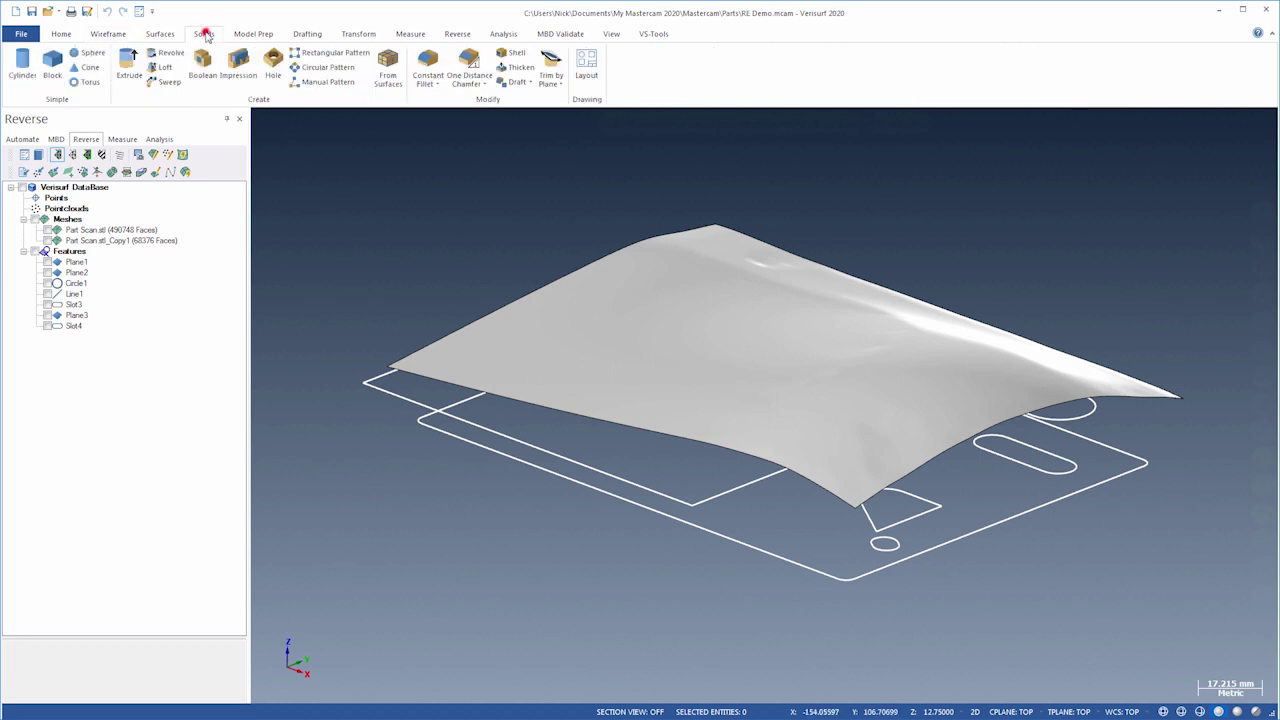
left_click(128, 64)
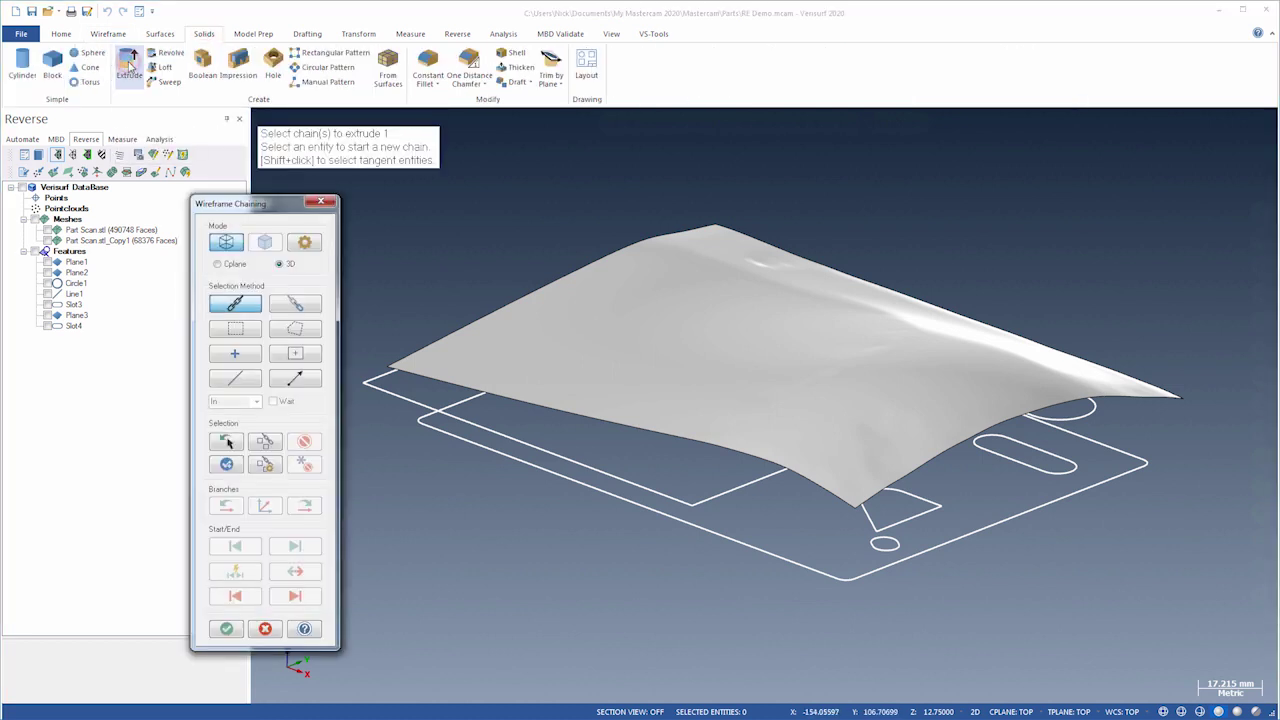
left_click(728, 541)
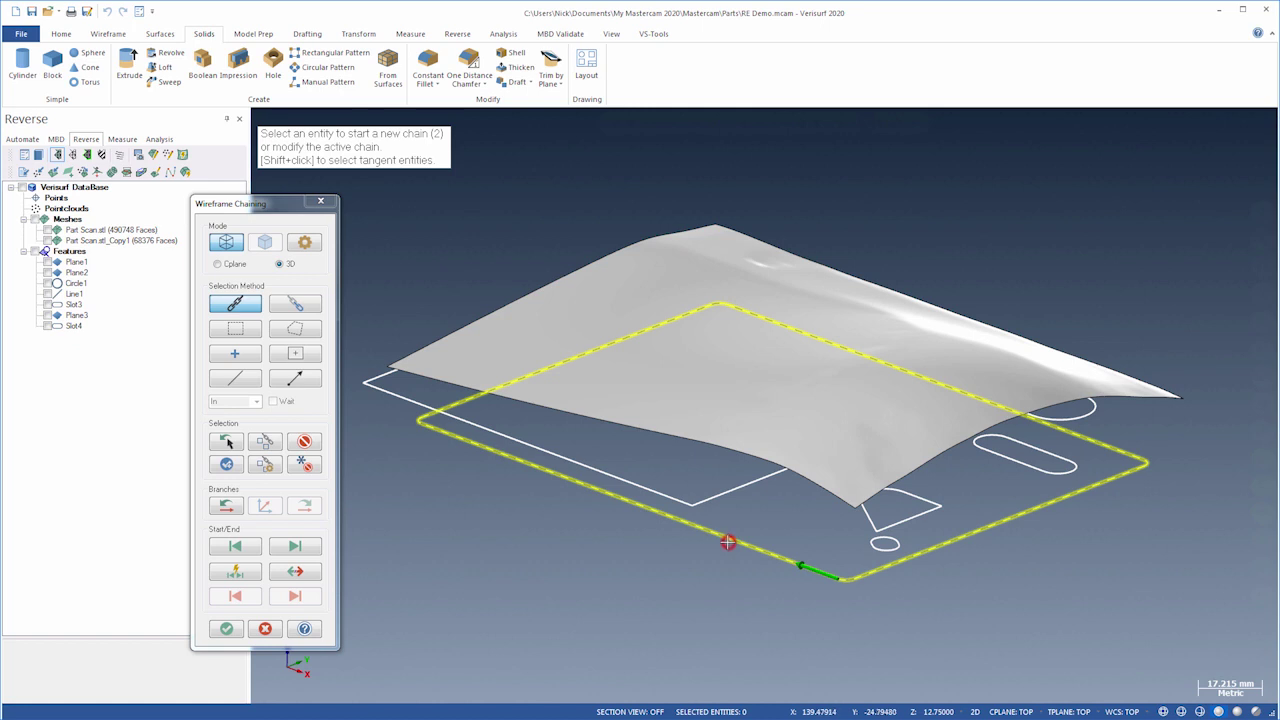
left_click(236, 628)
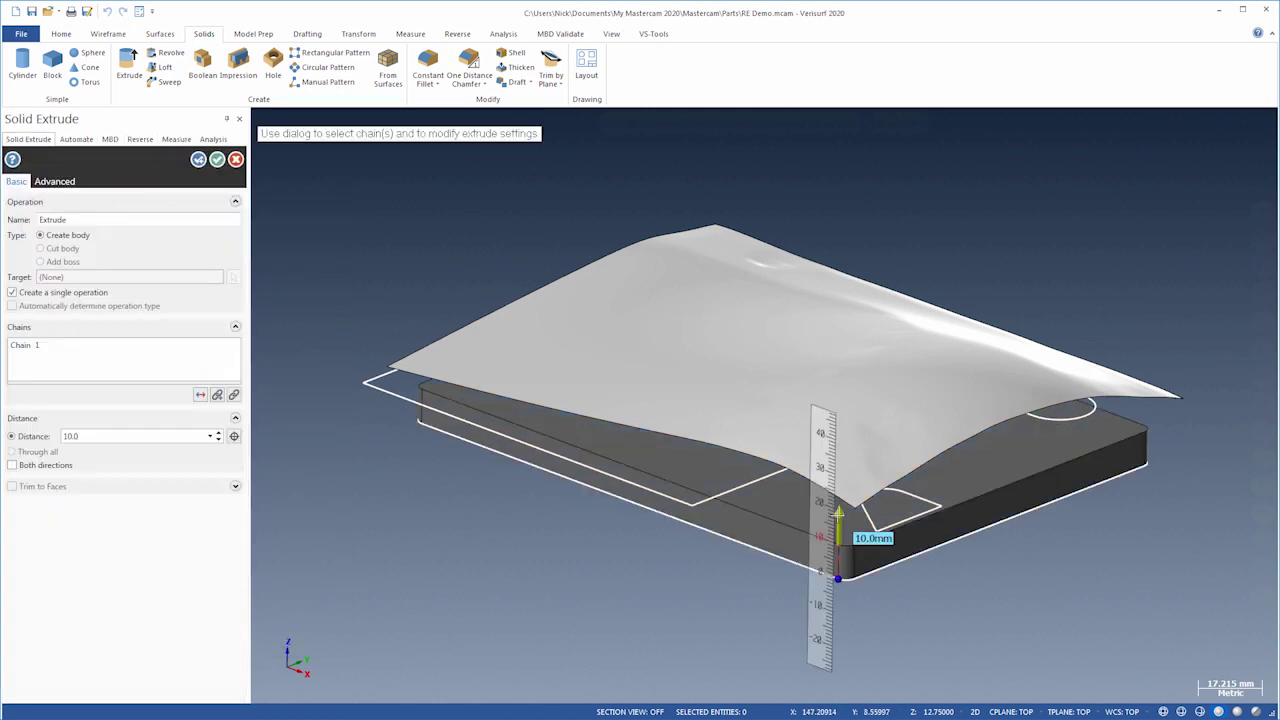
left_click(838, 518)
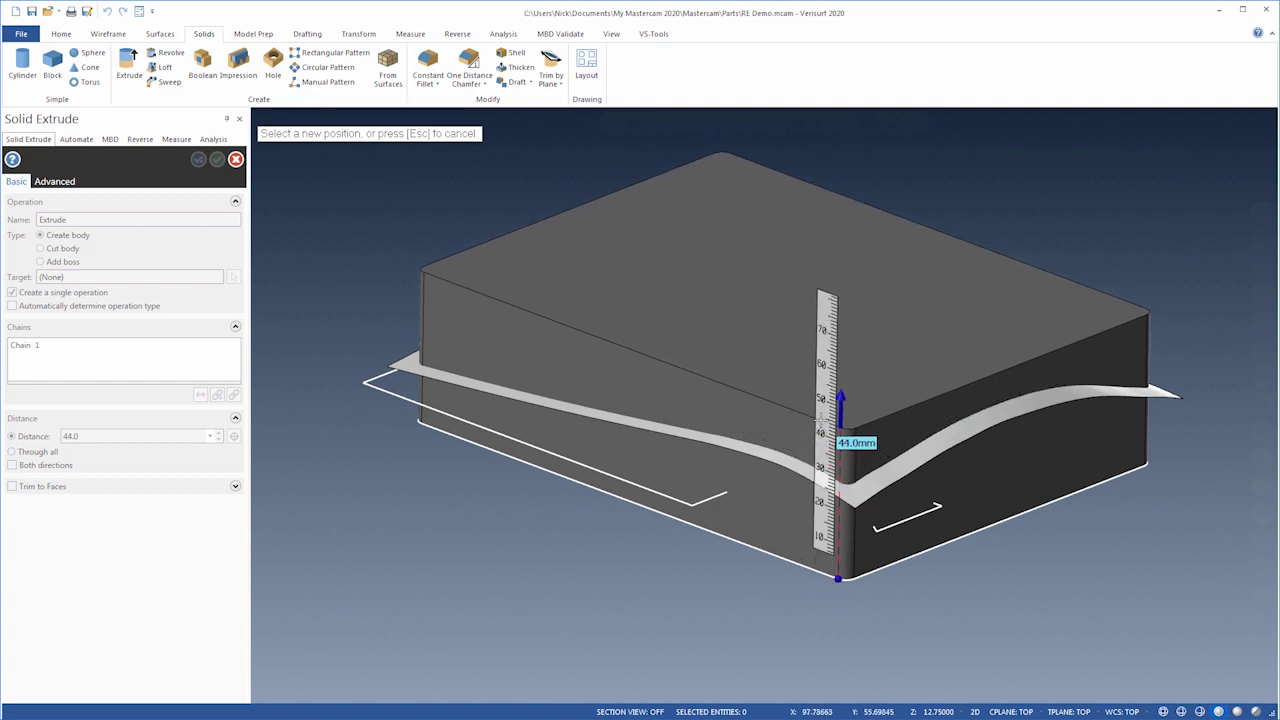
left_click(820, 421)
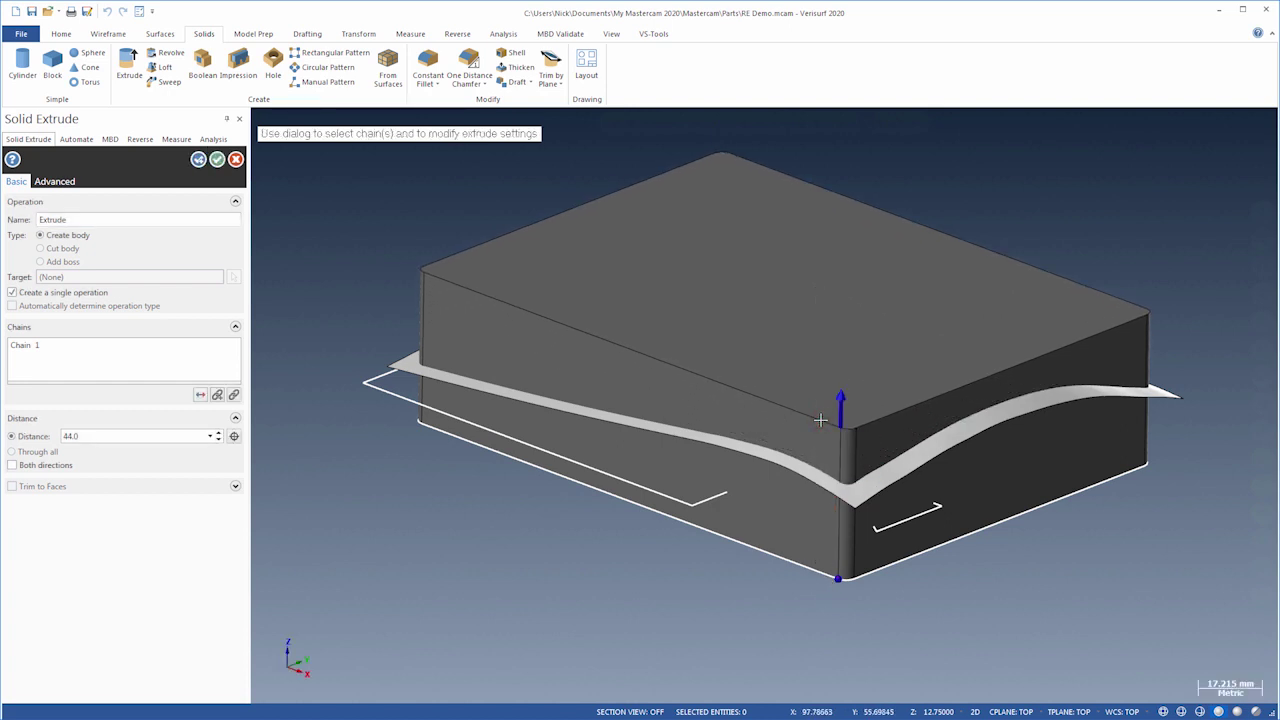
Add a 1.0° draft to the side walls and create the extruded block
left_click(56, 183)
left_click(29, 201)
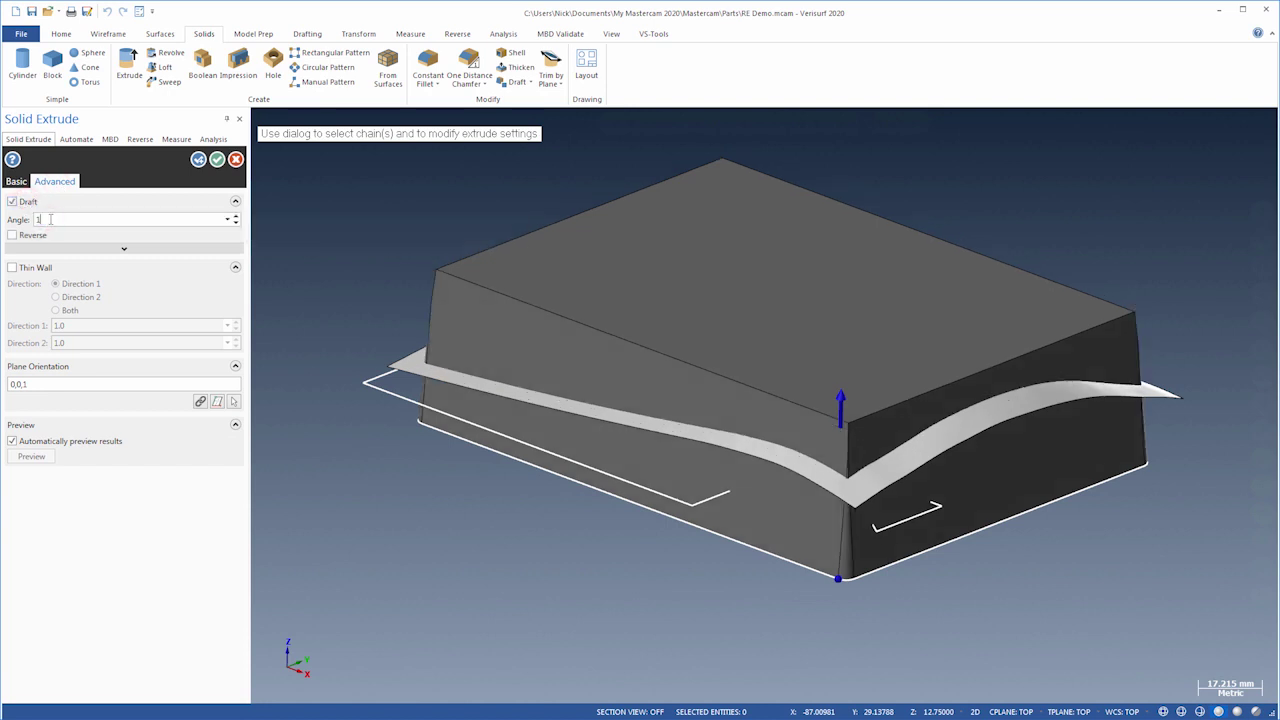
left_click(50, 219)
type("1")
key("Return")
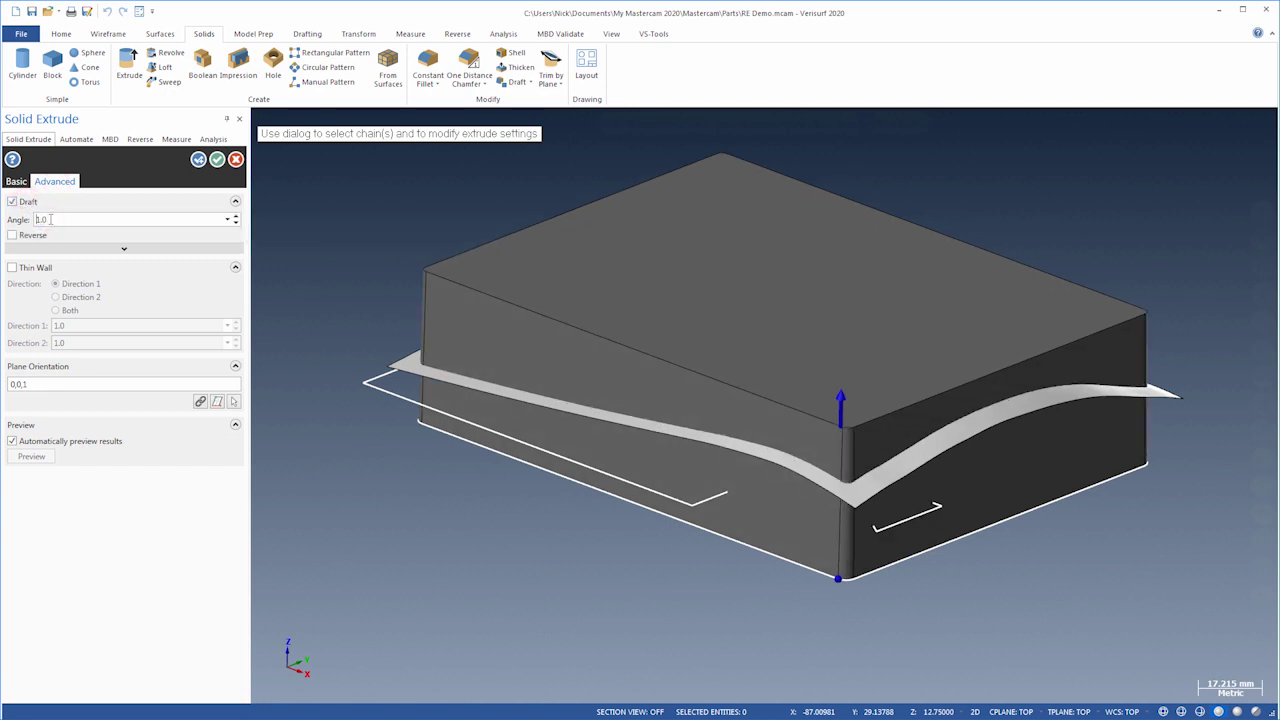
left_click(217, 161)
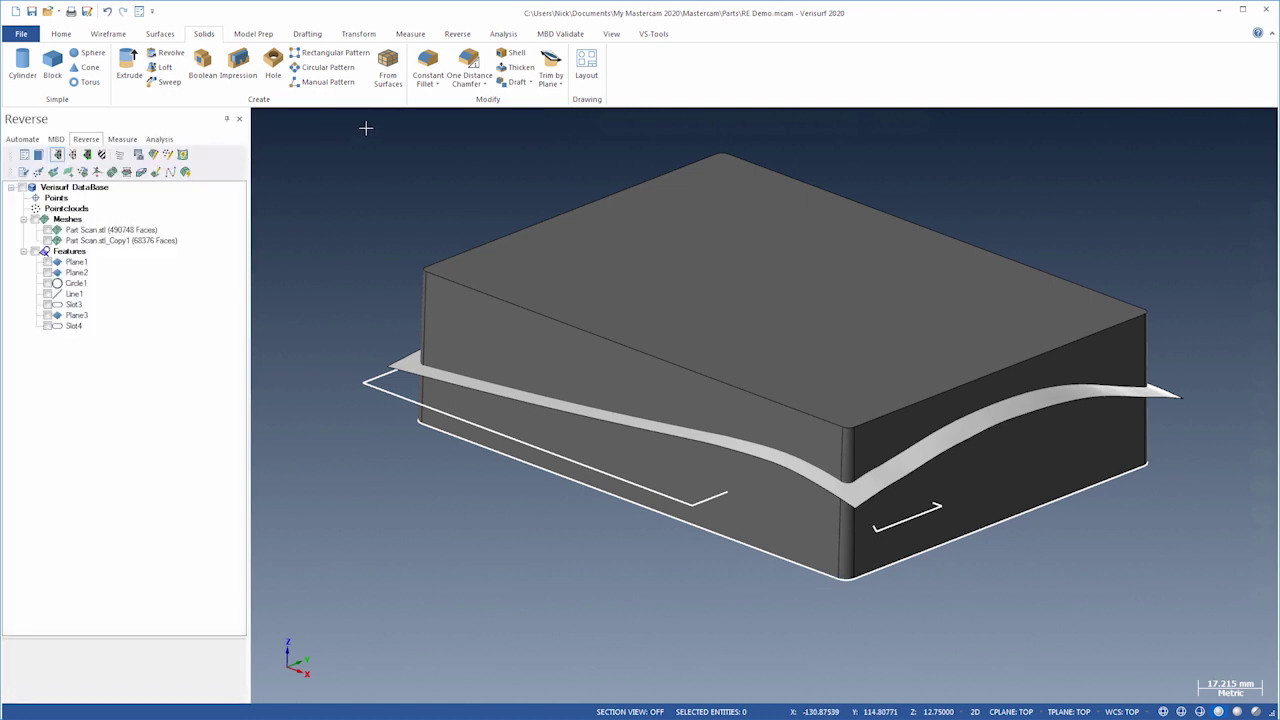
Trim the block's top to the fitted sheet with Trim to Surface/Sheet, then hide the sheet
left_click(548, 83)
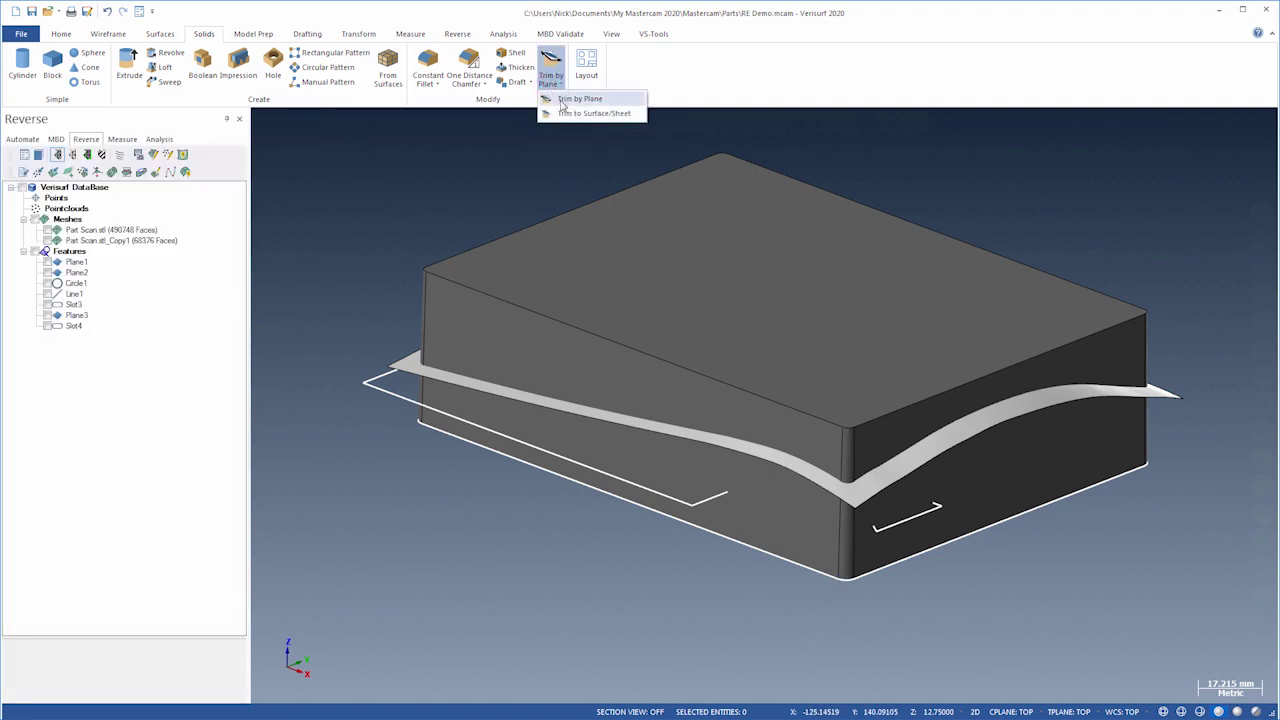
left_click(593, 113)
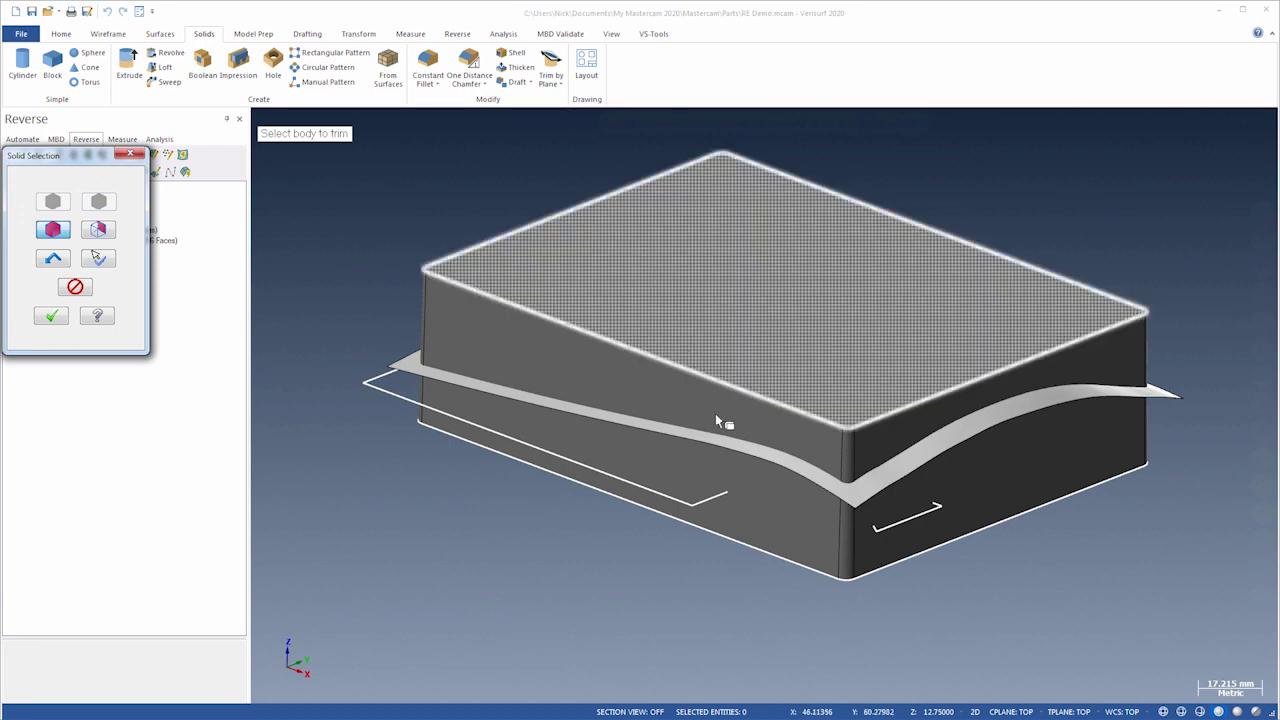
left_click(755, 515)
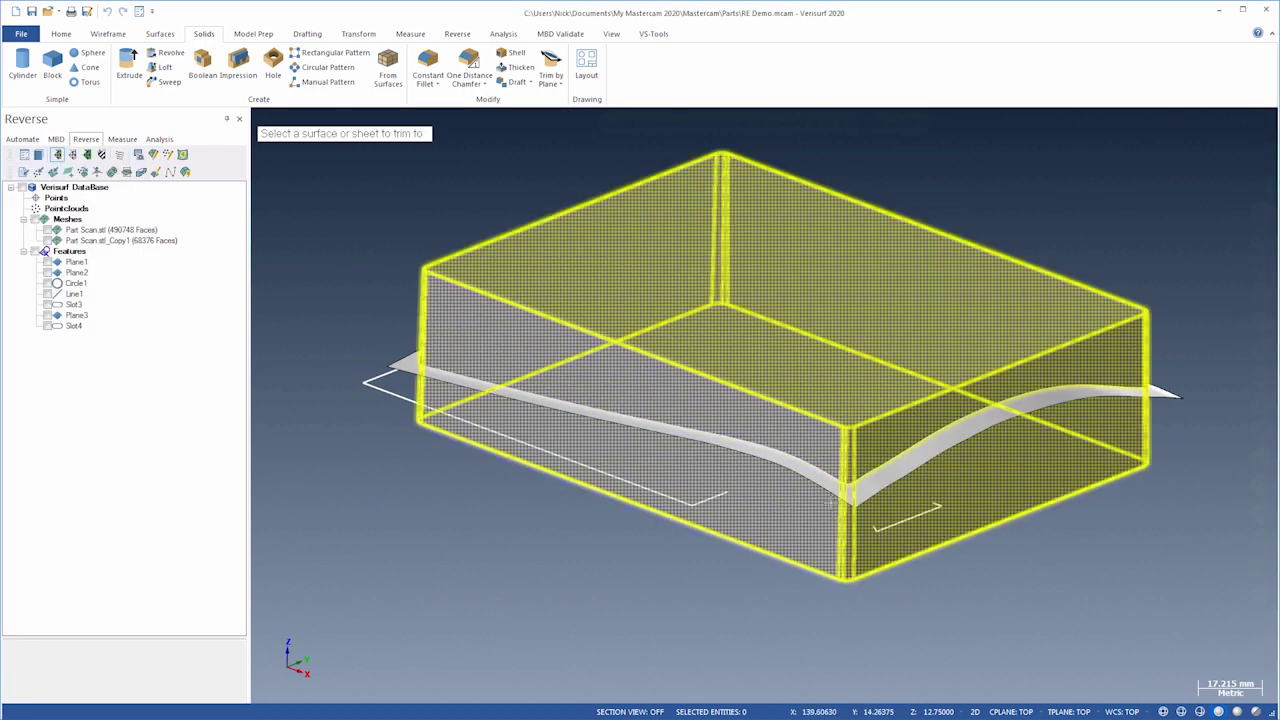
left_click(864, 493)
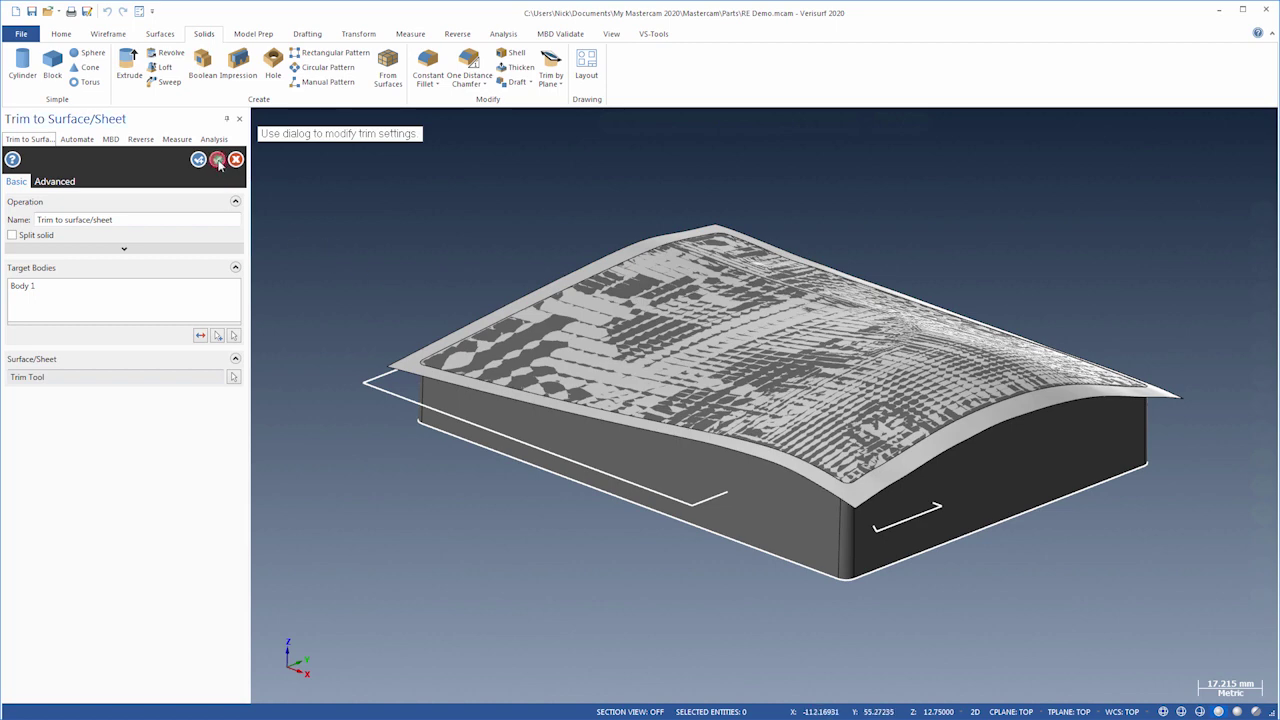
left_click(217, 160)
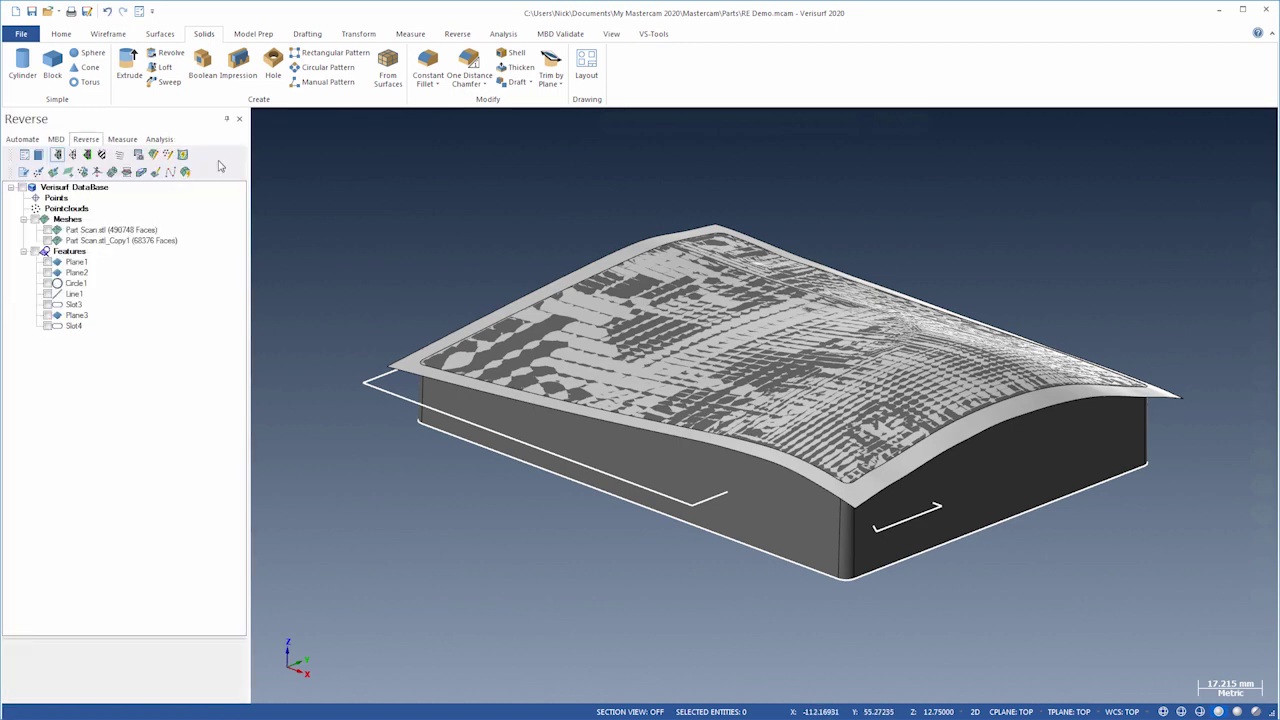
left_click(409, 355)
key("Delete")
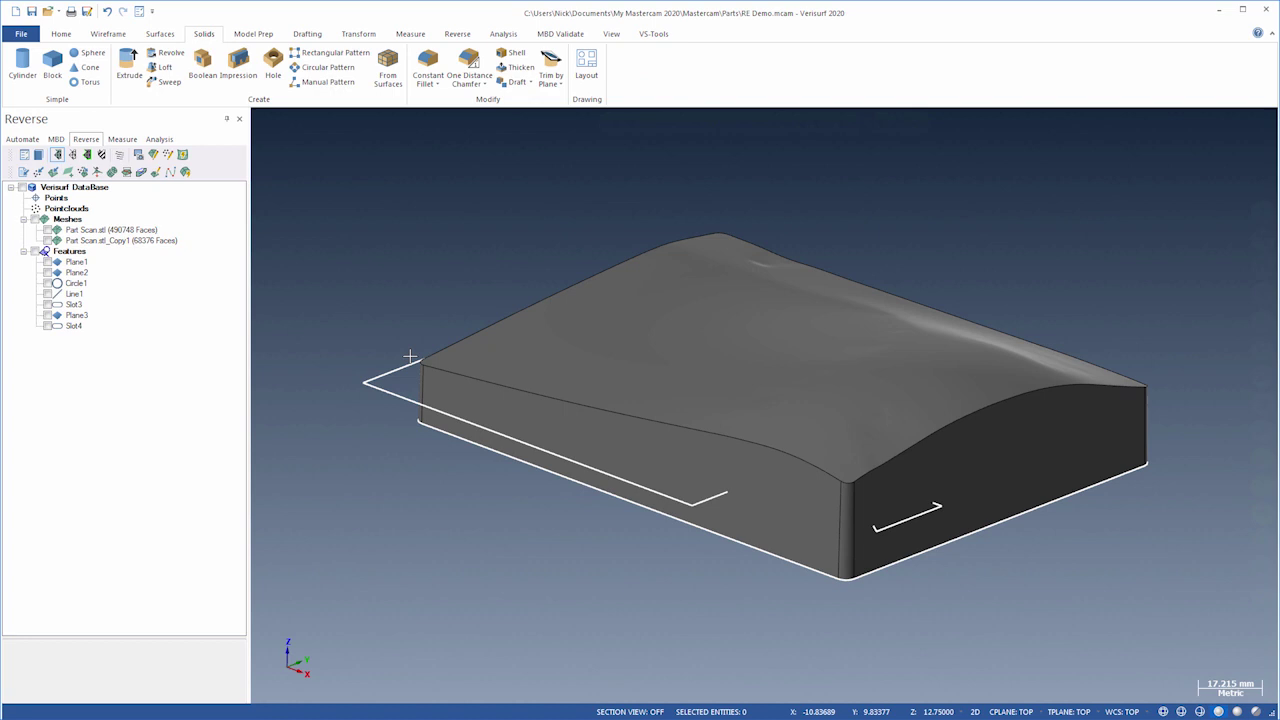
Extrude-cut the large rounded outline and two D-shaped profiles 44.0 deep into the solid
left_click(131, 65)
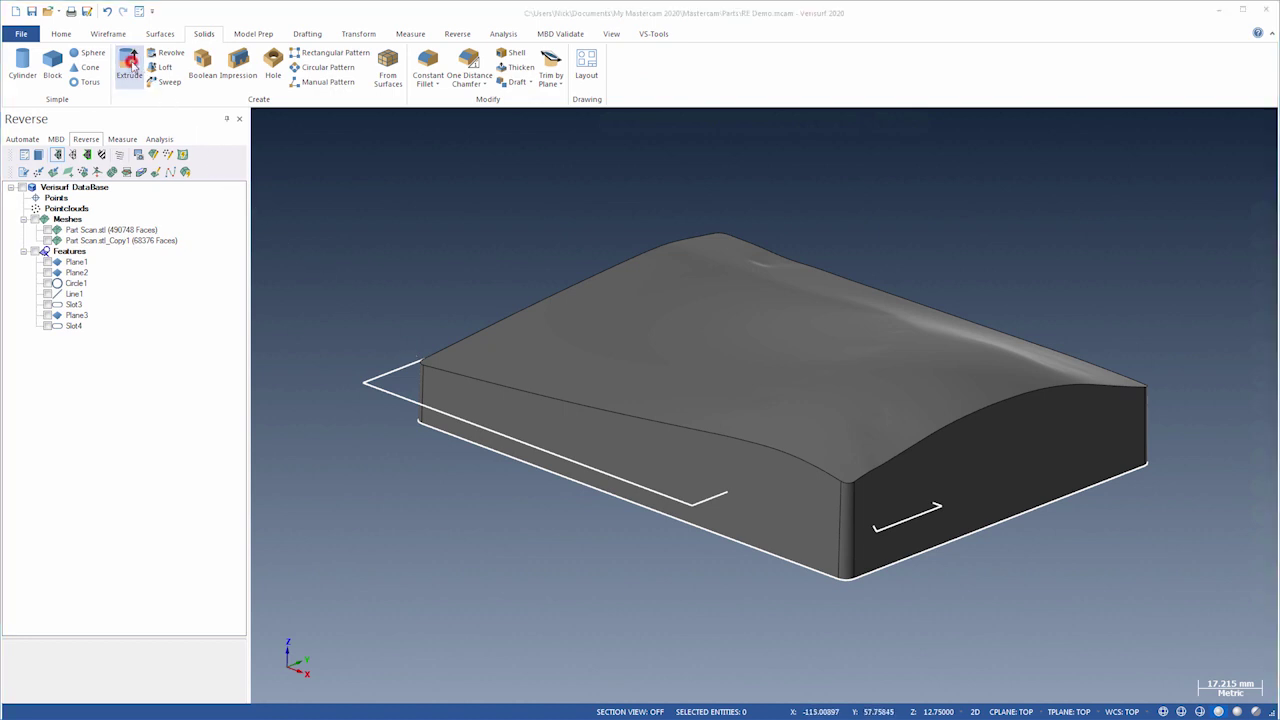
left_click(367, 376)
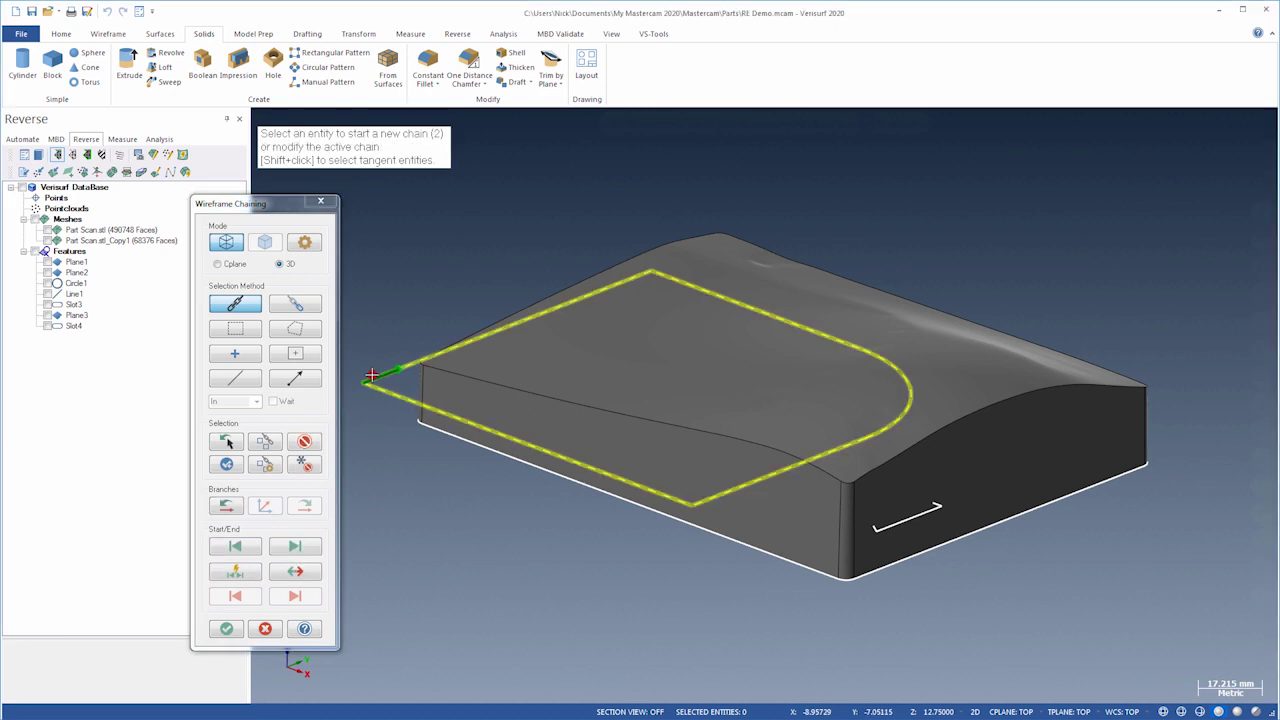
left_click(889, 527)
key("alt+s")
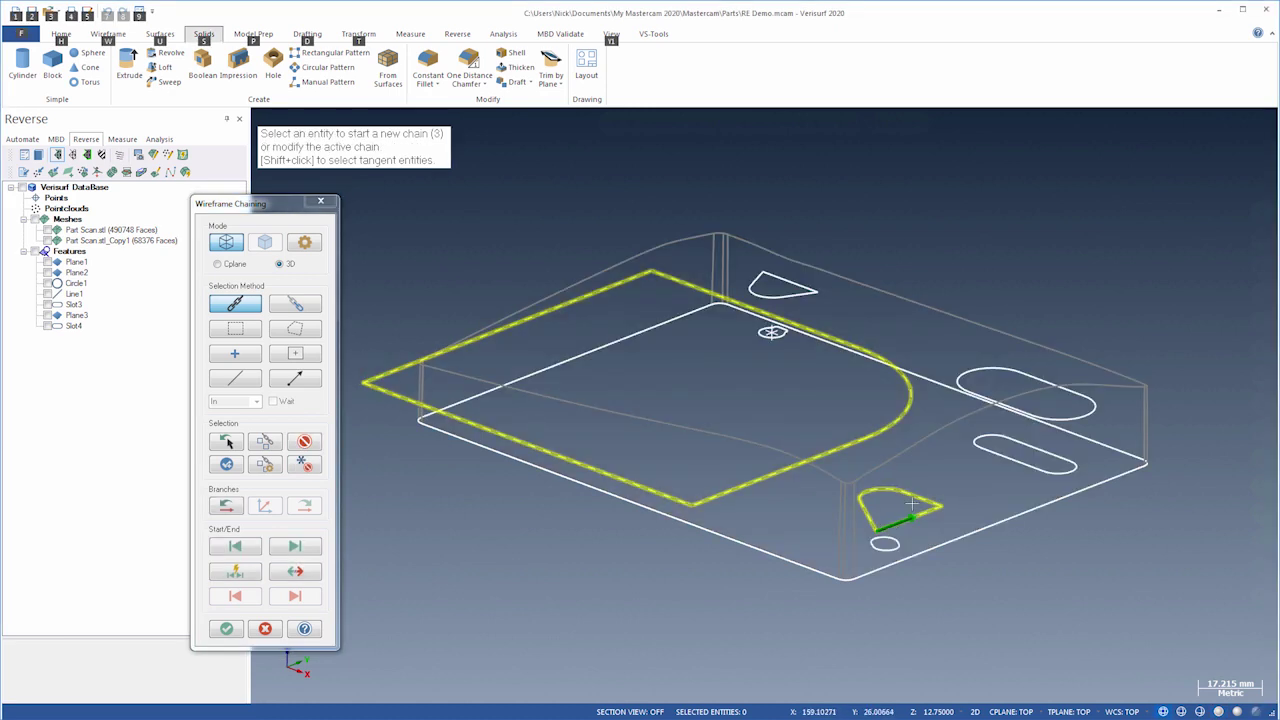
left_click(799, 293)
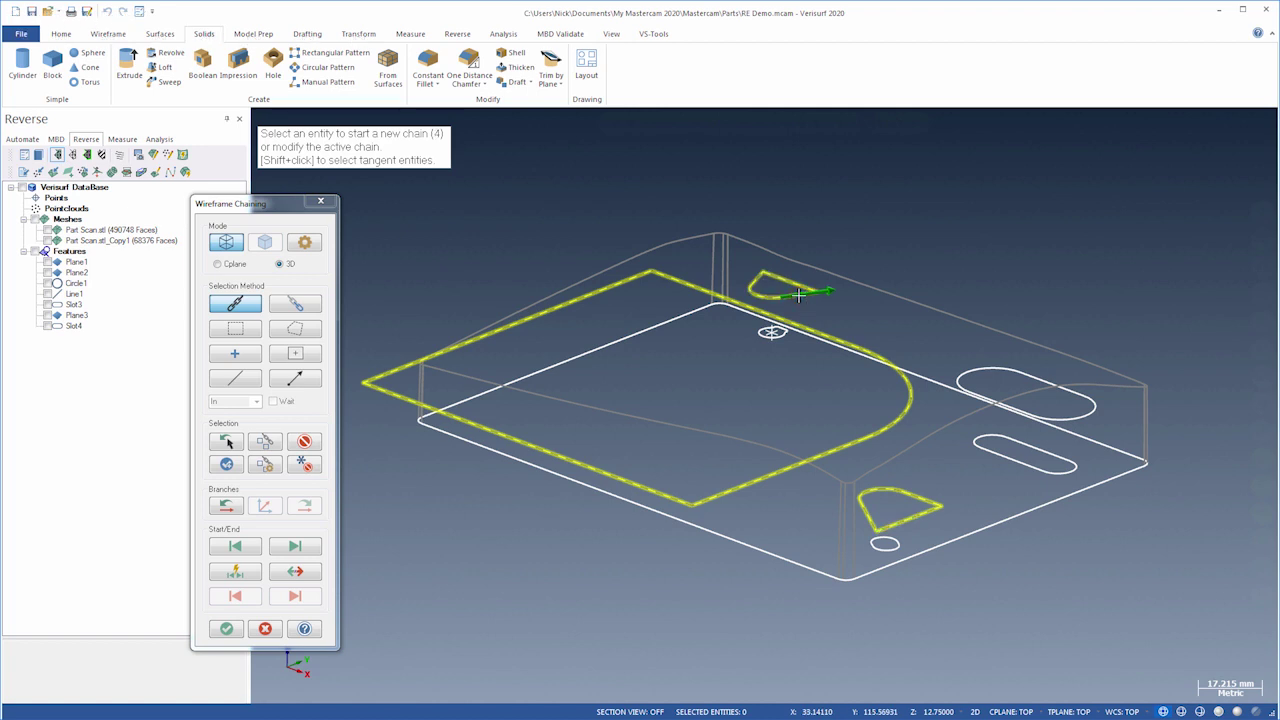
key("alt+s")
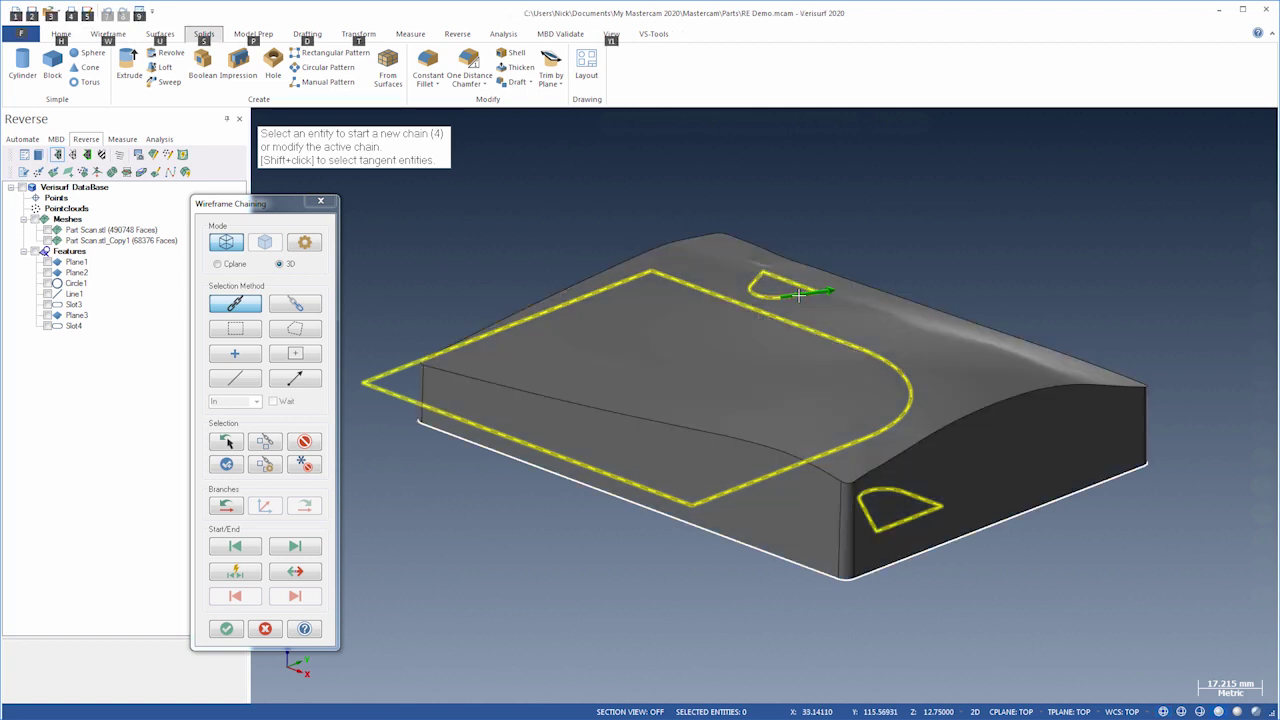
left_click(228, 629)
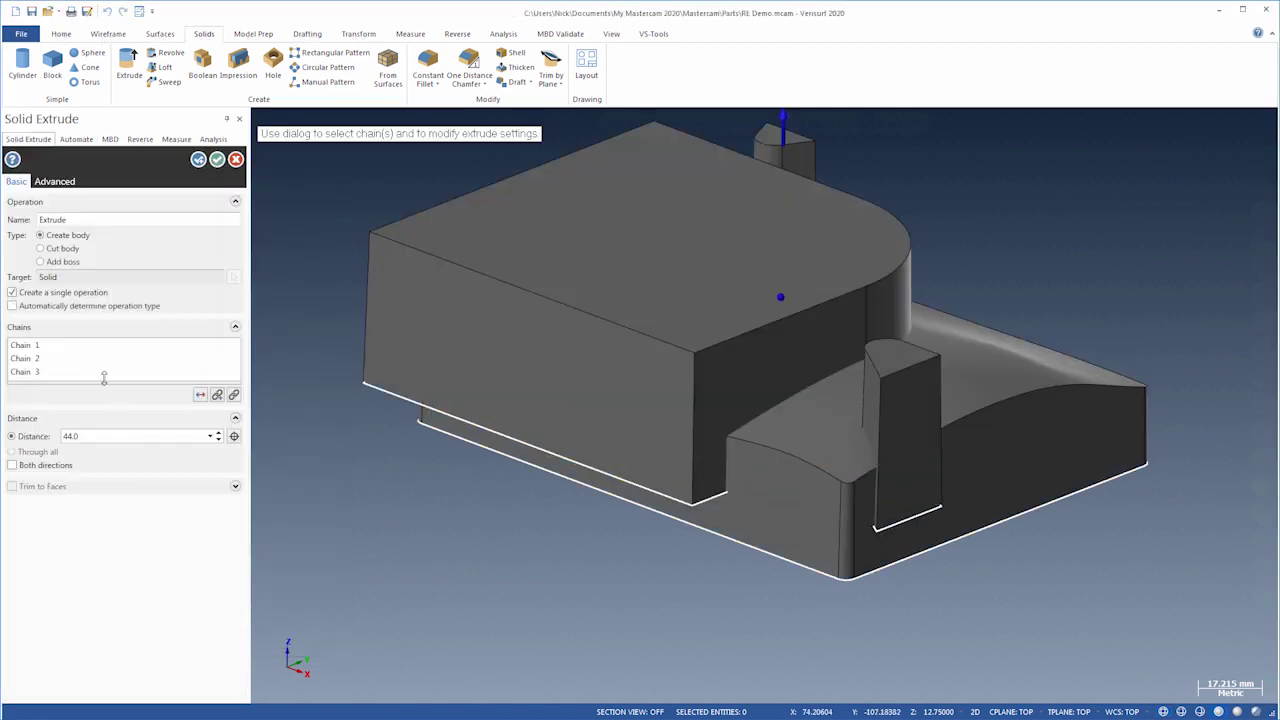
left_click(41, 249)
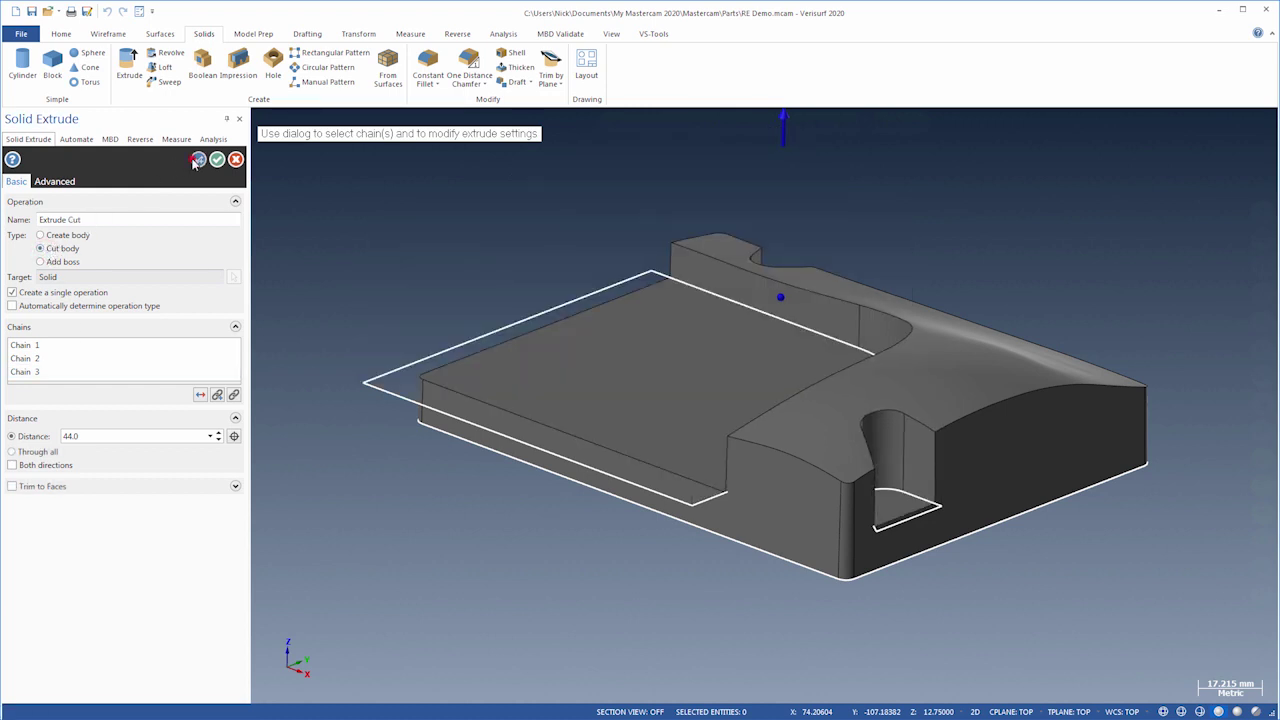
left_click(198, 160)
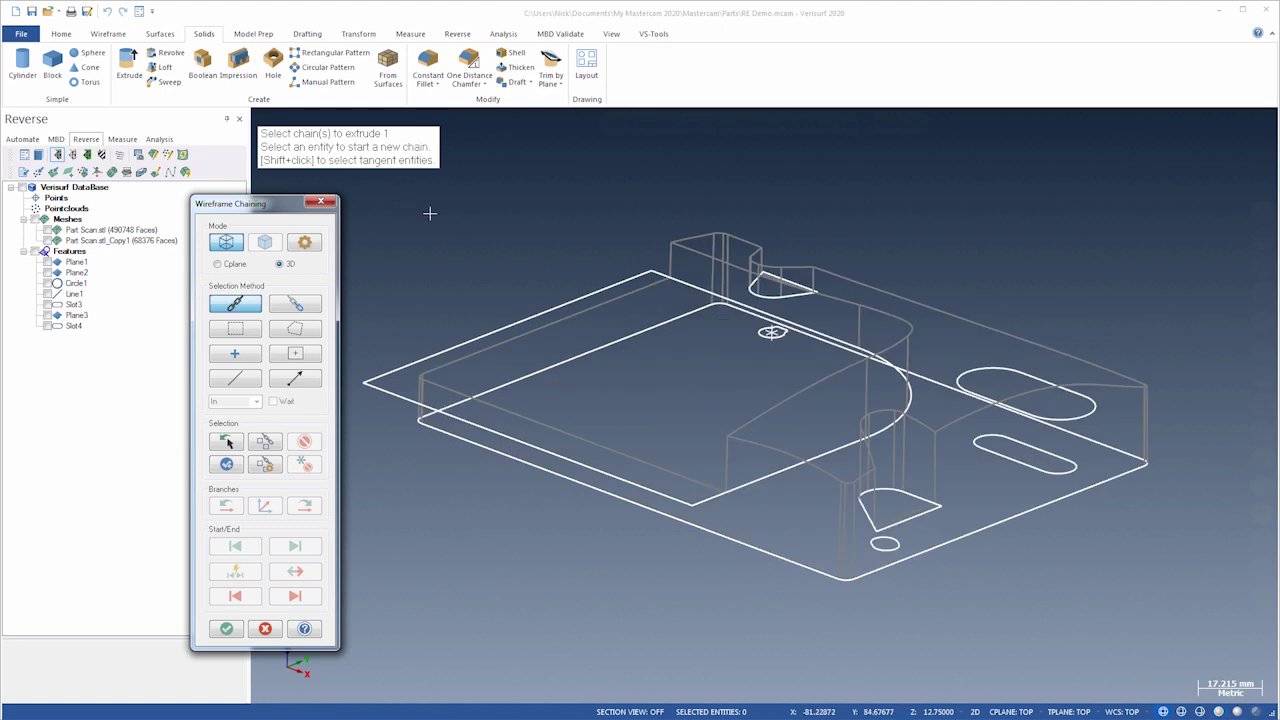
Extrude-cut the right-hand slot outline into the part
left_click(978, 370)
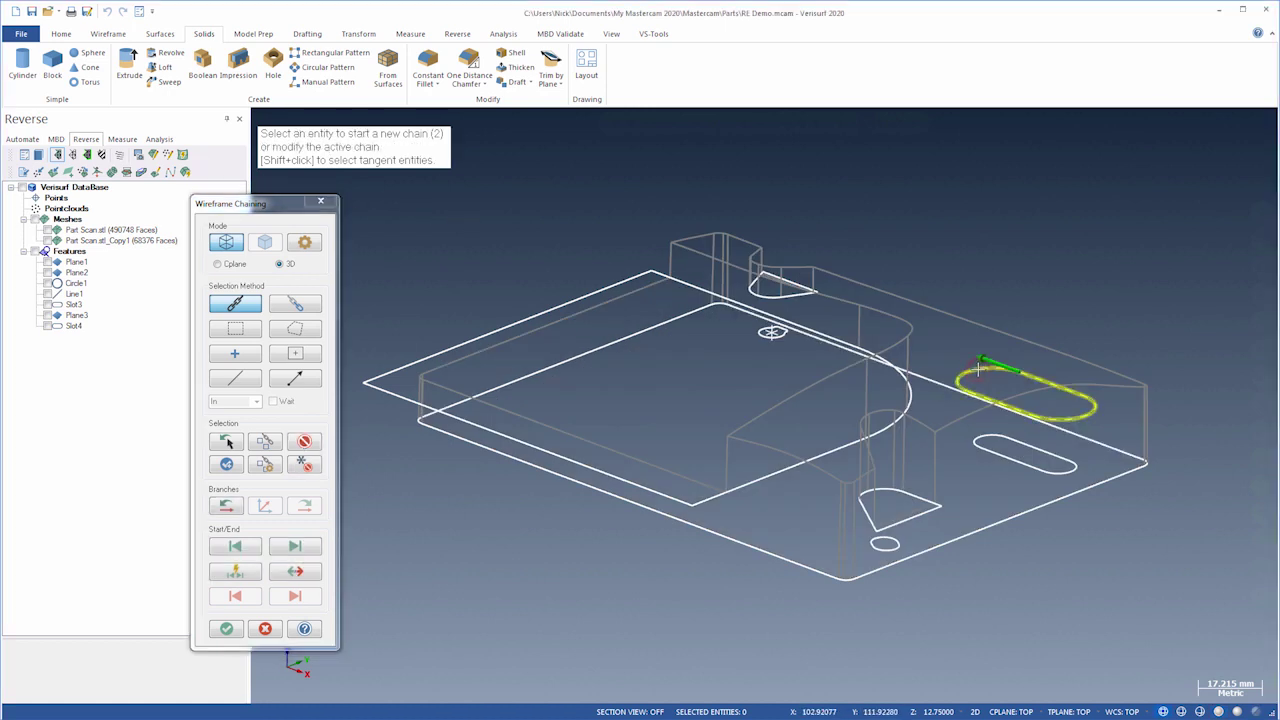
left_click(228, 630)
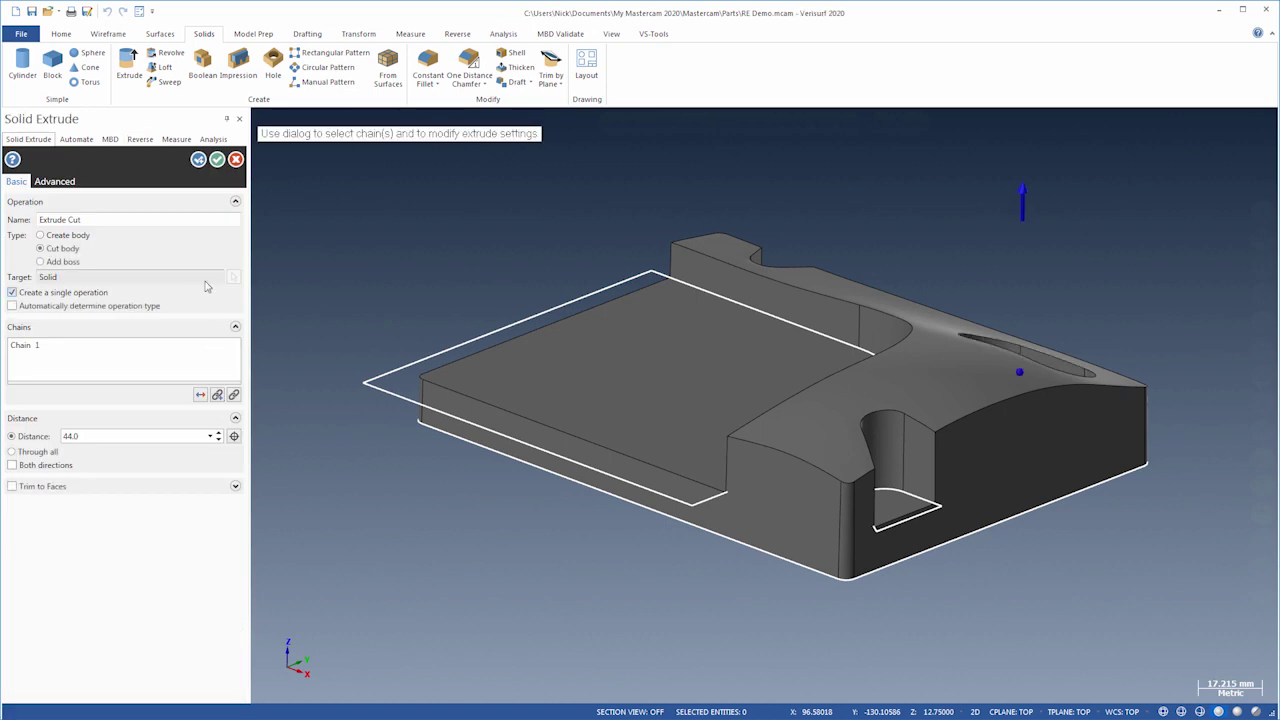
left_click(198, 161)
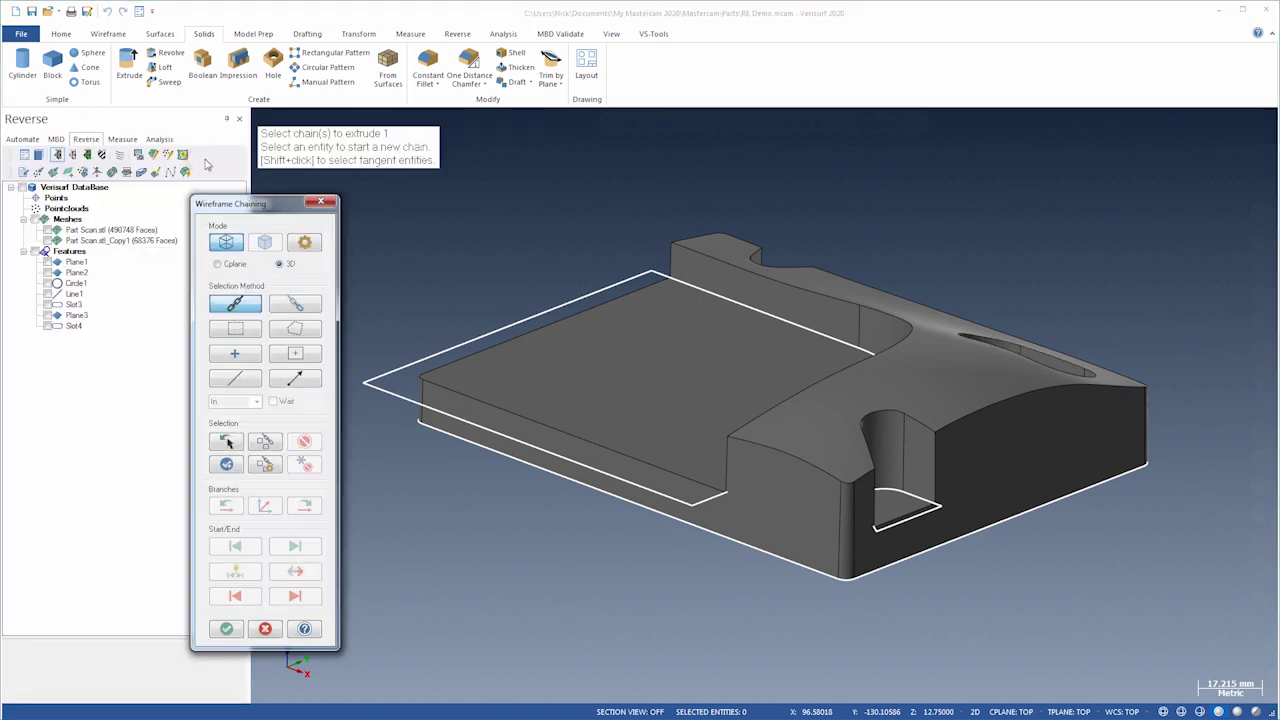
Cut the top circle, middle slot and front circle 44.0 deep in a second Extrude Cut
left_click(765, 336)
left_click(985, 447)
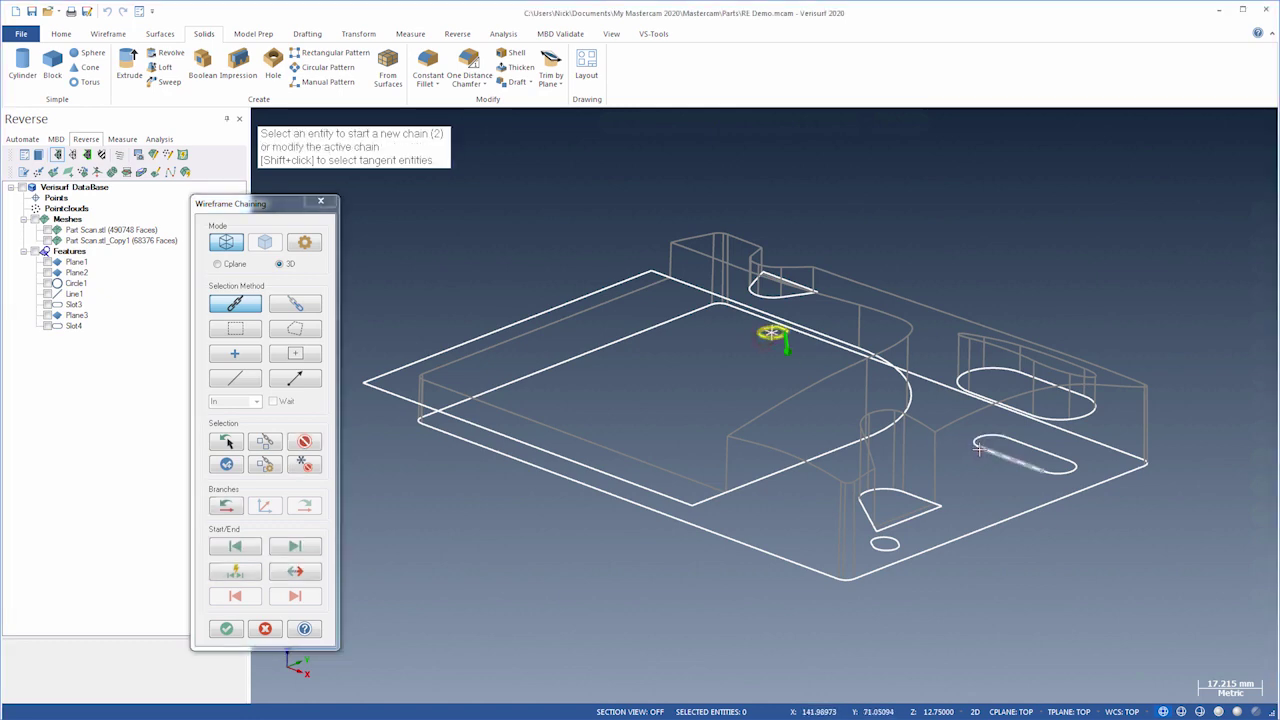
left_click(884, 537)
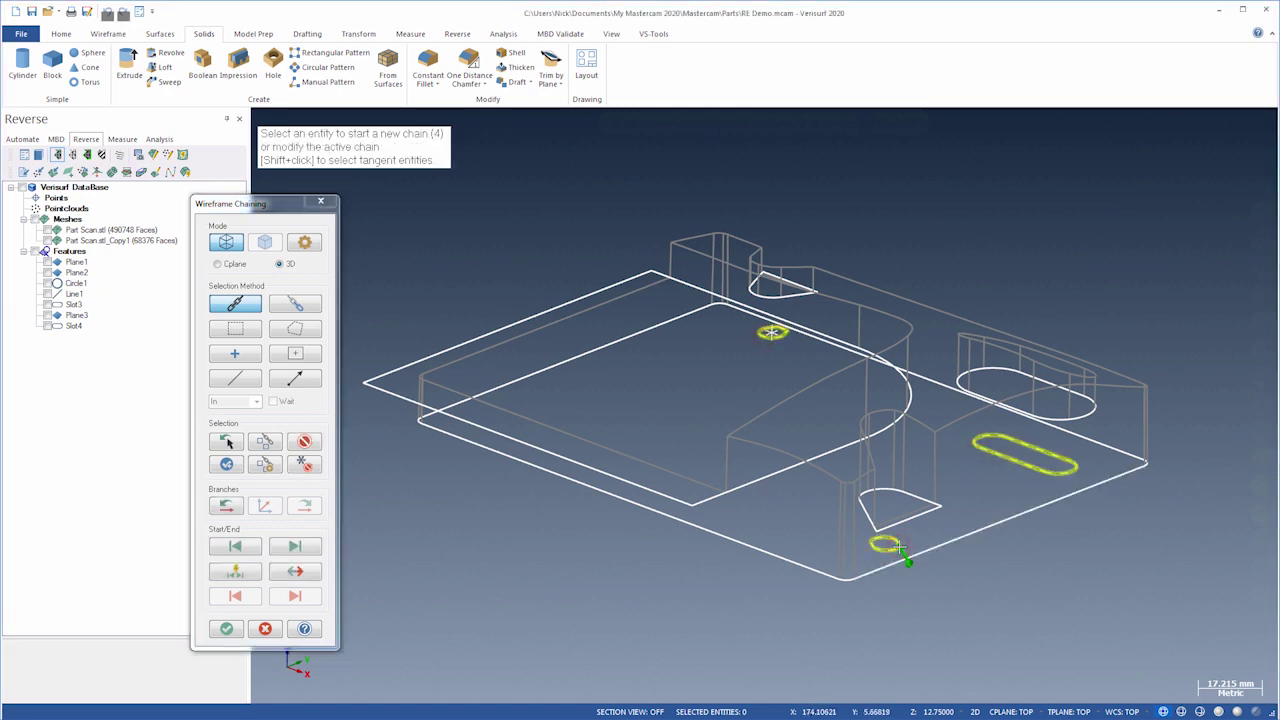
key("alt+s")
left_click(227, 629)
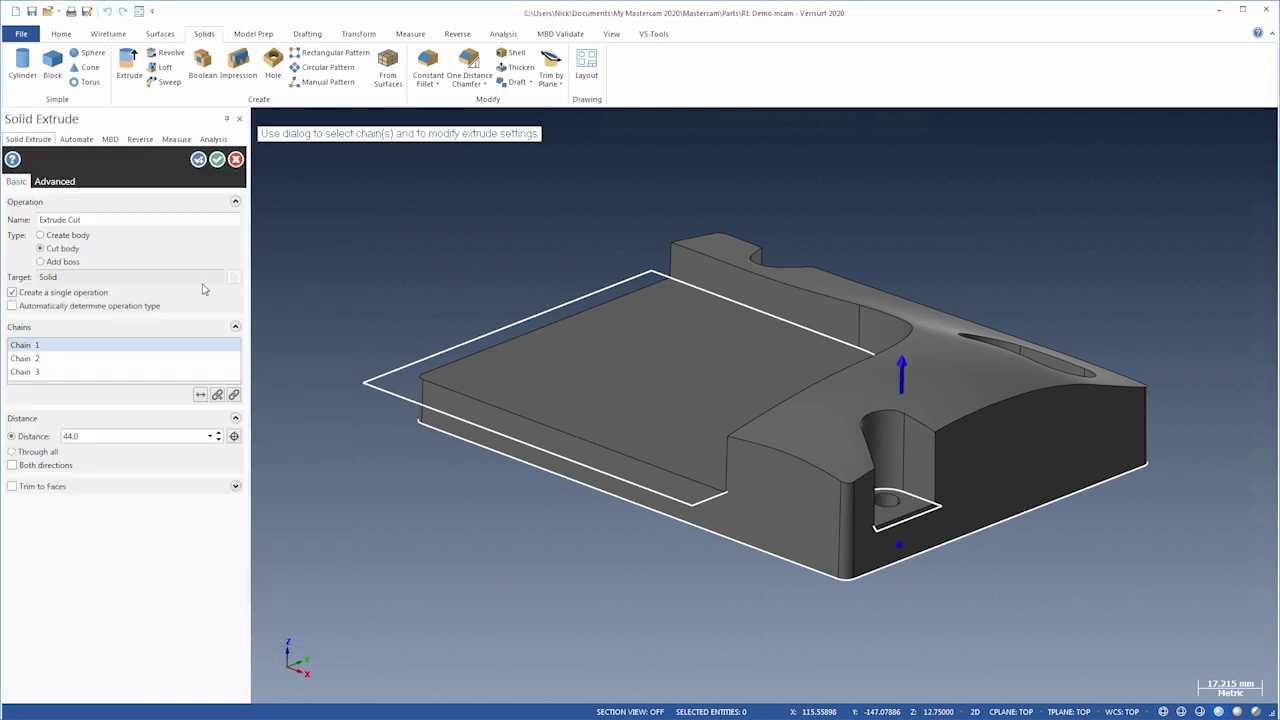
left_click(217, 160)
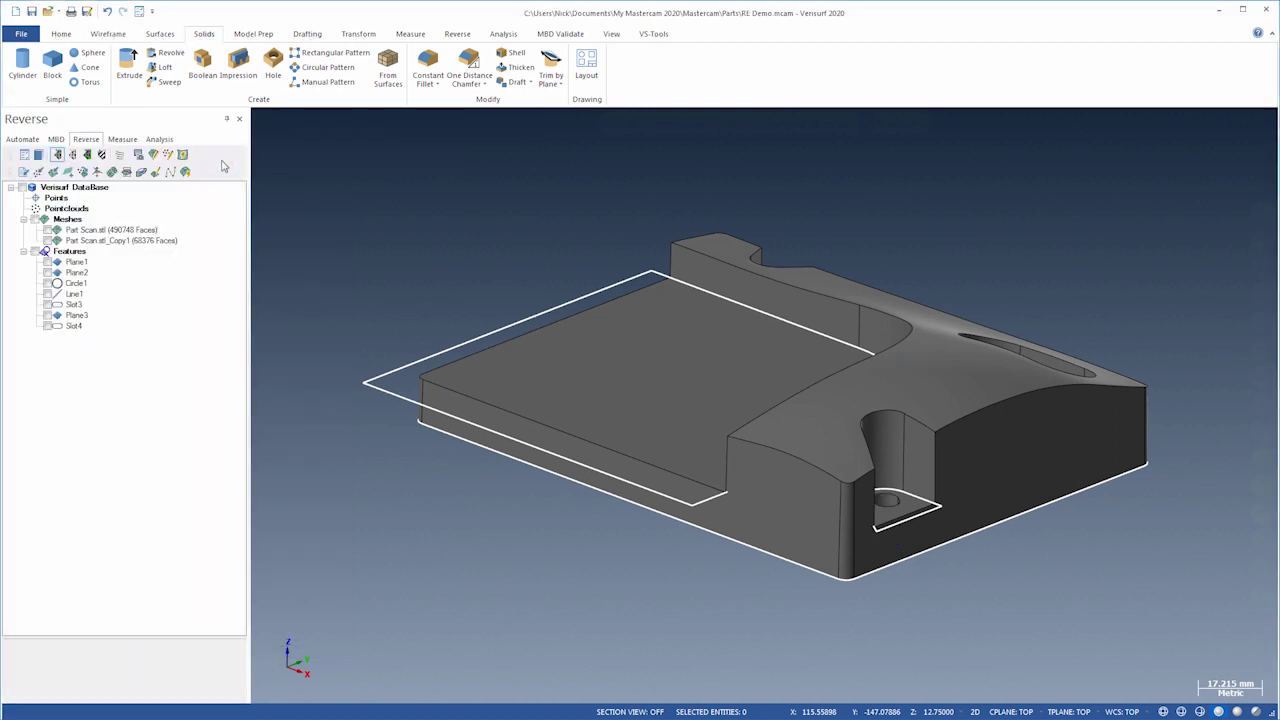
Switch to isometric view and show the Part Scan.stl mesh from the Reverse tree's Meshes
middle_click_drag(723, 355, 699, 336)
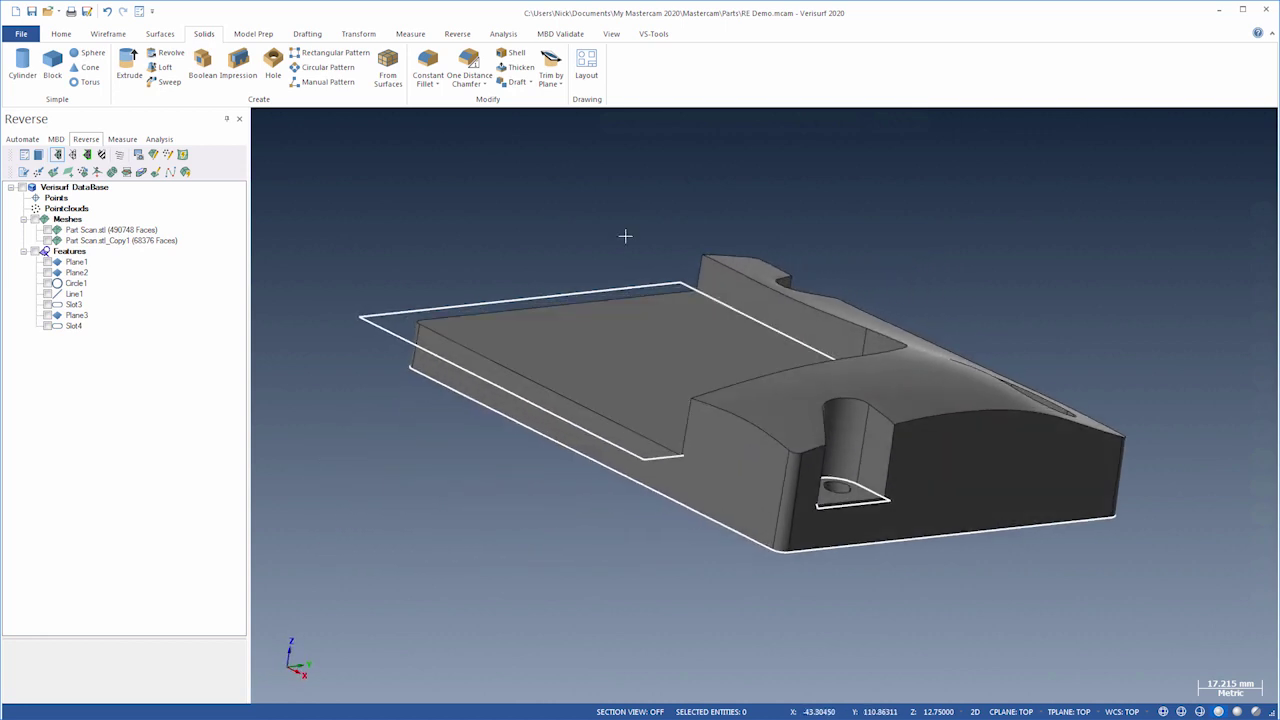
key("alt+7")
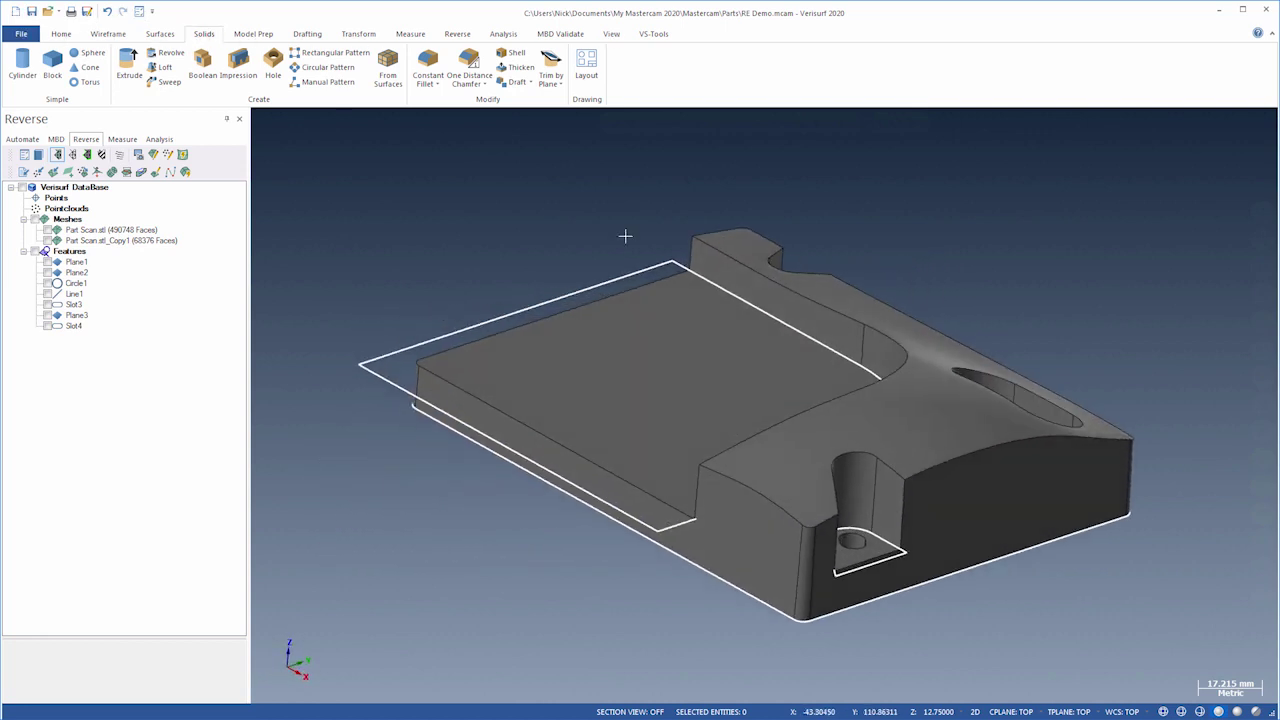
left_click(47, 230)
left_click(82, 231)
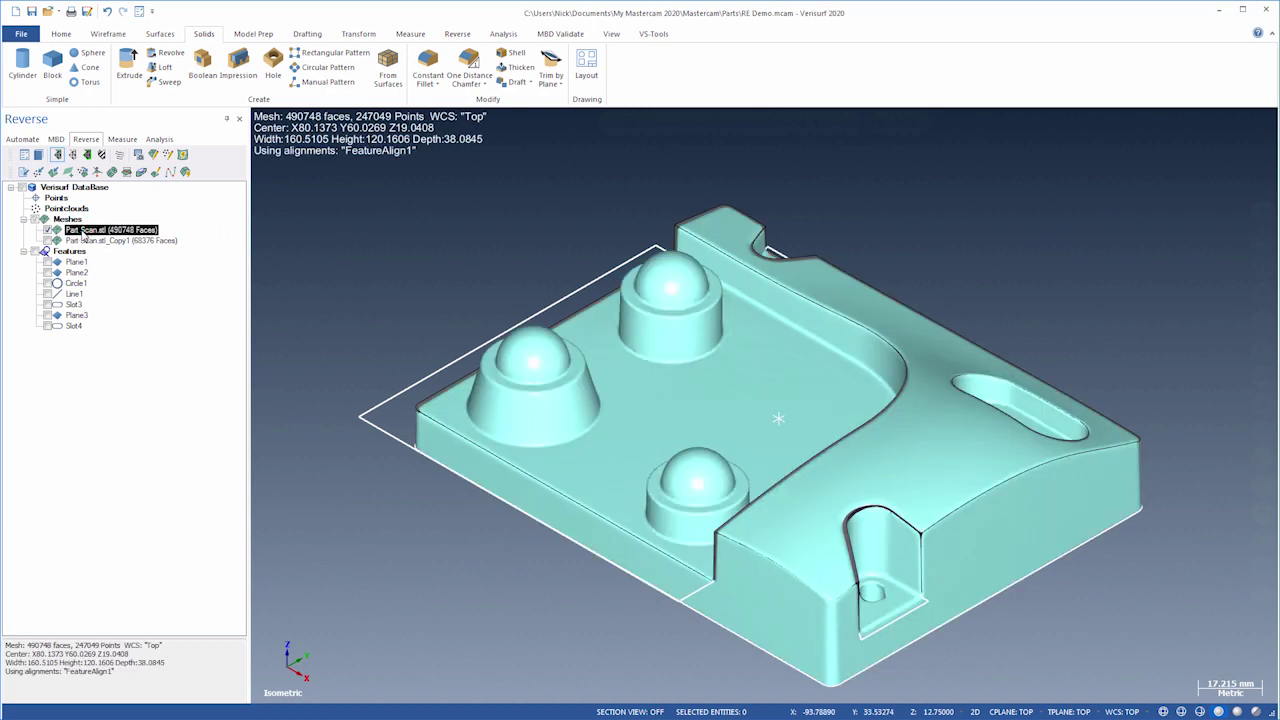
In Edit Mesh, fit a plane to the first dome's top ring and a cone to its side
left_click(153, 155)
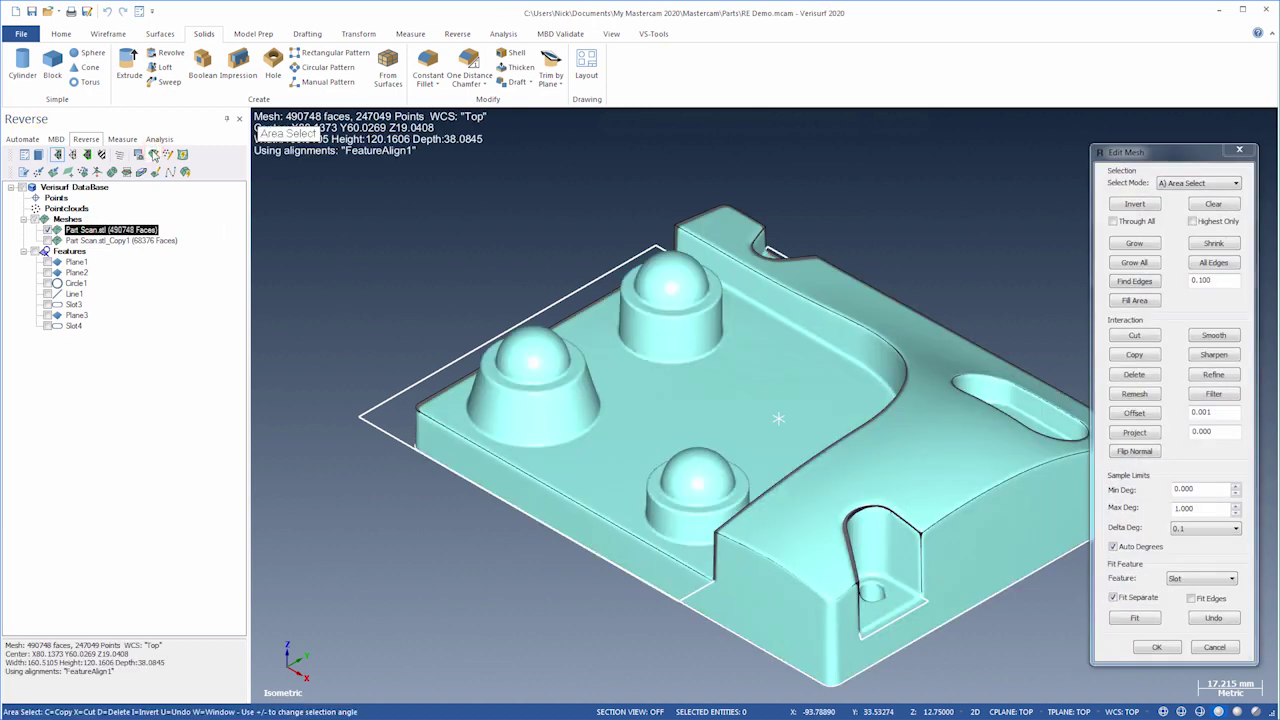
left_click(490, 370)
key("plus")
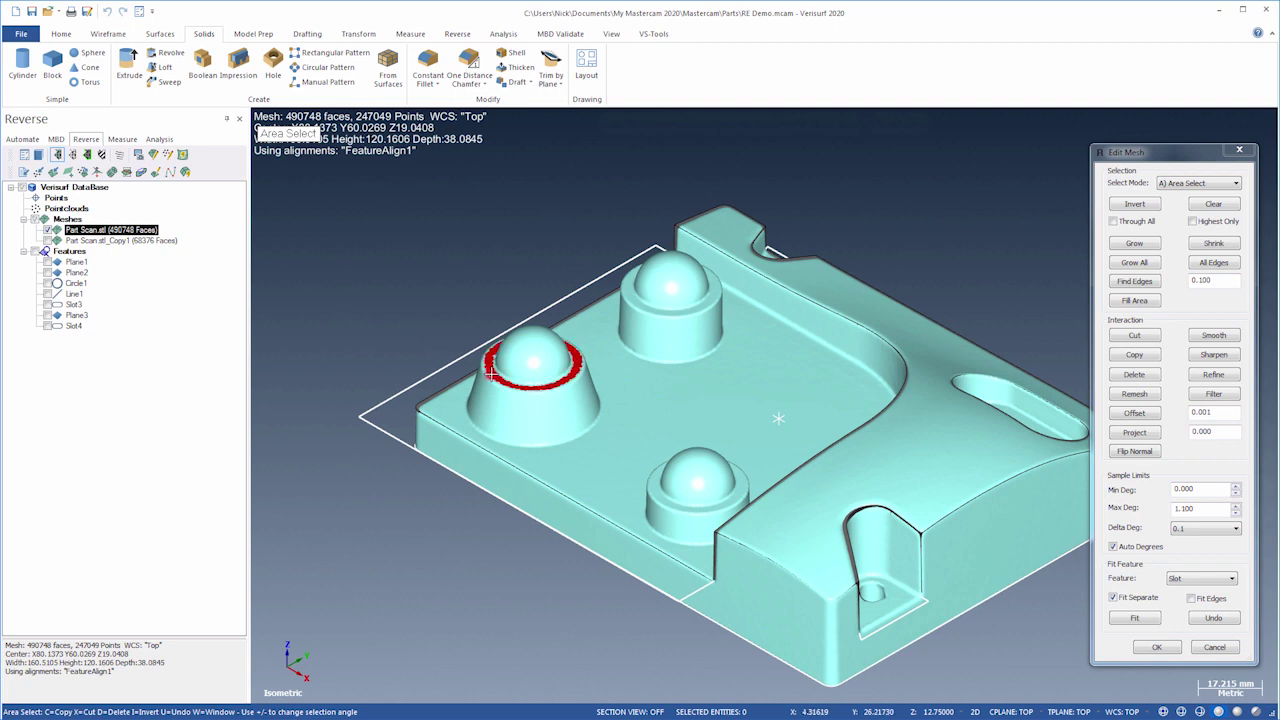
left_click(1181, 580)
left_click(1182, 619)
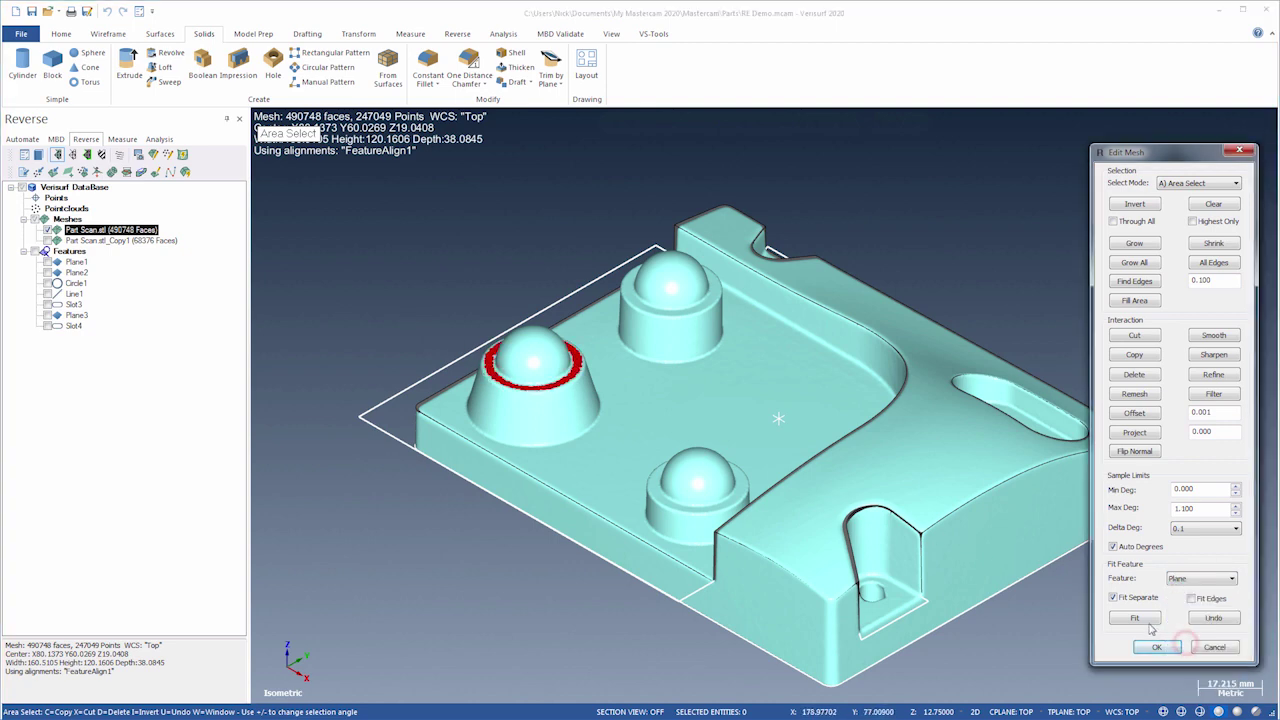
left_click(1140, 620)
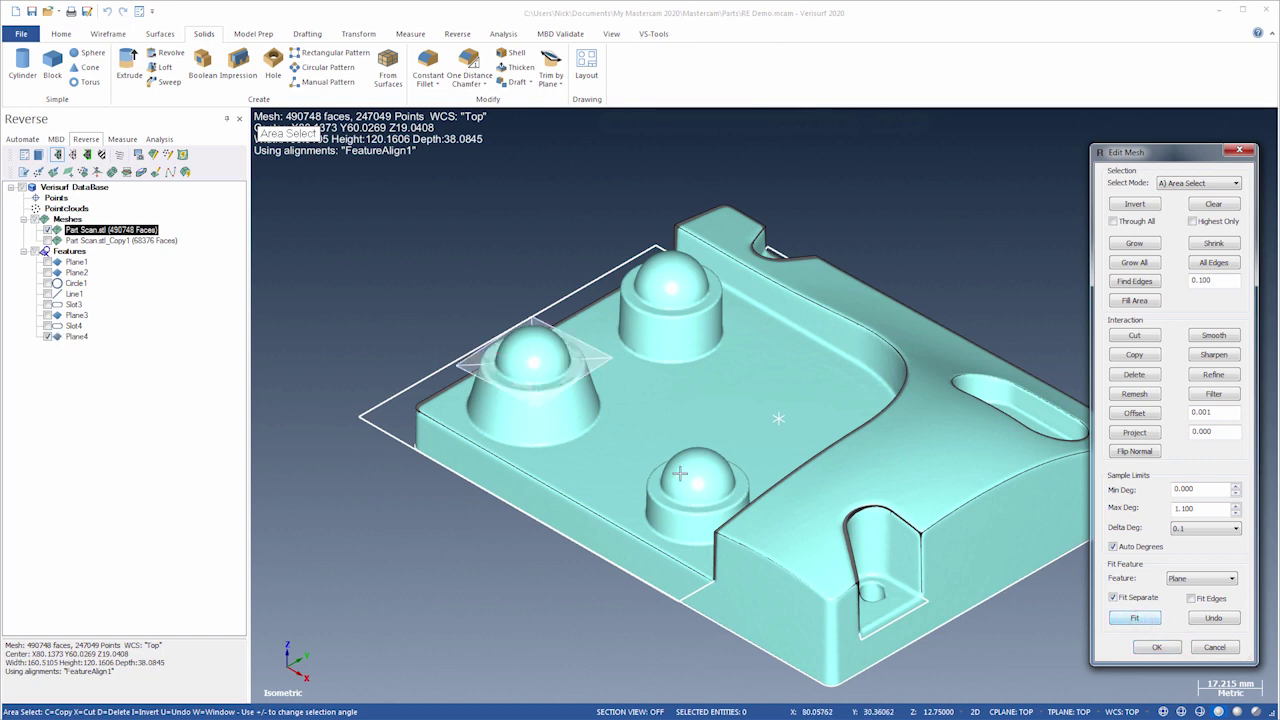
left_click(540, 410)
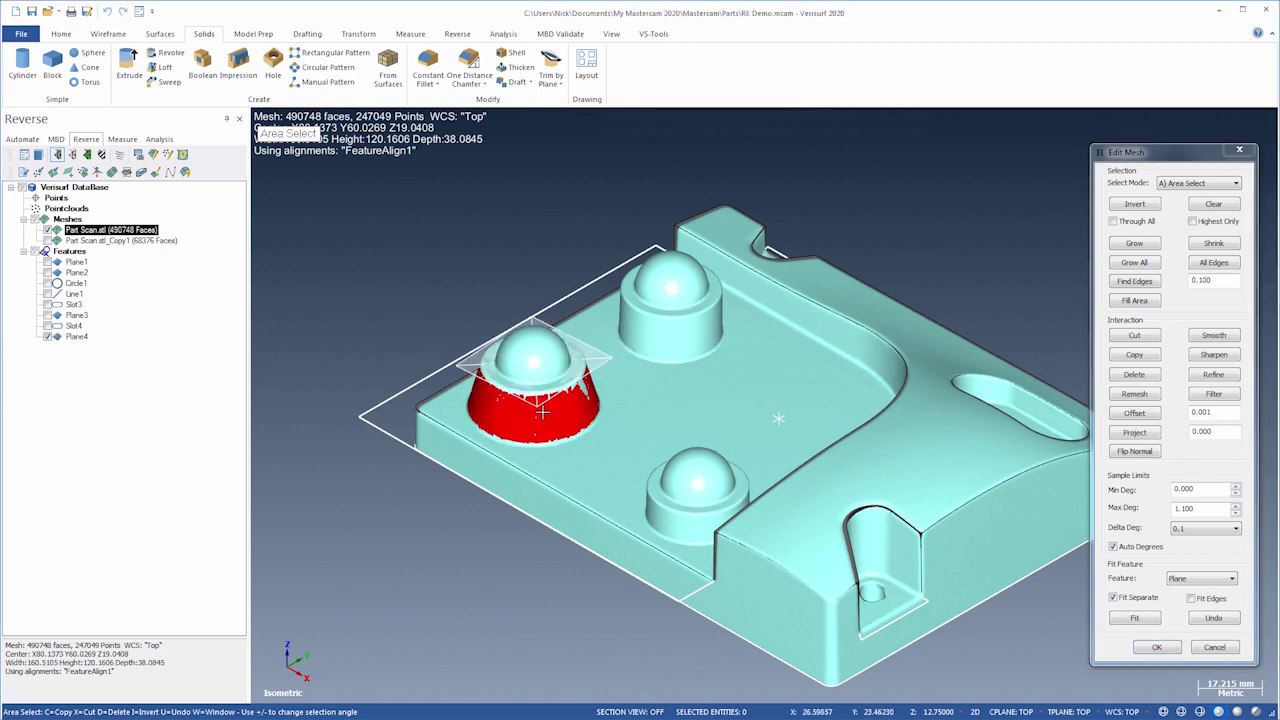
left_click(1180, 580)
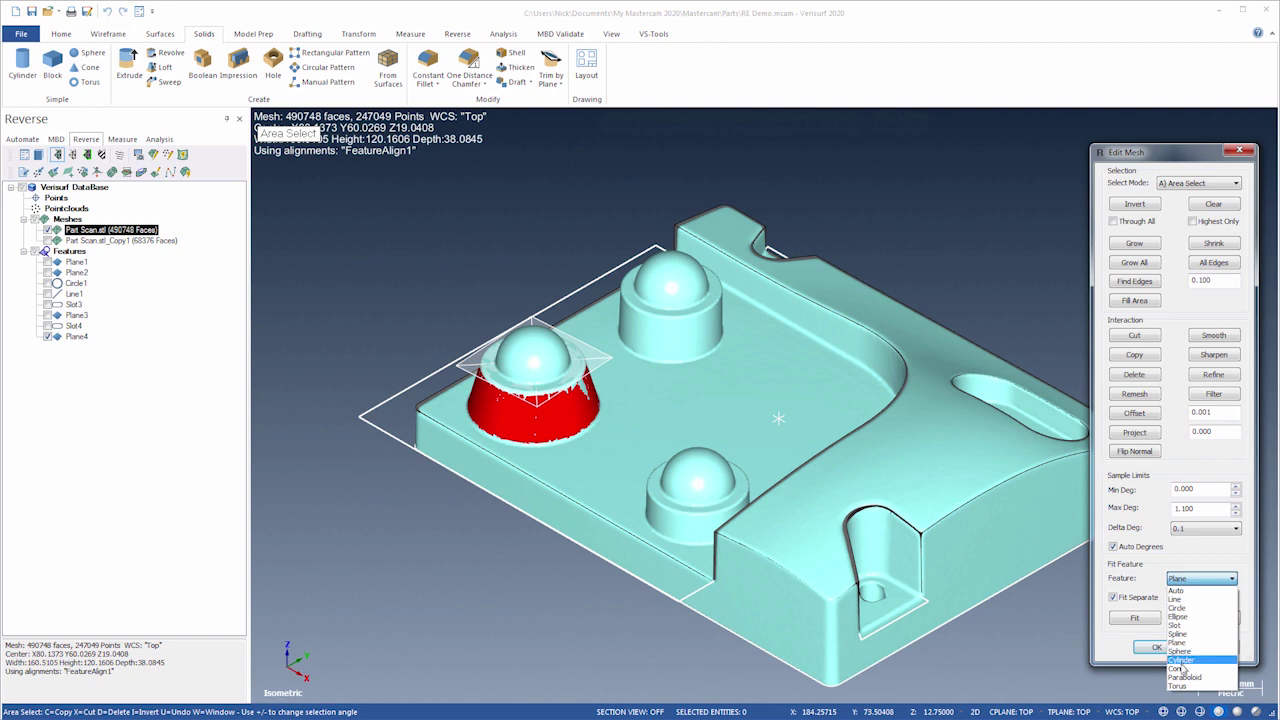
left_click(1183, 668)
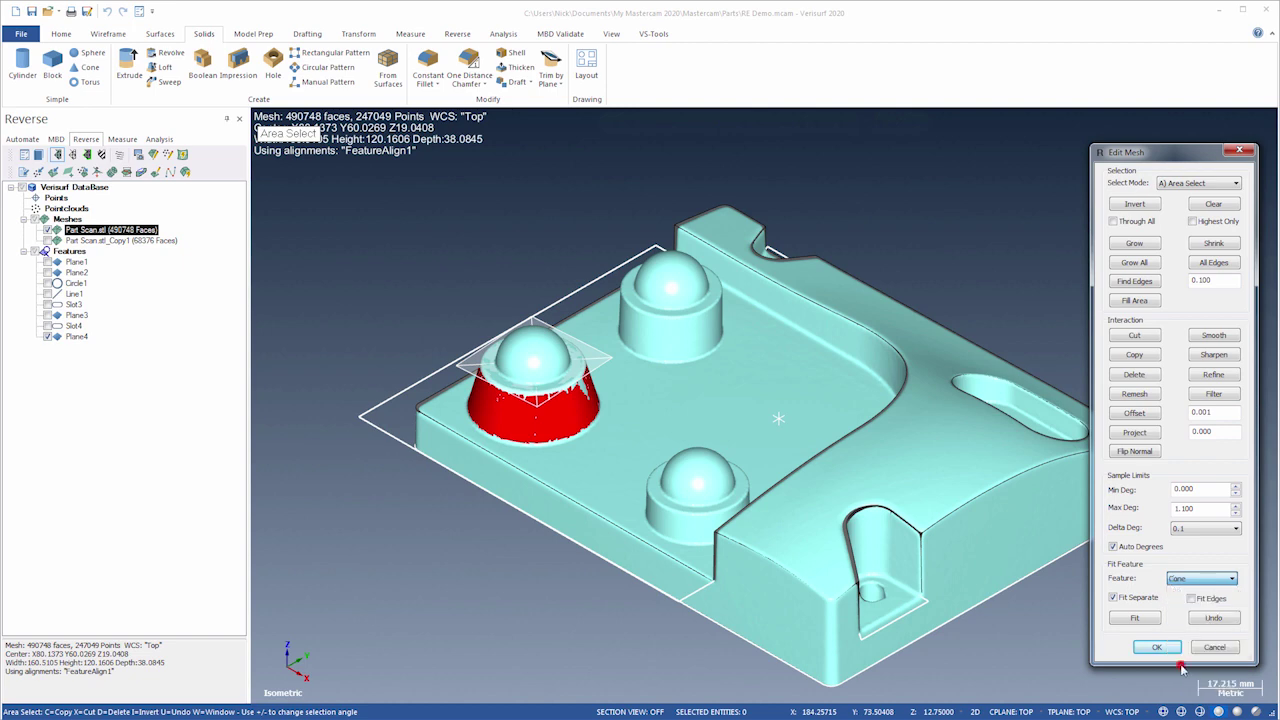
left_click(1136, 619)
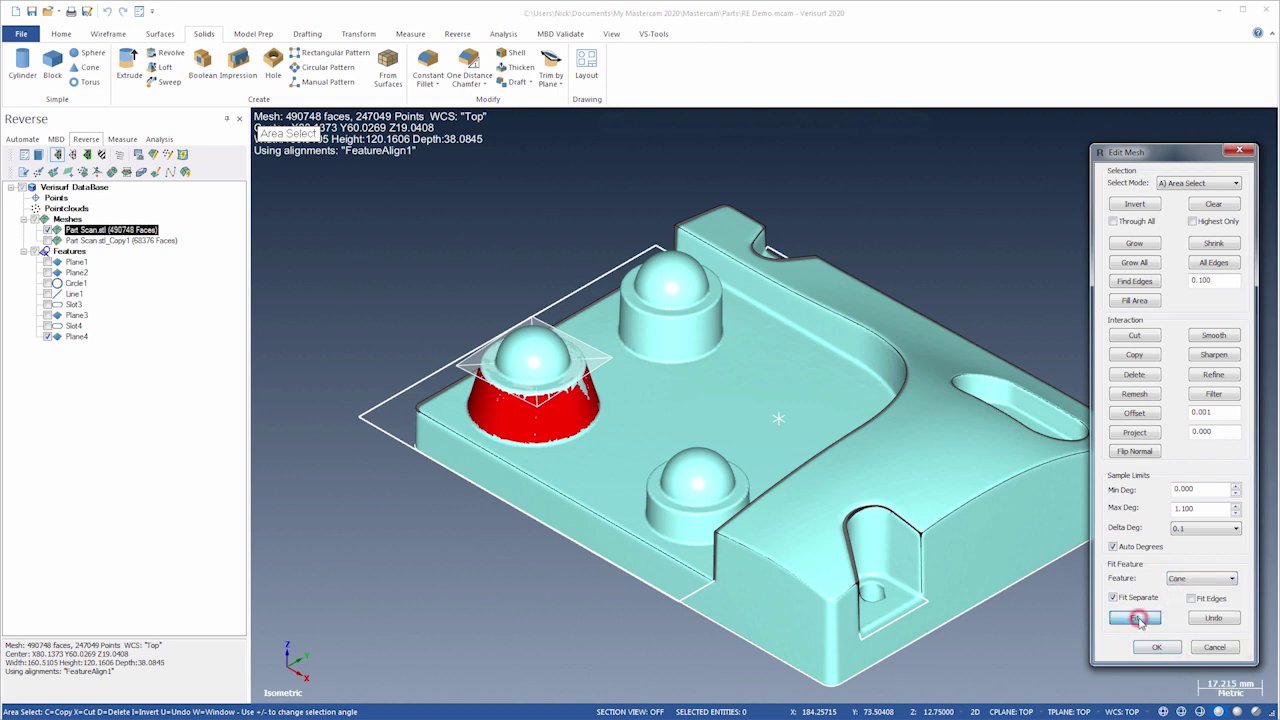
Fit a plane to the second dome's top ring and a cone to its cylindrical side
left_click(720, 298)
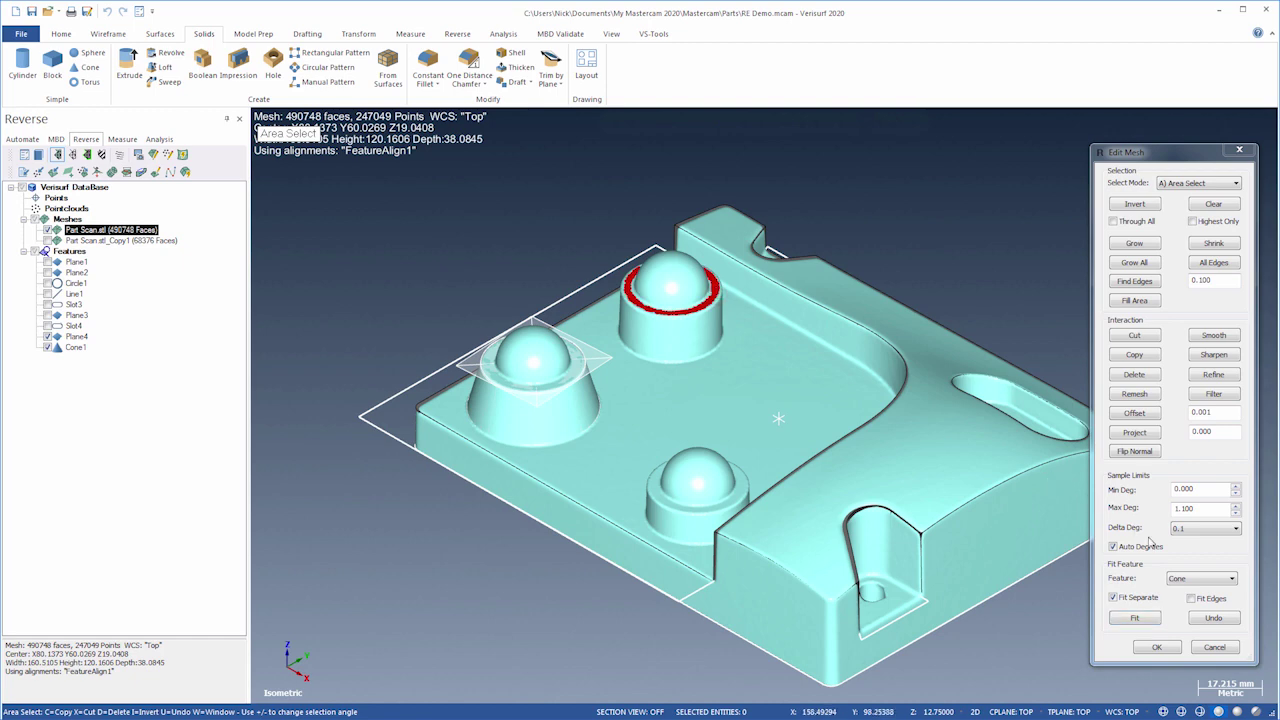
left_click(1183, 578)
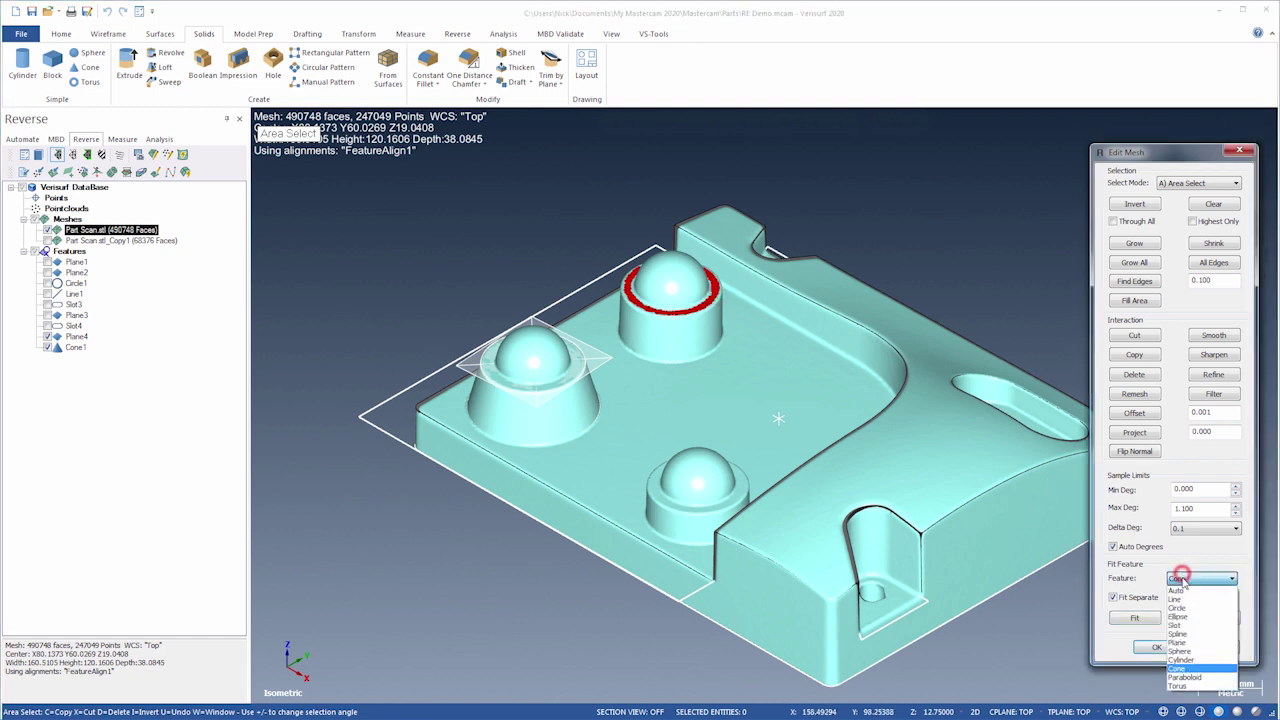
left_click(1183, 642)
left_click(1134, 618)
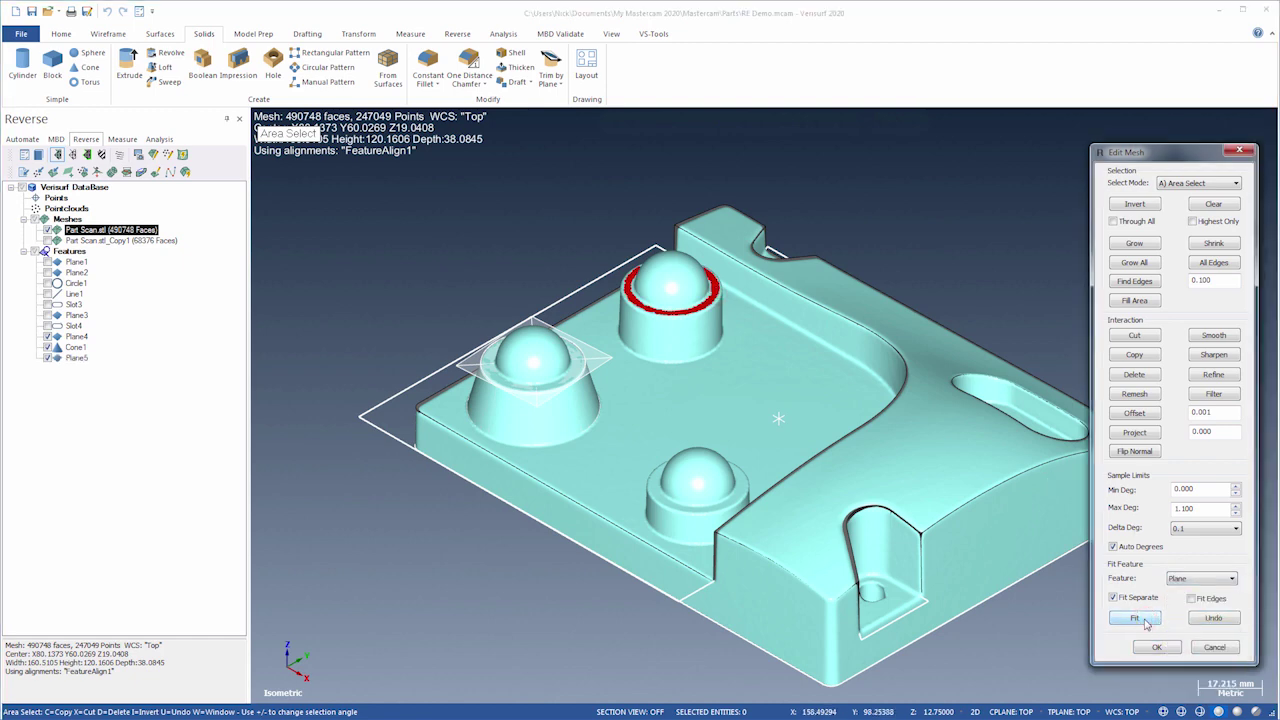
left_click(692, 342)
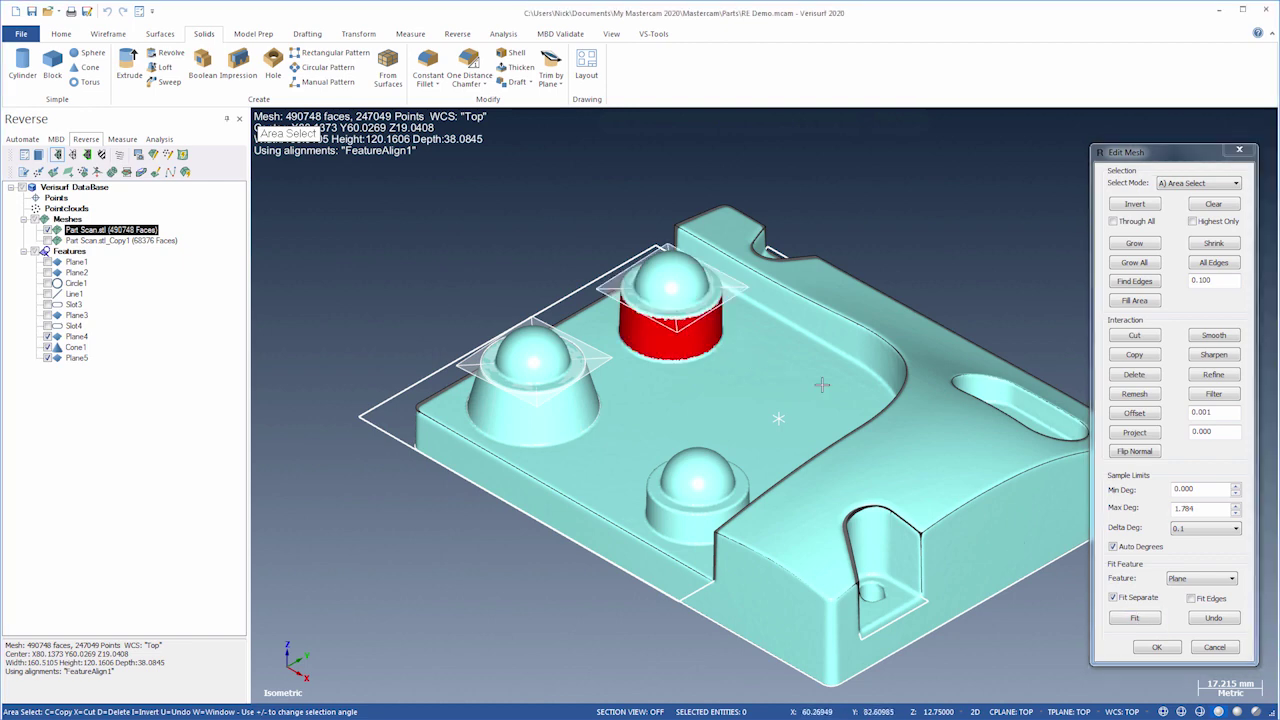
left_click(1168, 578)
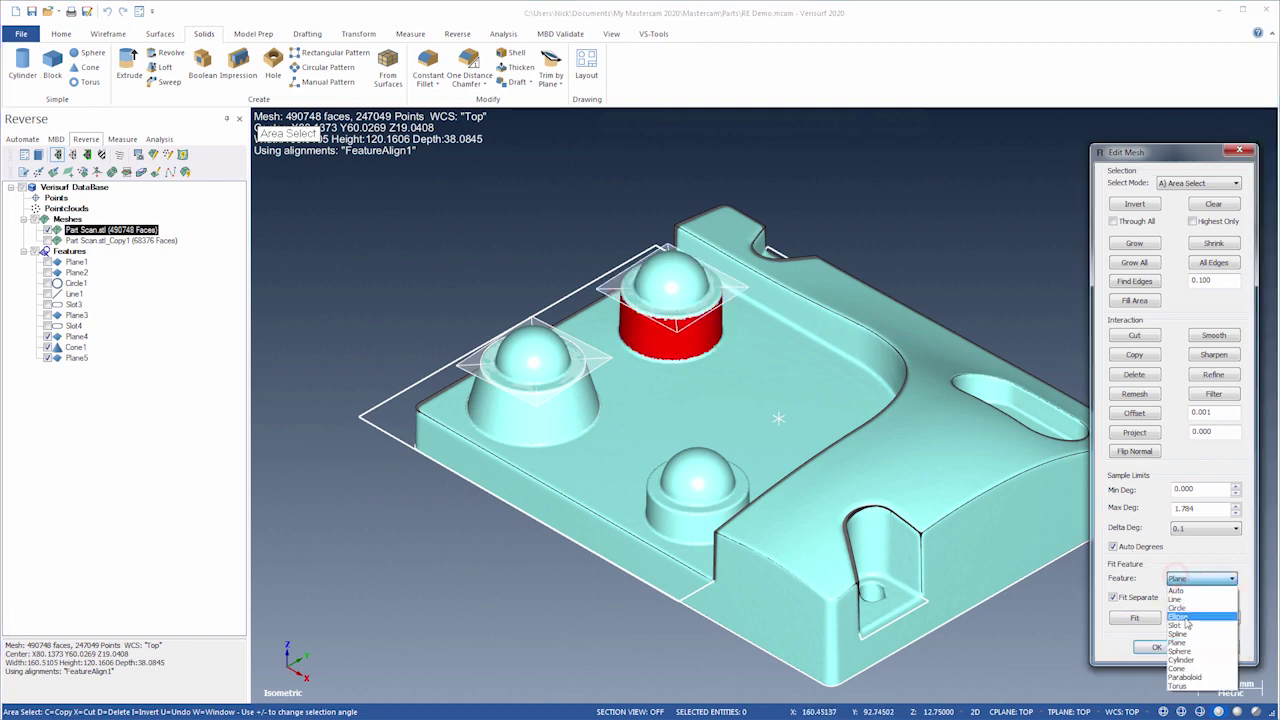
left_click(1181, 670)
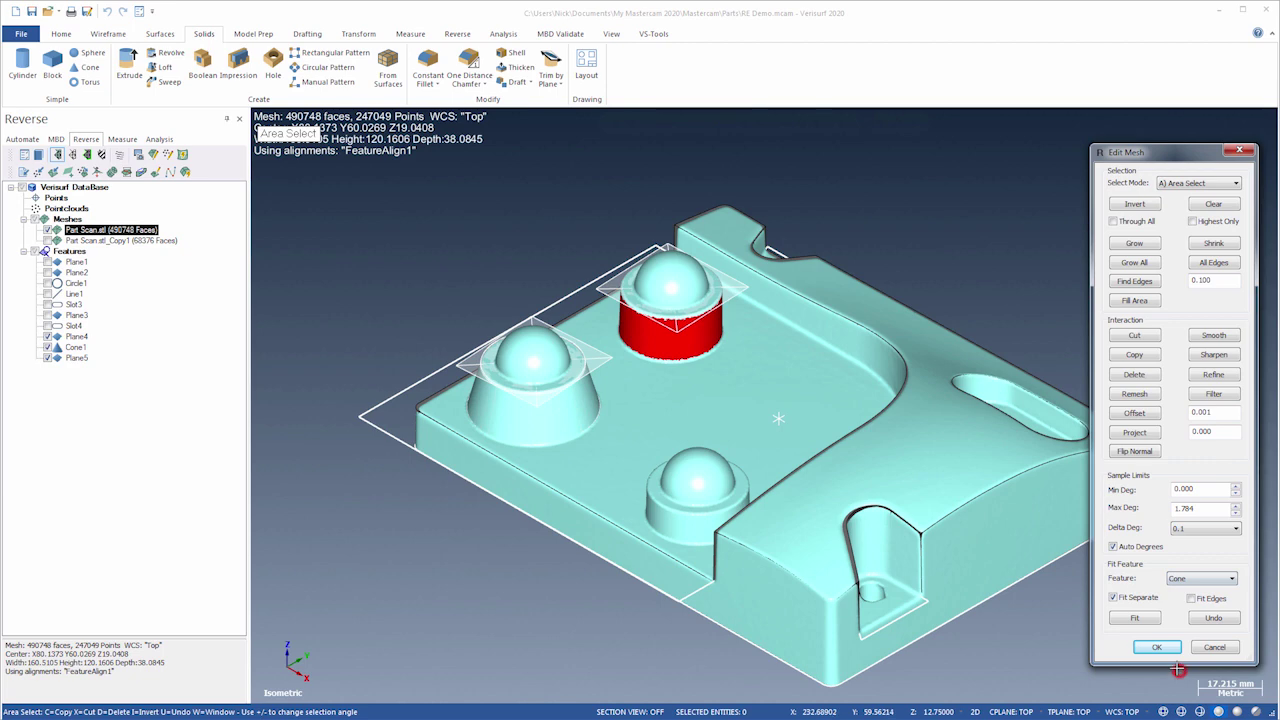
left_click(1137, 619)
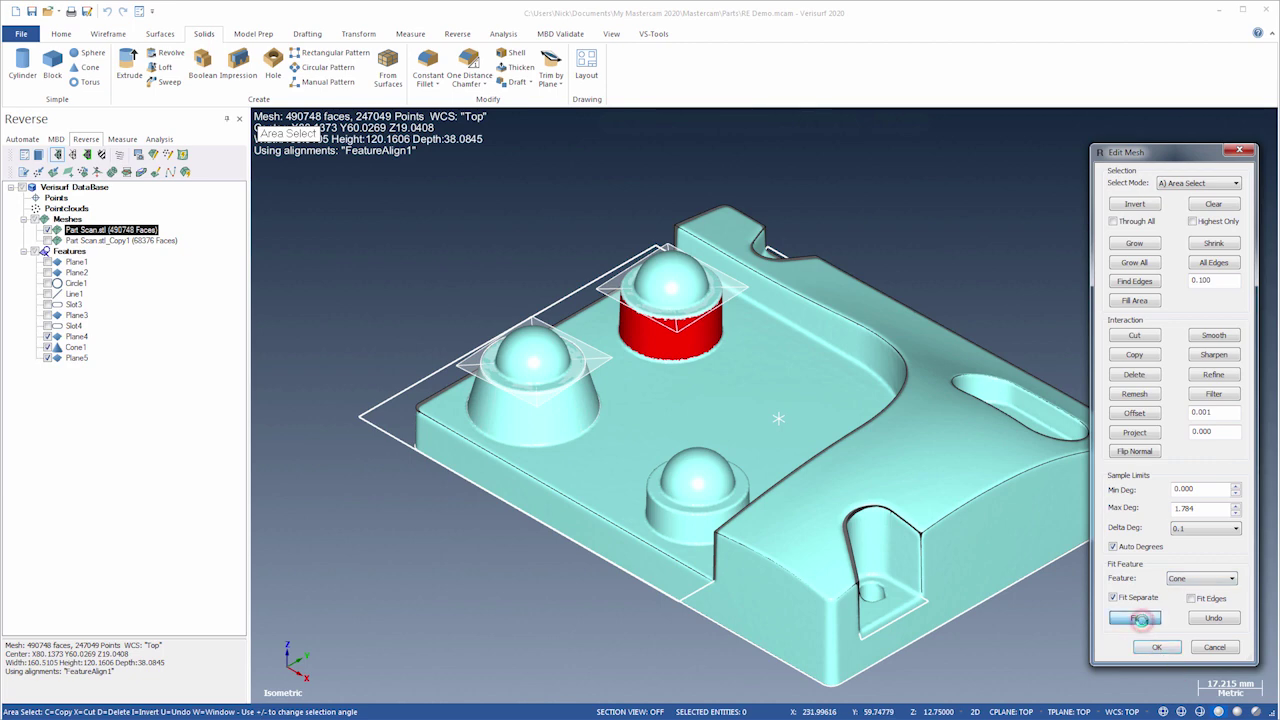
Fit a plane to the front boss's flat top and a cone to its side faces
left_click(744, 494)
left_click(1178, 579)
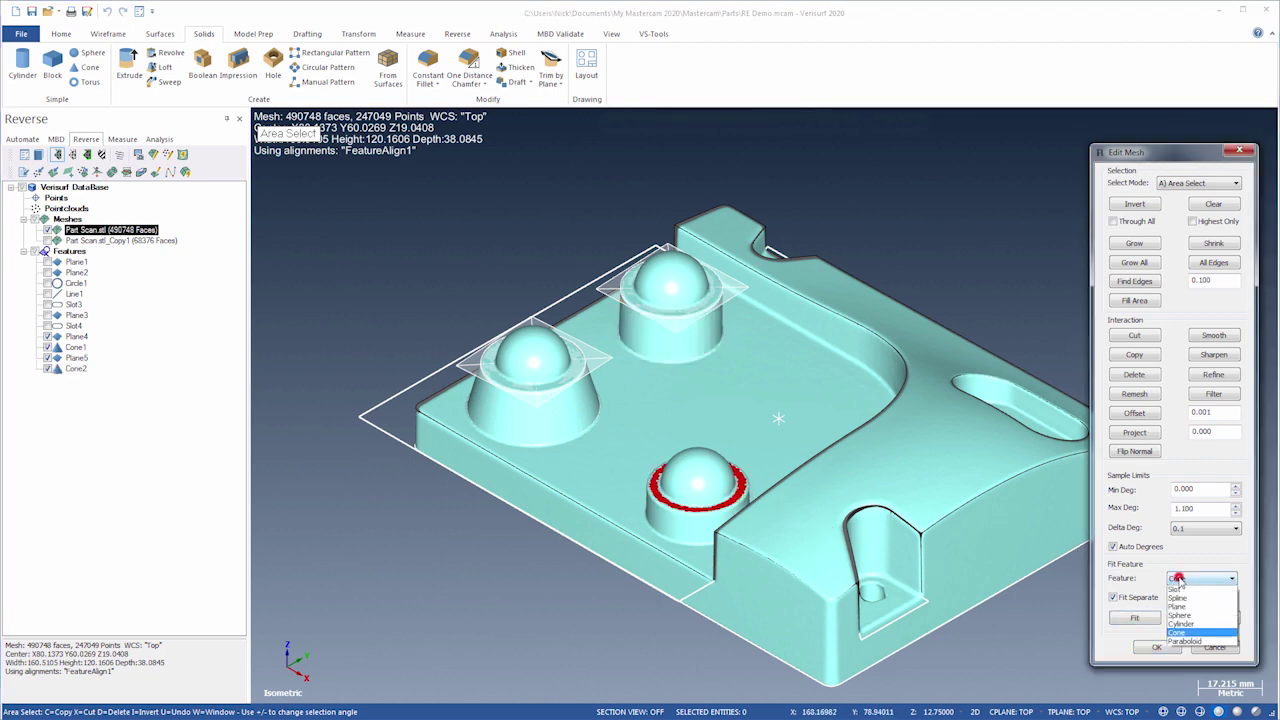
left_click(1177, 606)
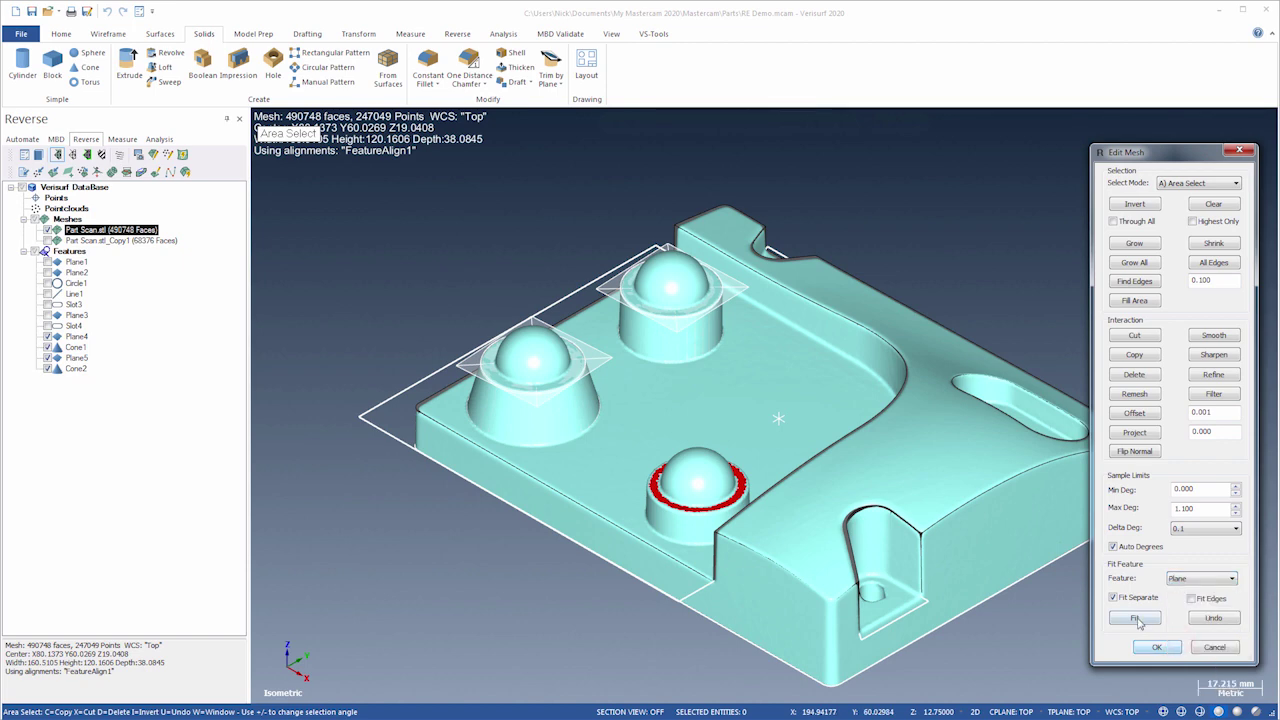
left_click(1136, 619)
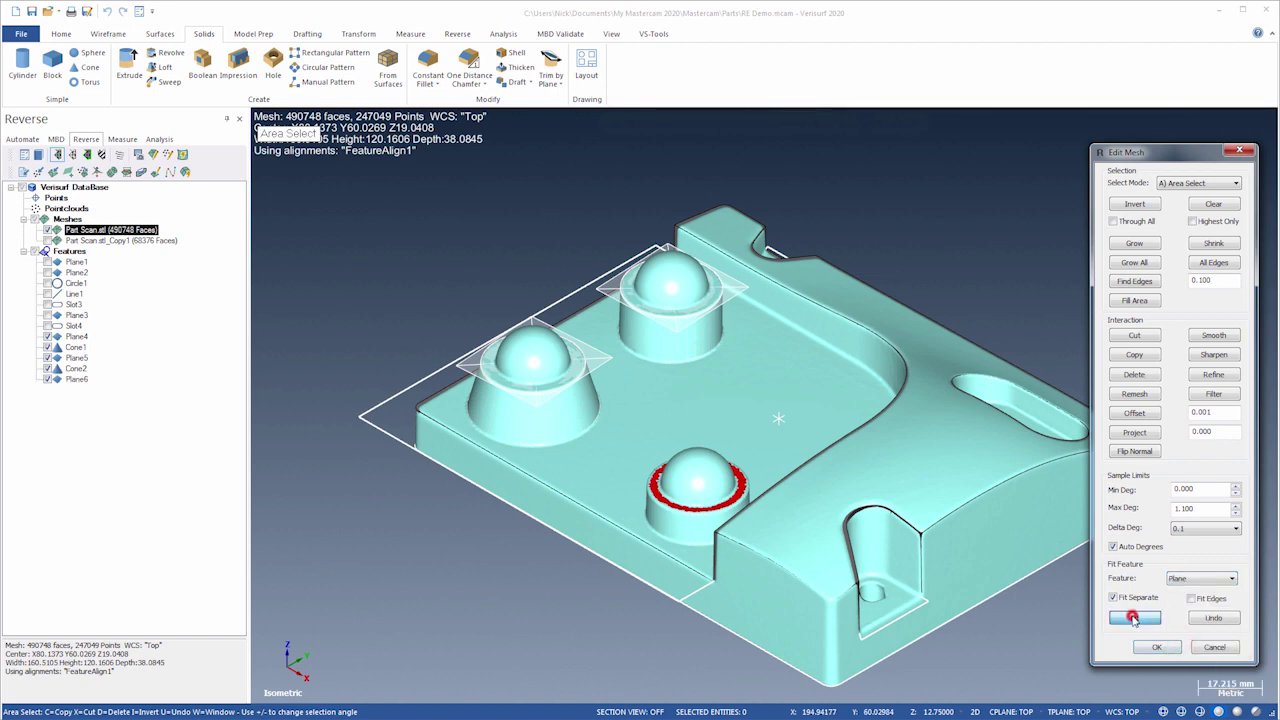
left_click(737, 541)
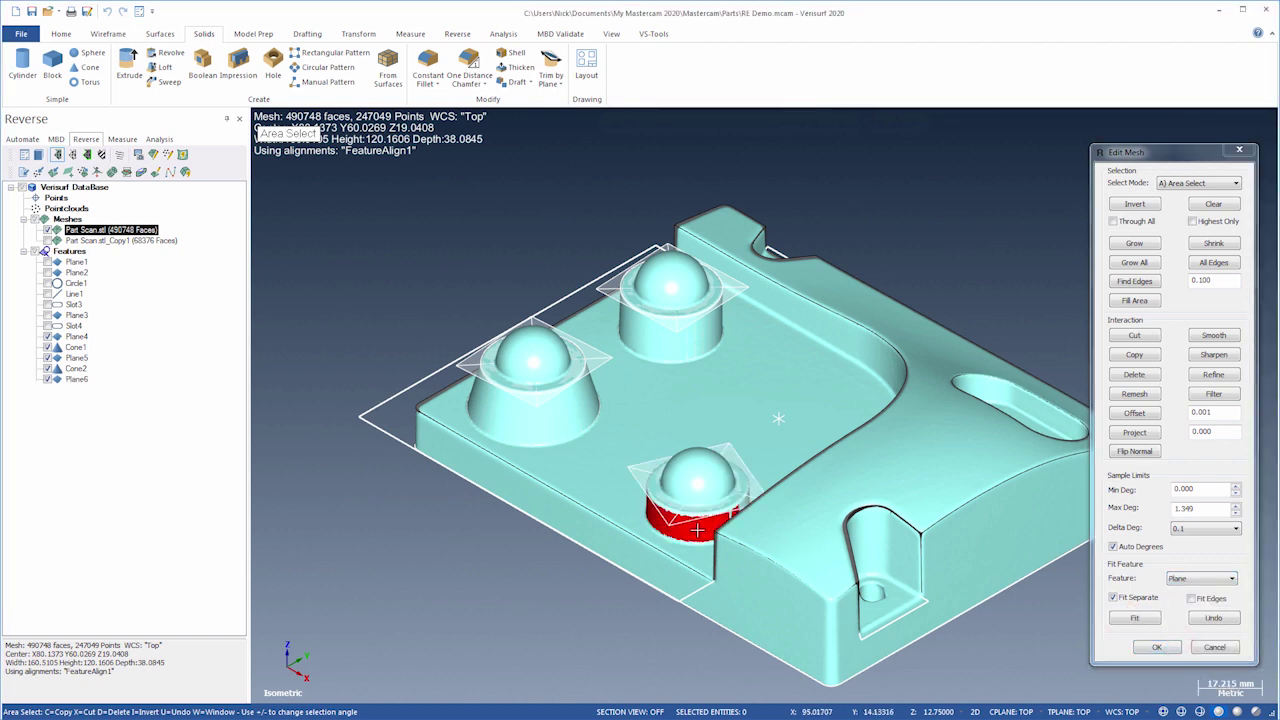
left_click(1201, 579)
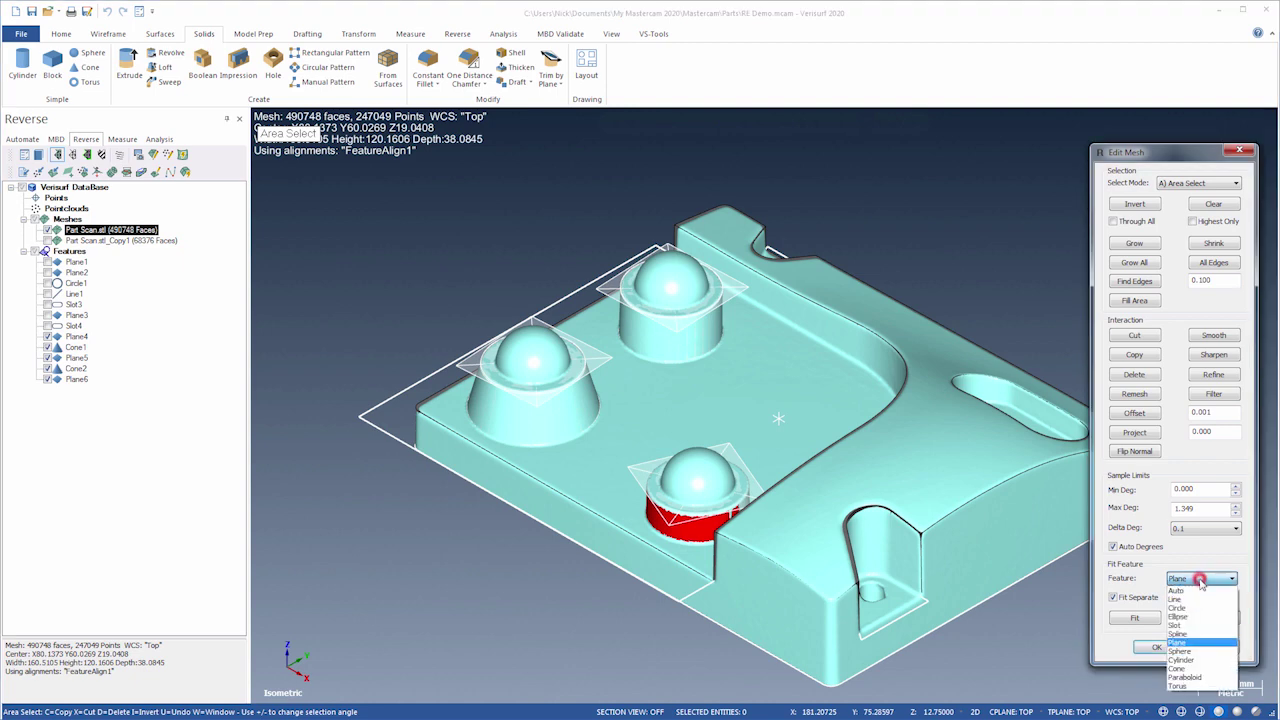
left_click(1189, 668)
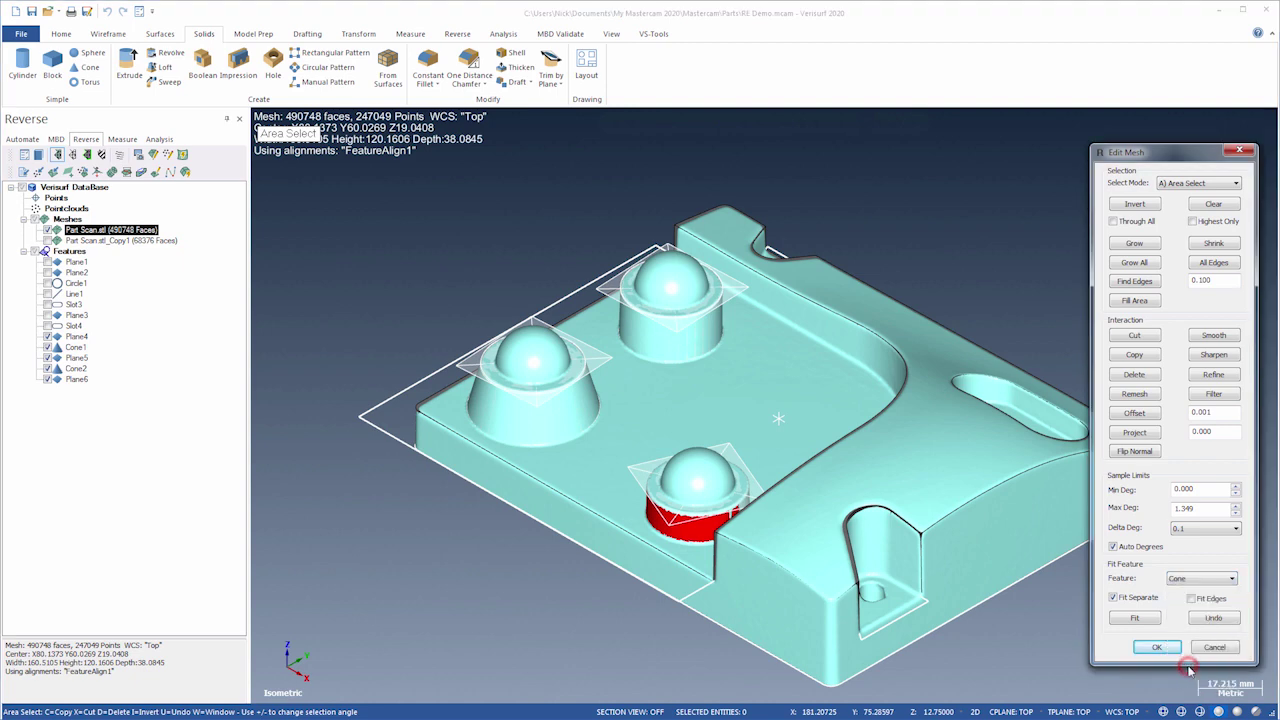
left_click(1135, 619)
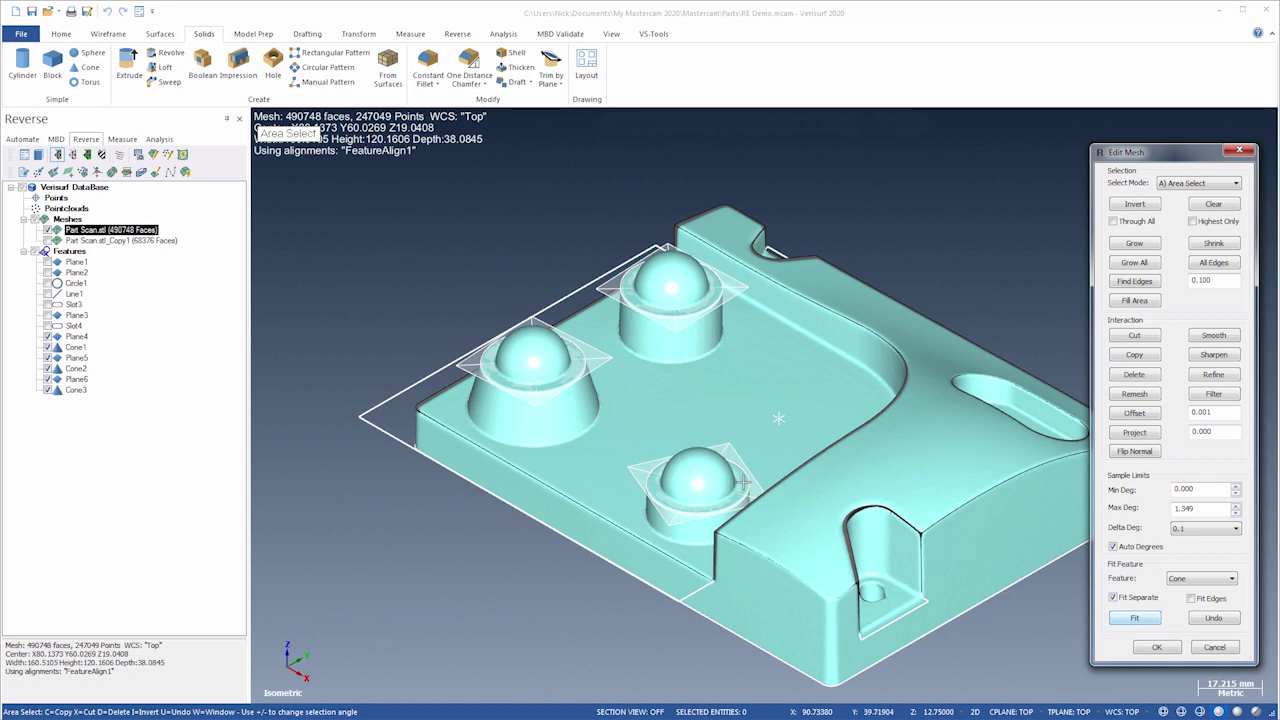
Fit a trial sphere to the front boss cap, remove Sphere1, and close mesh editing
left_click(708, 480)
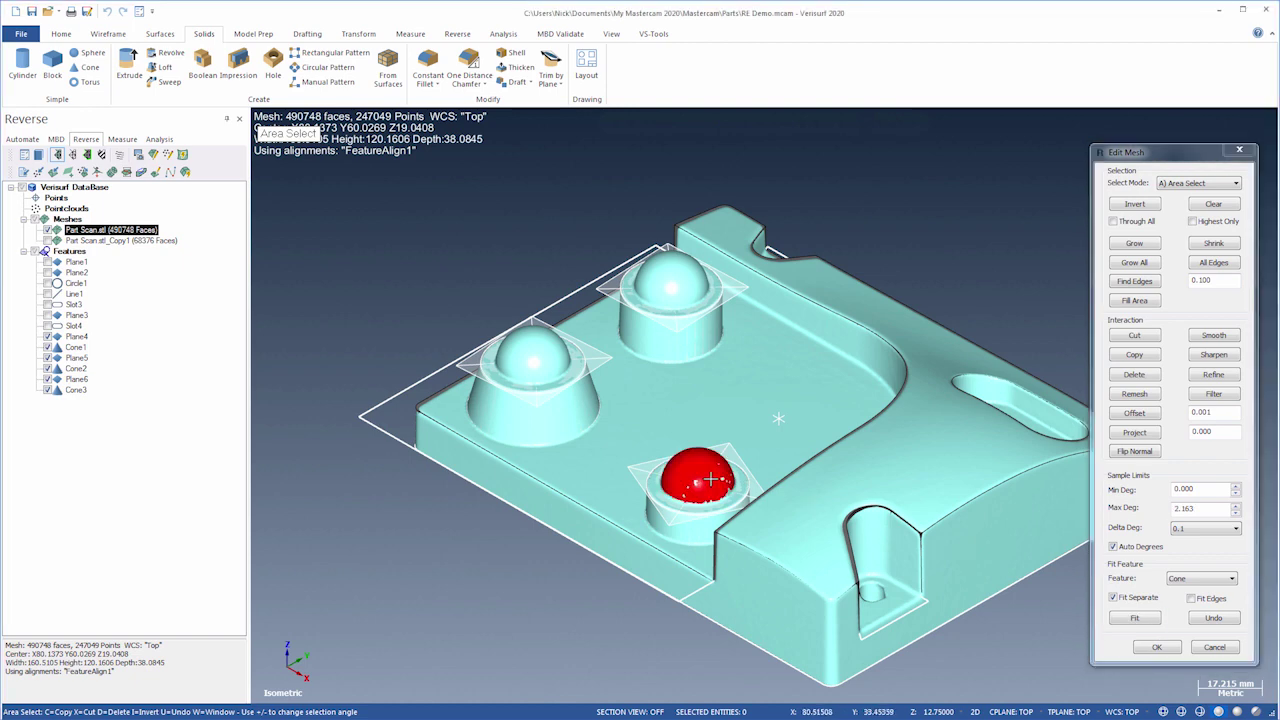
left_click(1190, 578)
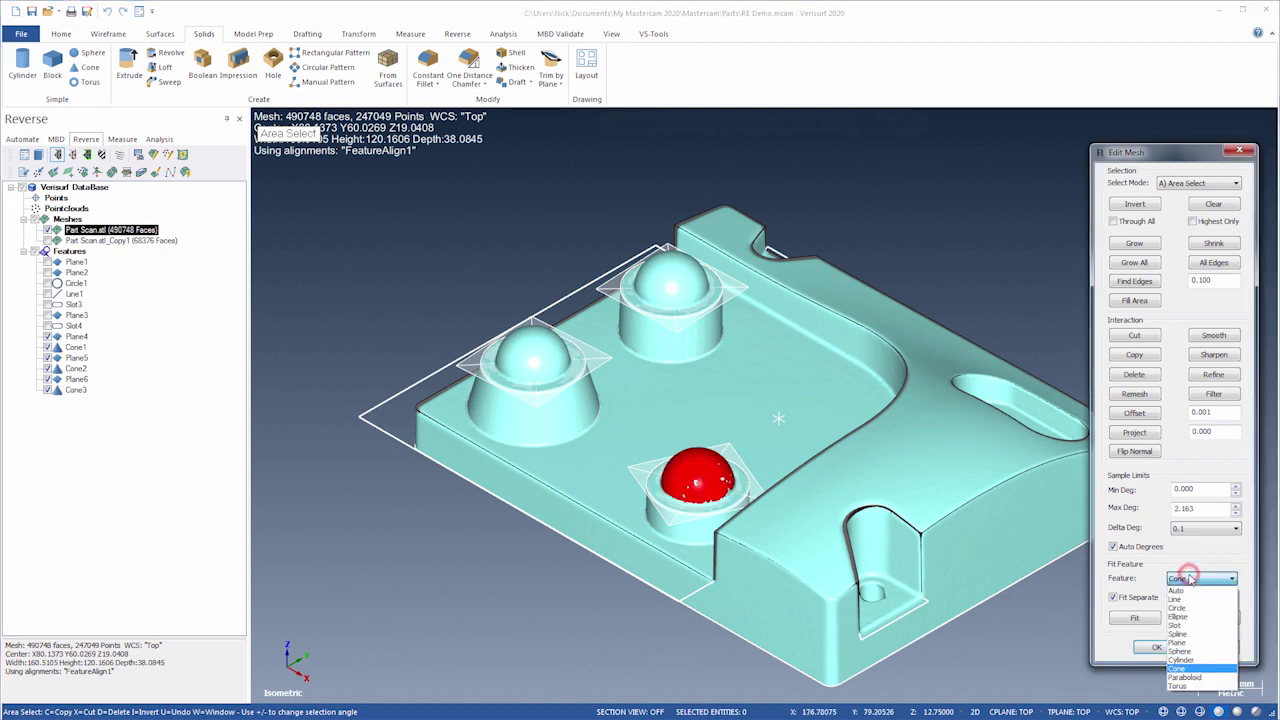
left_click(1184, 650)
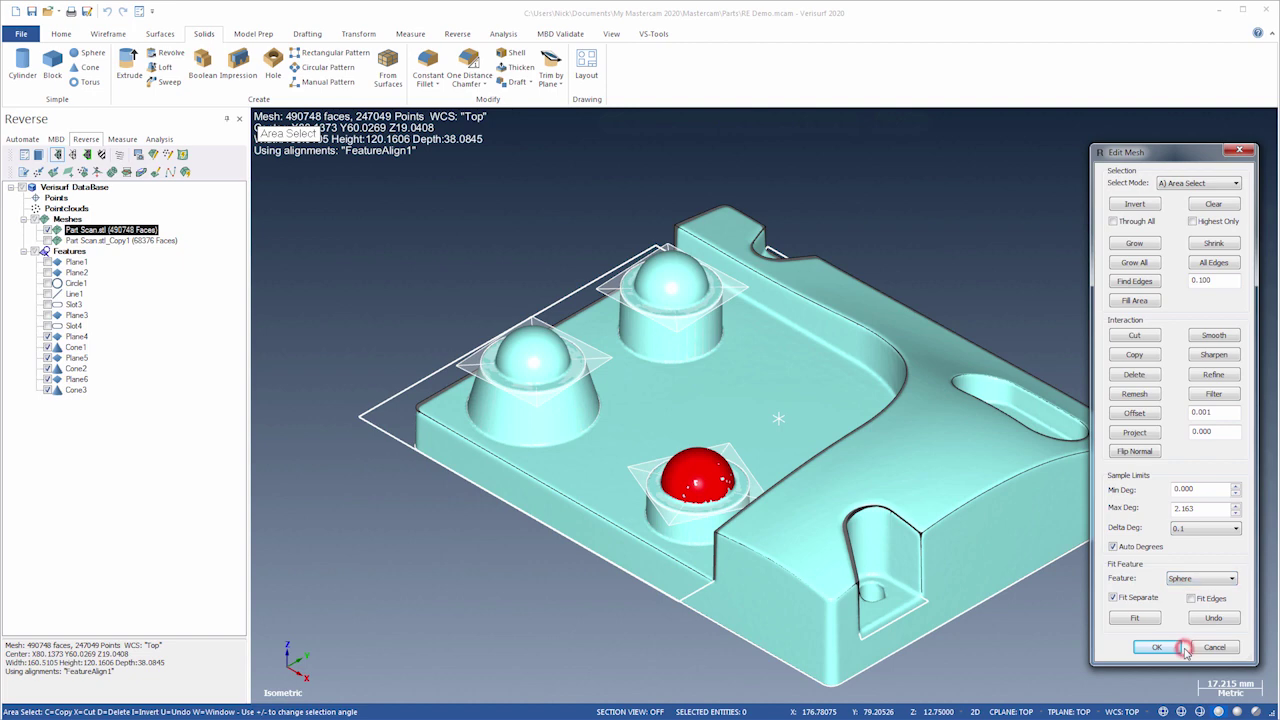
left_click(1135, 618)
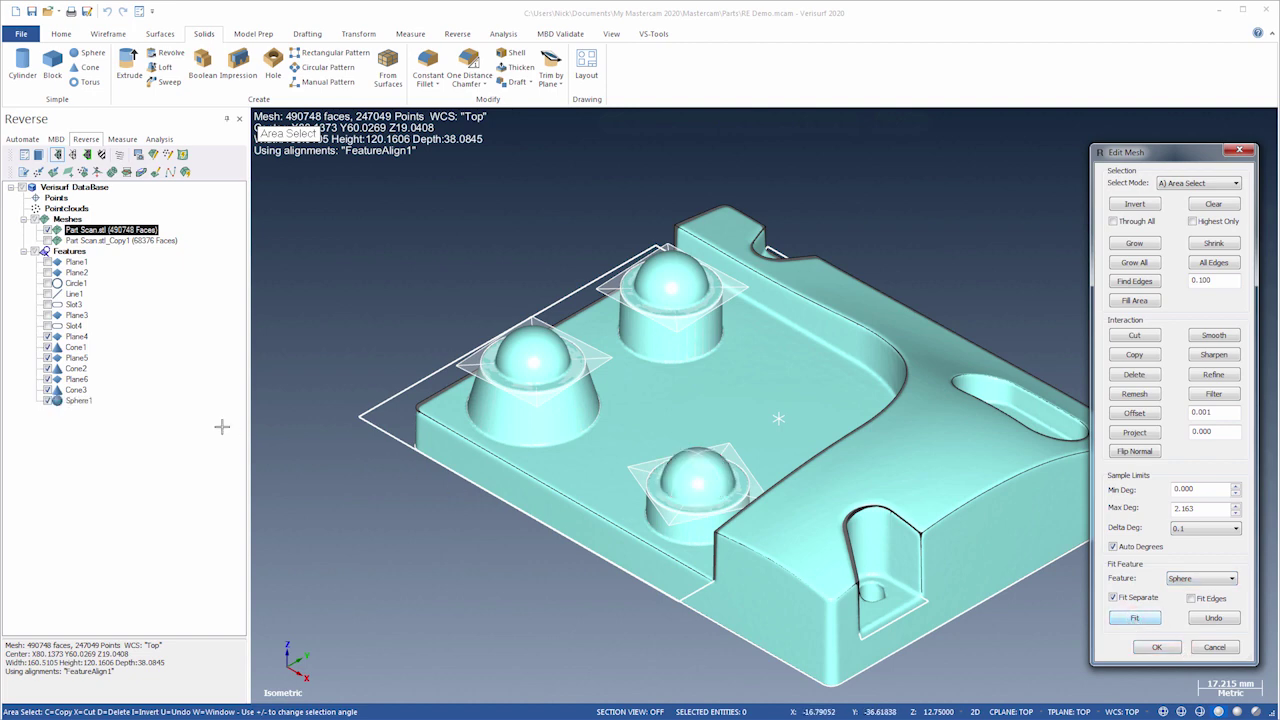
left_click(78, 401)
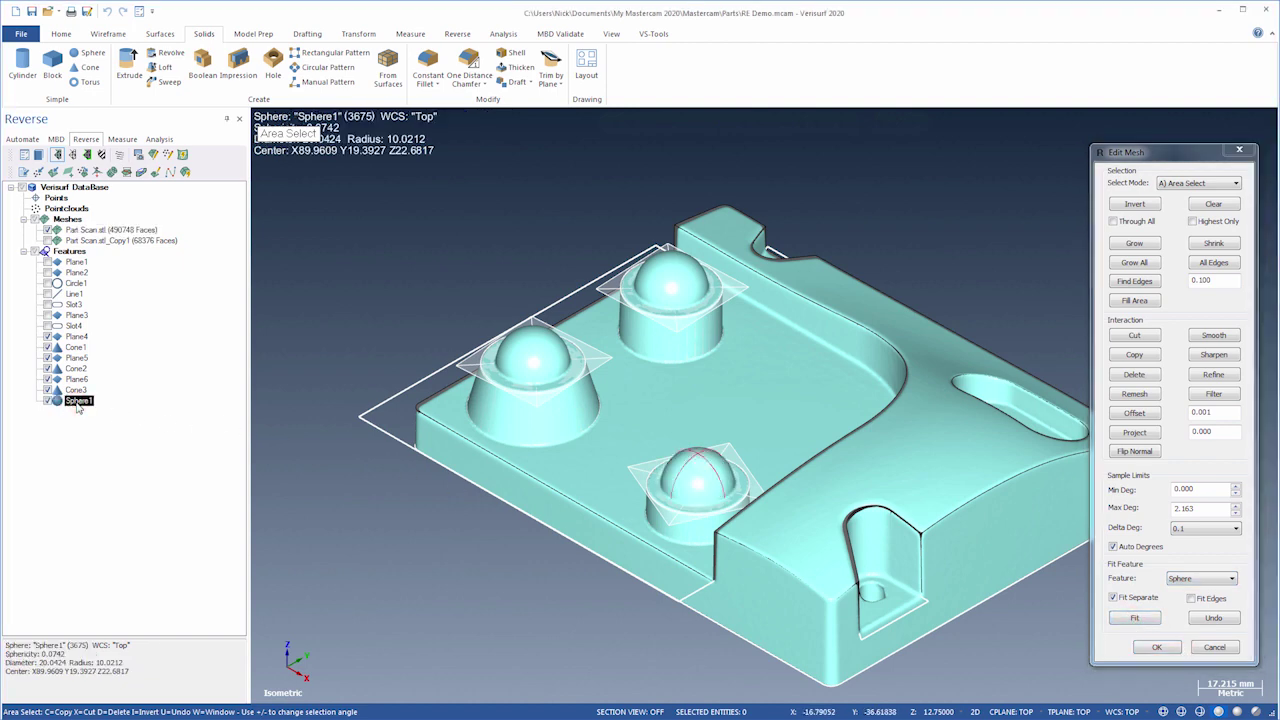
left_click(102, 419)
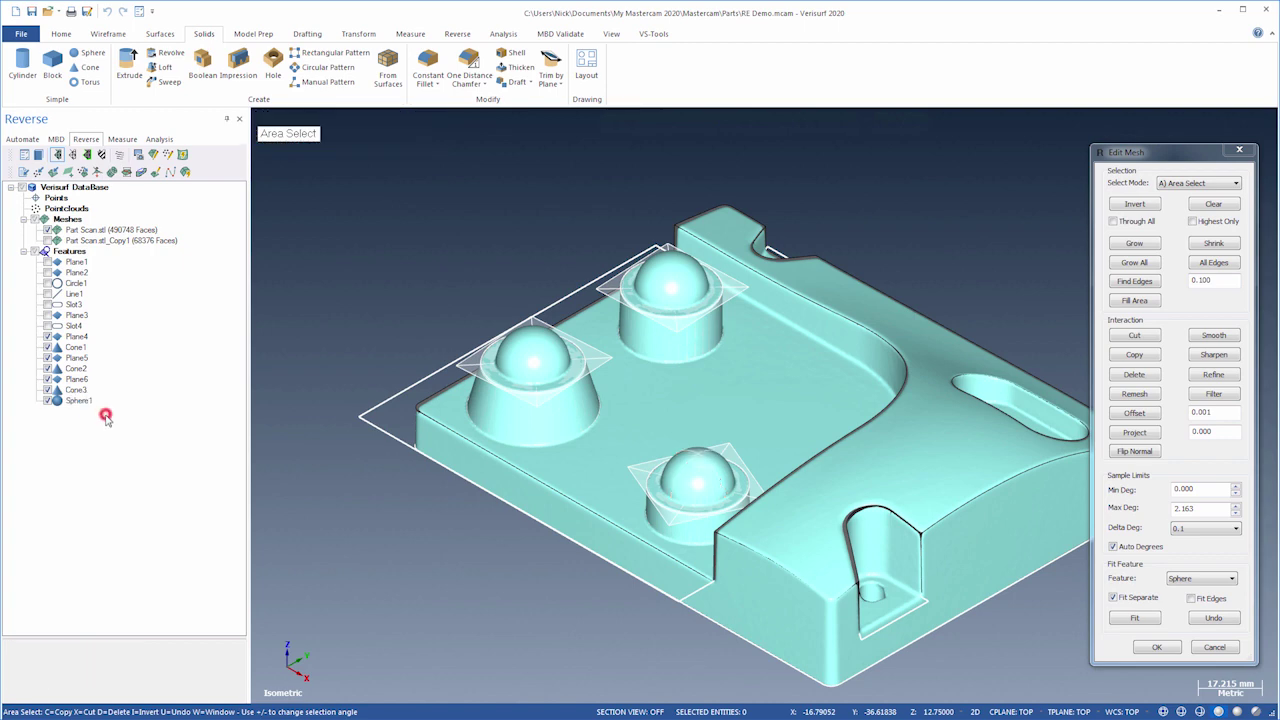
left_click(1210, 619)
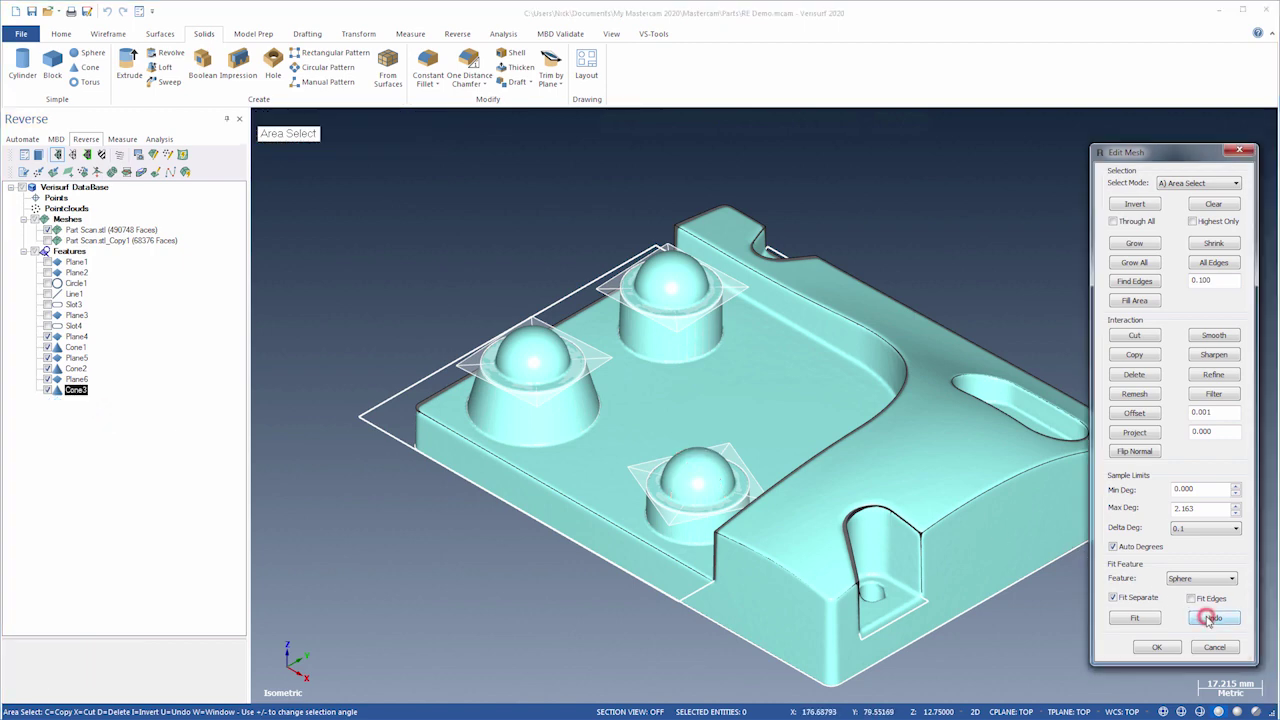
left_click(1156, 648)
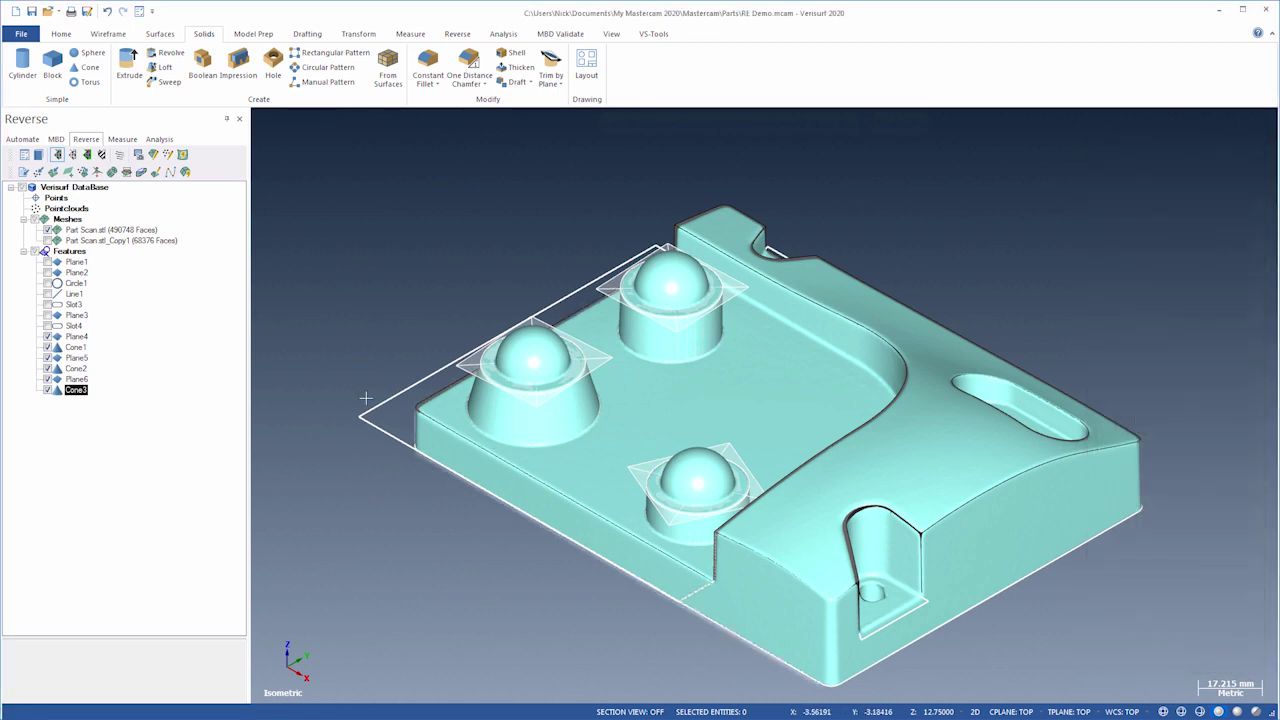
Set the axis vector of Cone1–Cone3 to I=0, J=0, K=-1 via Set Values
left_click(77, 347)
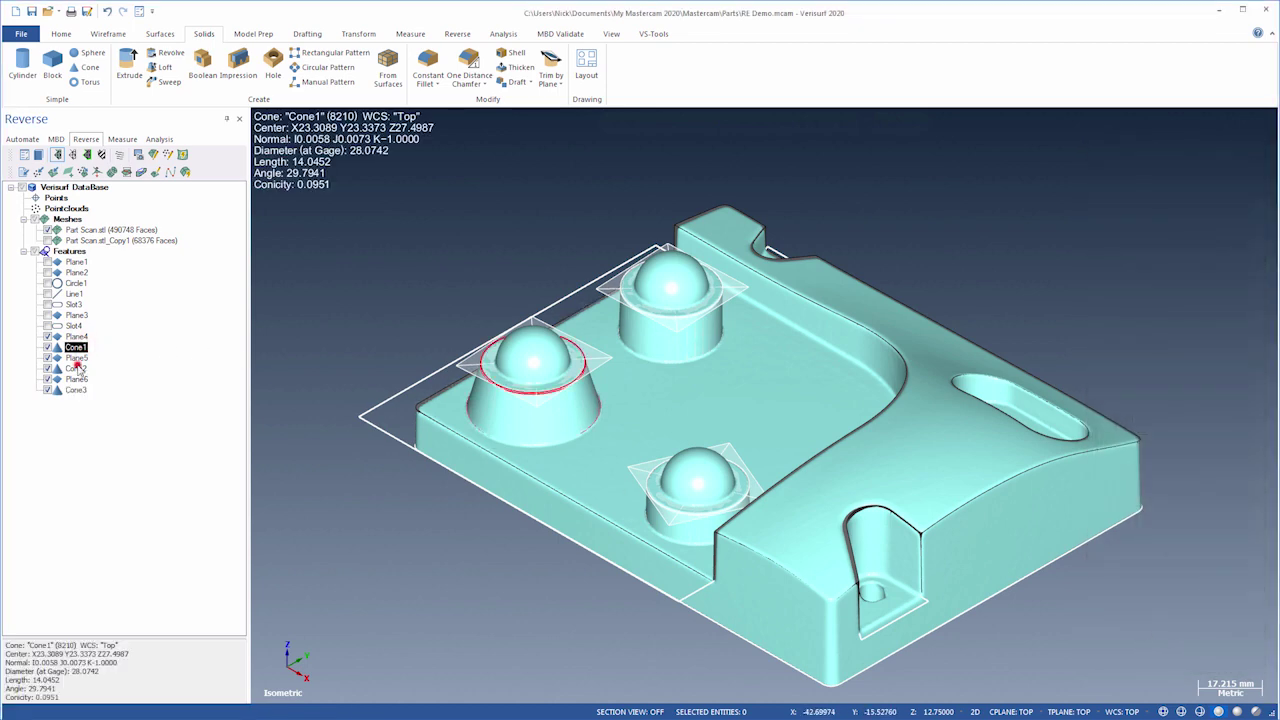
left_click(77, 368, "ctrl")
left_click(78, 390, "ctrl")
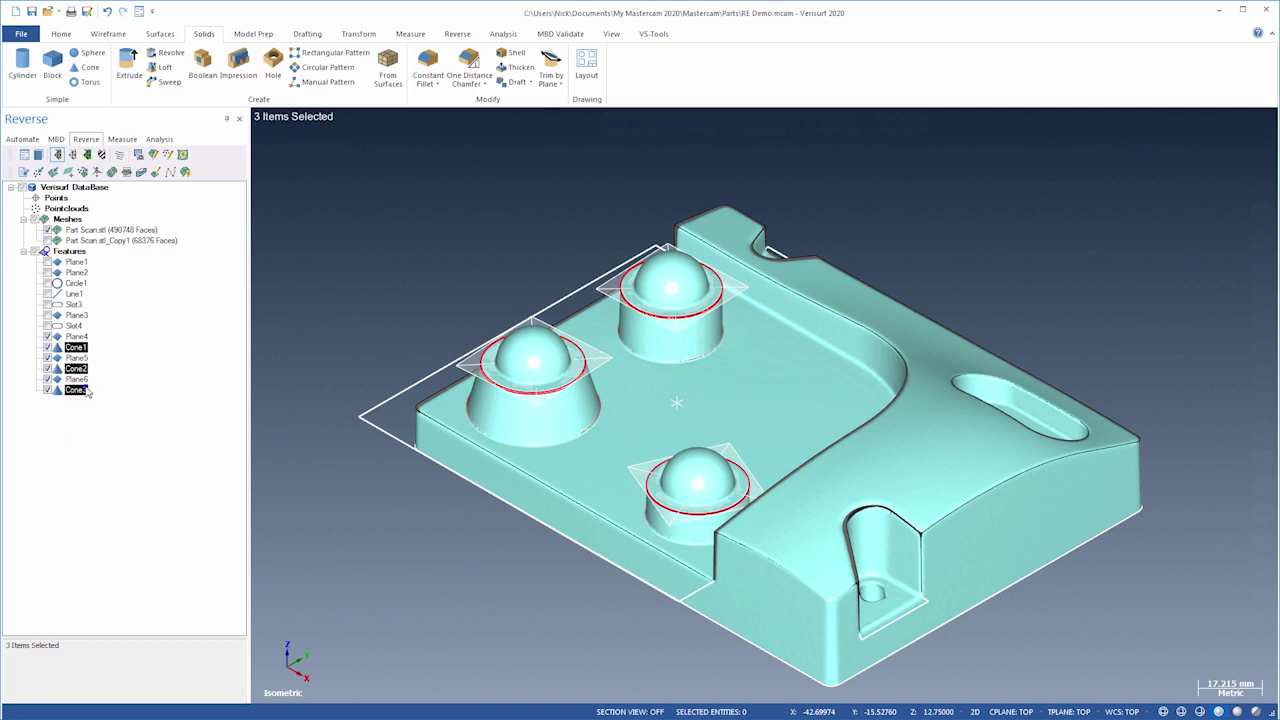
right_click(87, 392)
left_click(157, 499)
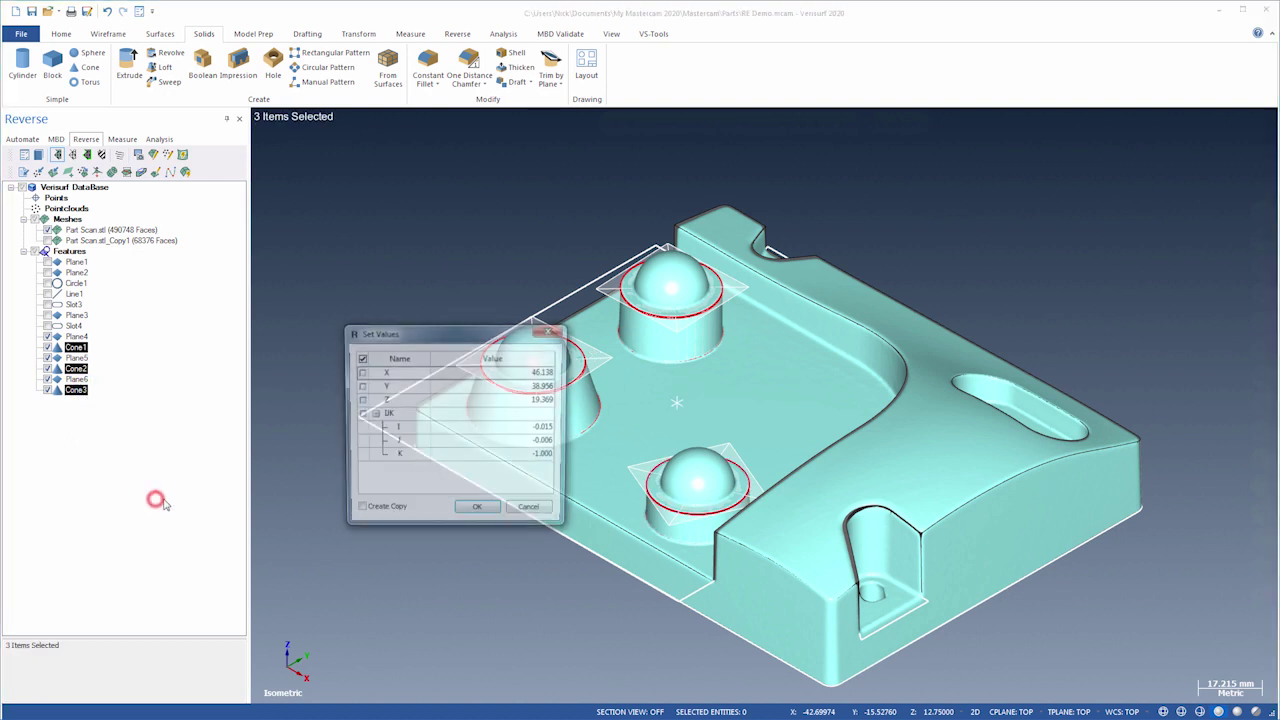
left_click(359, 414)
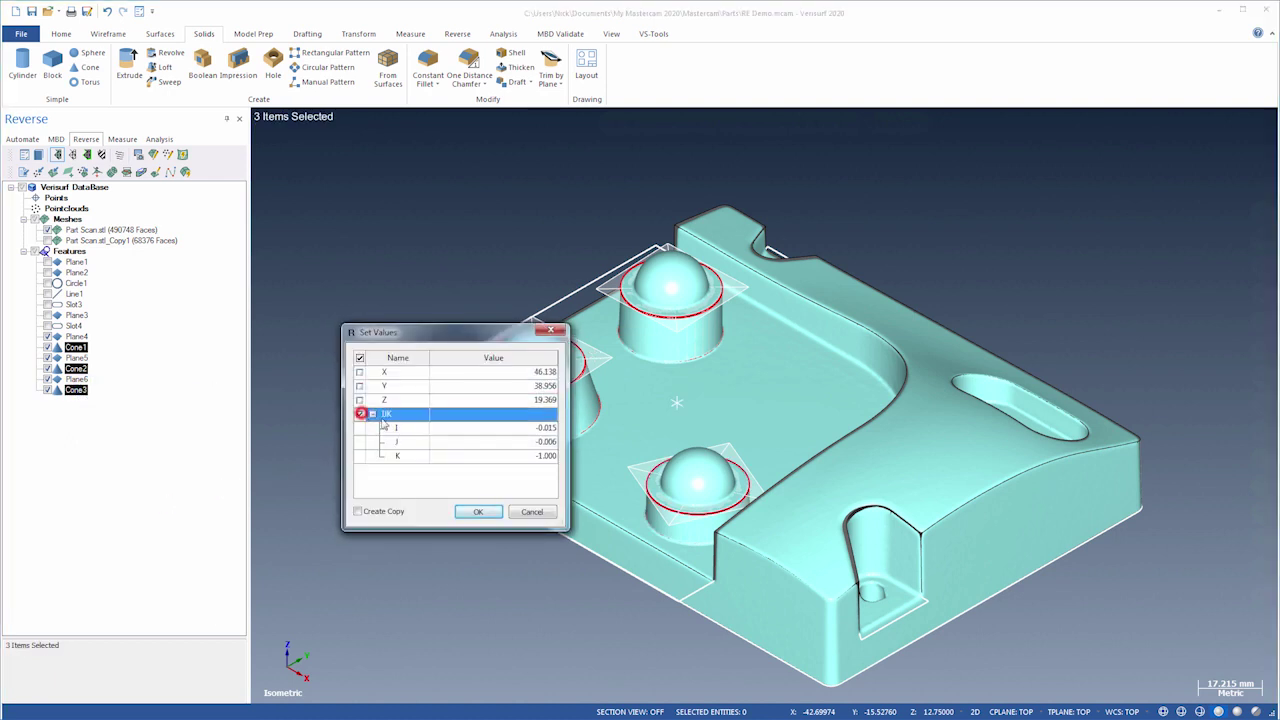
double_click(548, 456)
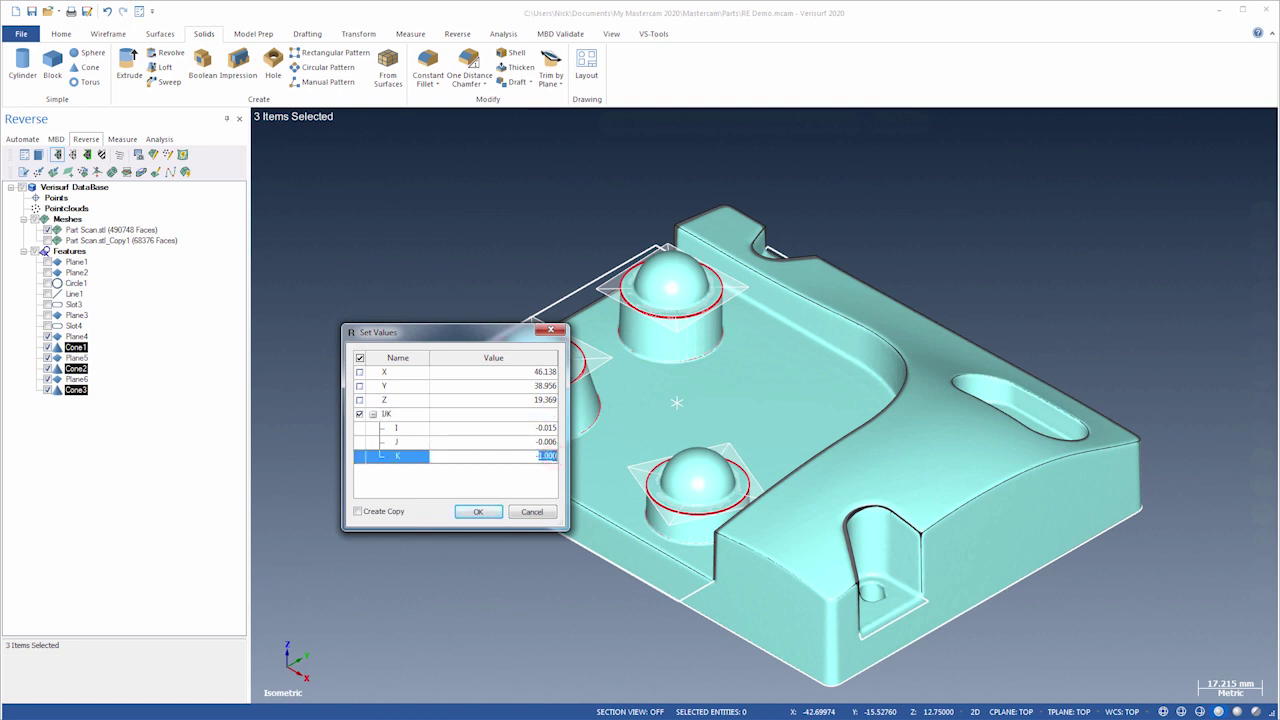
left_click(486, 510)
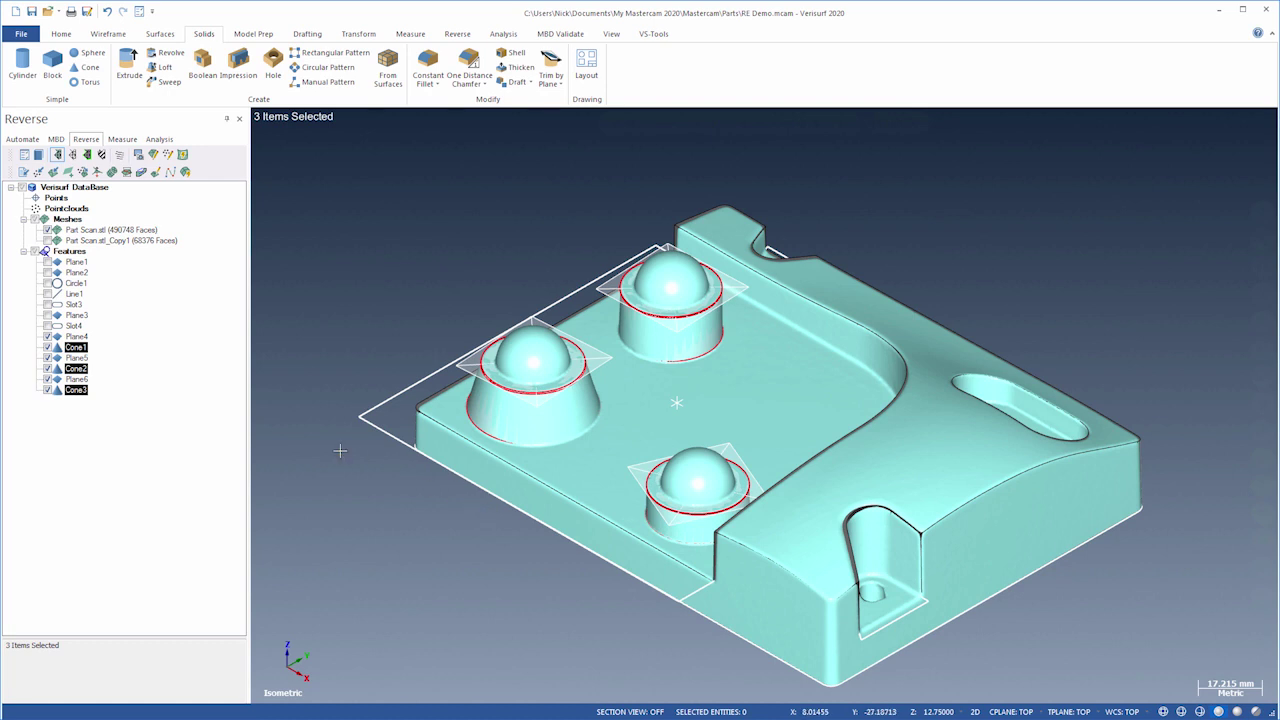
Export the three cones to CAD
right_click(81, 346)
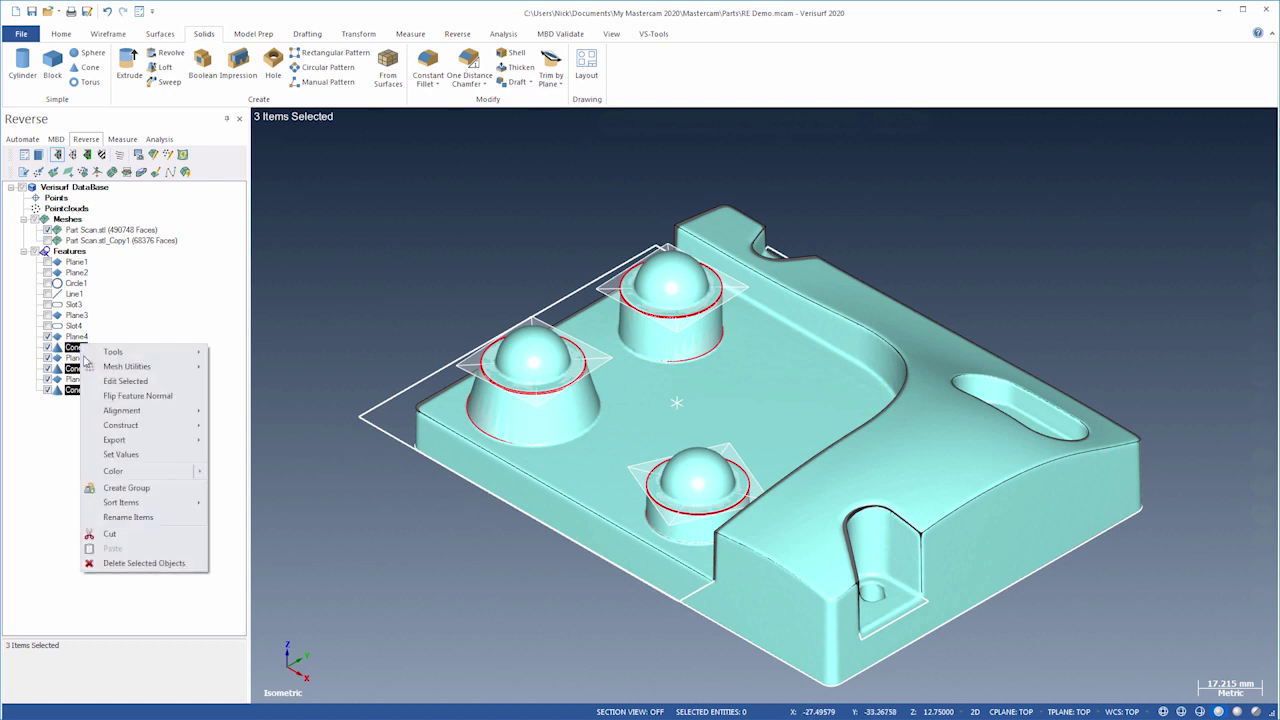
left_click(124, 437)
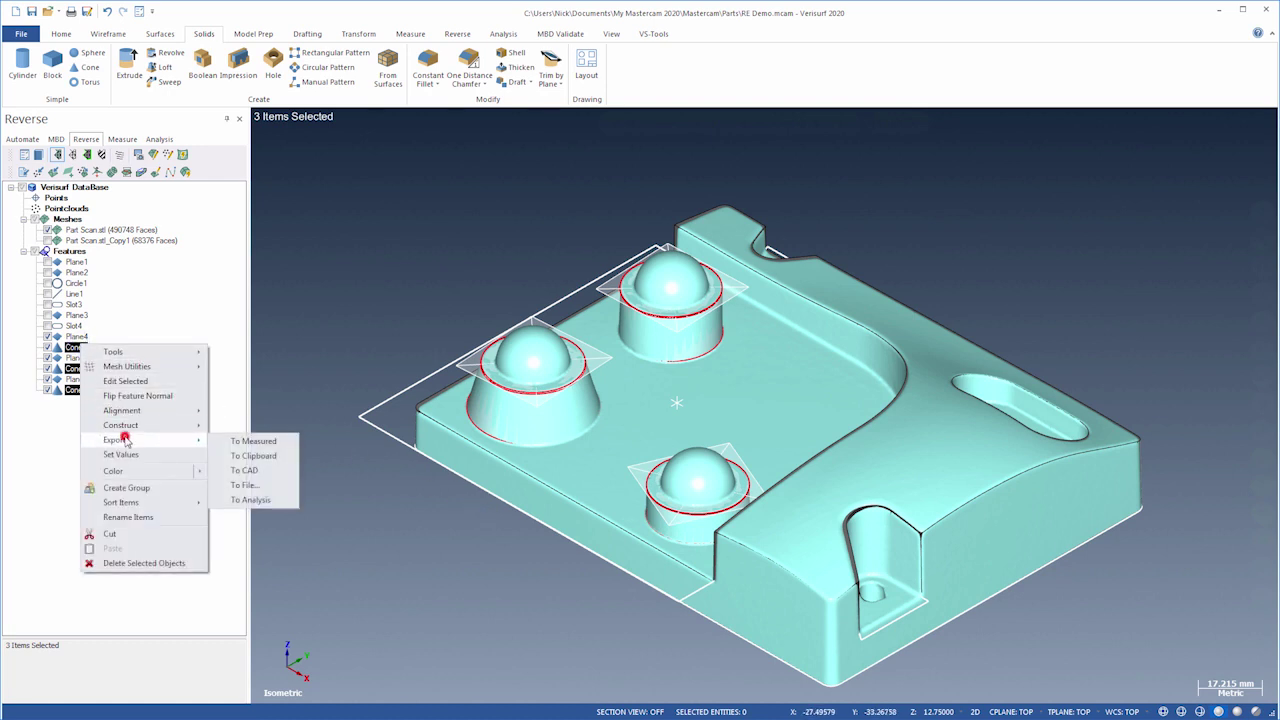
left_click(241, 471)
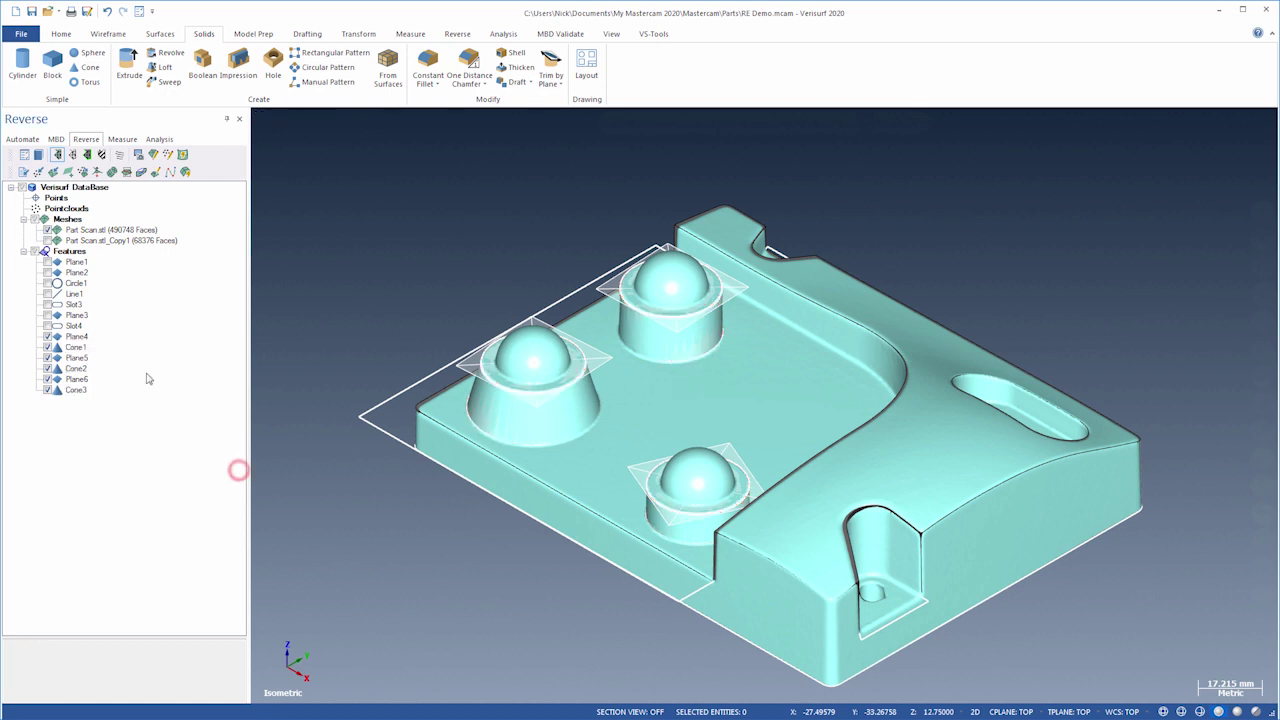
Clear the fitted-feature selection, hide the Part Scan.stl mesh, and view the part from the top
left_click_drag(108, 331, 73, 387)
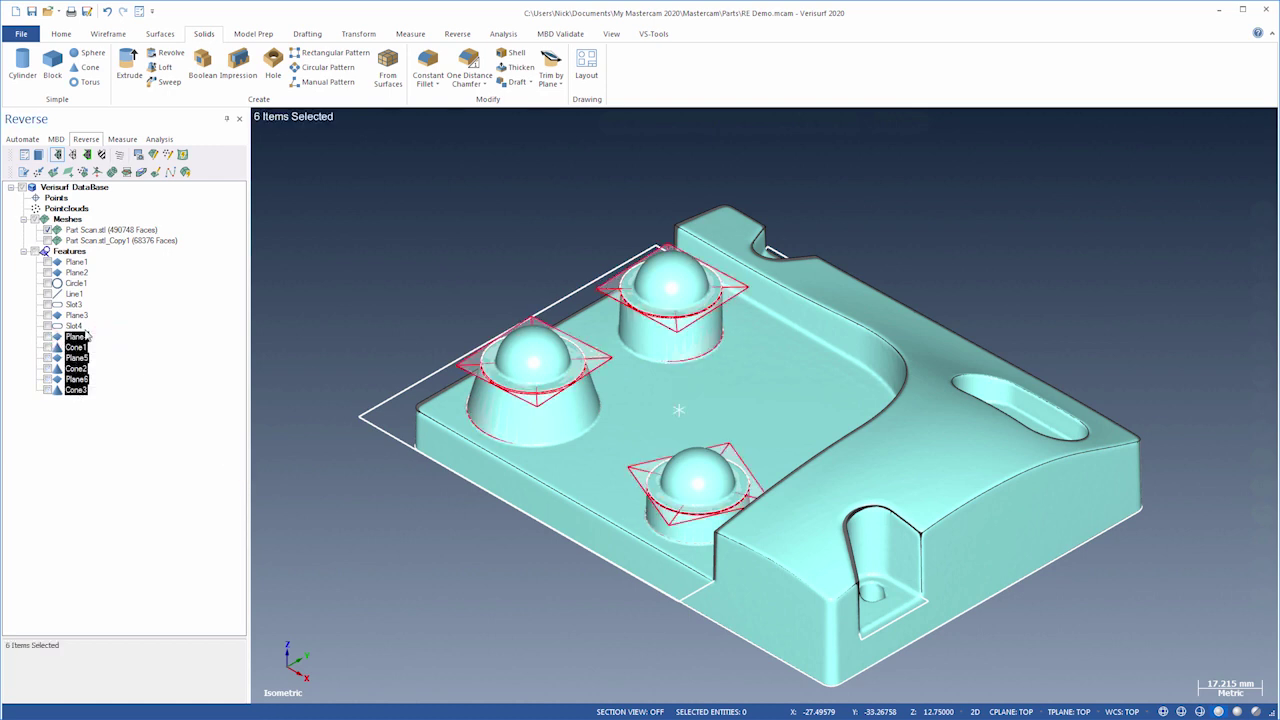
left_click(89, 333)
left_click(47, 230)
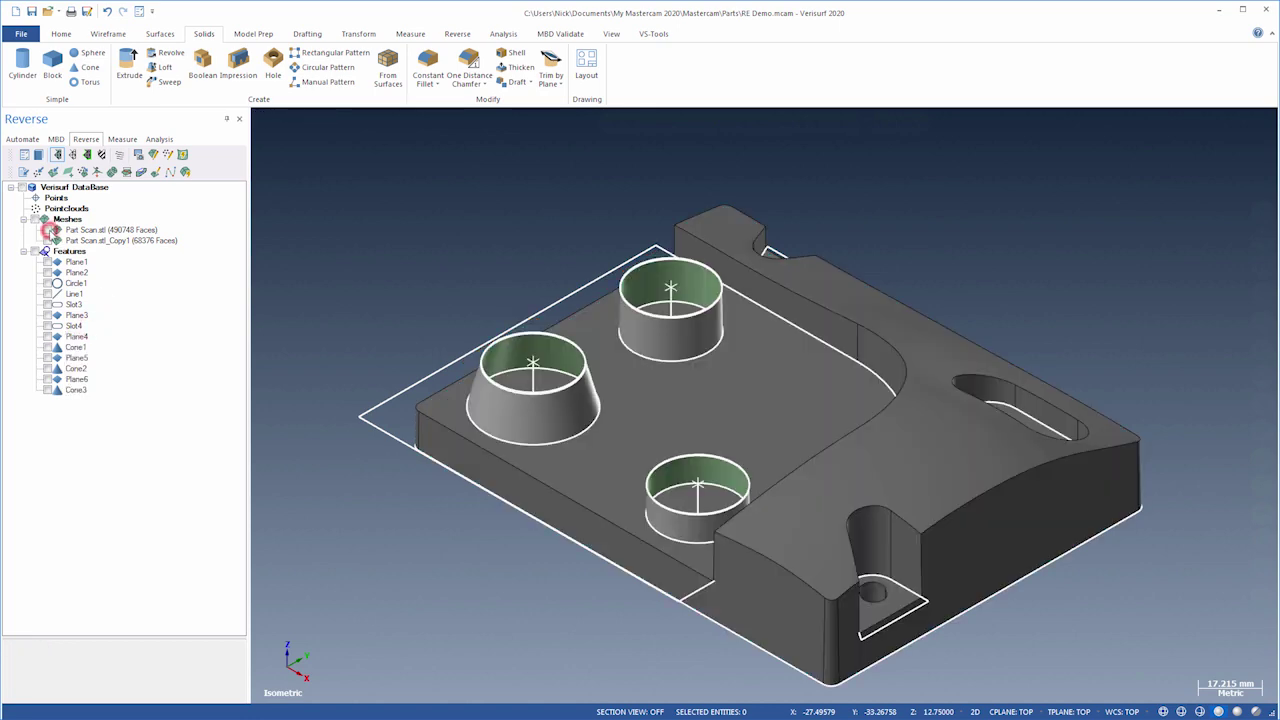
key("alt+1")
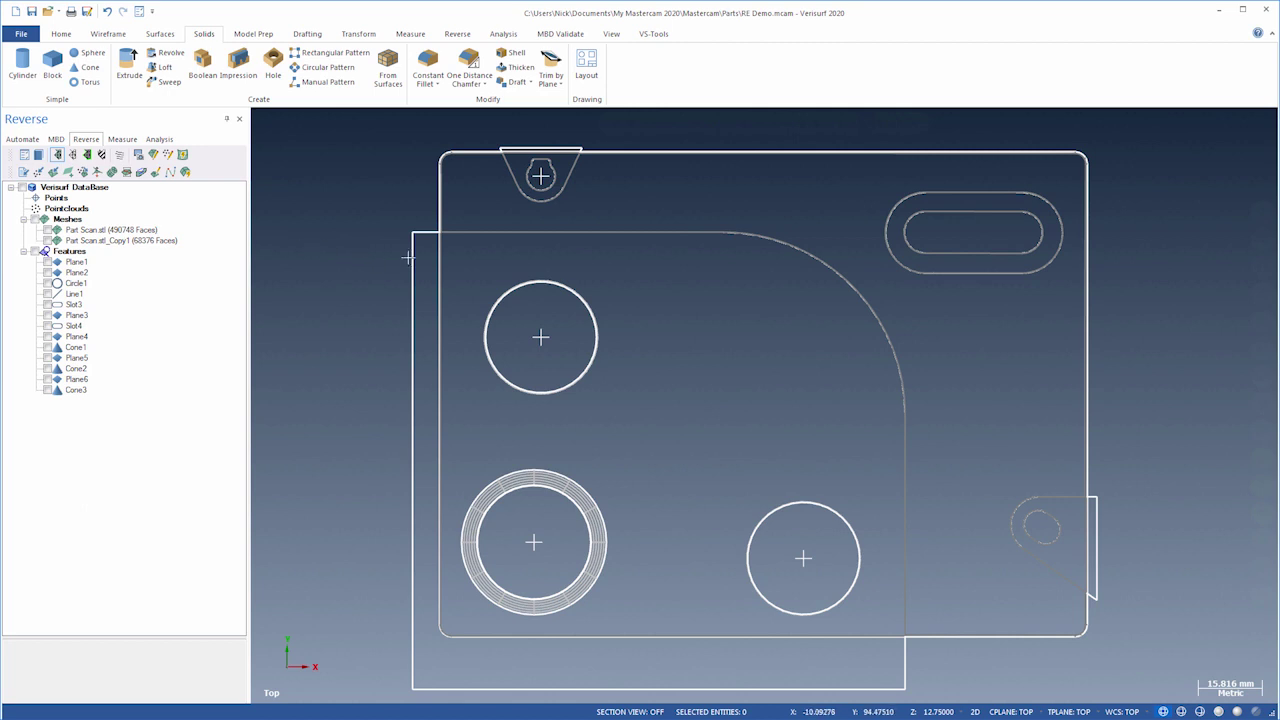
Return to isometric view, clear the circle selection, and show the part shaded
left_click_drag(457, 262, 874, 628)
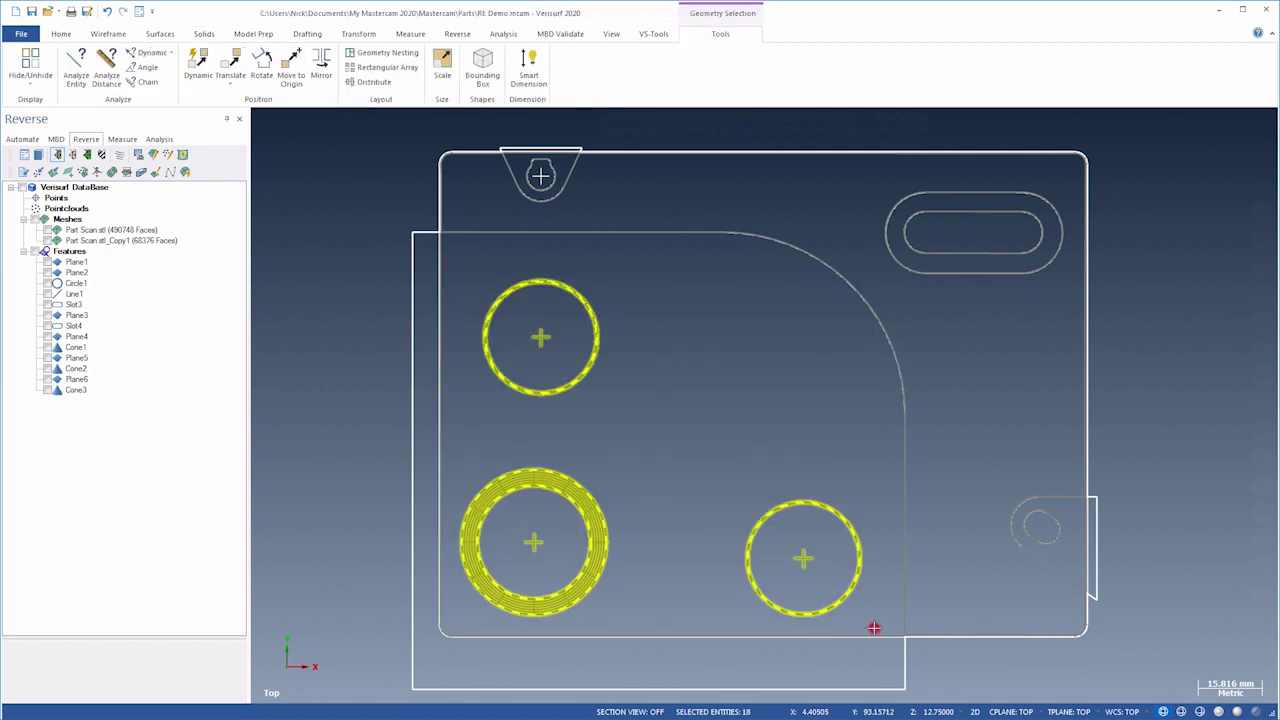
key("alt+7")
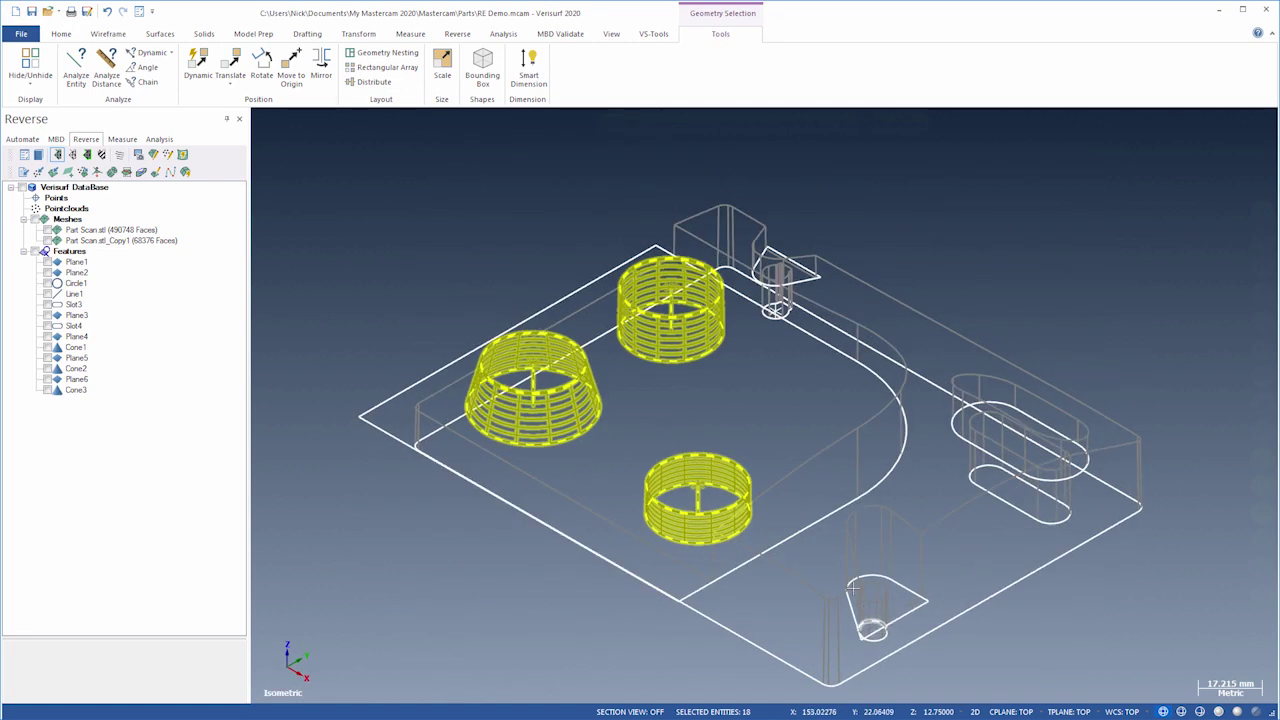
left_click(731, 450)
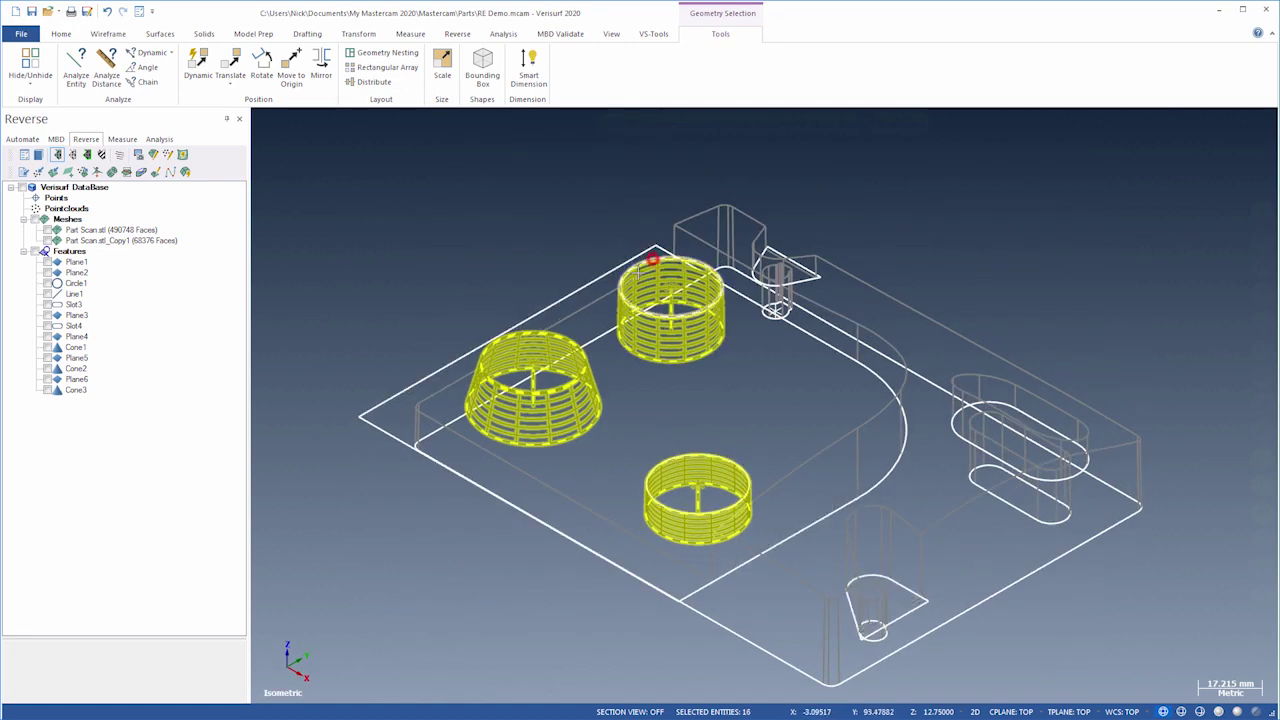
left_click(652, 262)
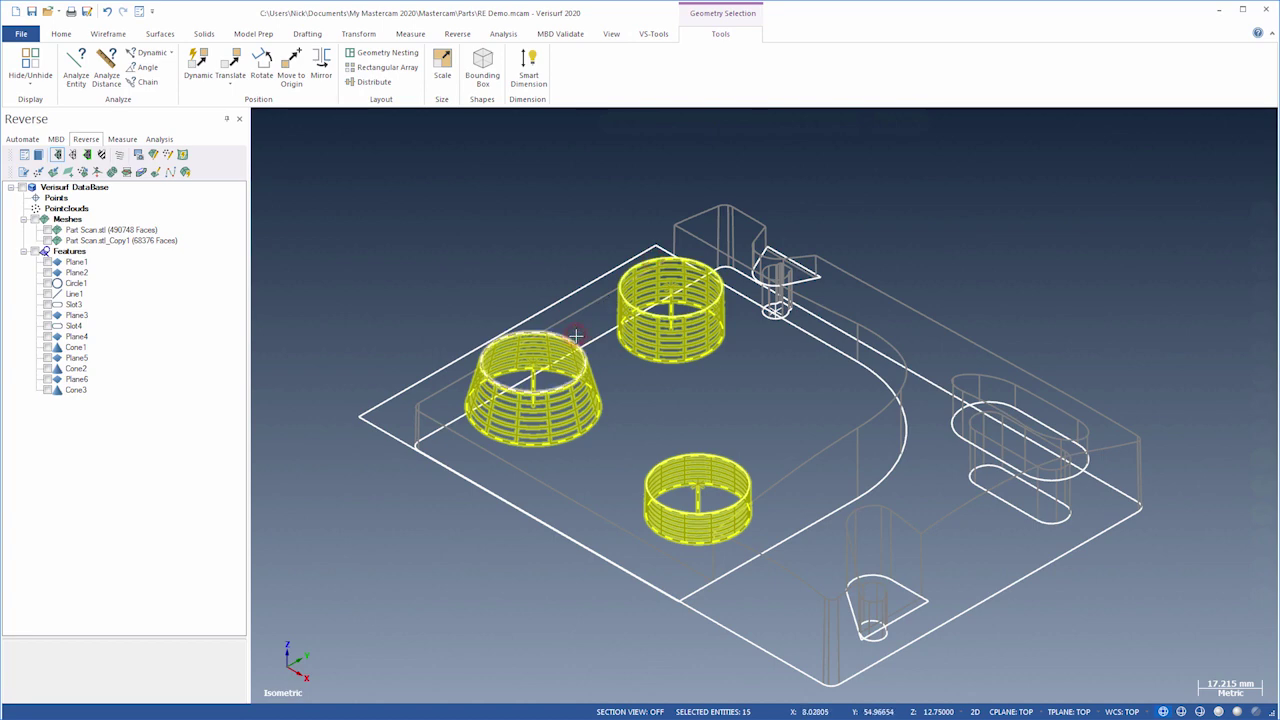
key("Escape")
key("alt+s")
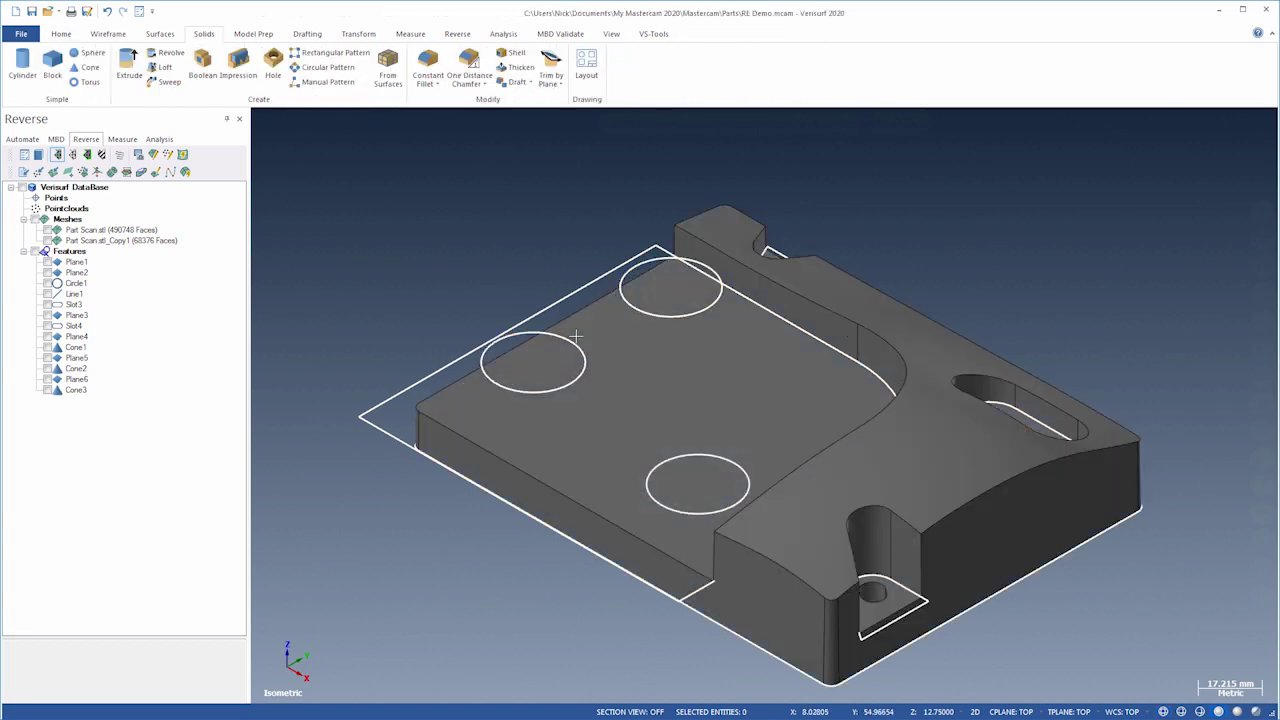
Extrude the left circle as an added boss to the corner height with a reversed 15° draft
left_click(128, 63)
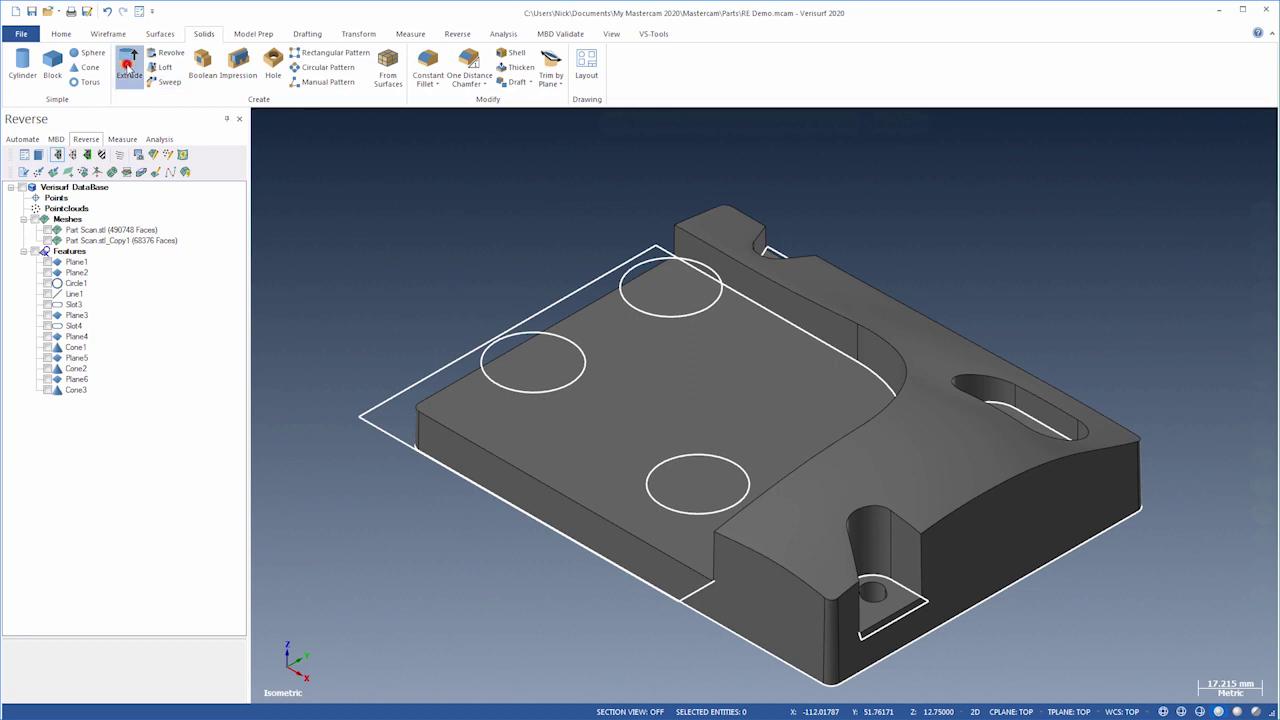
left_click(487, 376)
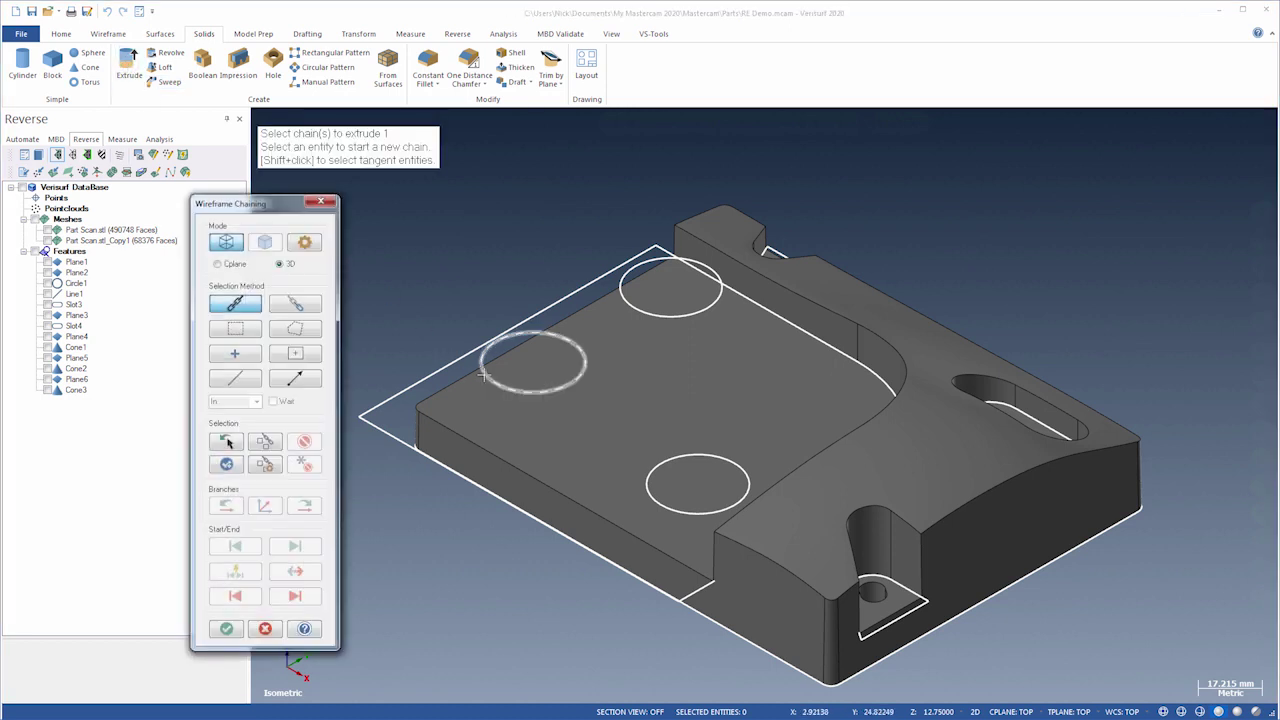
left_click(227, 629)
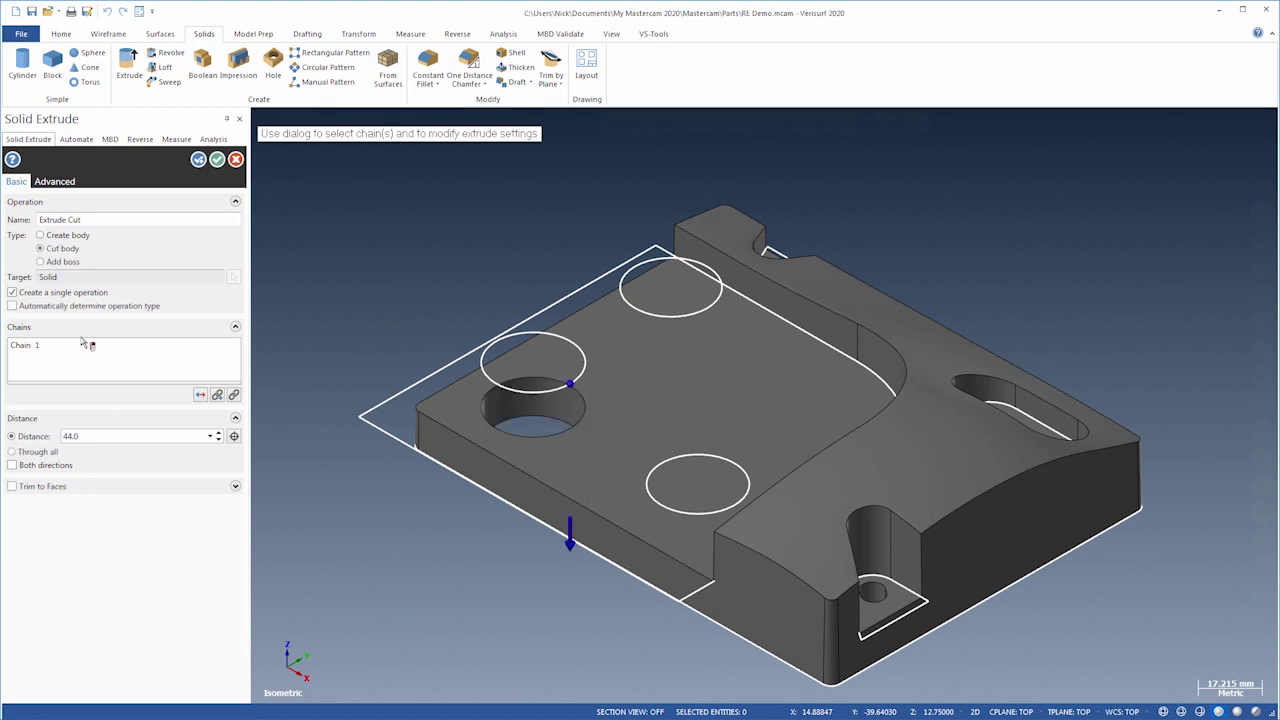
left_click(41, 262)
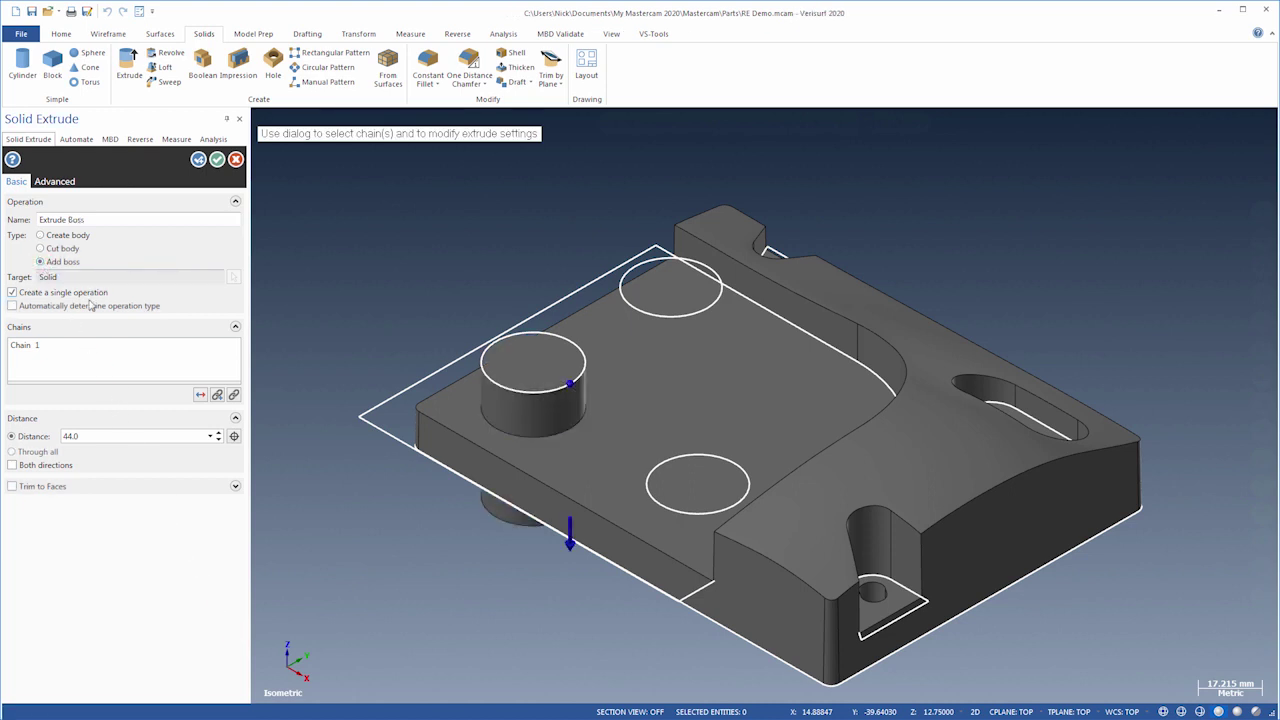
left_click(234, 436)
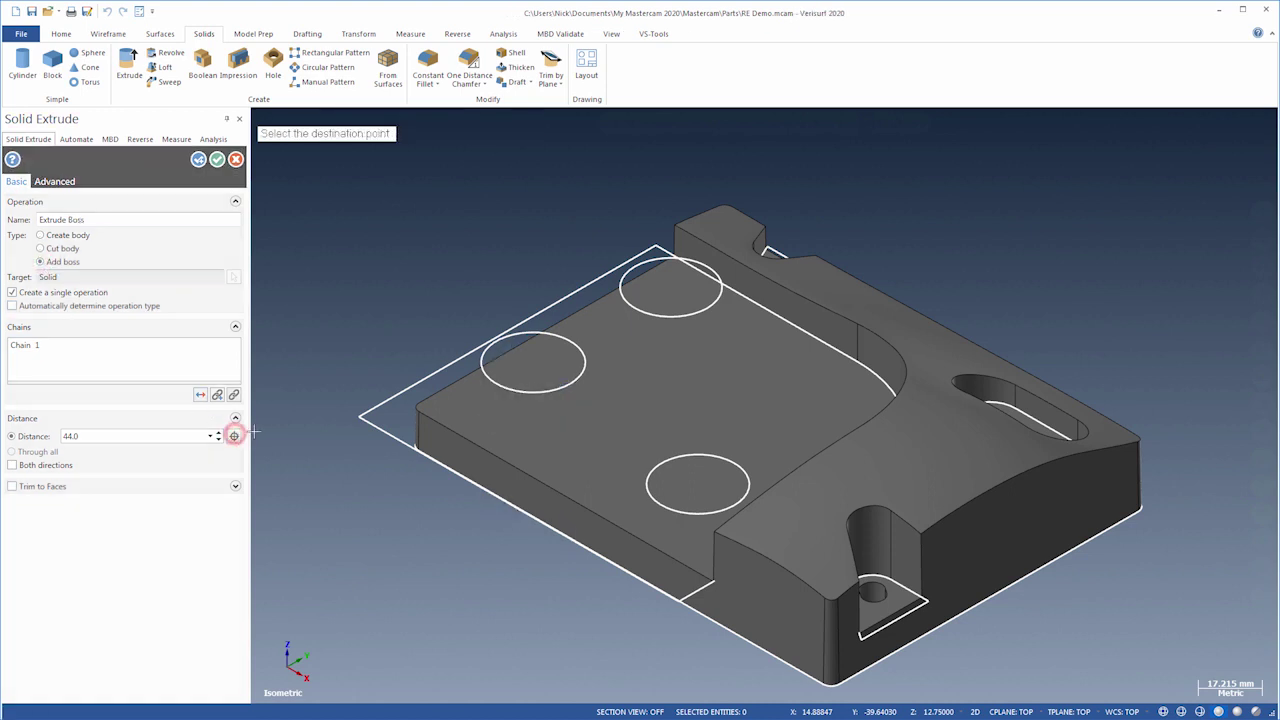
left_click(418, 411)
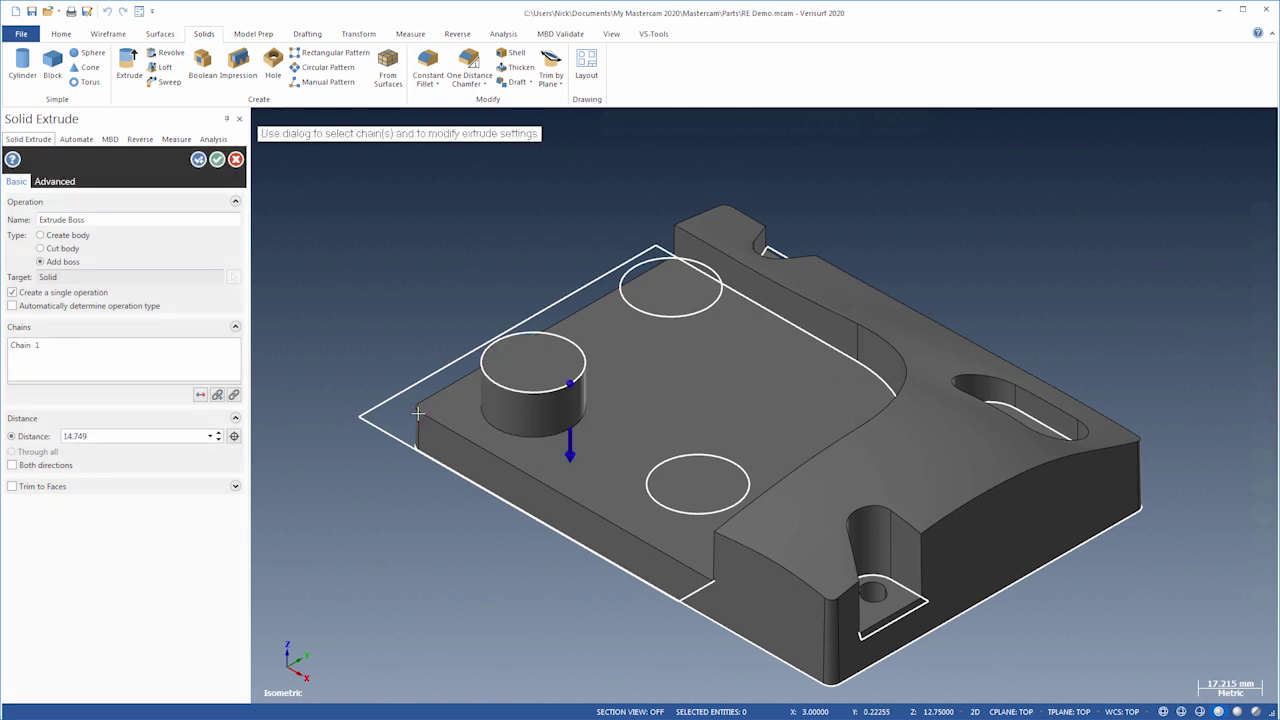
left_click(55, 182)
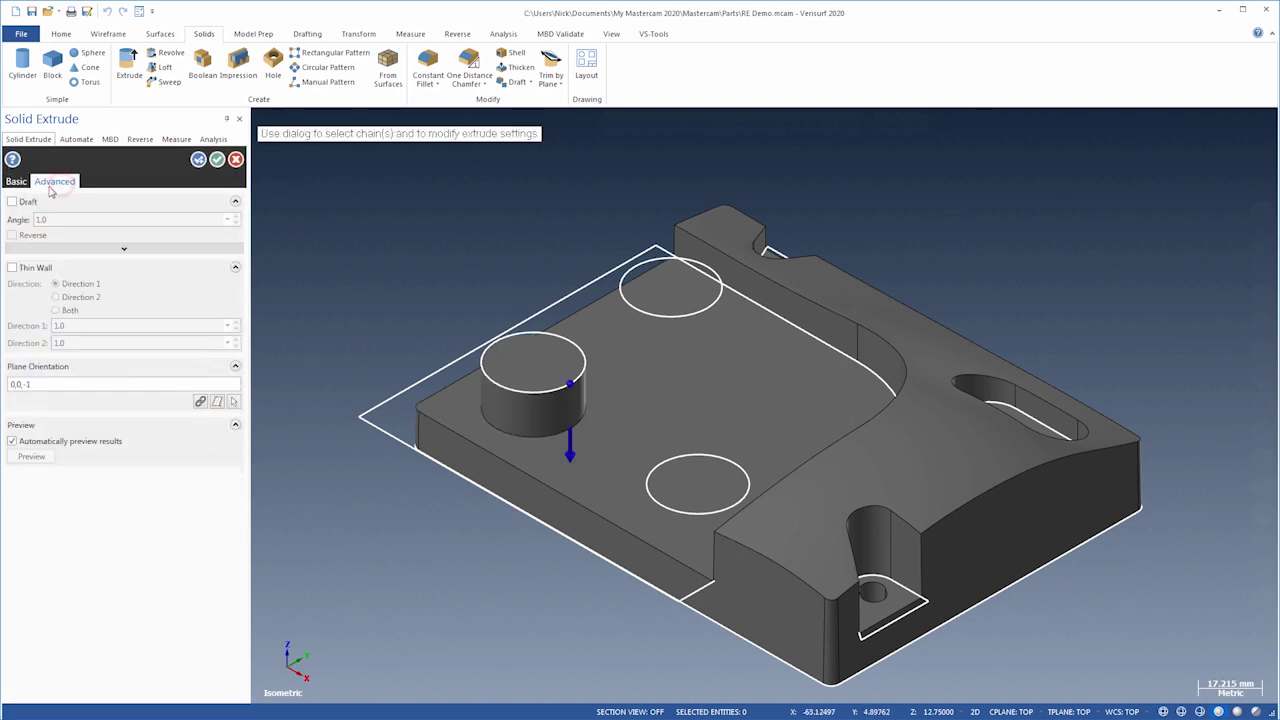
left_click(12, 202)
double_click(48, 220)
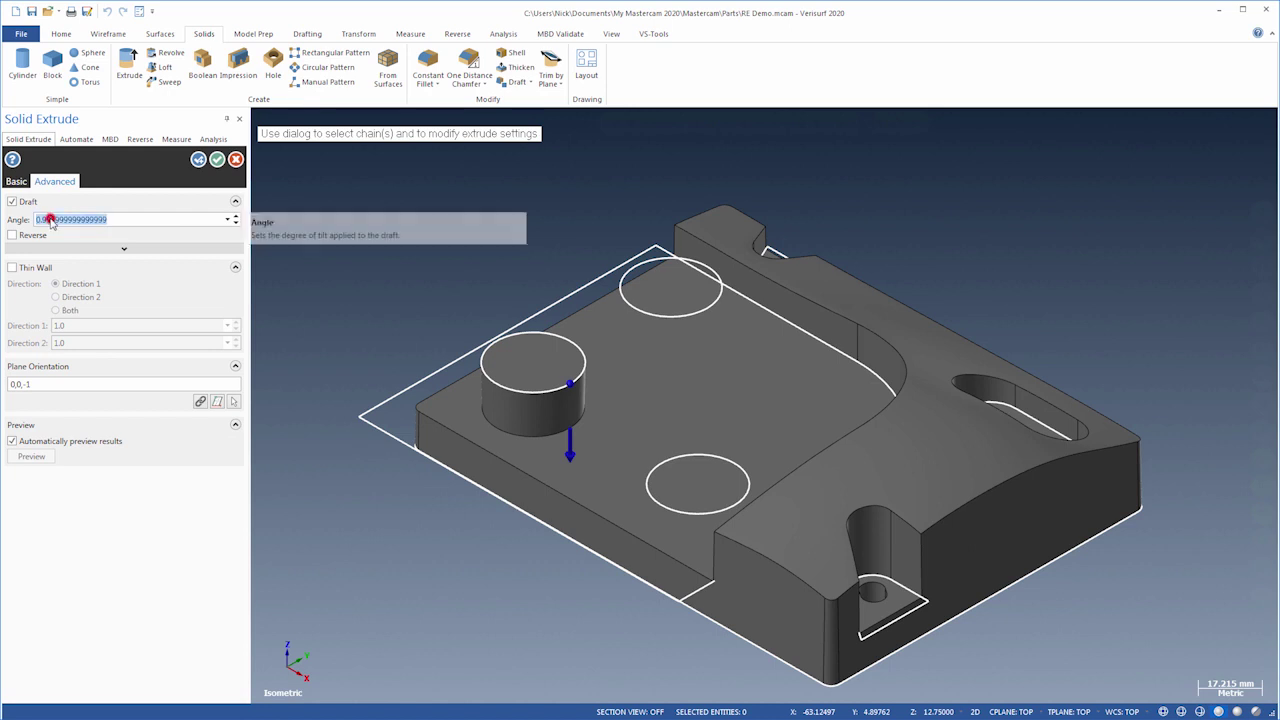
type("15")
key("Return")
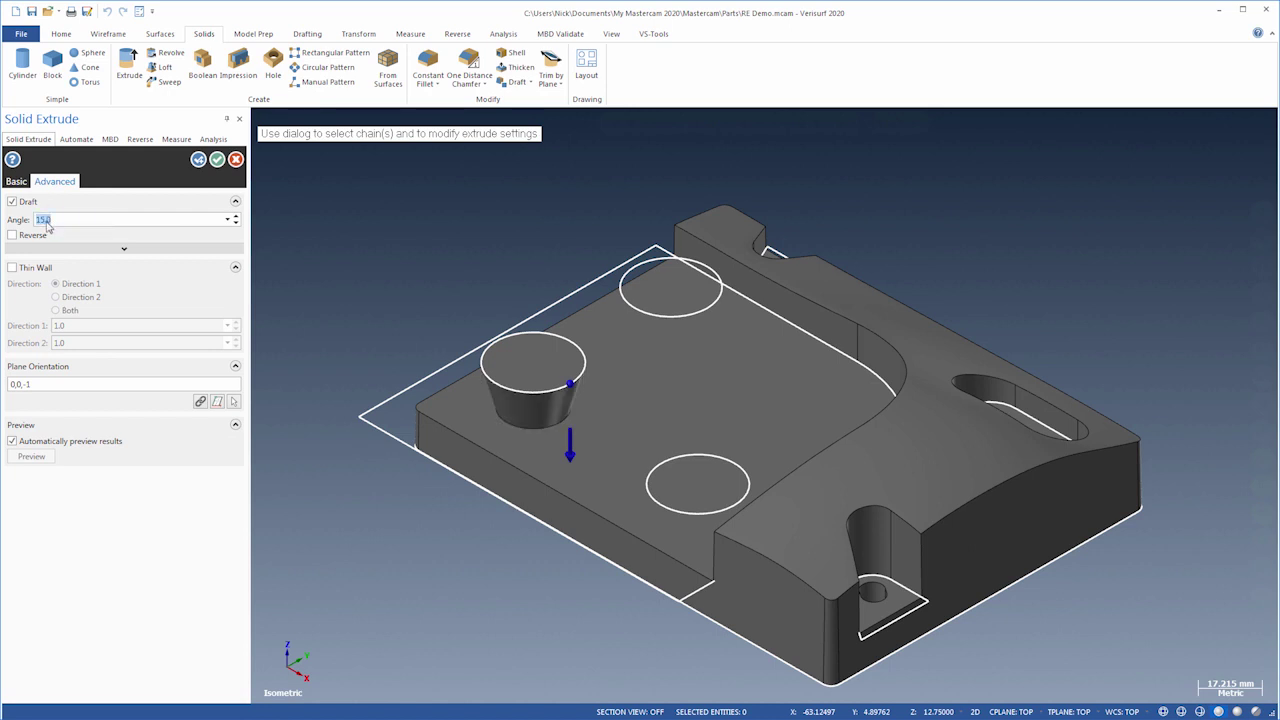
left_click(12, 235)
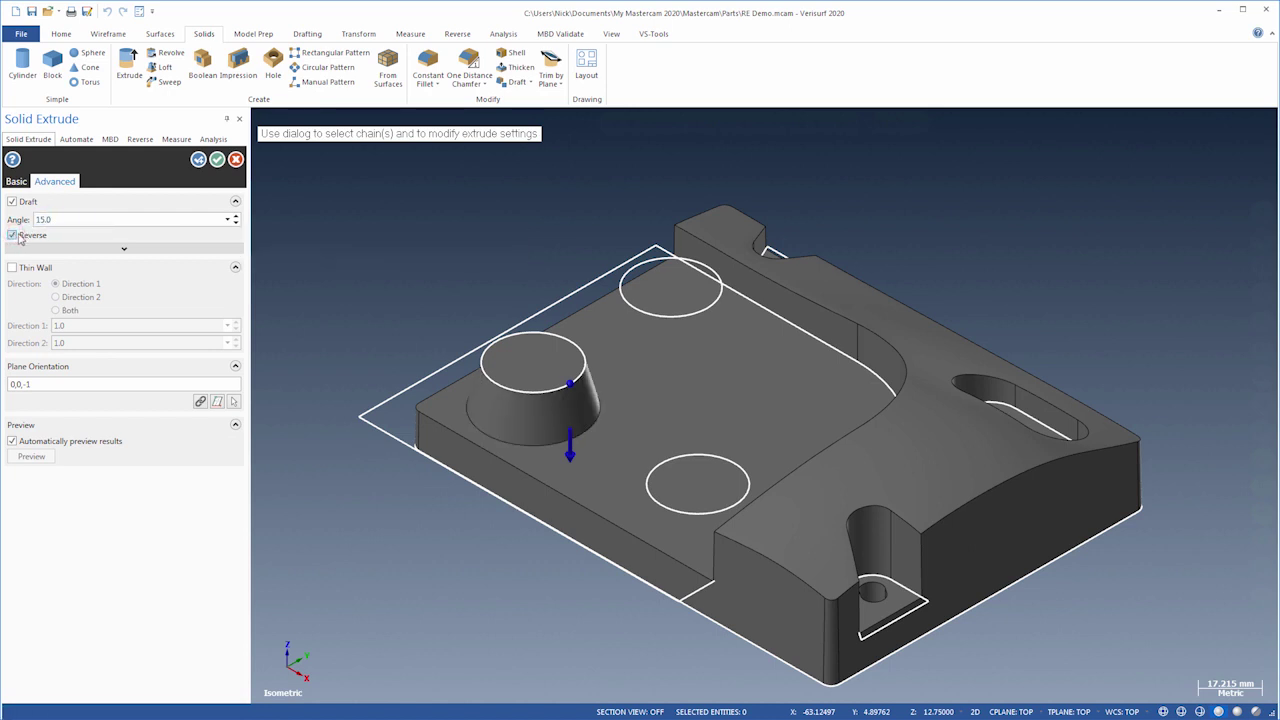
left_click(198, 160)
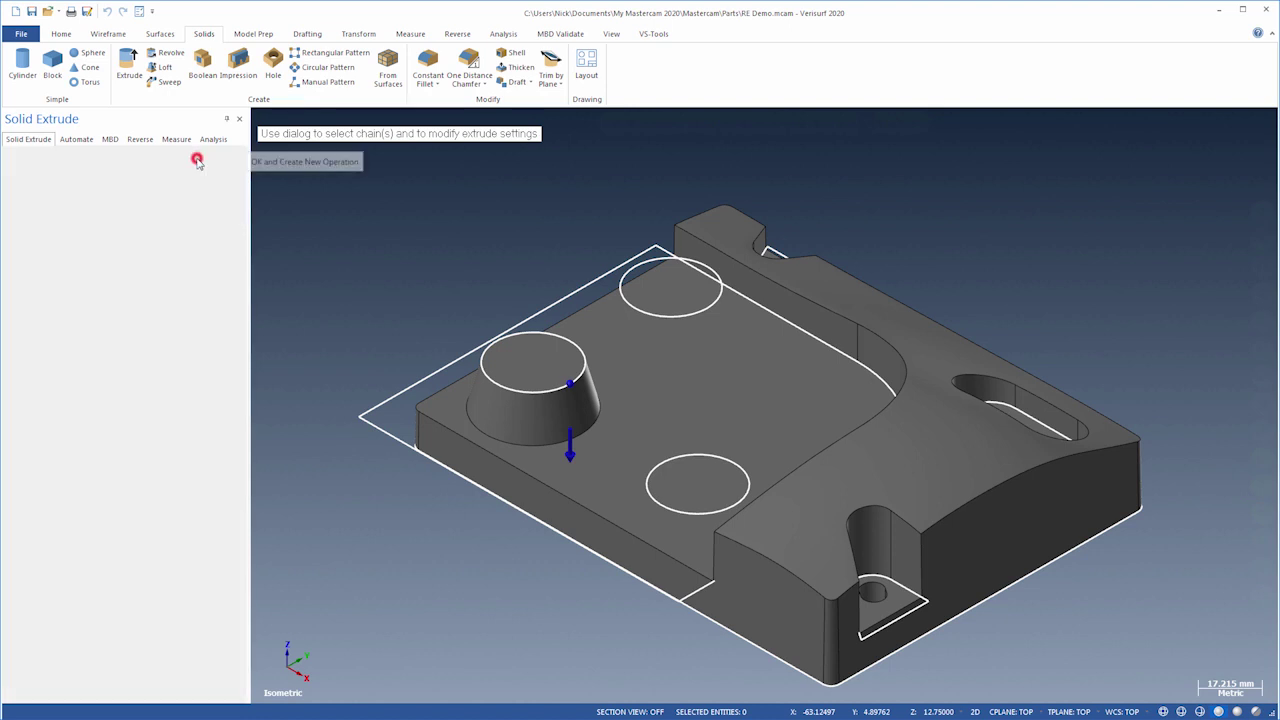
Extrude the rear circle as a boss to the corner height with a 1° draft
left_click(632, 307)
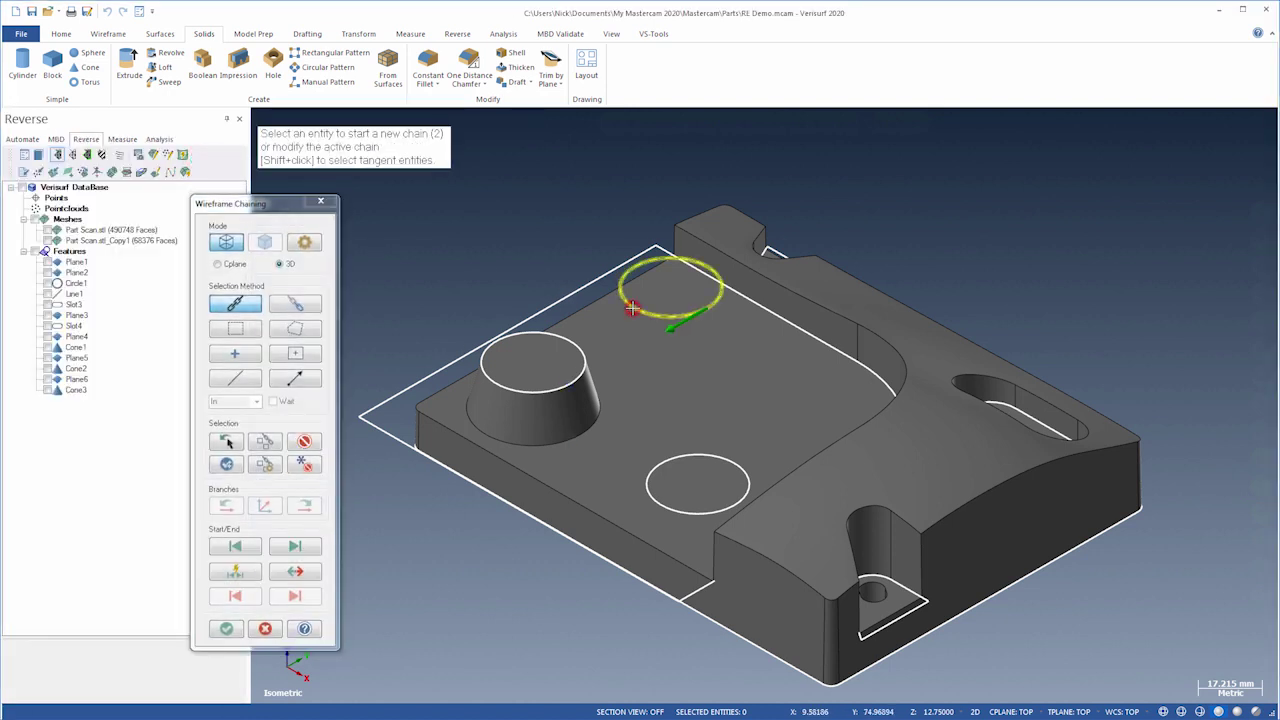
left_click(226, 630)
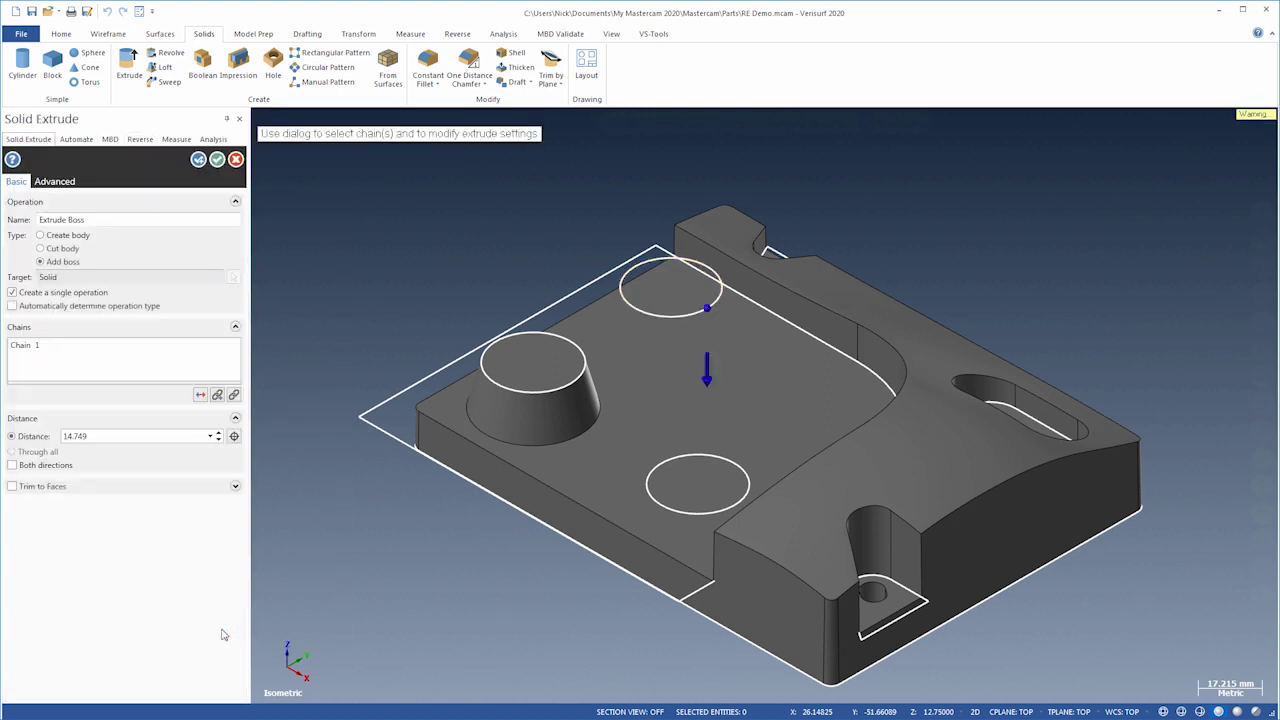
left_click(234, 436)
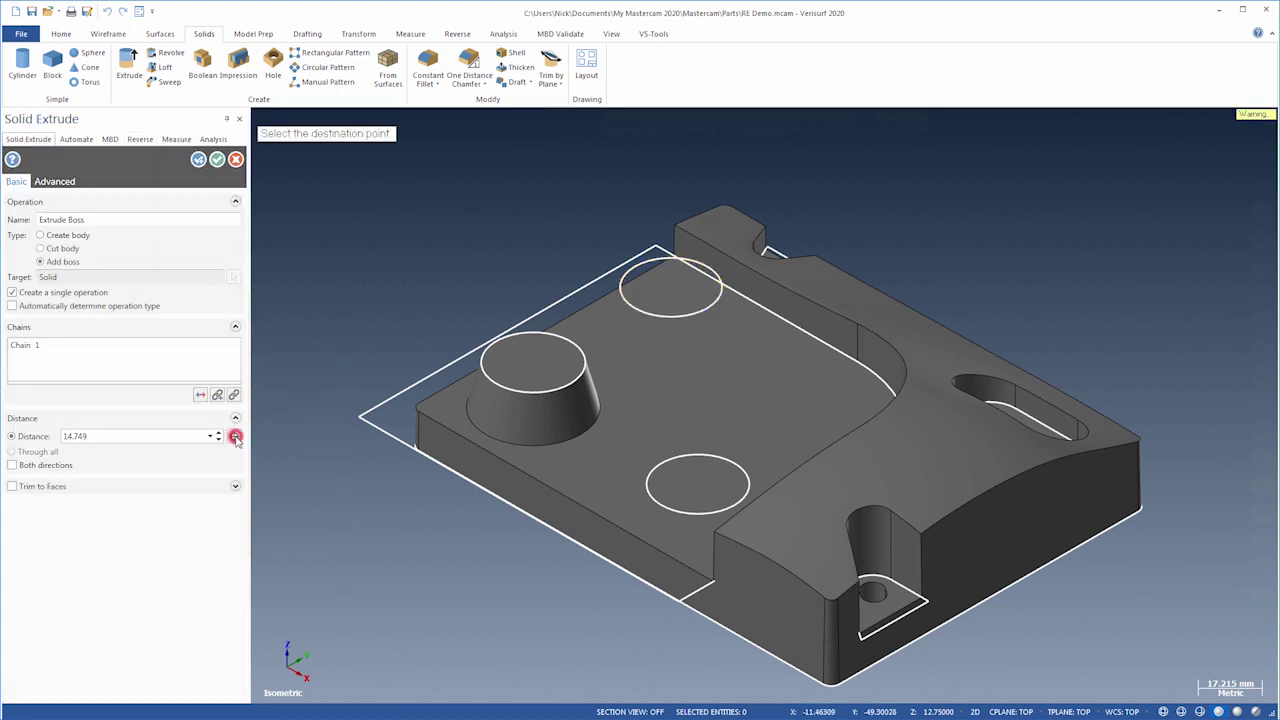
left_click(418, 412)
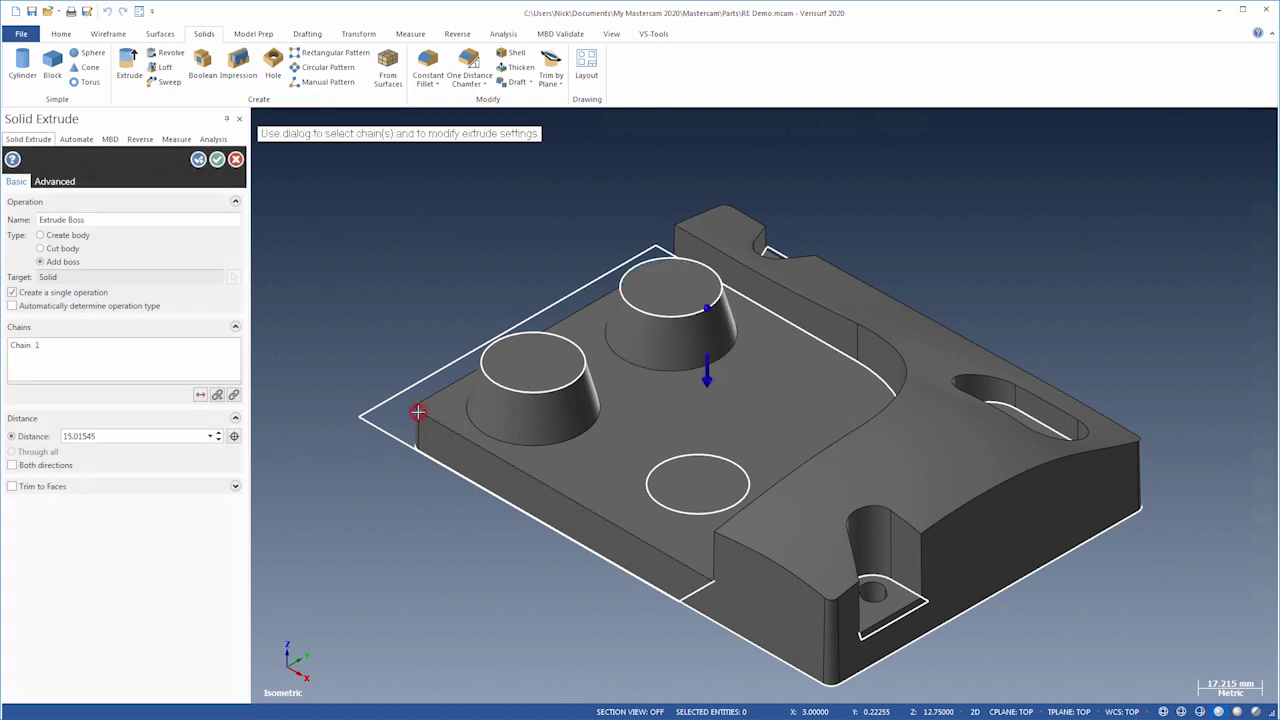
left_click(55, 182)
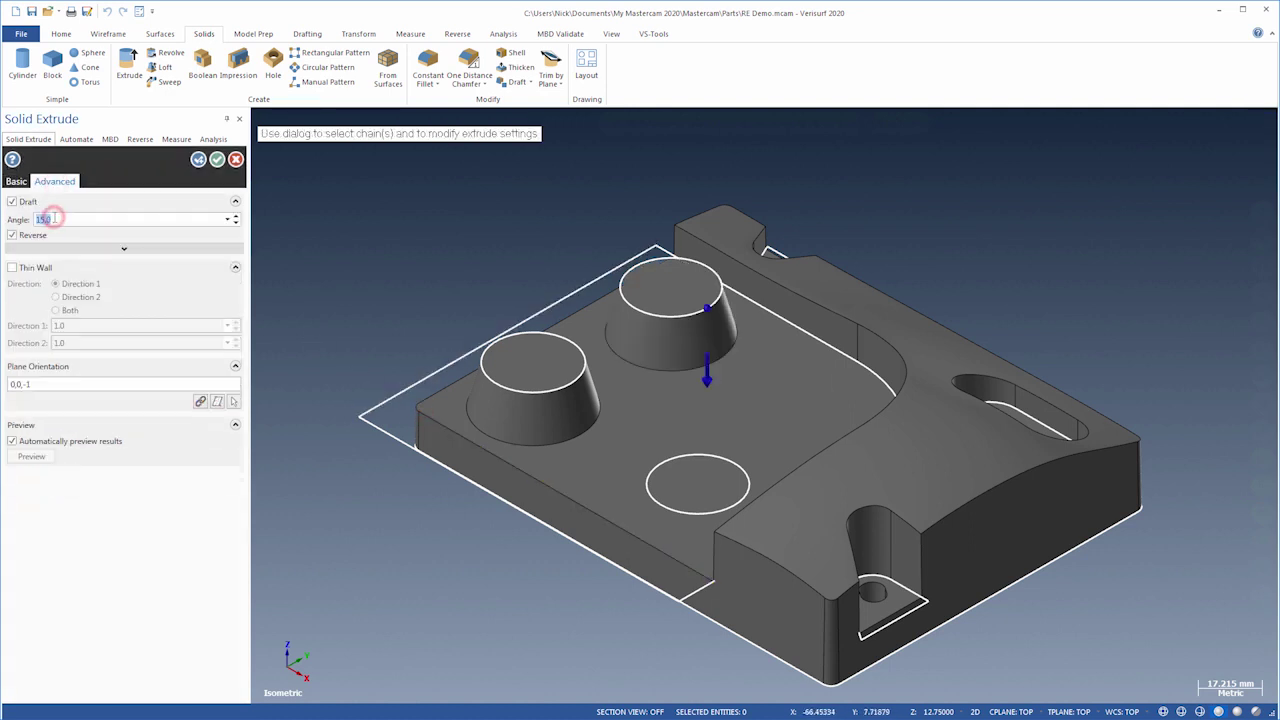
key("Return")
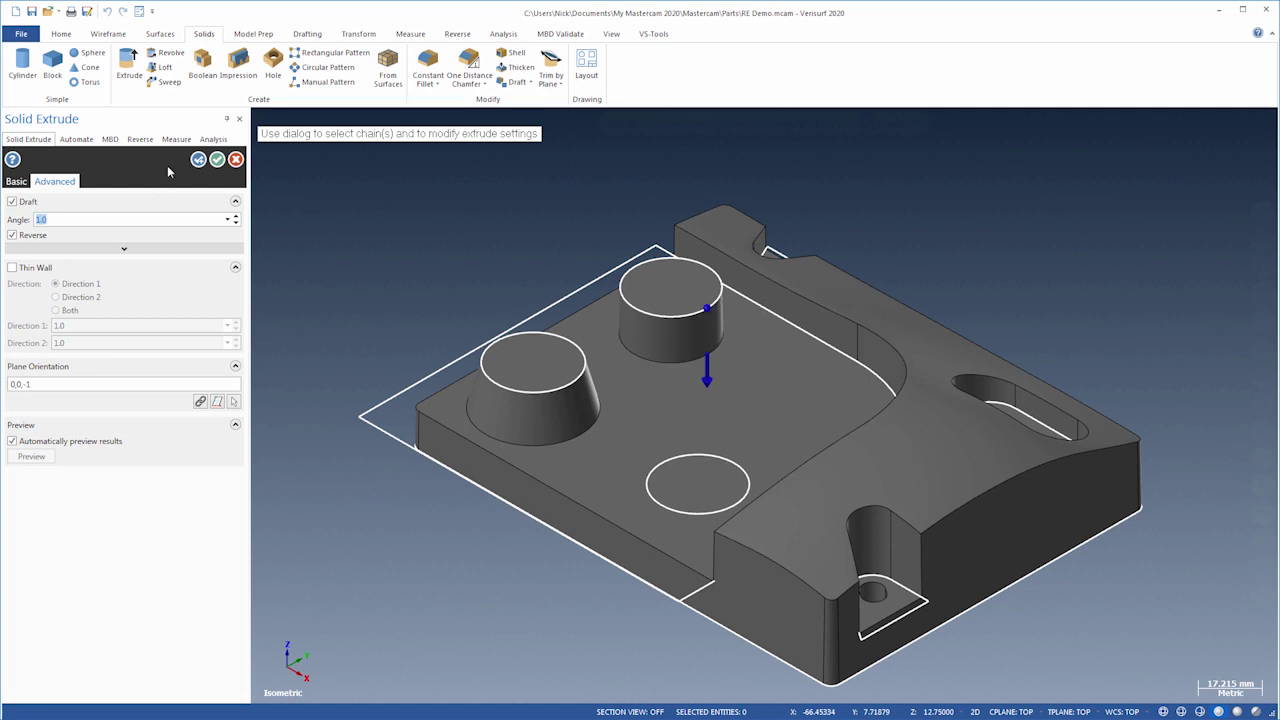
left_click(198, 160)
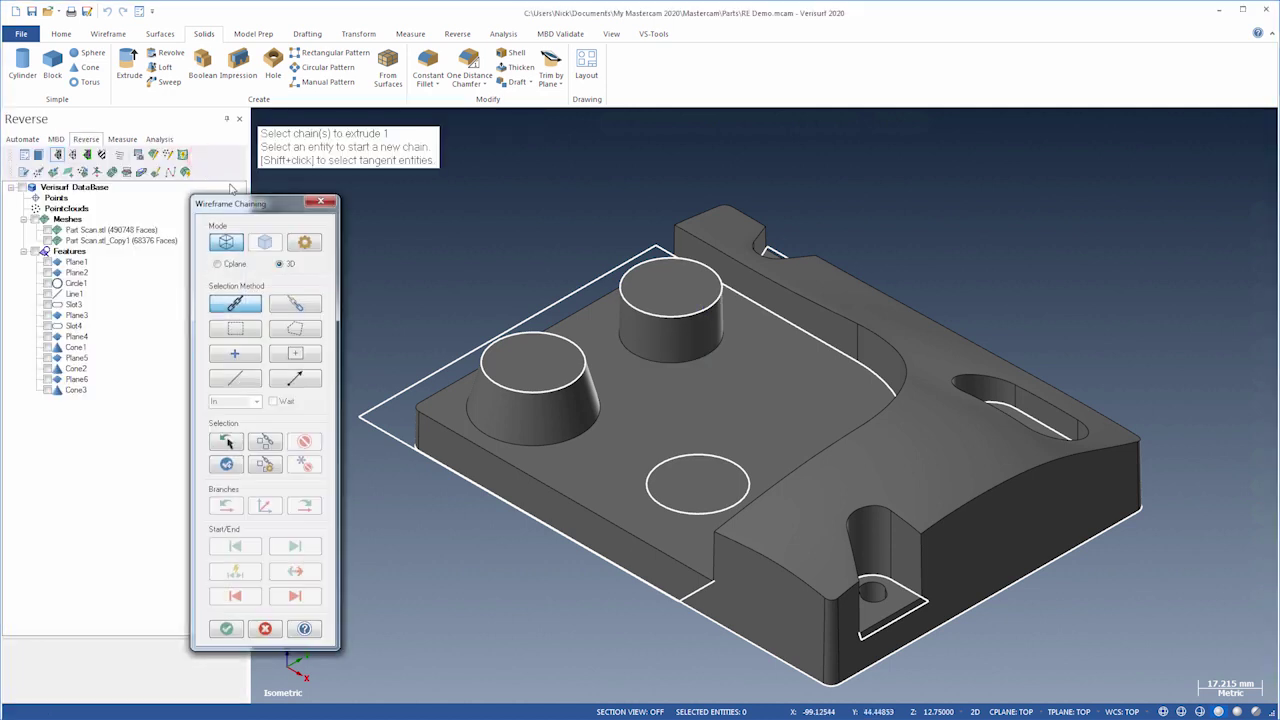
Extrude the front circle as a boss up to the corner height and finish the bosses
left_click(647, 483)
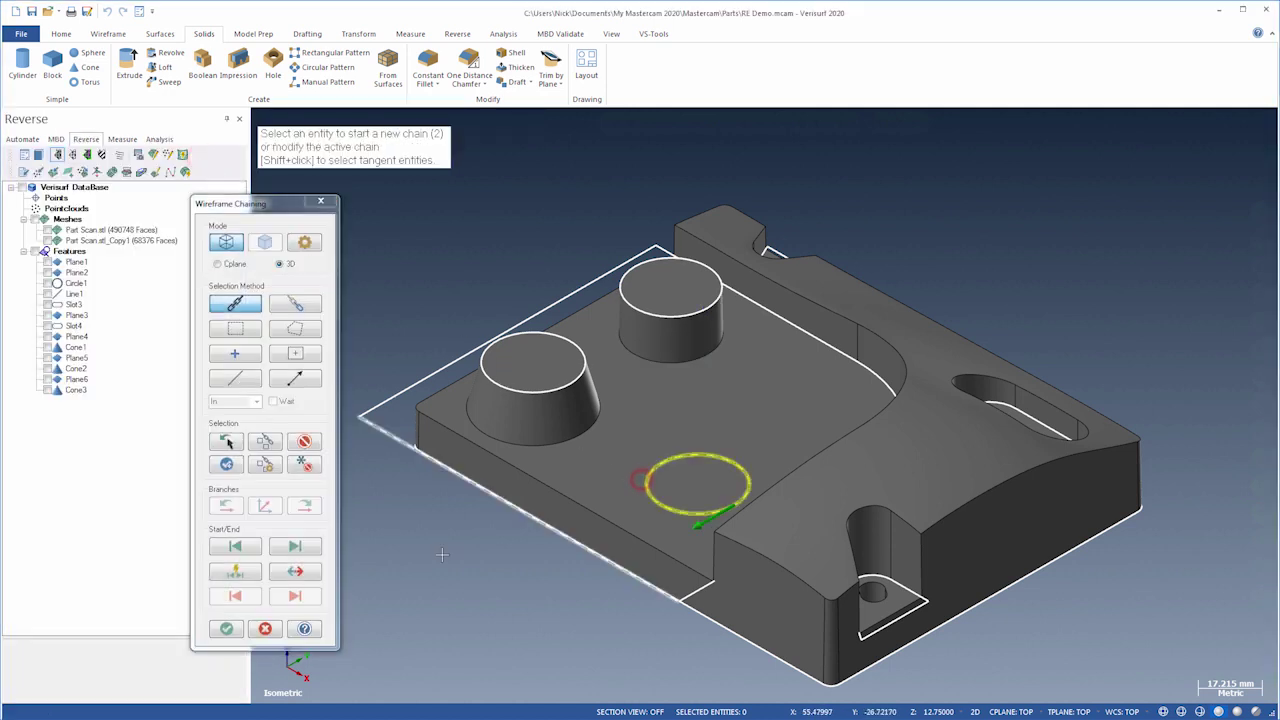
left_click(225, 629)
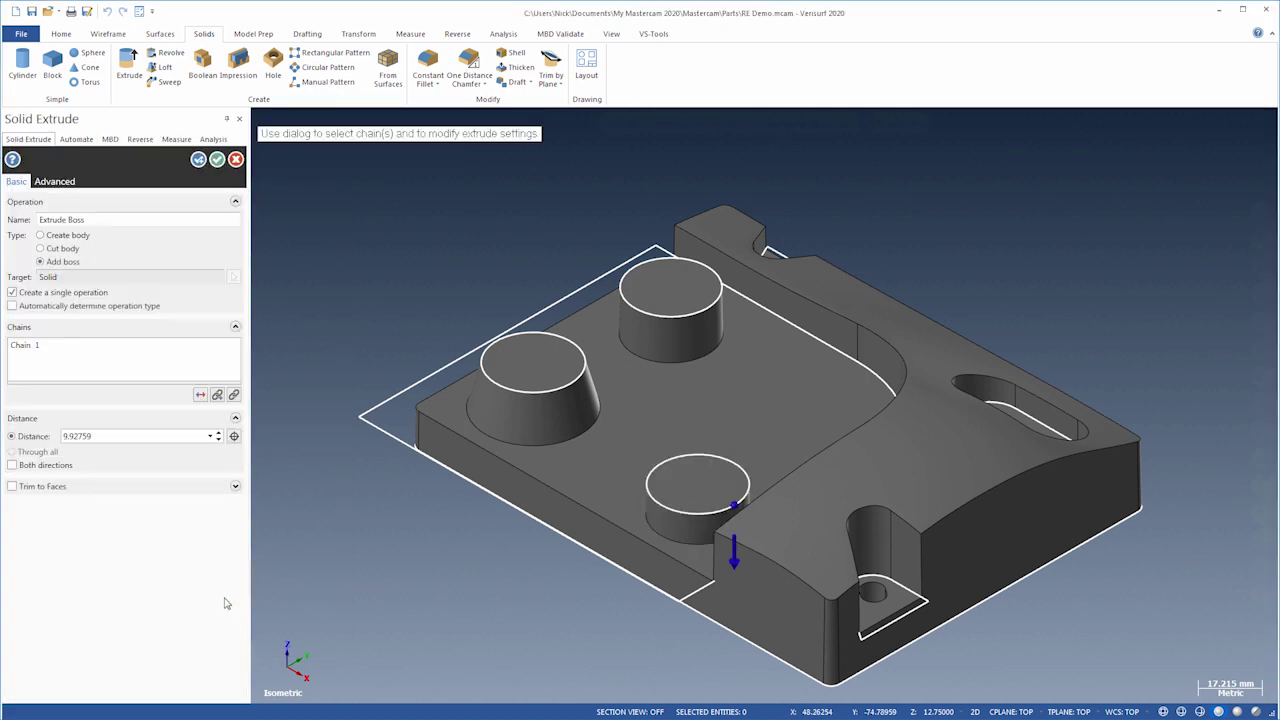
left_click(232, 437)
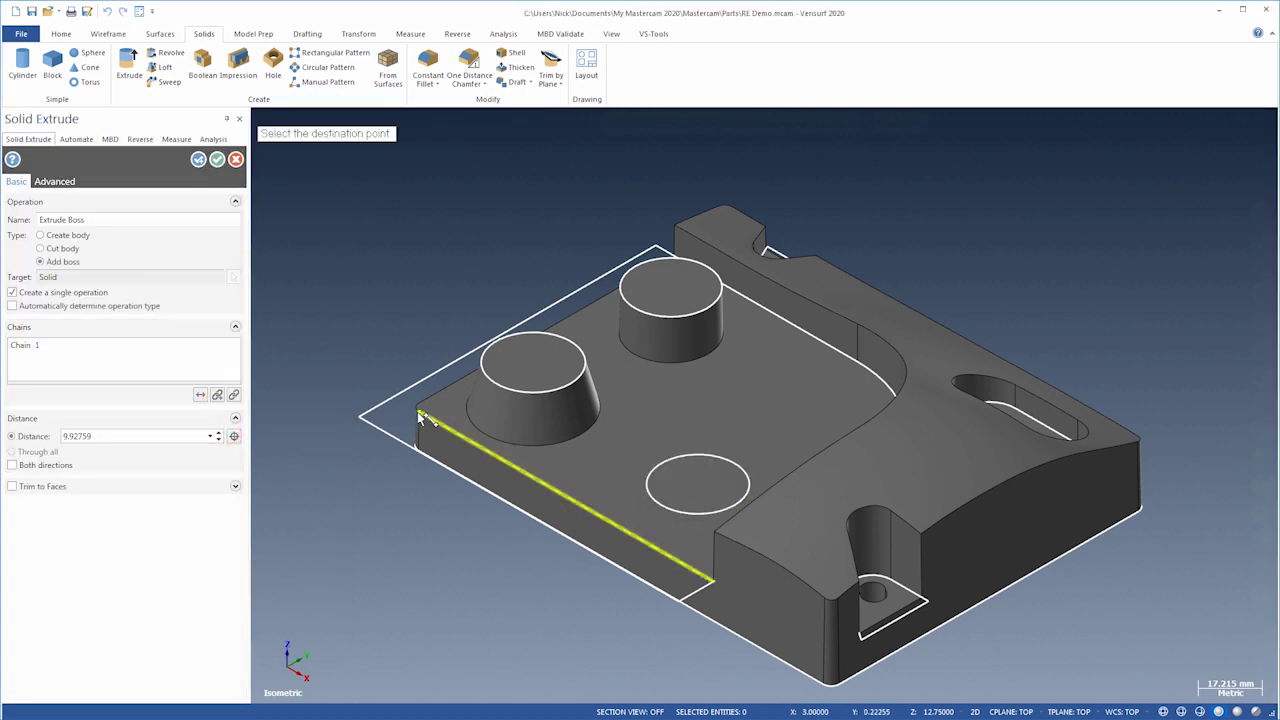
left_click(417, 412)
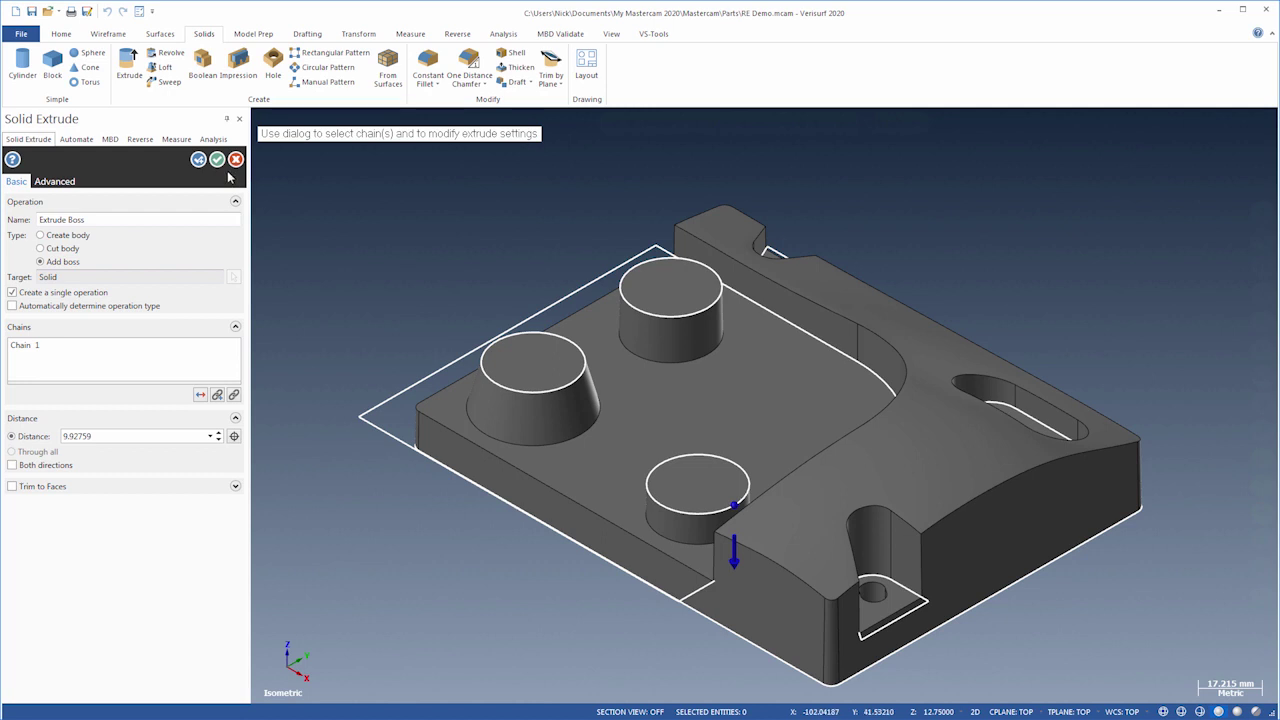
left_click(217, 160)
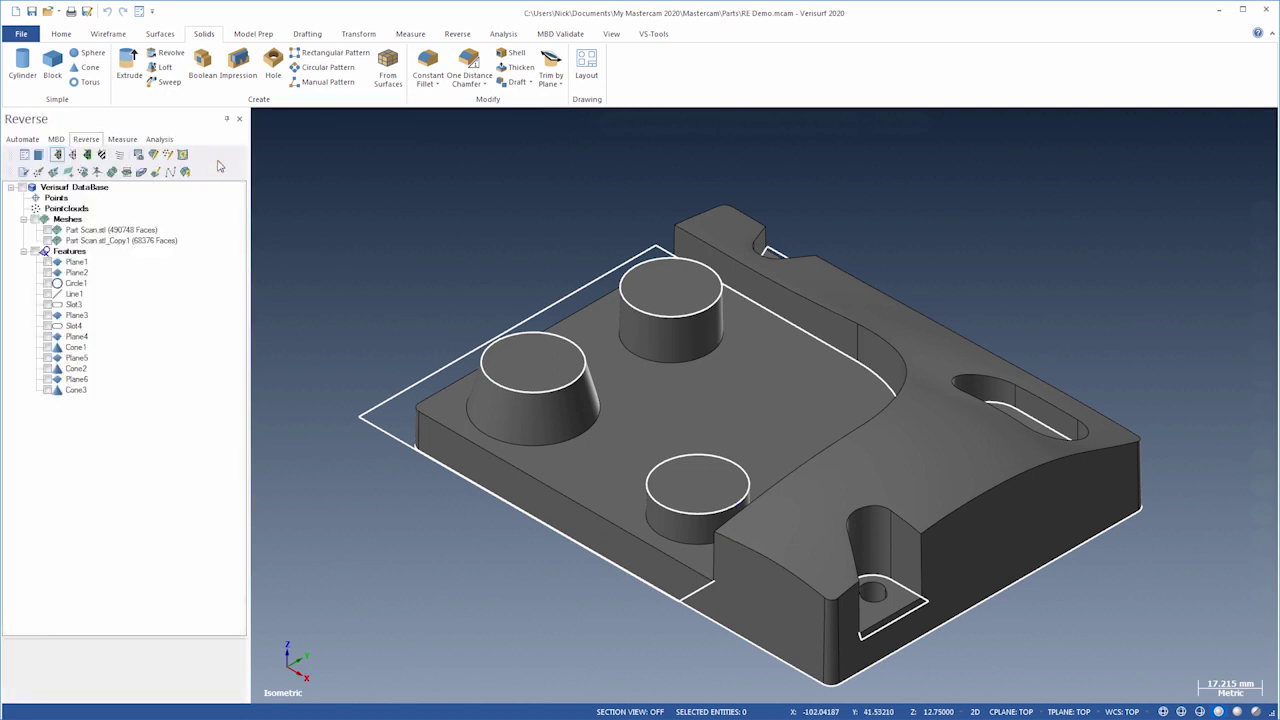
right_click(287, 192)
Switch to 3D and place radius-10 solid spheres on the left, front and rear boss tops
left_click(340, 171)
left_click(87, 53)
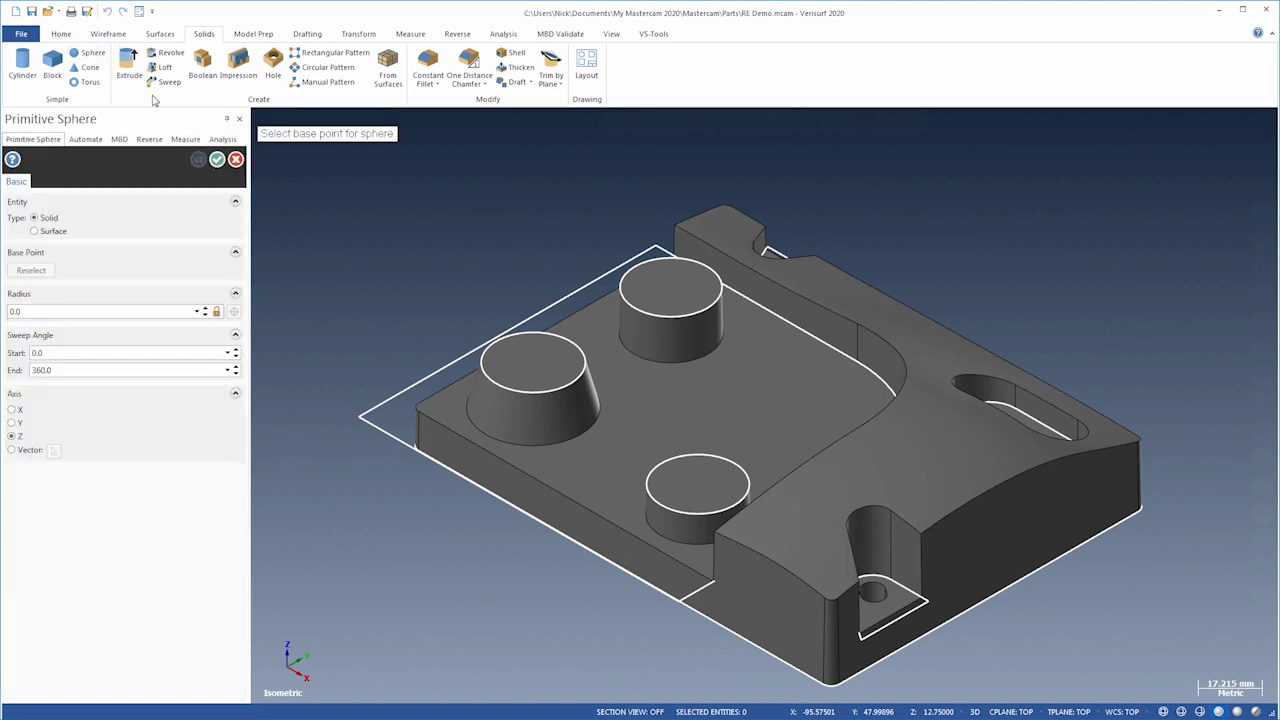
left_click(533, 366)
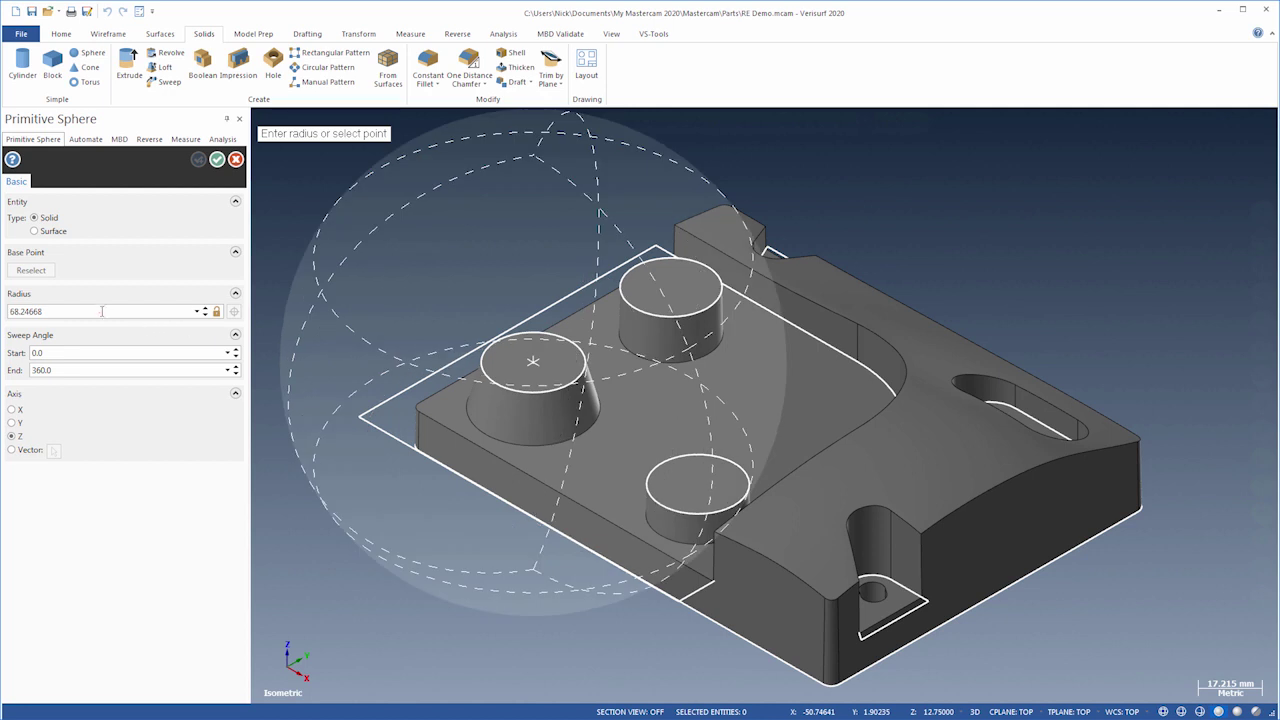
left_click(102, 311)
type("10")
key("Return")
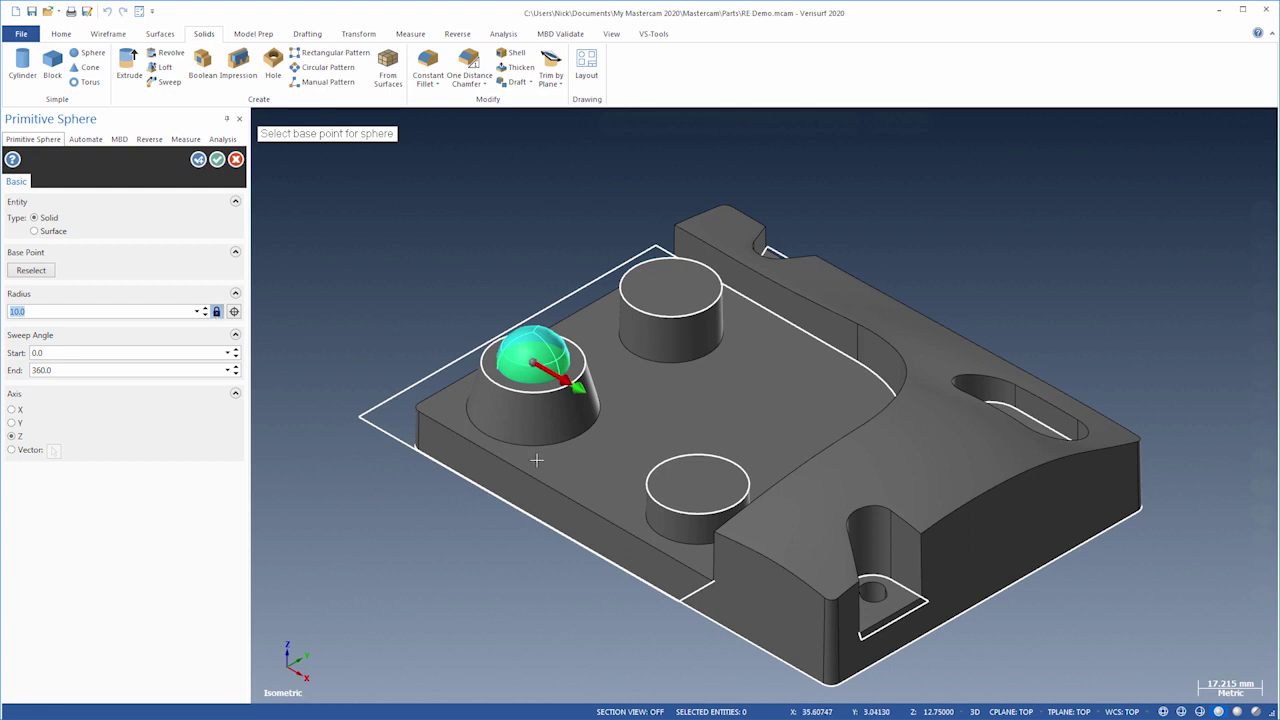
left_click(698, 486)
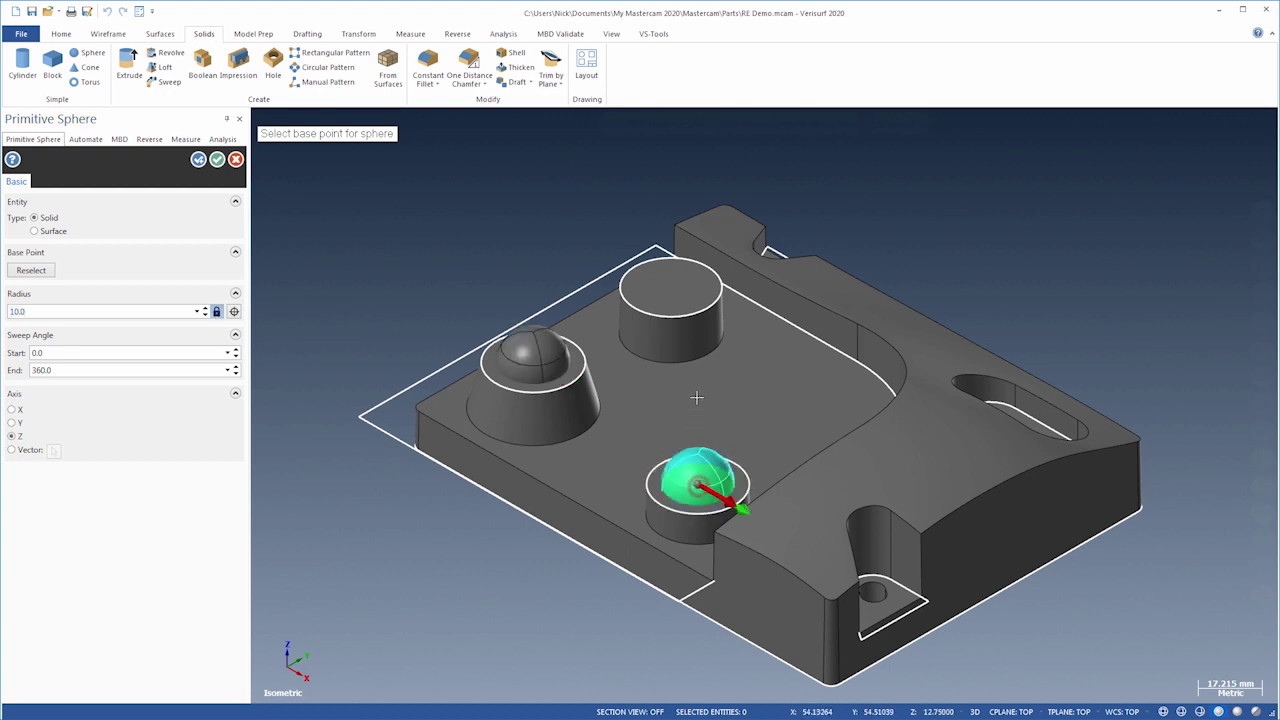
left_click(671, 288)
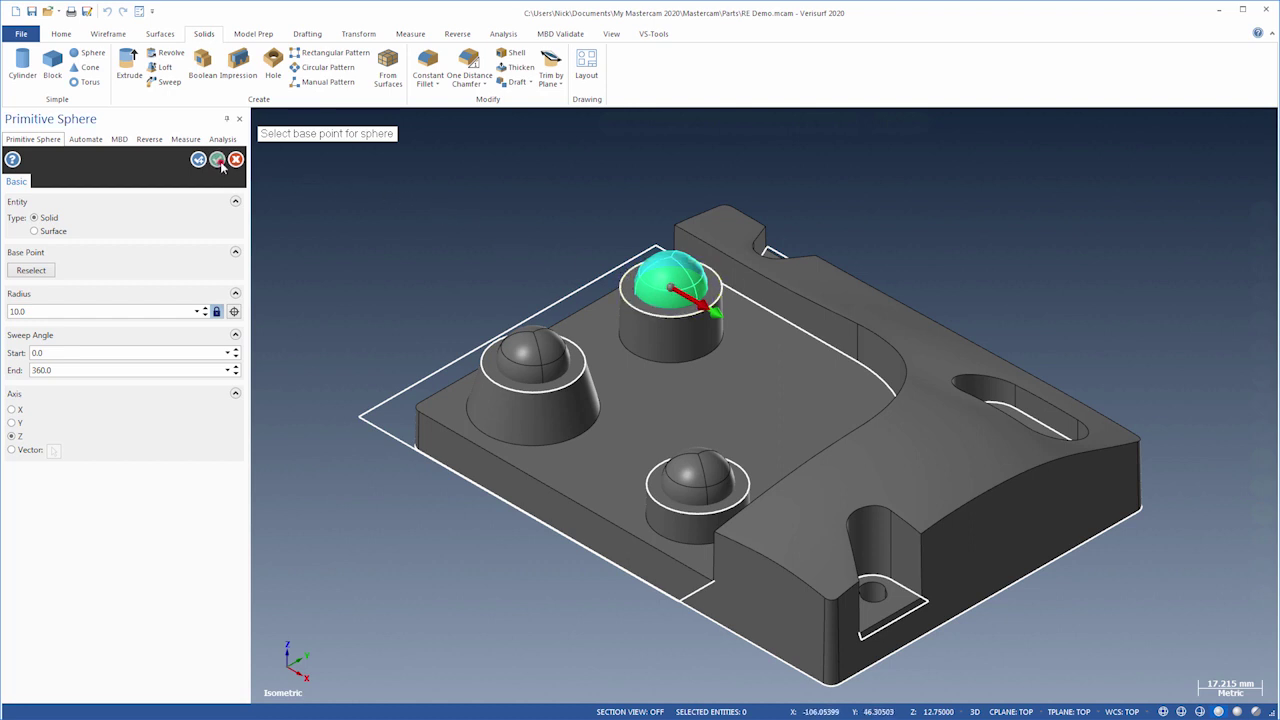
left_click(219, 162)
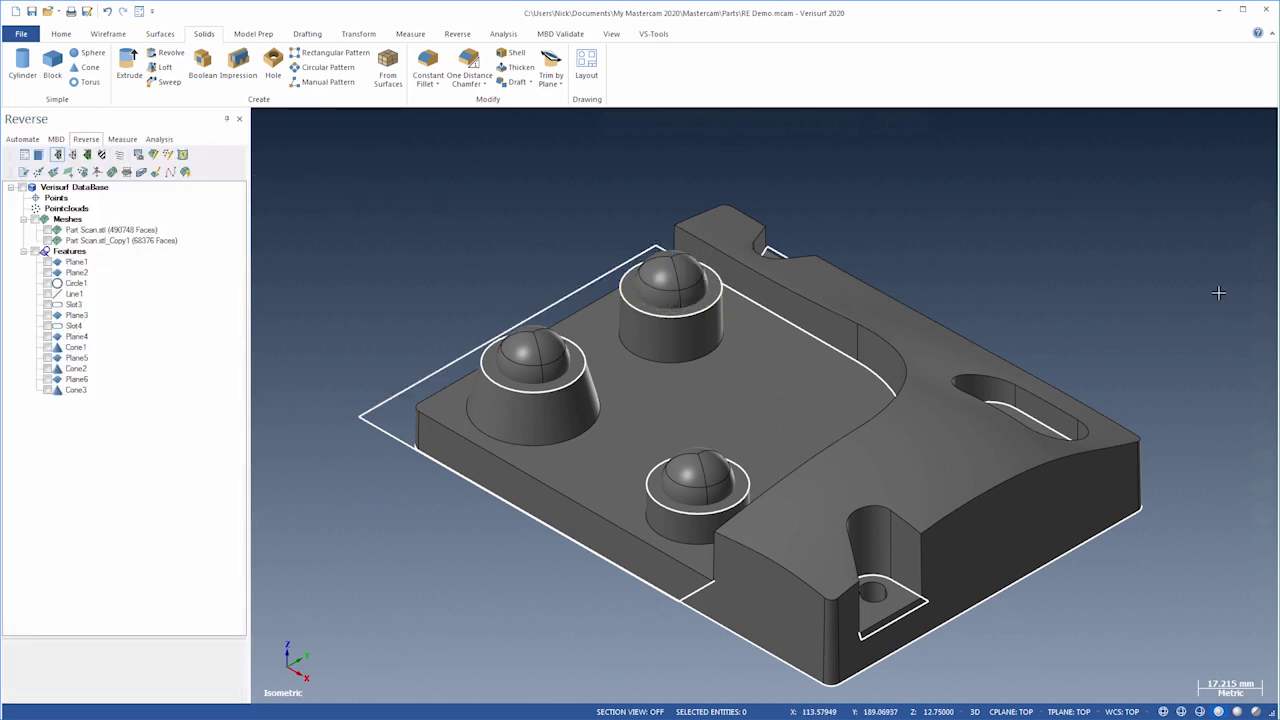
Select all the yellow spline curves and delete them
mouse_move(1262, 298)
left_click(1262, 296)
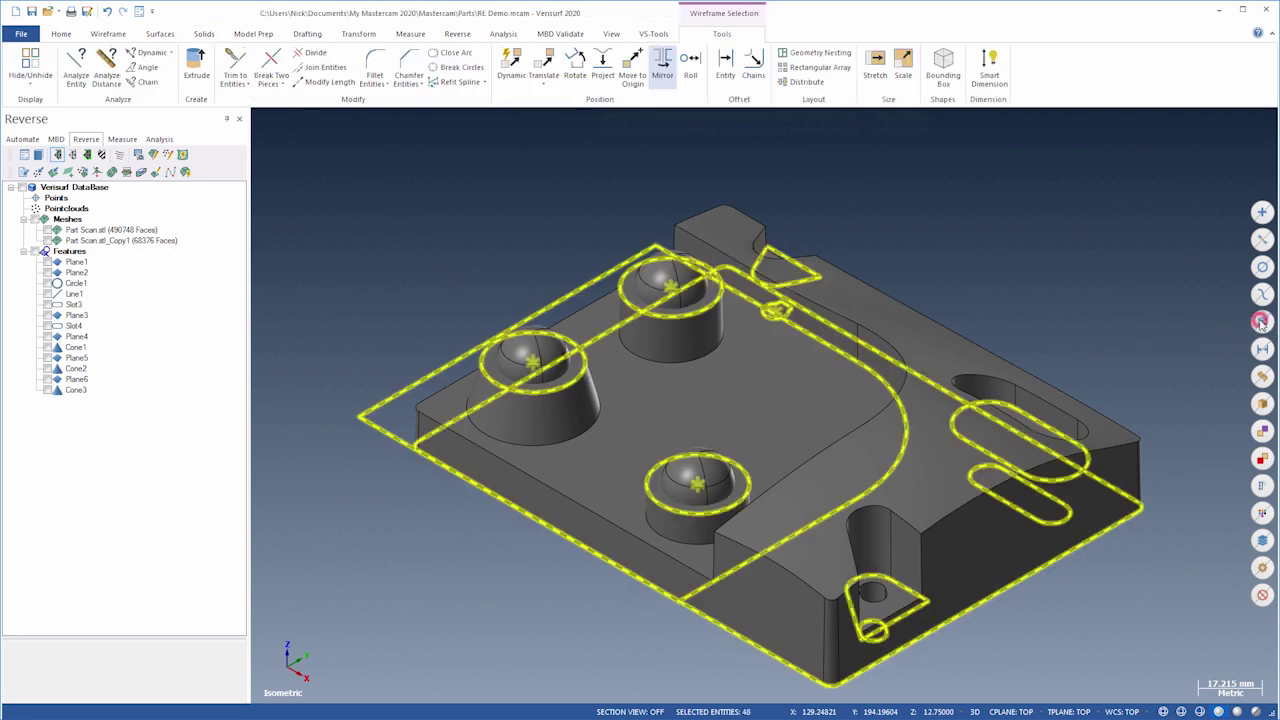
key("Delete")
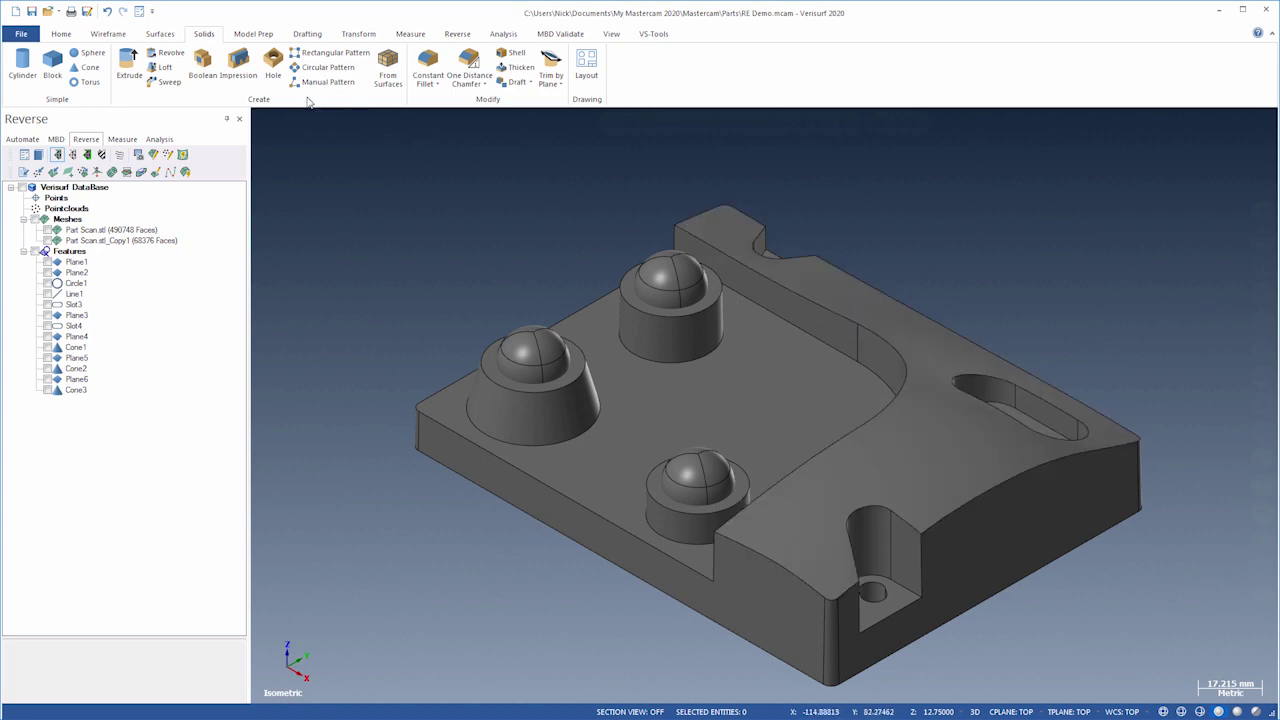
Boolean-add the three spheres to the main part so it becomes one solid body
left_click(212, 64)
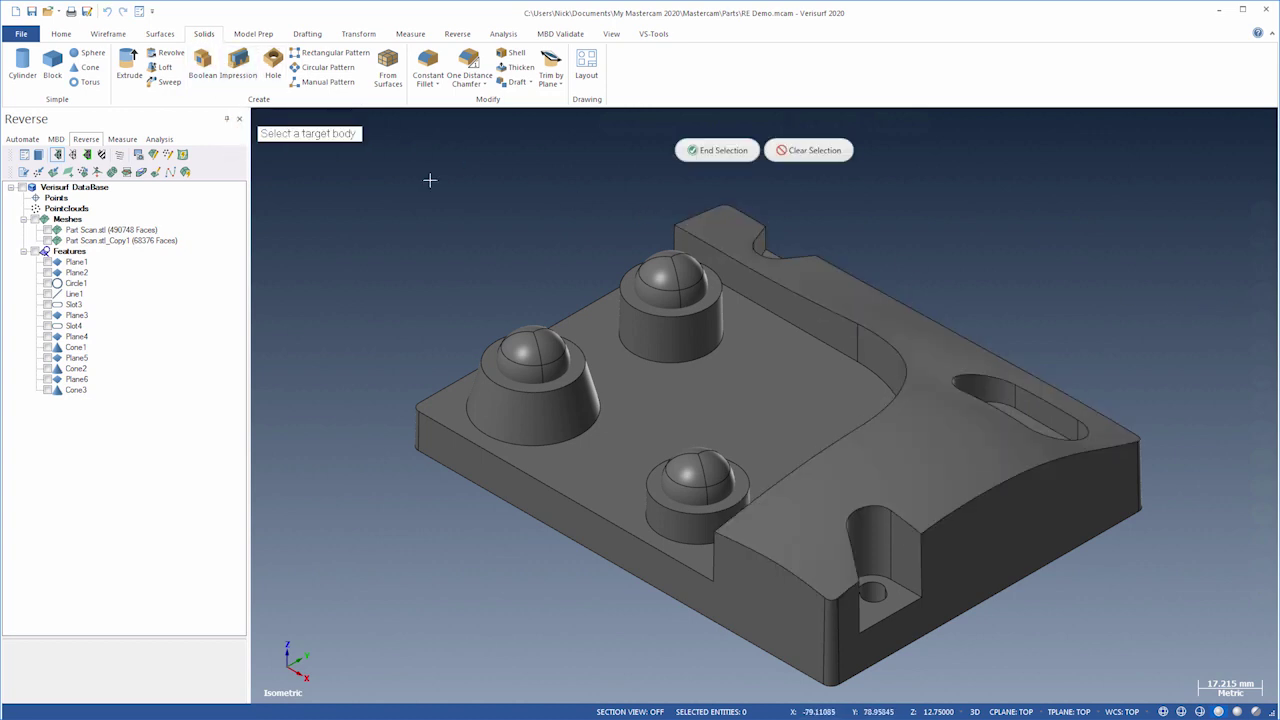
left_click(683, 397)
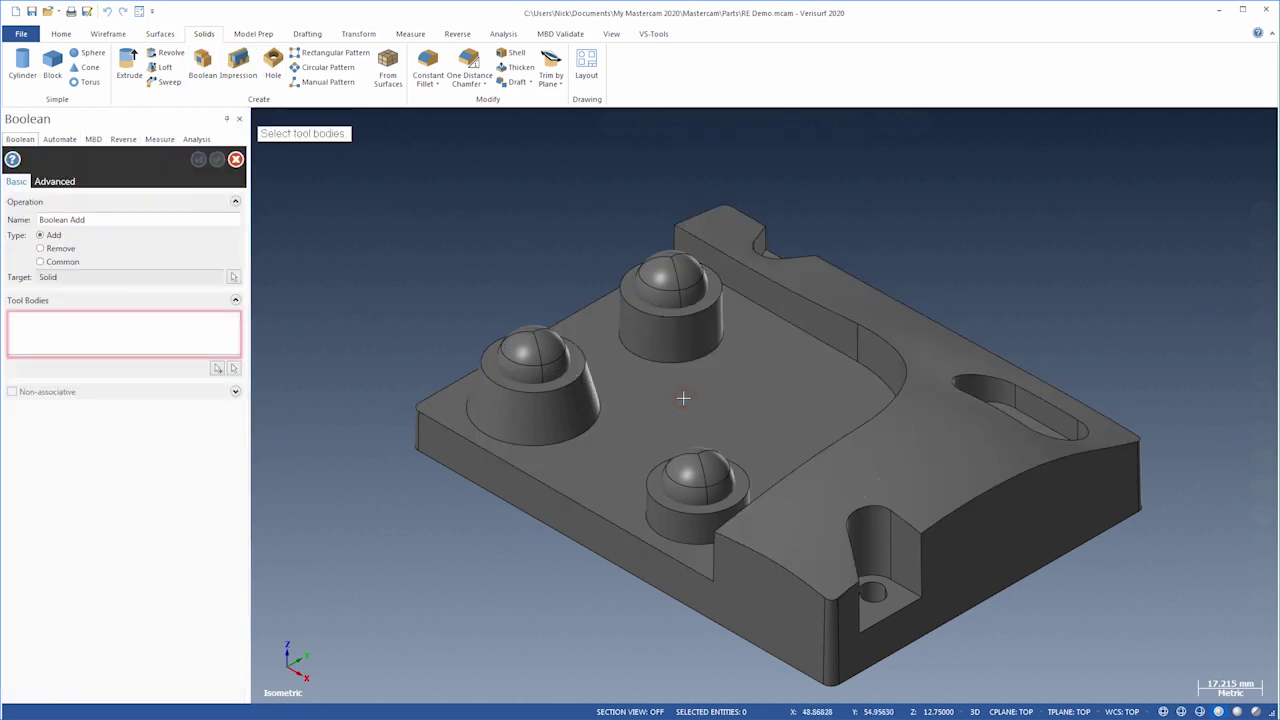
left_click(217, 369)
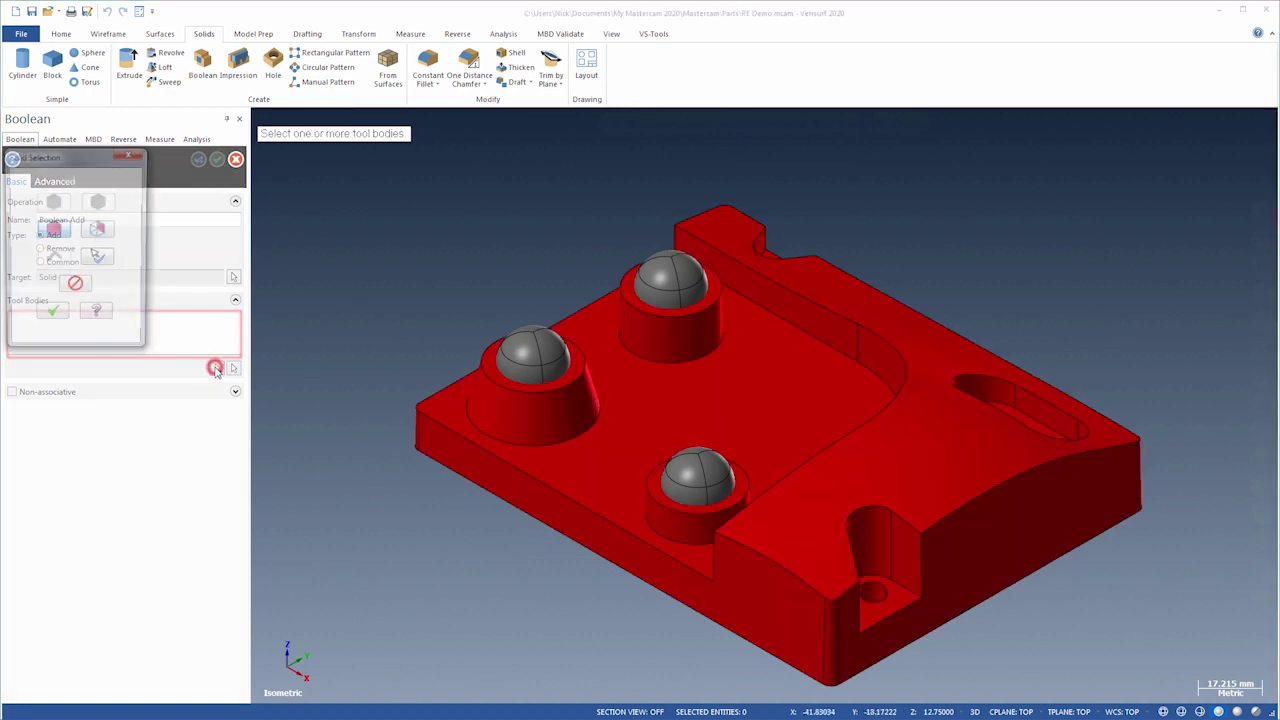
left_click(671, 280)
left_click(695, 470)
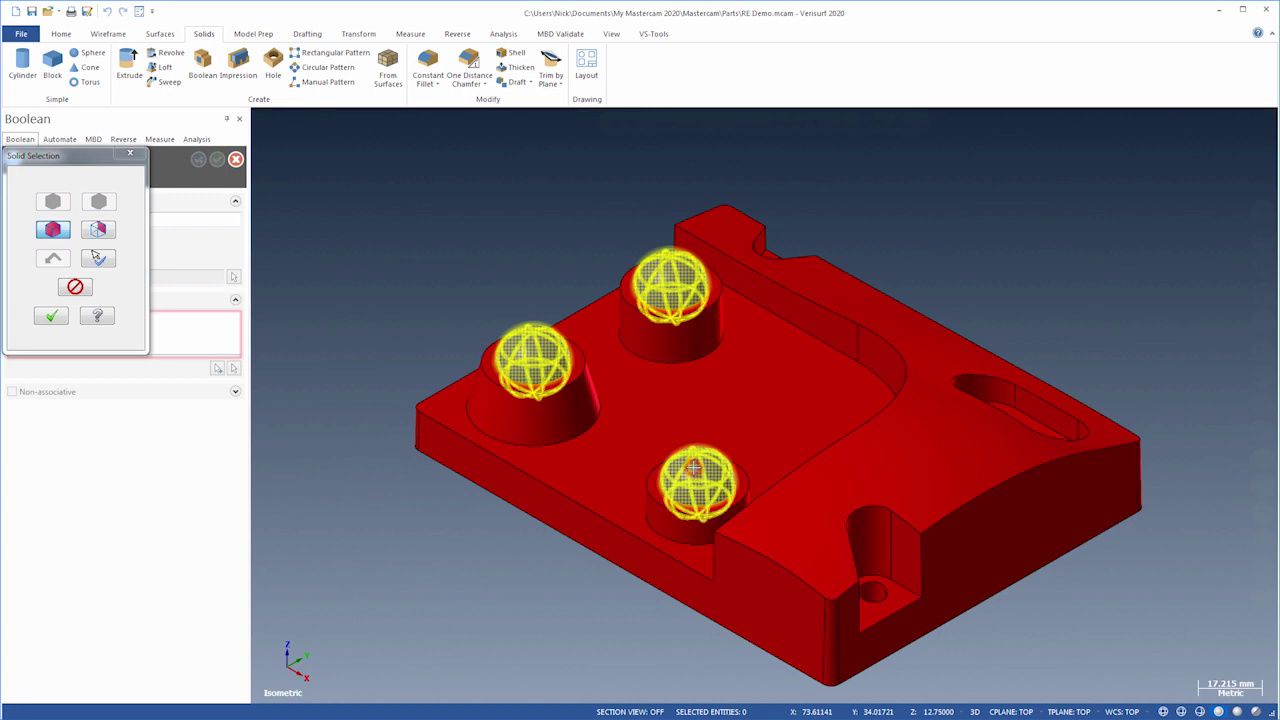
left_click(52, 316)
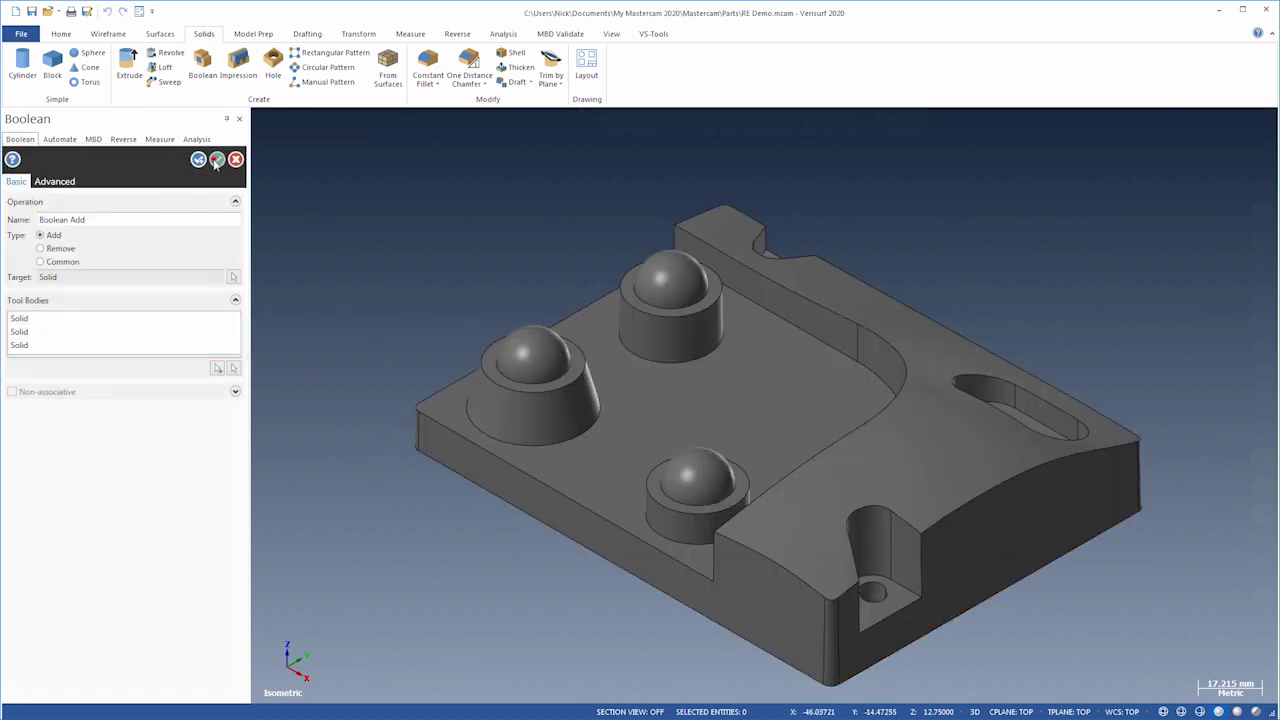
left_click(216, 161)
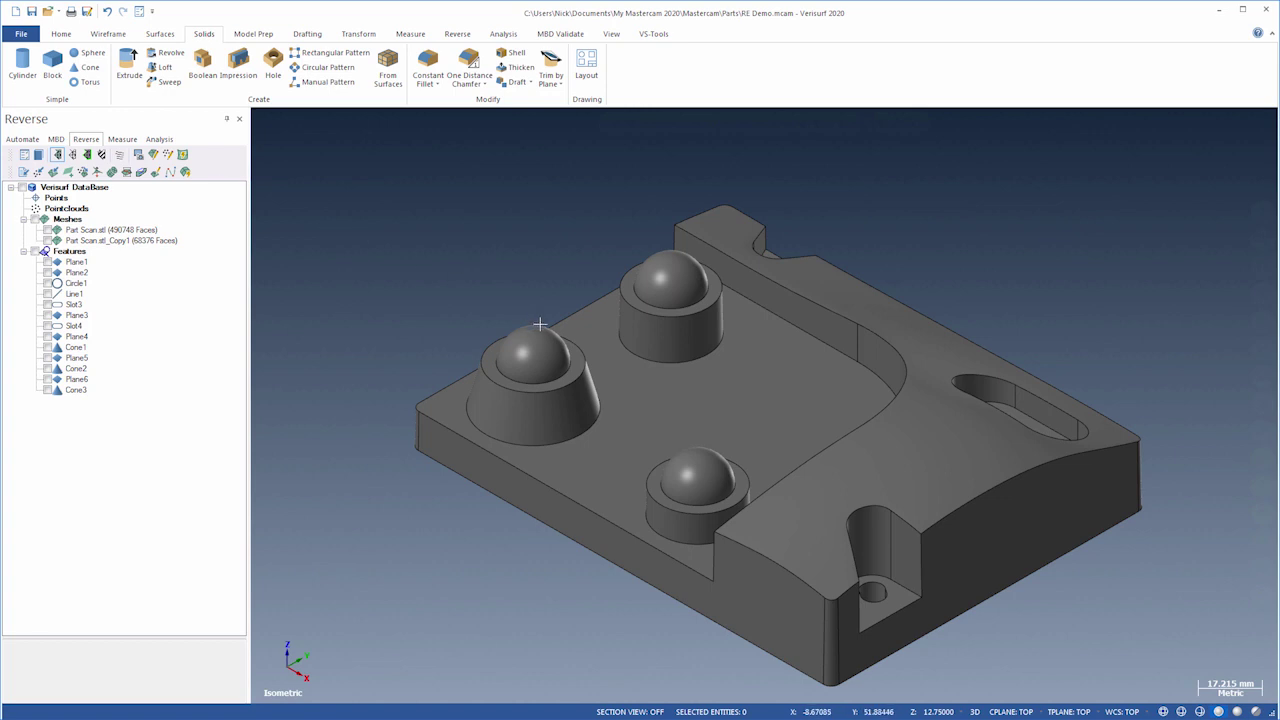
left_click(655, 390)
left_click(655, 390)
Select the part's top face and the edge faces around the bosses and slots for a constant fillet
scroll(655, 390, "up", 2)
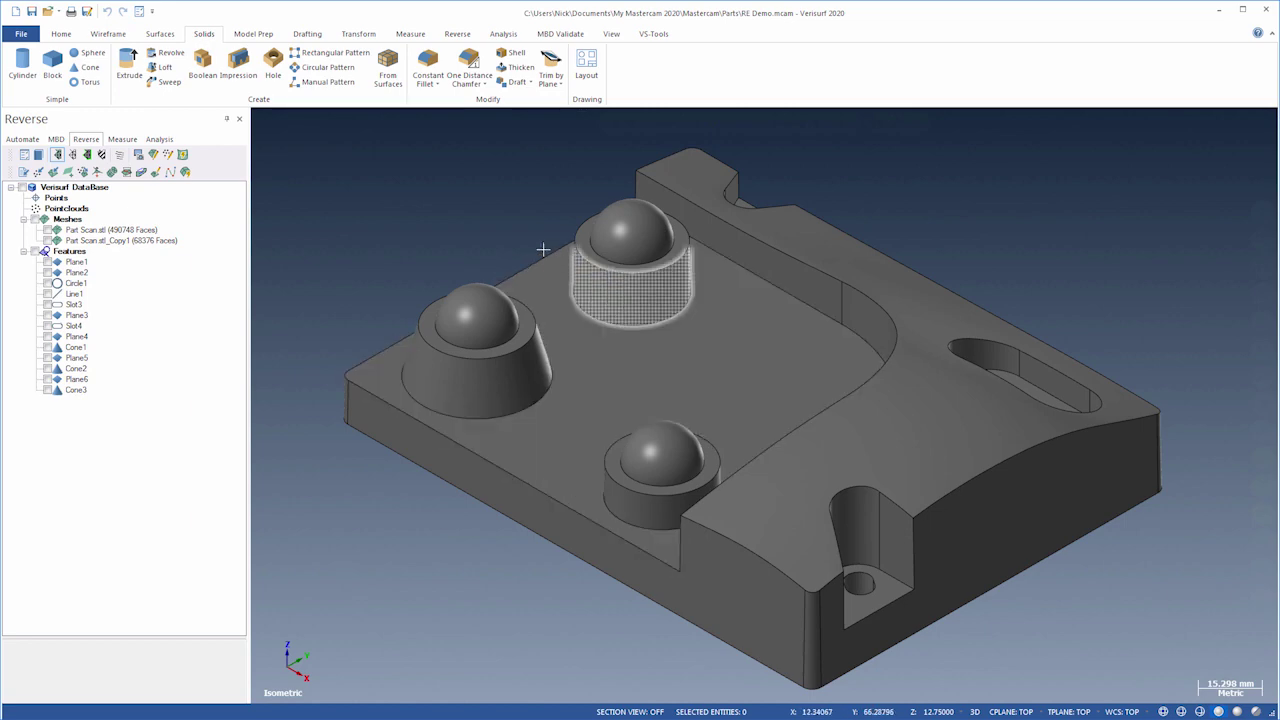
left_click(428, 64)
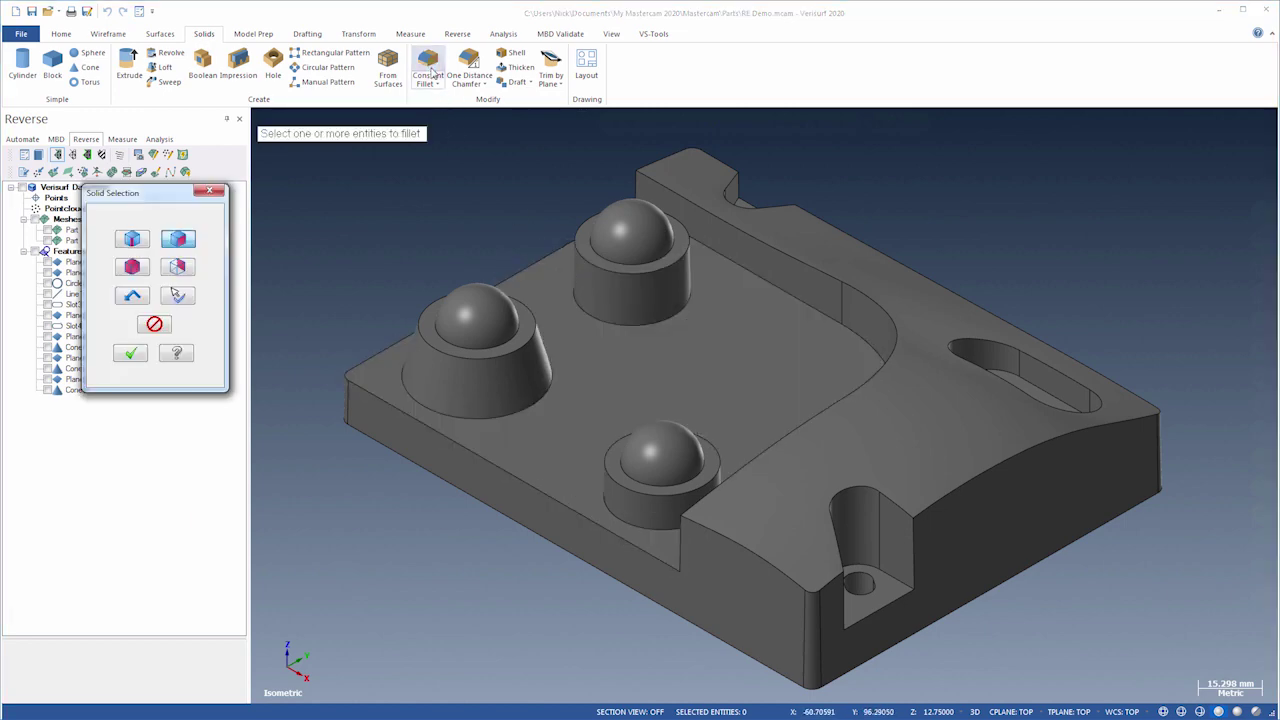
left_click(598, 371)
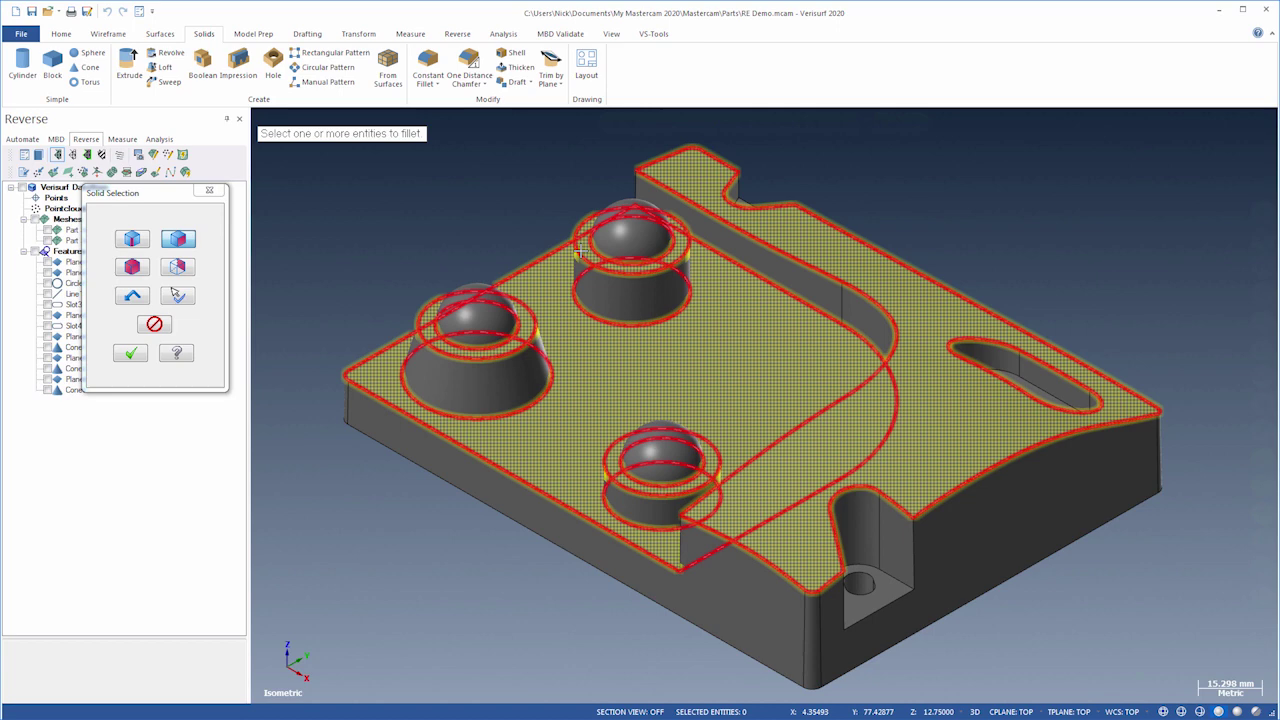
left_click(132, 238)
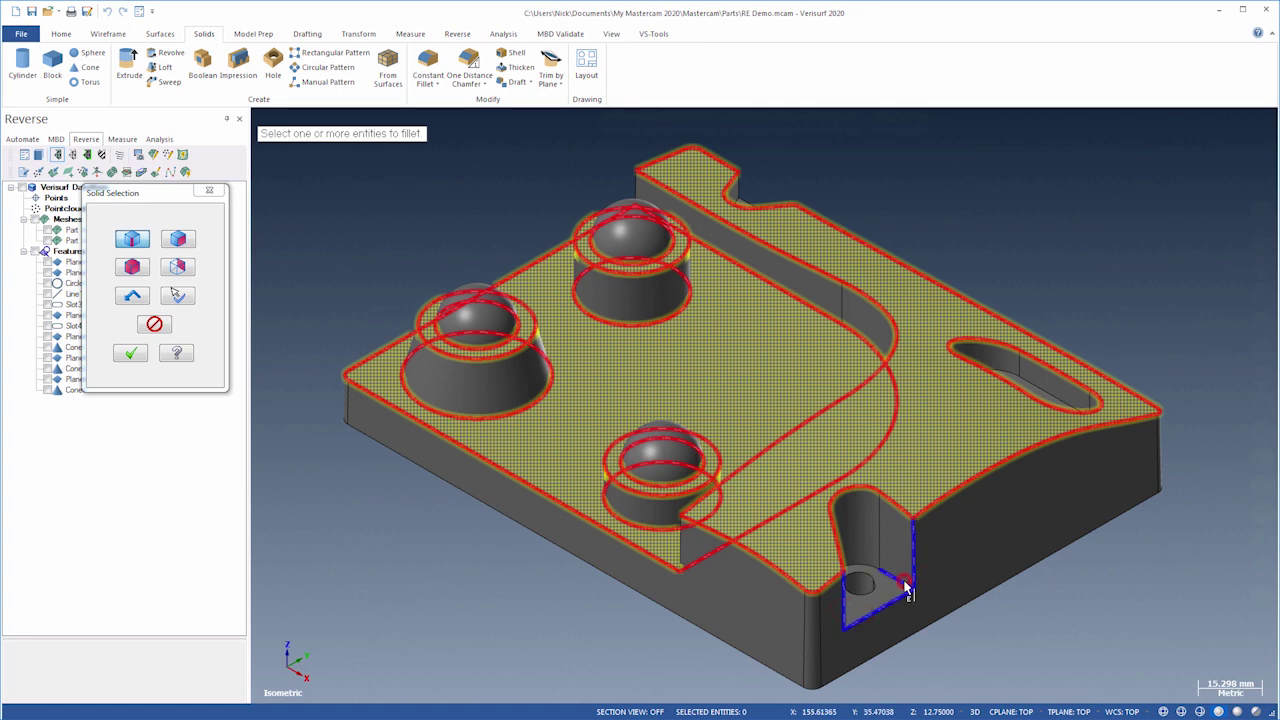
middle_click_drag(1091, 620, 601, 540)
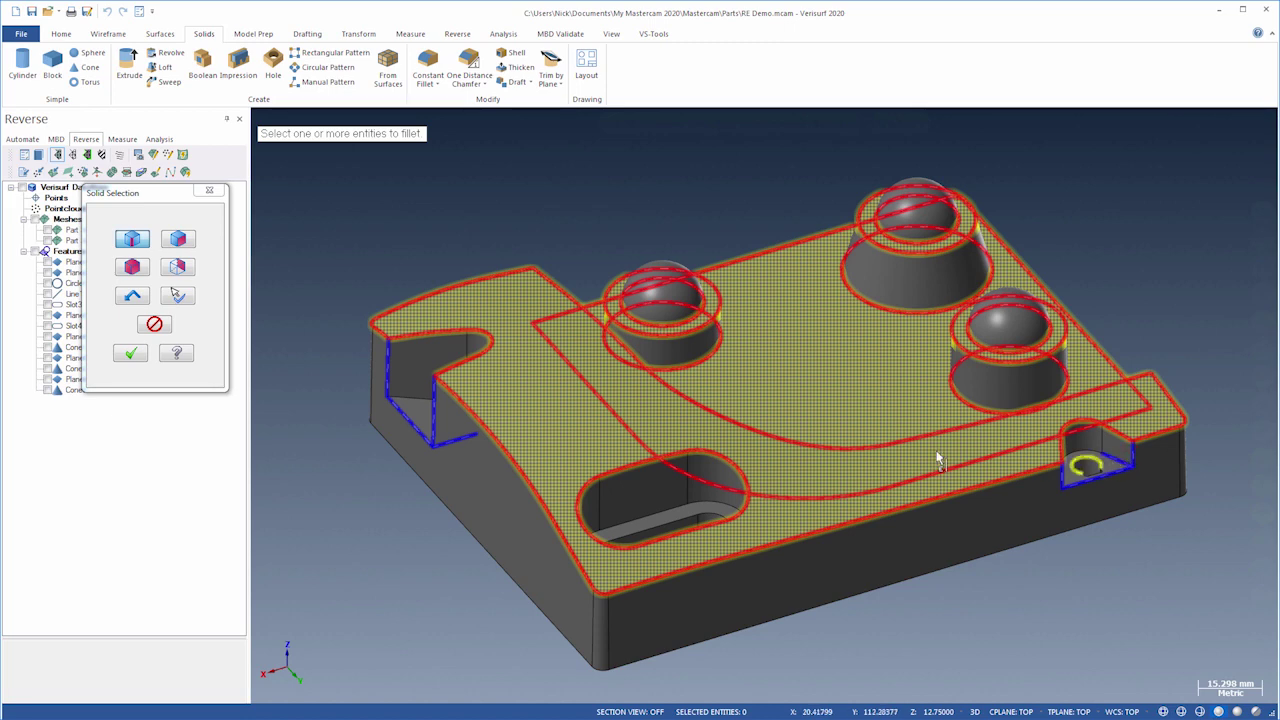
left_click(133, 353)
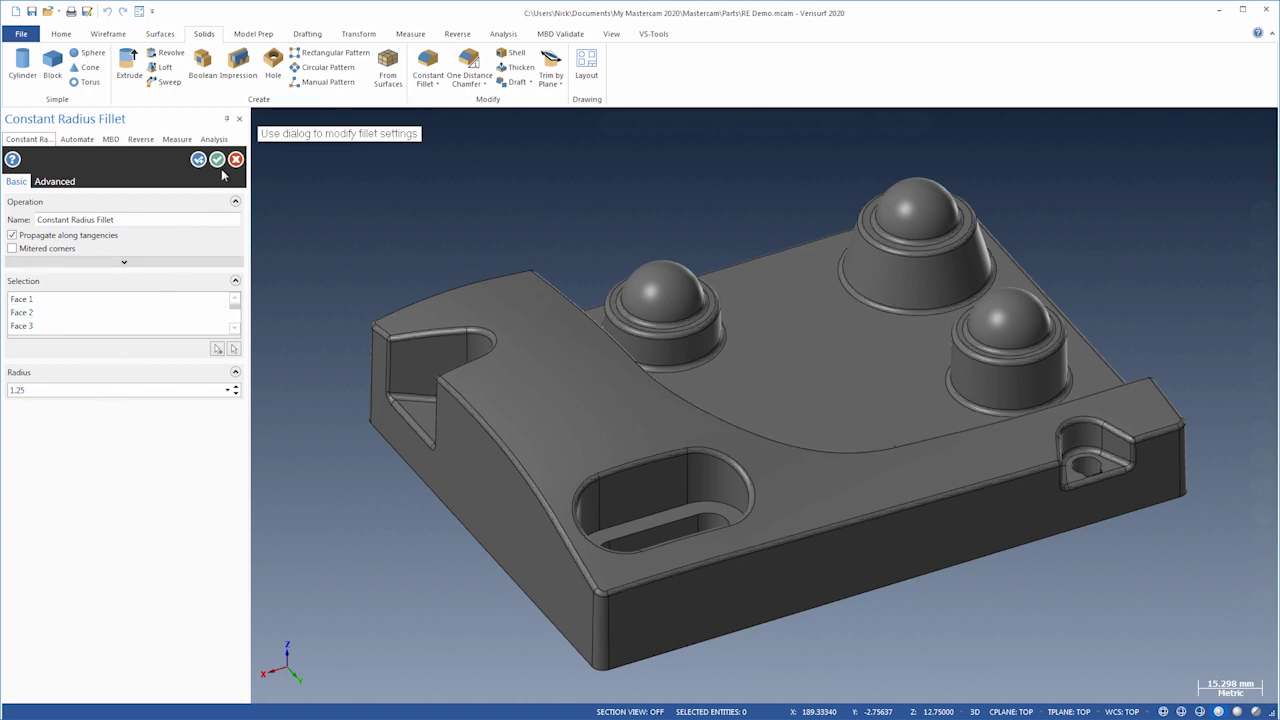
Apply the 1.25 radius fillet and orbit the model to check the rounded edges
left_click(217, 160)
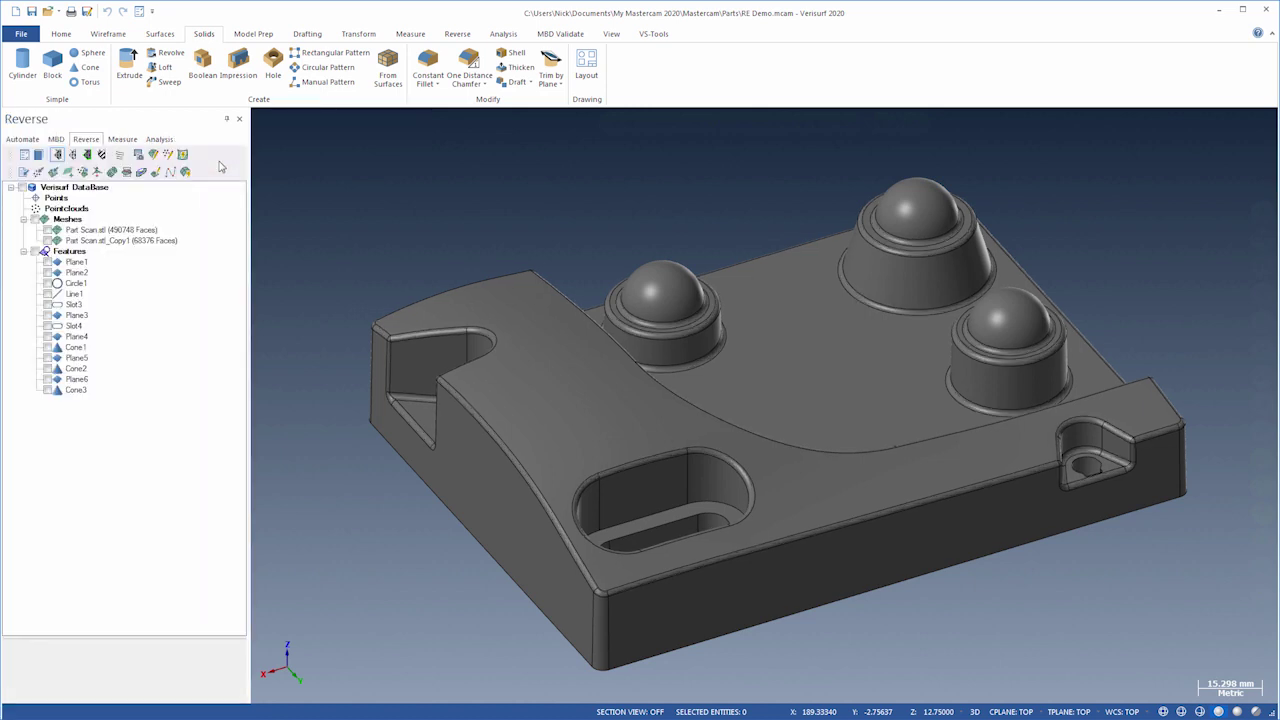
middle_click_drag(763, 404, 795, 574)
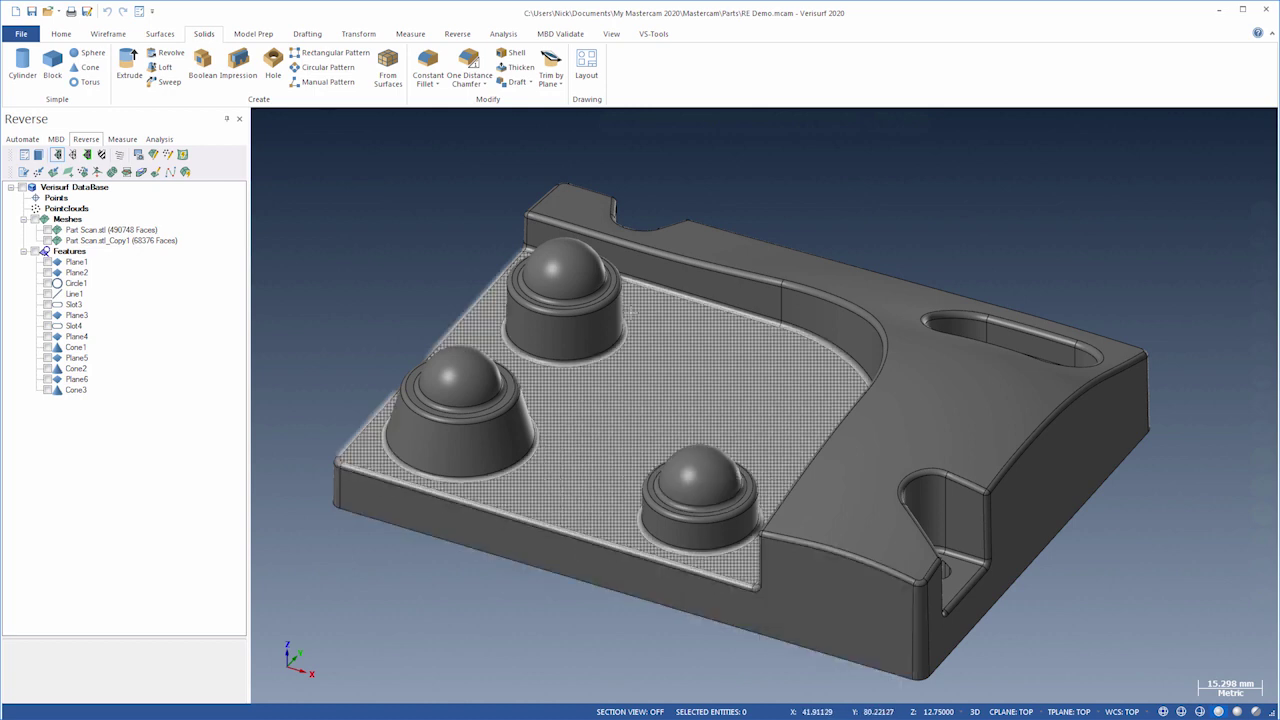
left_click(510, 54)
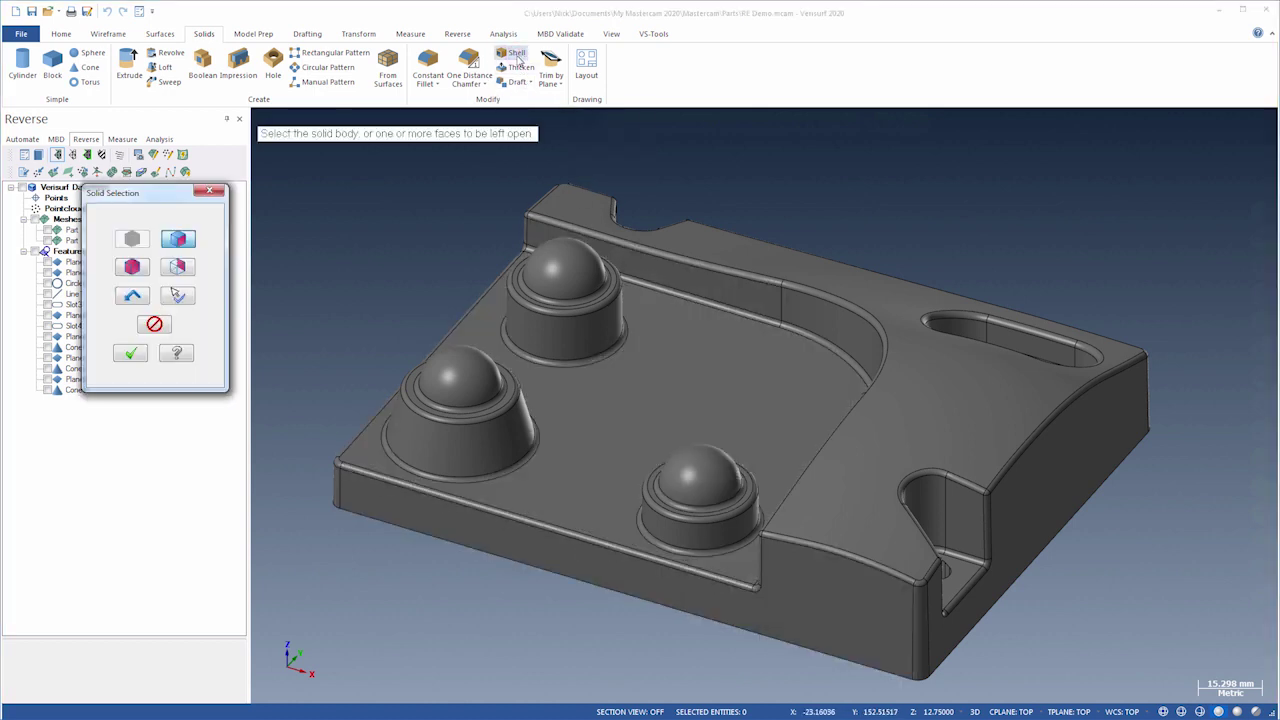
Turn the model over and pick its underside as the face the shell leaves open
middle_click_drag(651, 411, 691, 271)
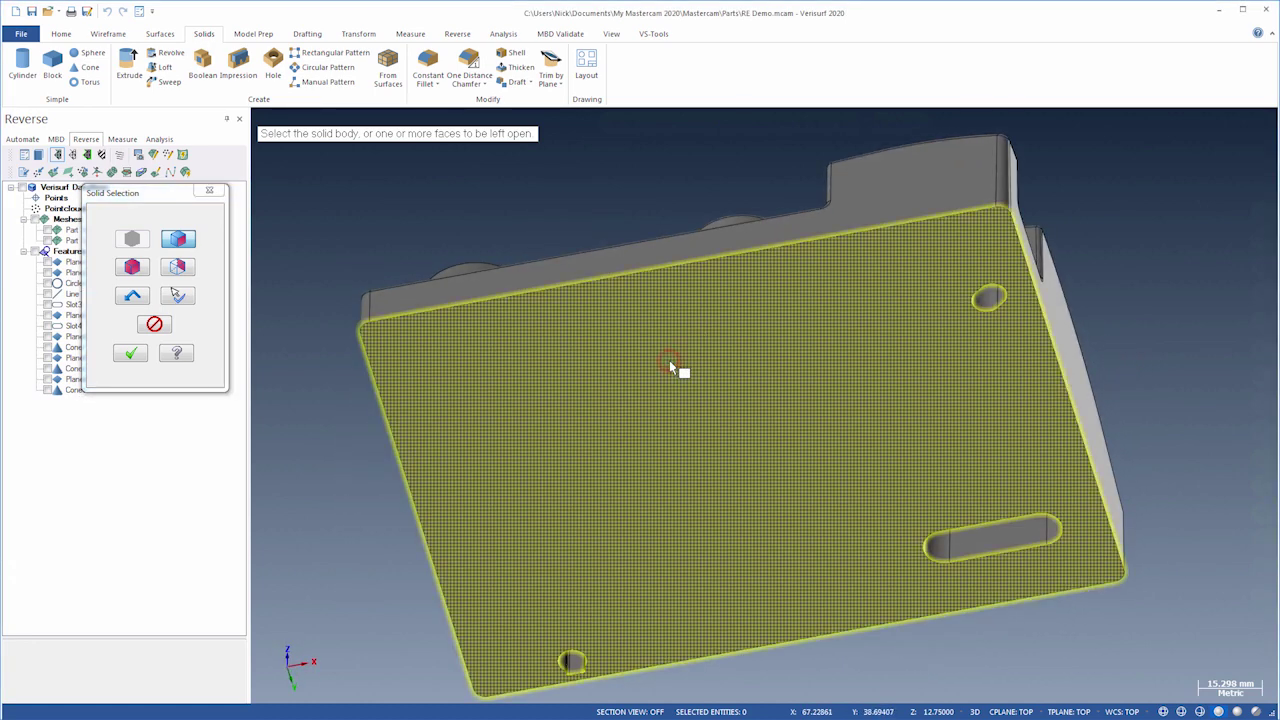
left_click(669, 360)
left_click(131, 354)
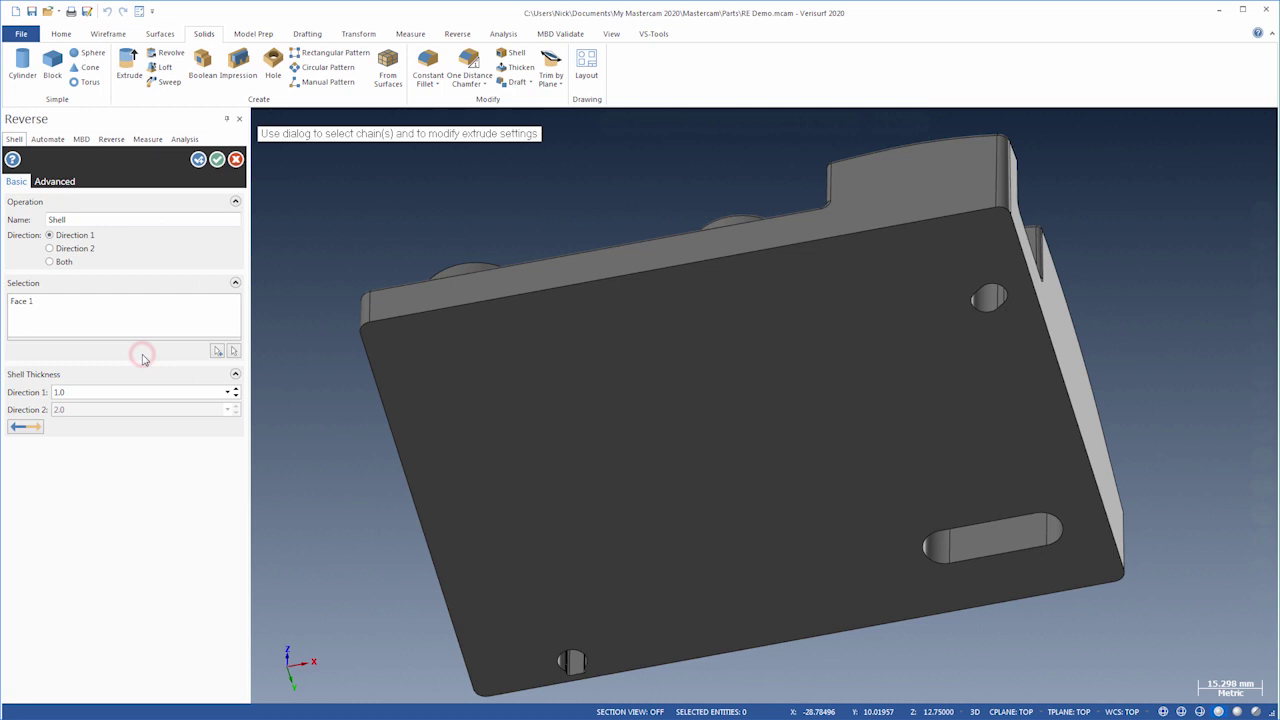
Give the shell 2.0 thick walls, then inspect the hollow and return to isometric view
left_click(108, 392)
type("2")
key("Return")
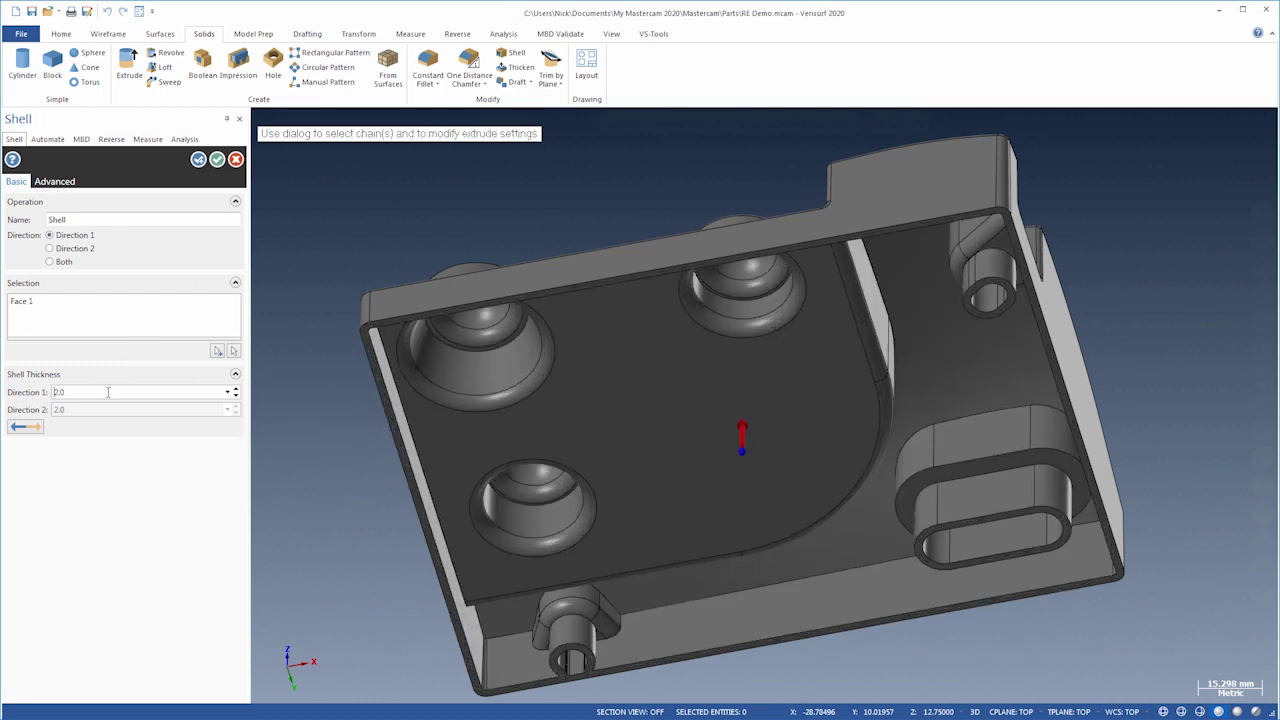
left_click(217, 161)
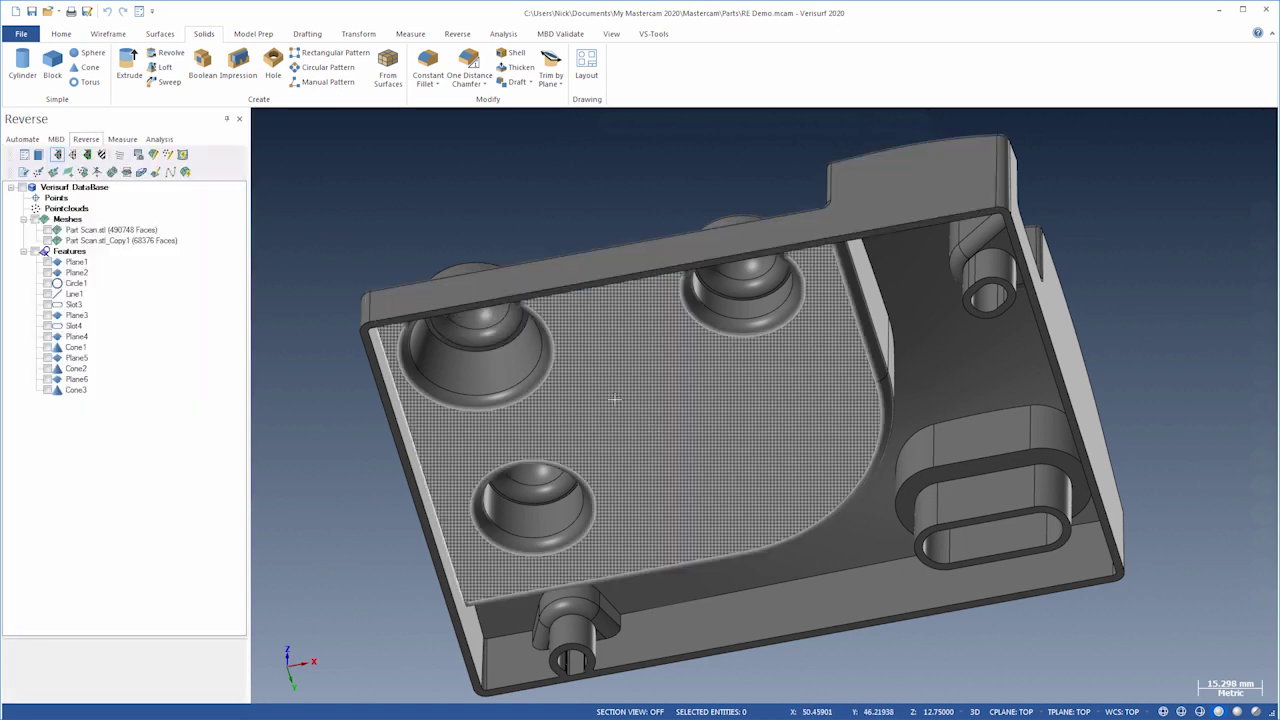
mouse_move(676, 430)
middle_mouse_down()
mouse_move(682, 365)
mouse_move(590, 567)
mouse_move(510, 560)
mouse_move(364, 533)
mouse_move(335, 400)
middle_mouse_up()
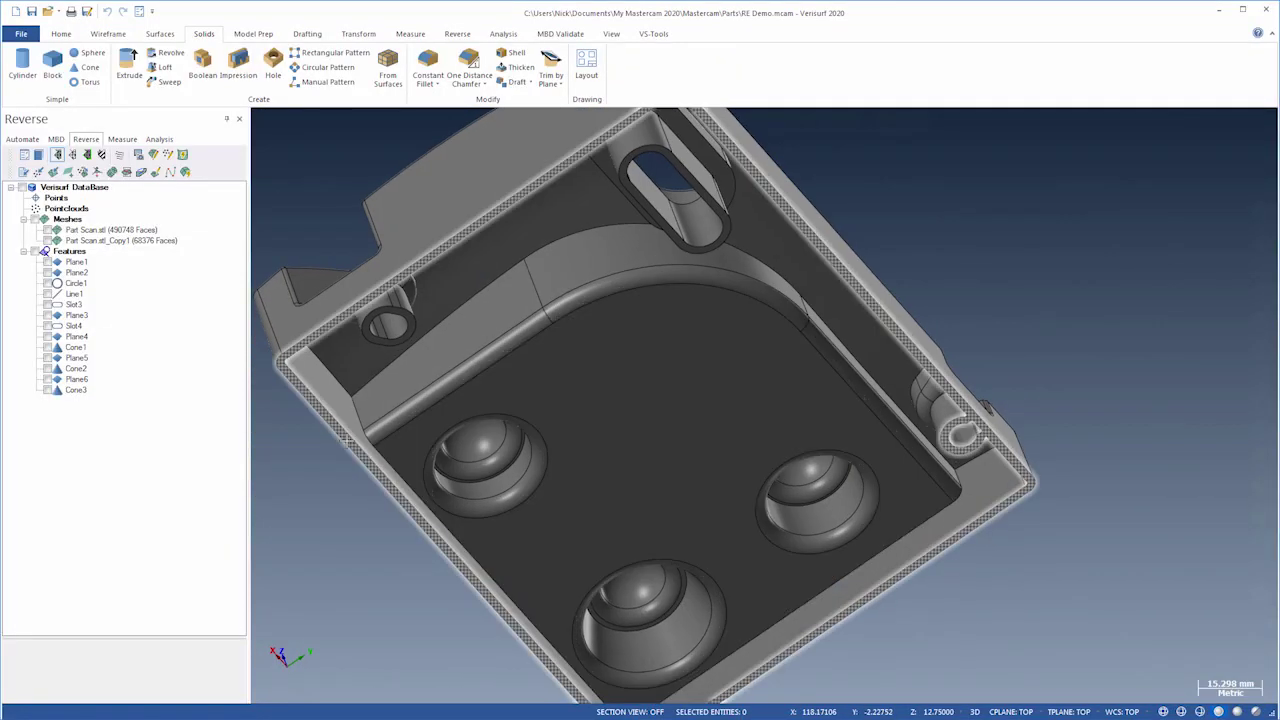
key("alt+7")
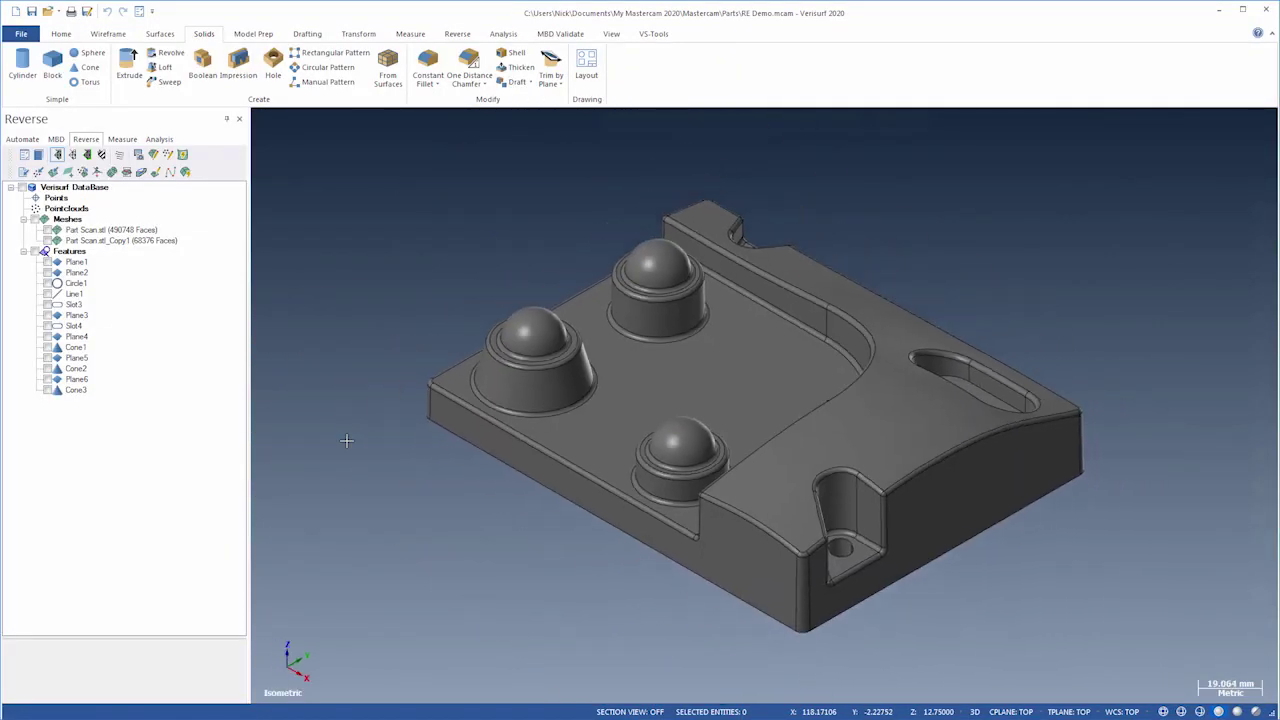
Save the part as RE Demo.mcam using the Mastercam Files (*.mcam) type
left_click(88, 12)
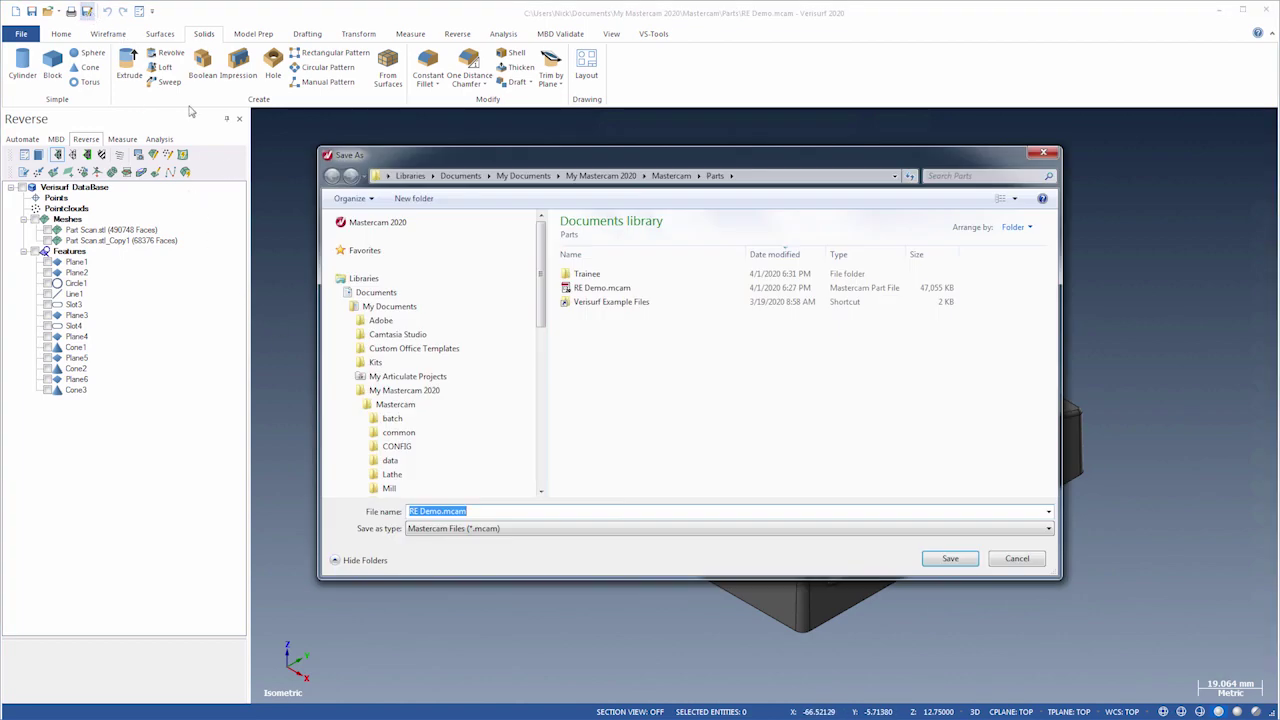
left_click(423, 529)
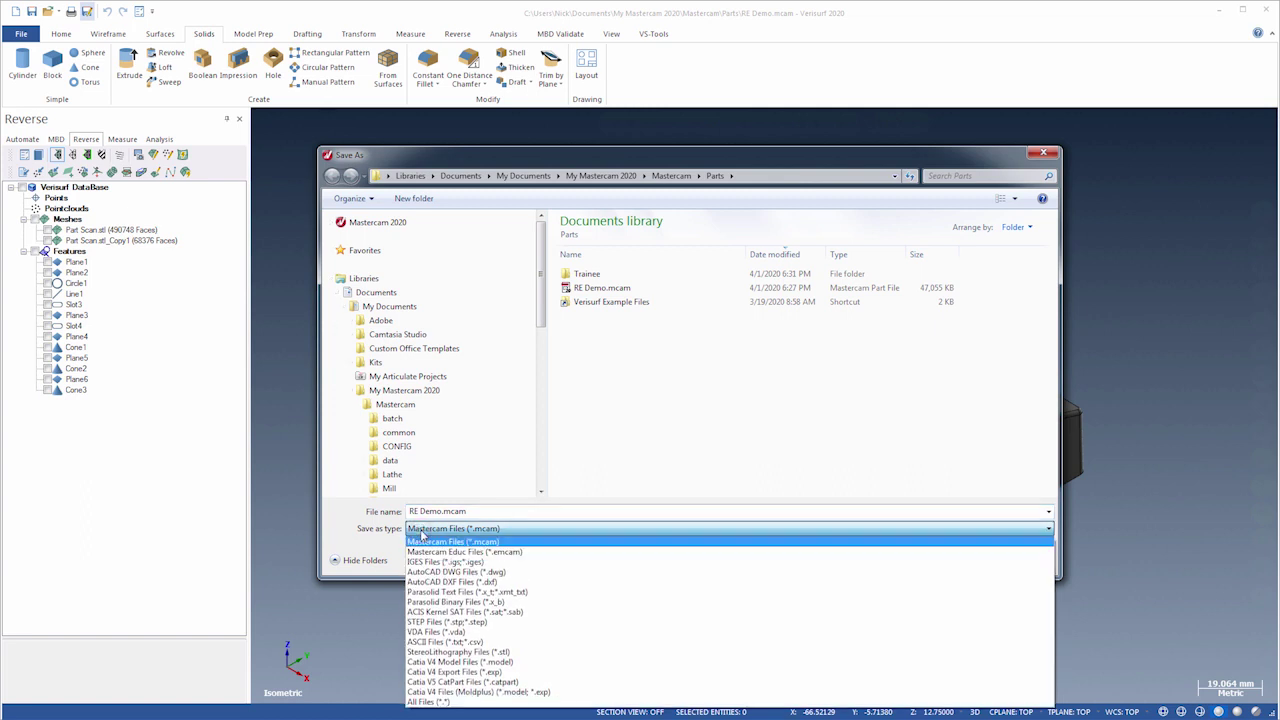
left_click(423, 540)
key("Return")
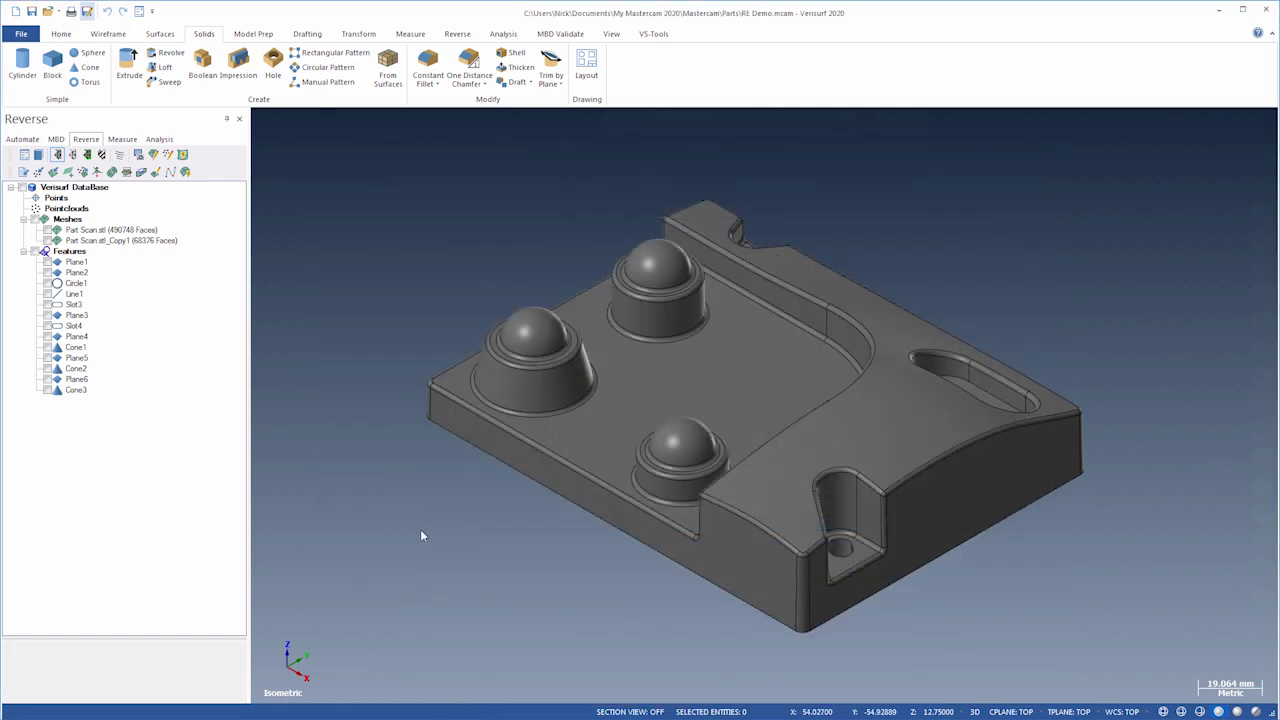